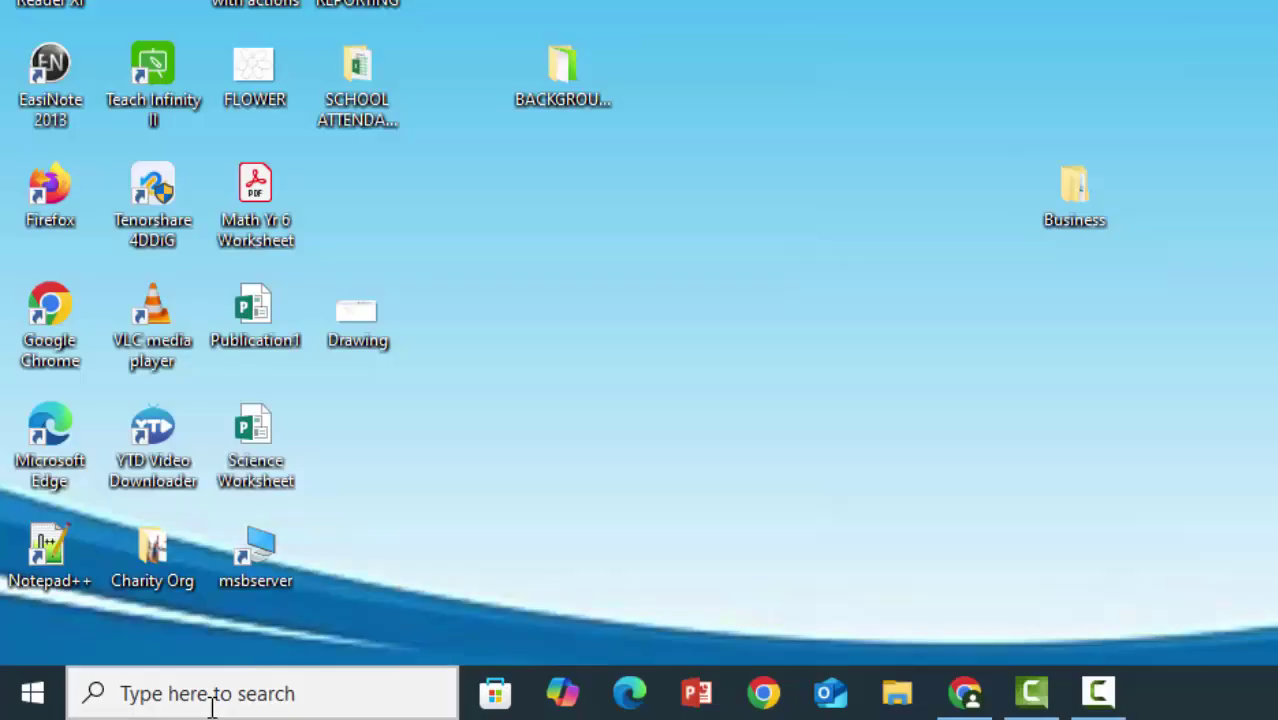
# Open Windows search from the taskbar to look for an installed app
pyautogui.click(212, 706)
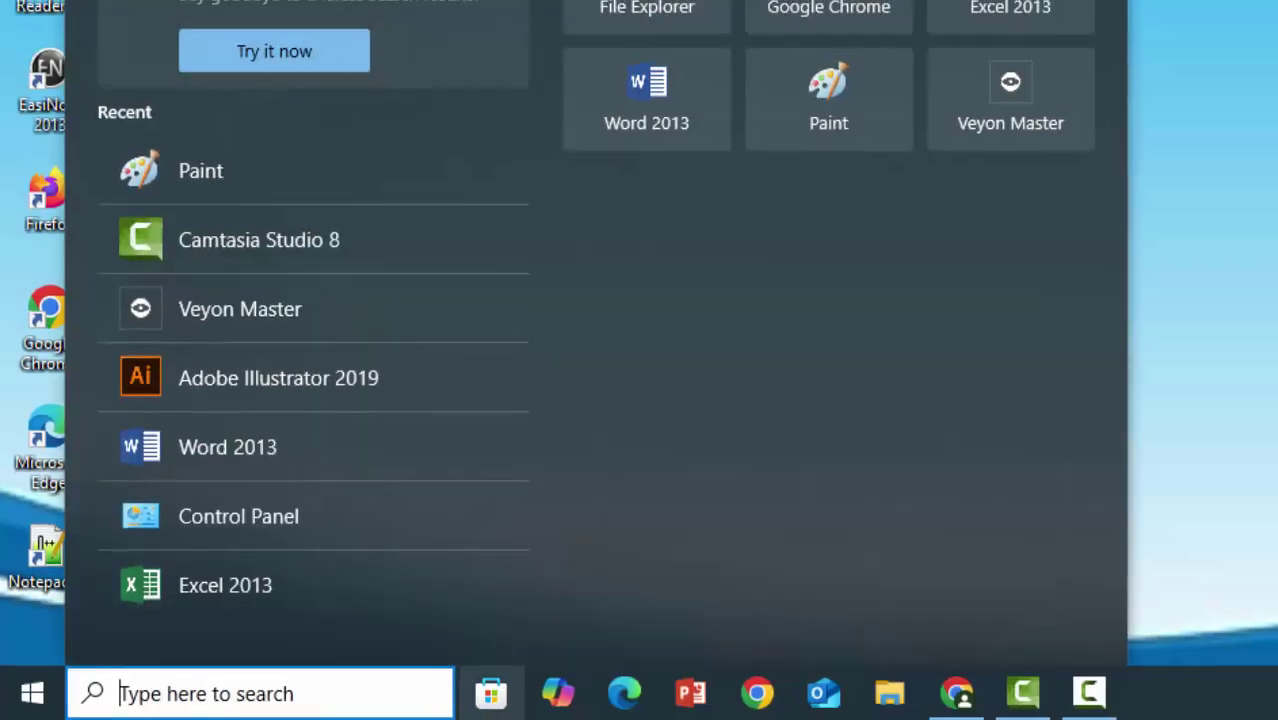
# Search for 'ill' and launch Adobe Illustrator 2019 from the Best match result
pyautogui.write('ill')
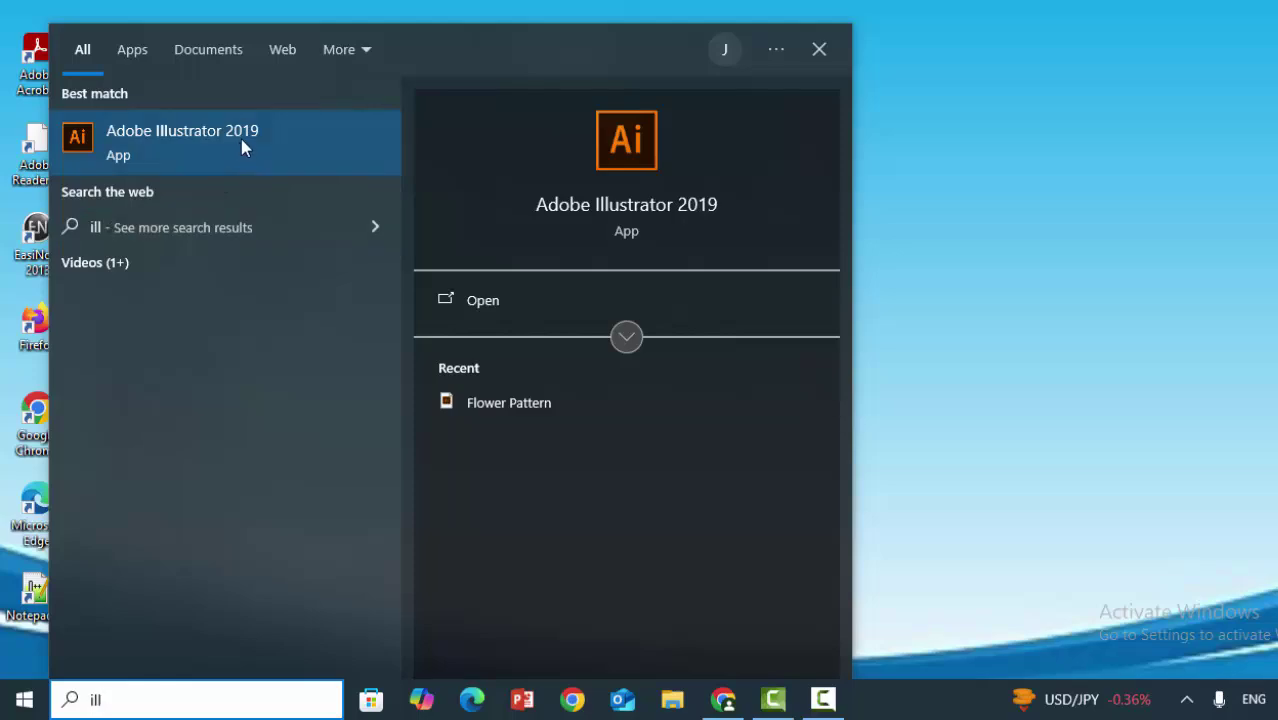
pyautogui.click(241, 139)
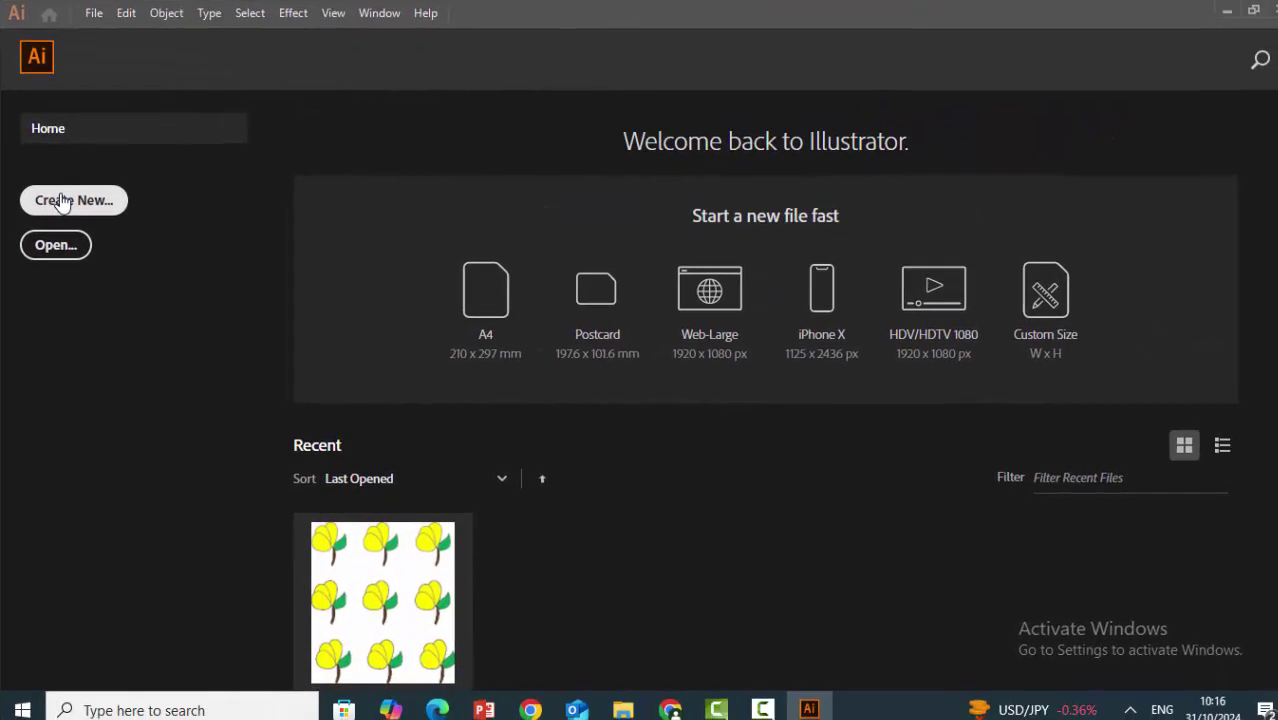
# Create a new document in Pixels with Width and Height both set to 300 px
pyautogui.click(158, 334)
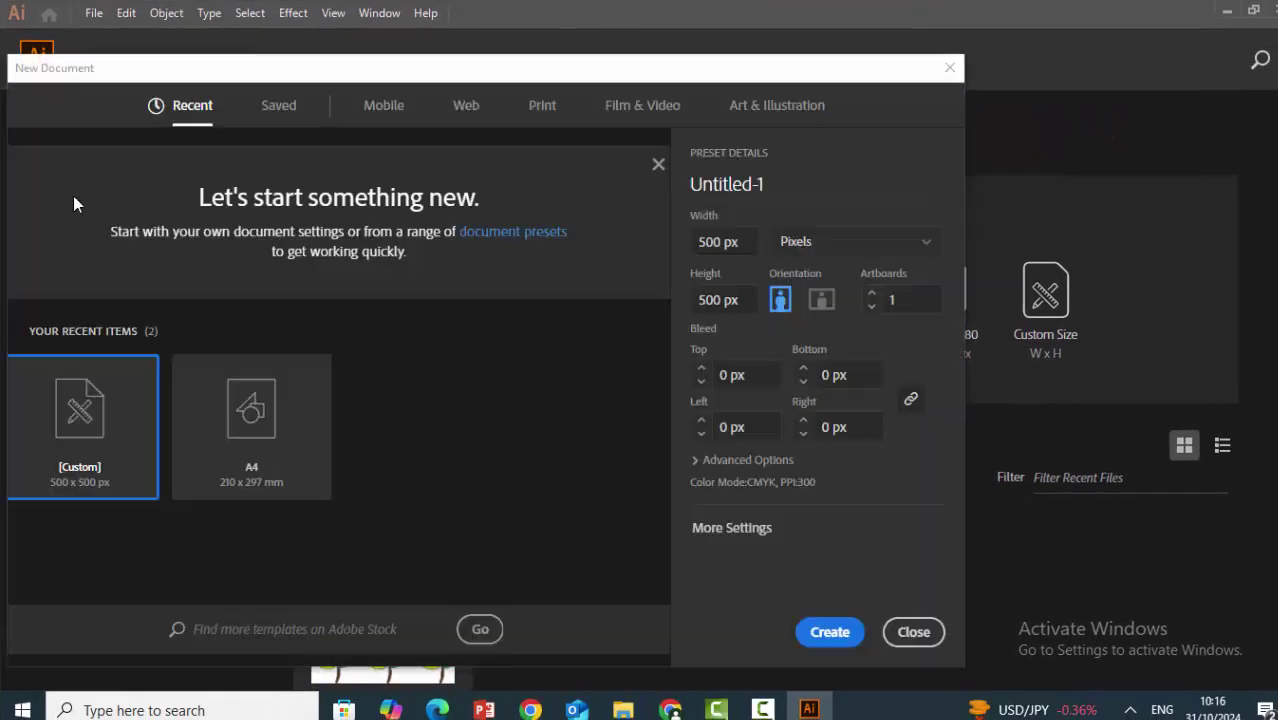
pyautogui.click(811, 245)
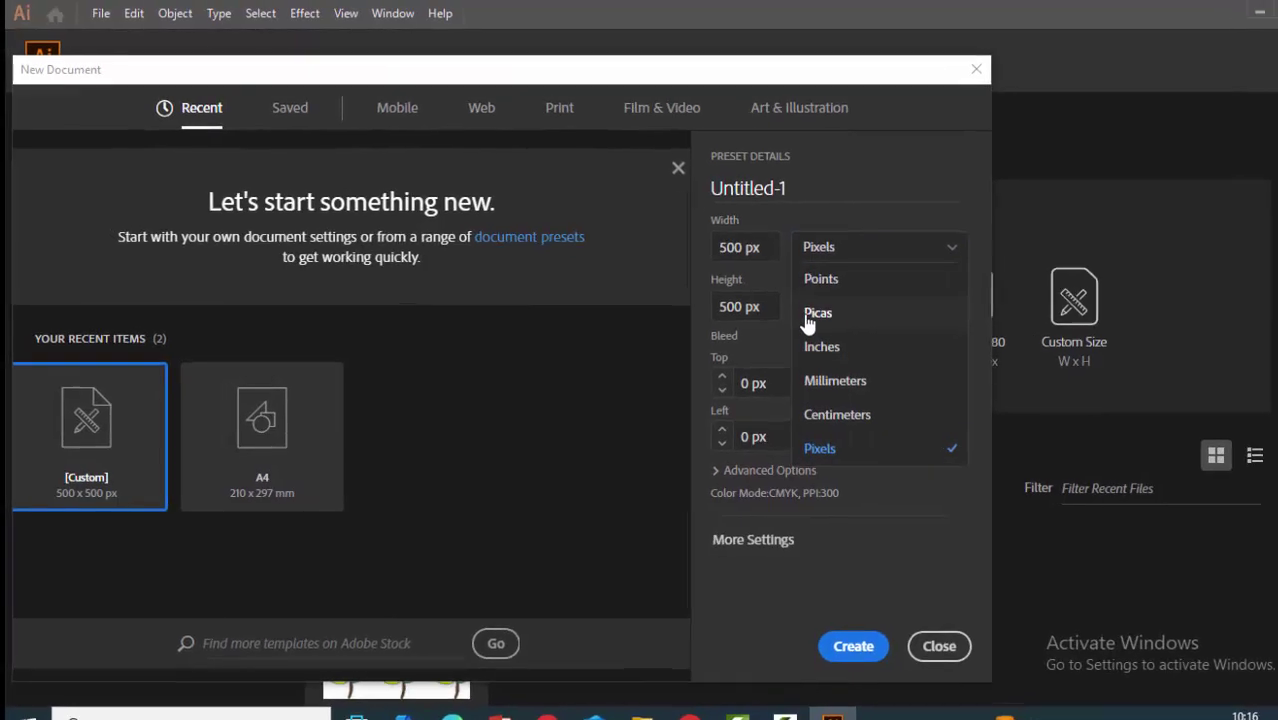
pyautogui.click(872, 468)
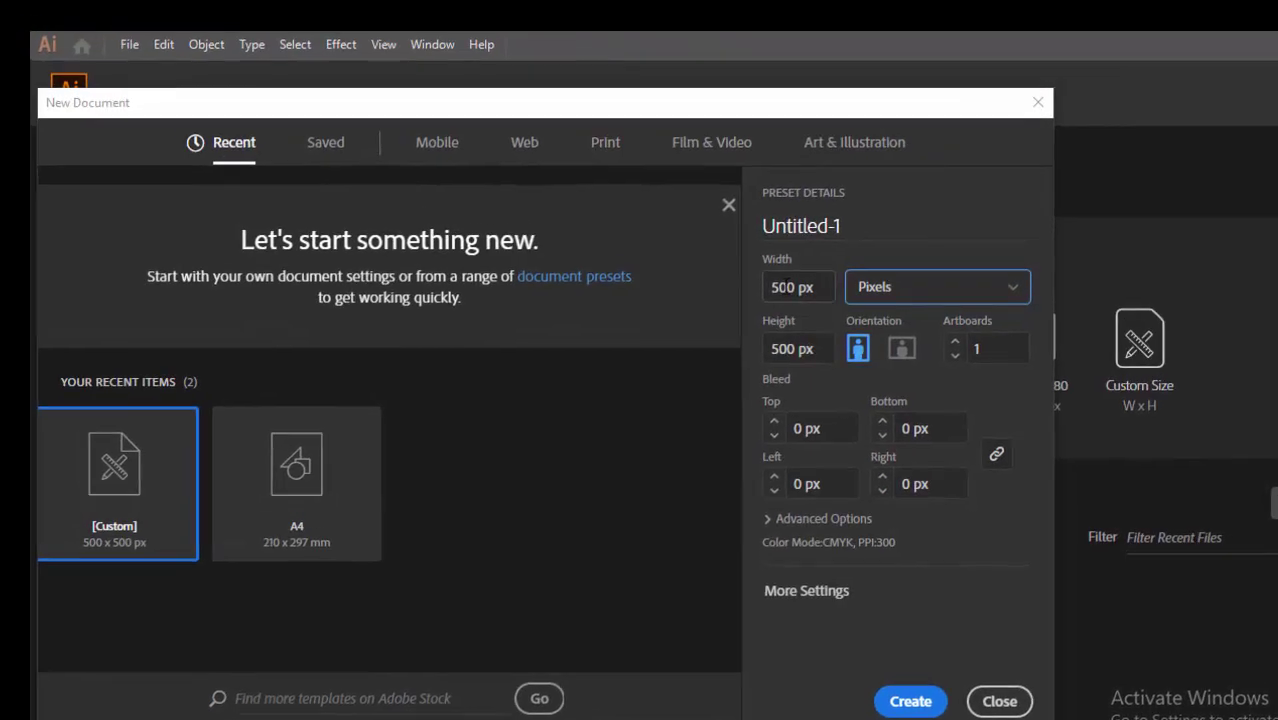
pyautogui.doubleClick(807, 256)
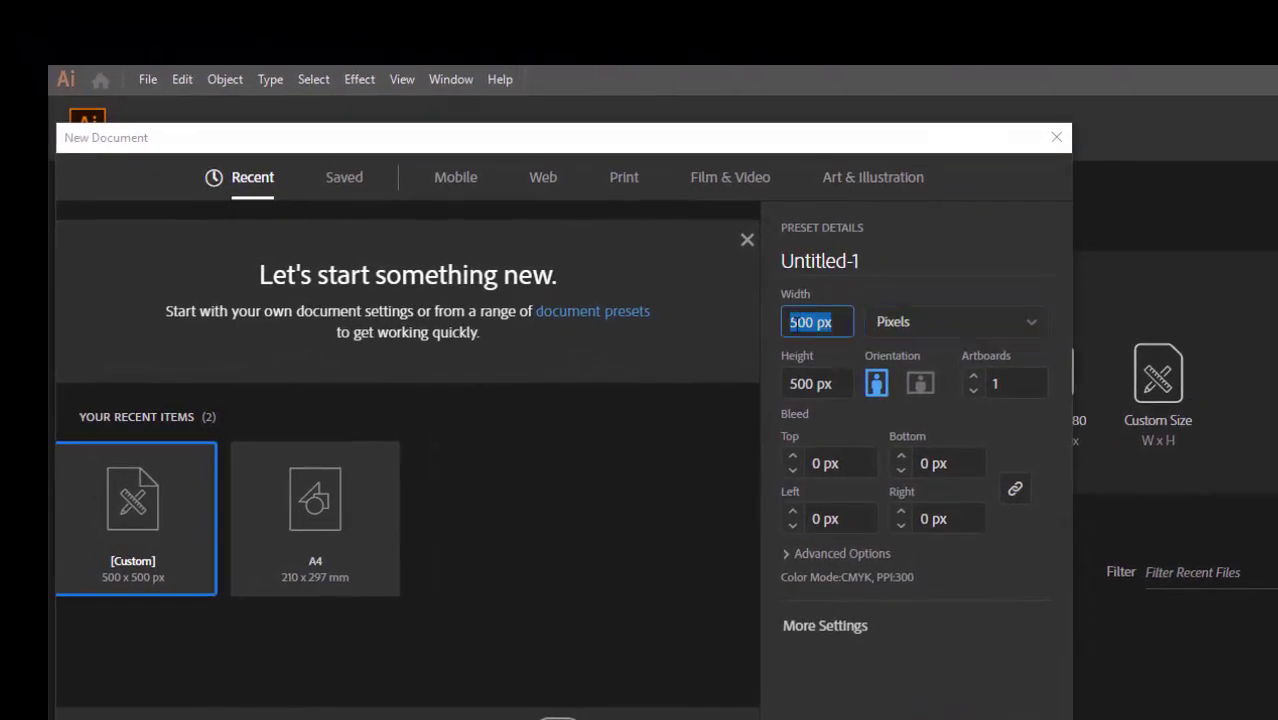
pyautogui.click(798, 322)
pyautogui.press('BackSpace')
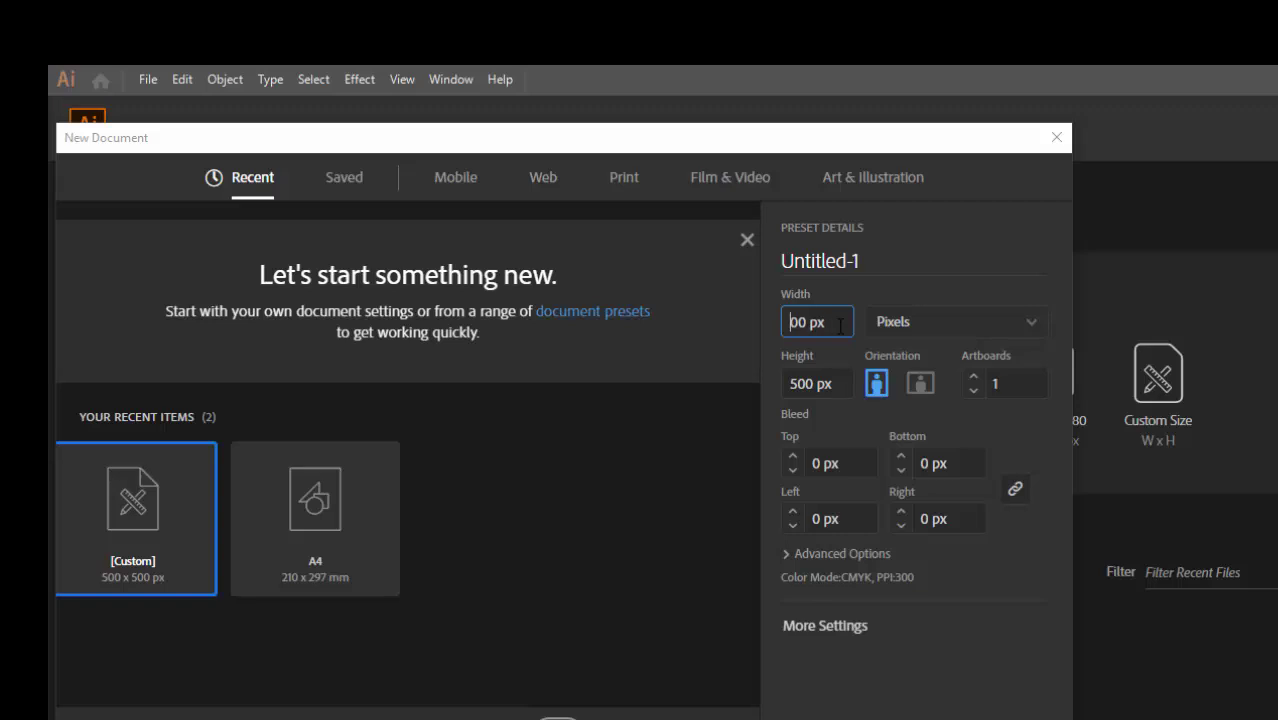
pyautogui.write('3')
pyautogui.doubleClick(804, 383)
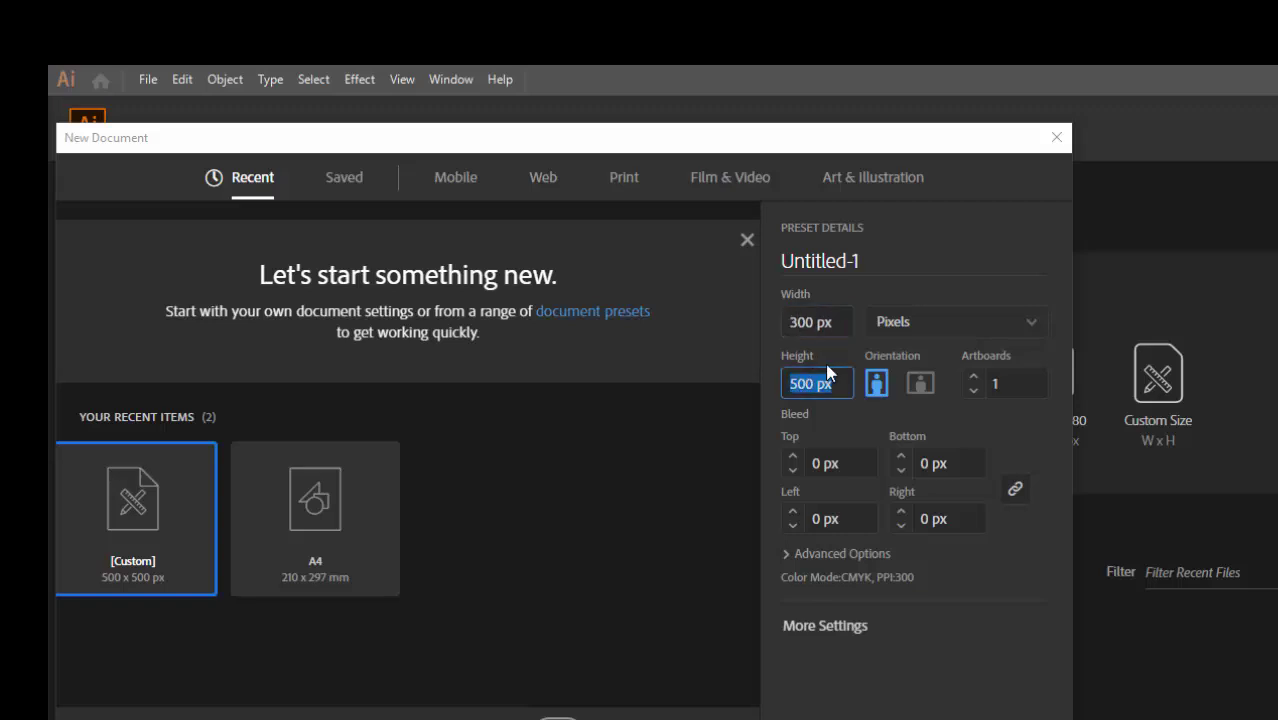
pyautogui.click(798, 383)
pyautogui.press('BackSpace')
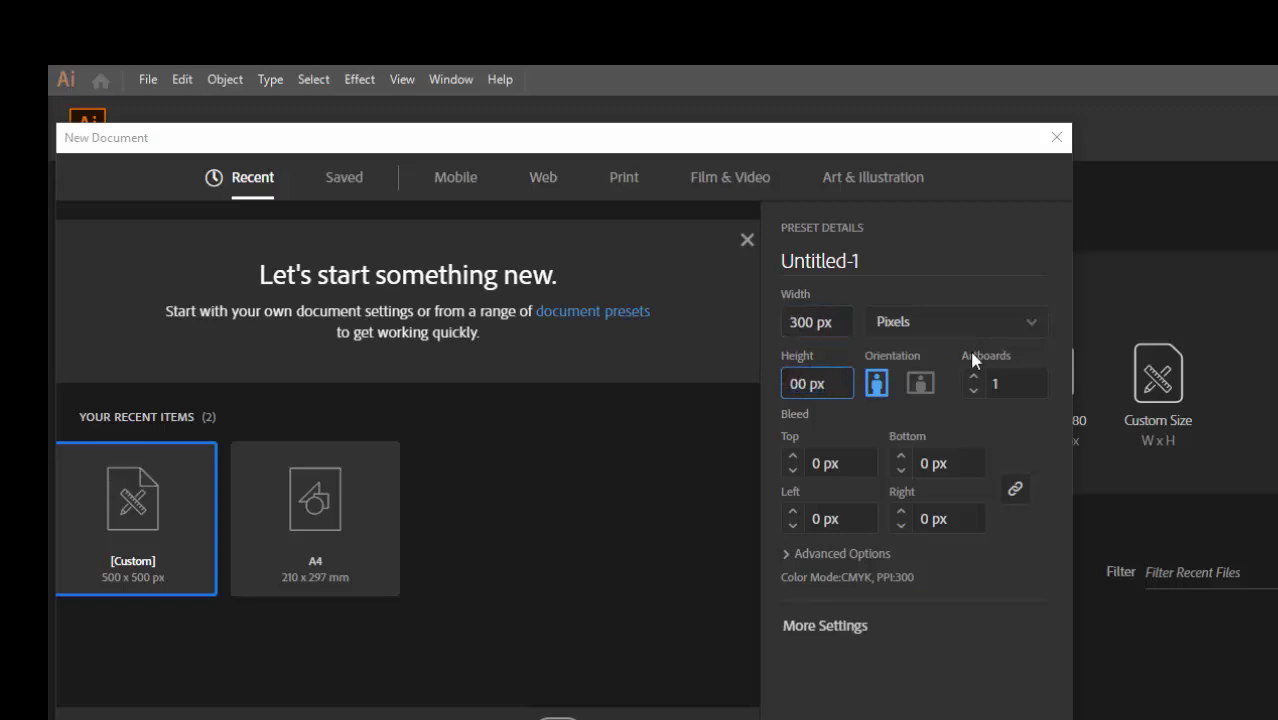
pyautogui.write('3')
pyautogui.click(940, 679)
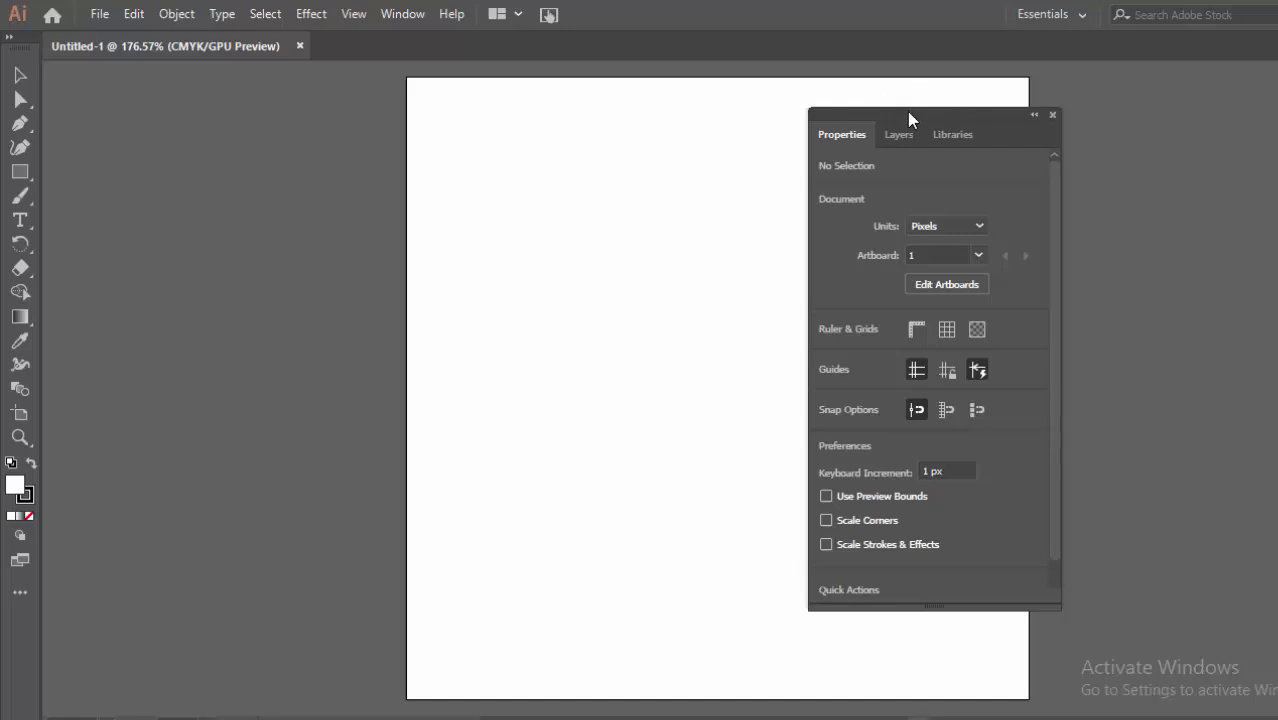
# Dock the Properties panel and draw an 85 px circle filled with CMYK Yellow
pyautogui.moveTo(907, 117); pyautogui.dragTo(1145, 94)
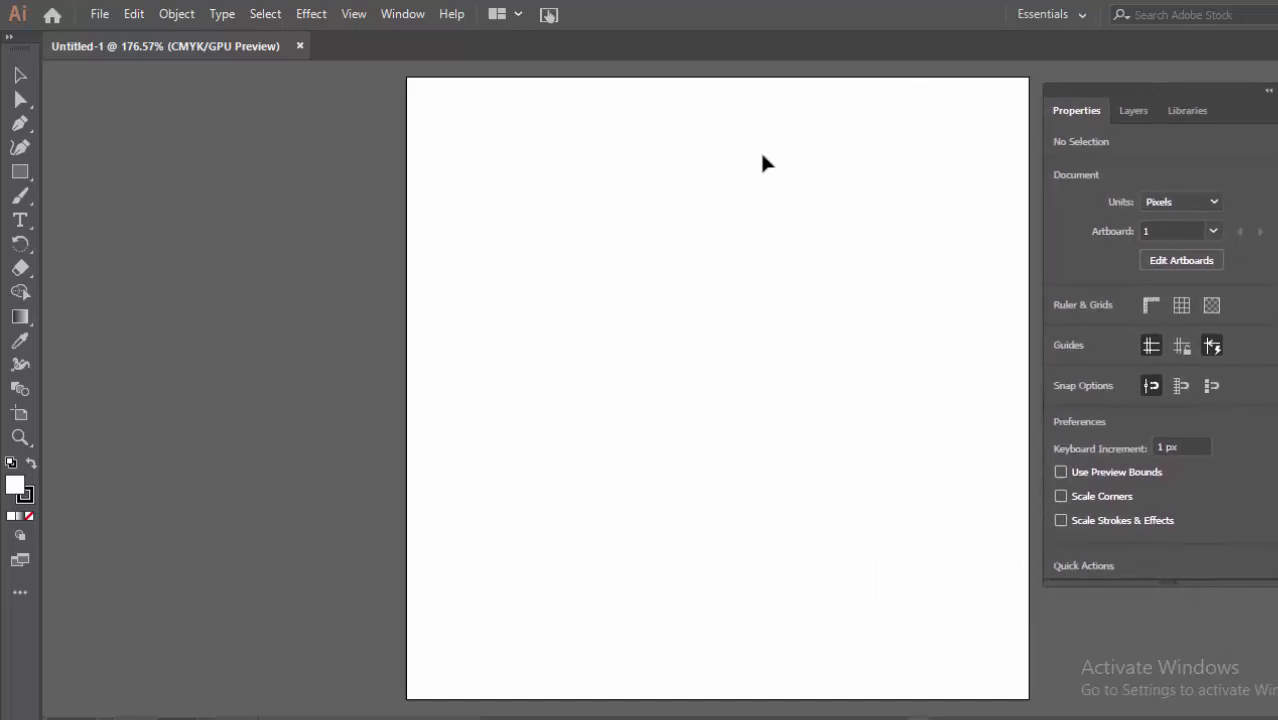
pyautogui.click(21, 174)
pyautogui.click(99, 196)
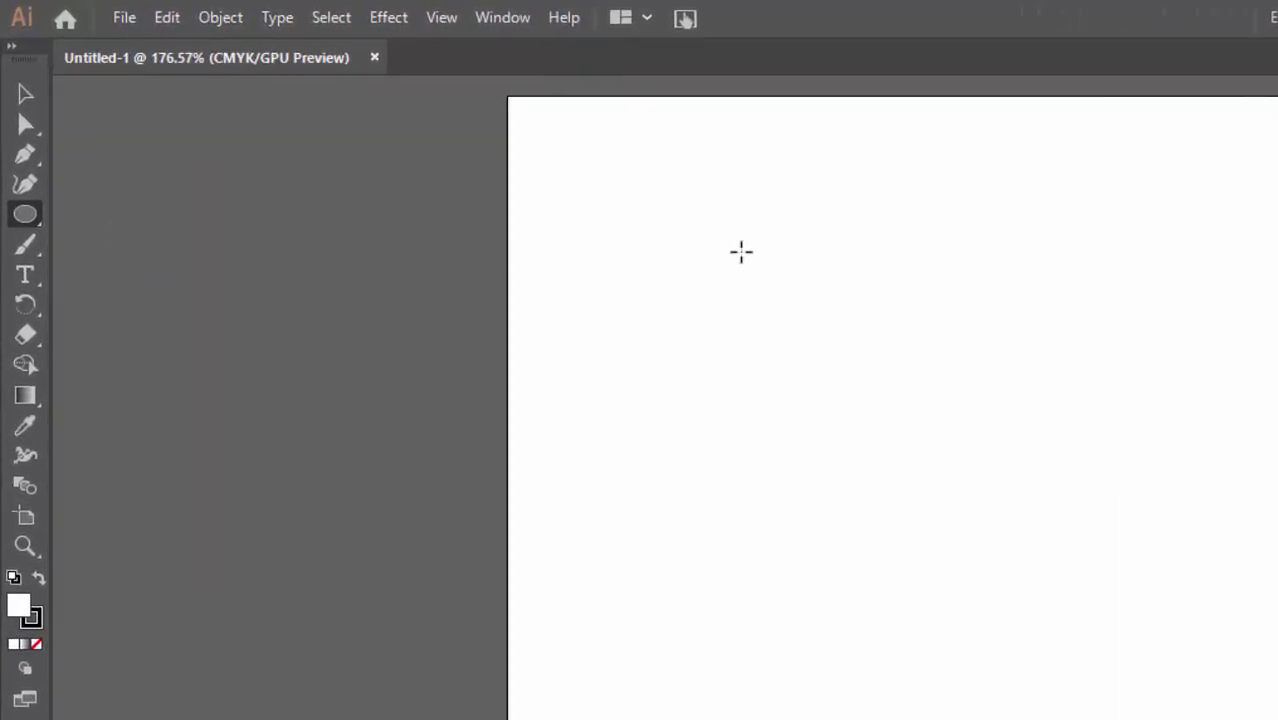
pyautogui.moveTo(739, 251); pyautogui.dragTo(927, 460)
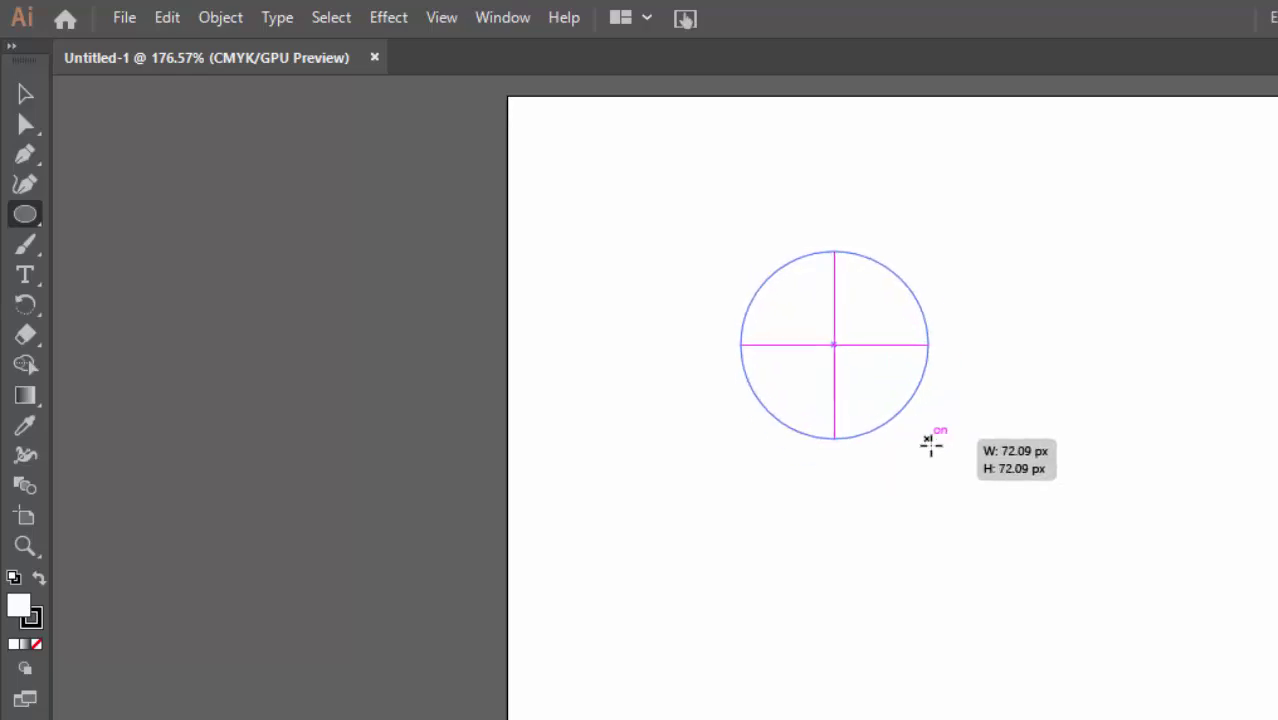
pyautogui.moveTo(927, 460); pyautogui.dragTo(947, 471)
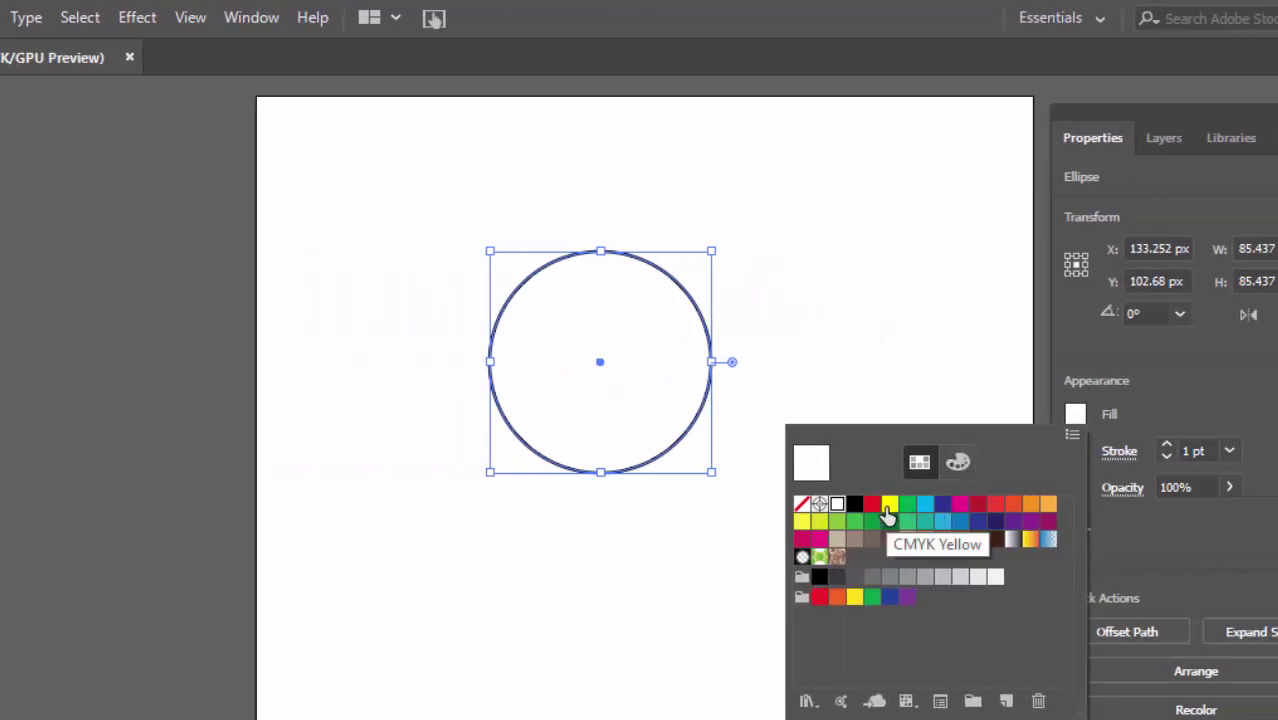
pyautogui.click(801, 523)
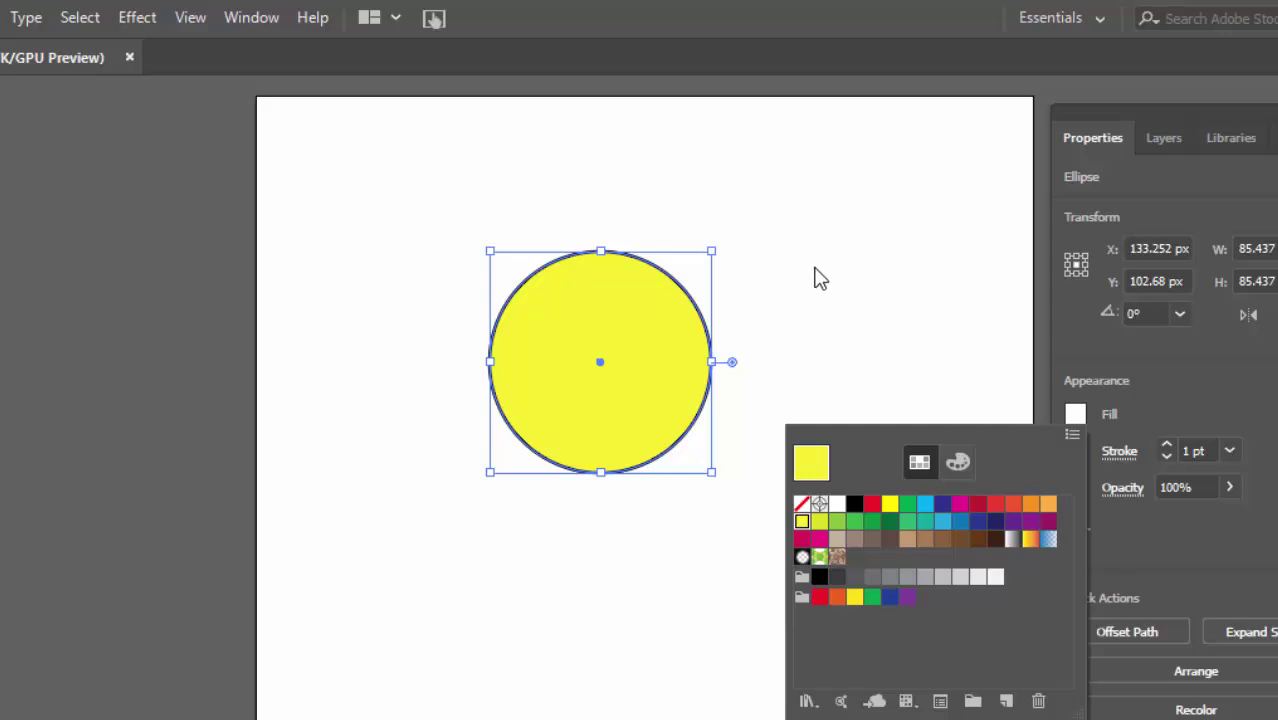
pyautogui.press('Escape')
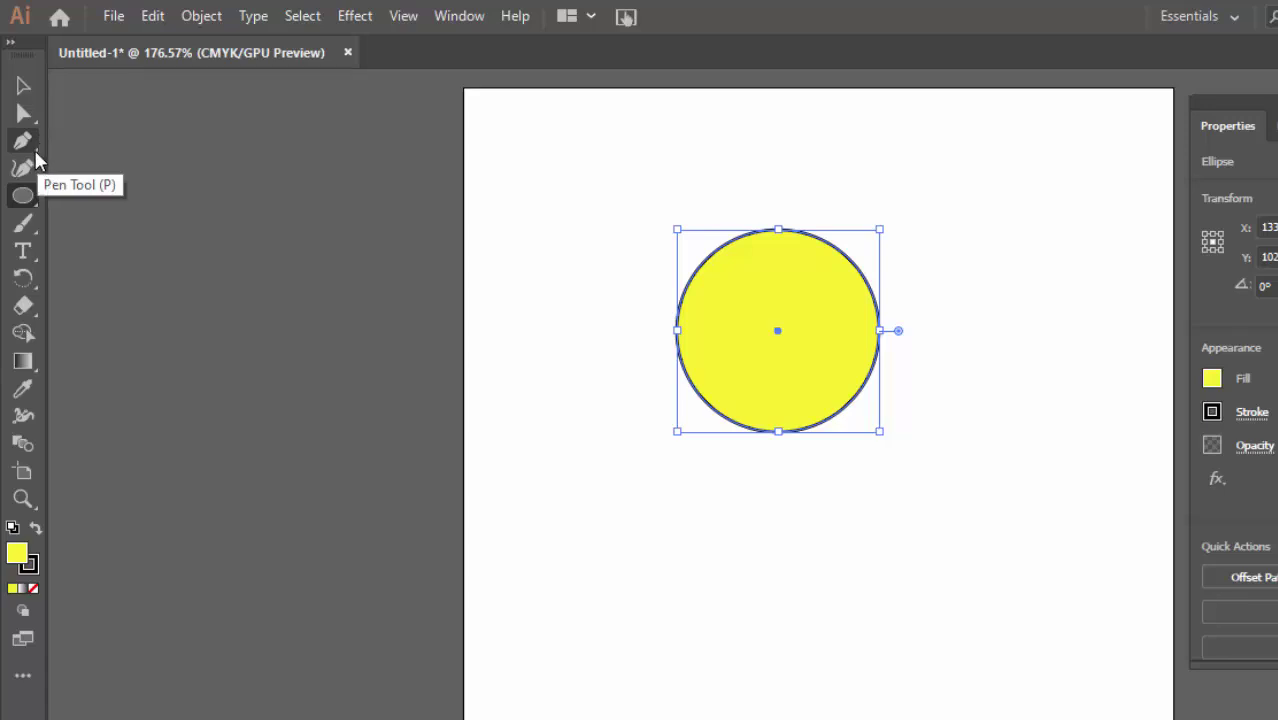
# Drag the circle's bottom, left and right anchors into an elongated, curved petal narrowing downward
pyautogui.click(31, 119)
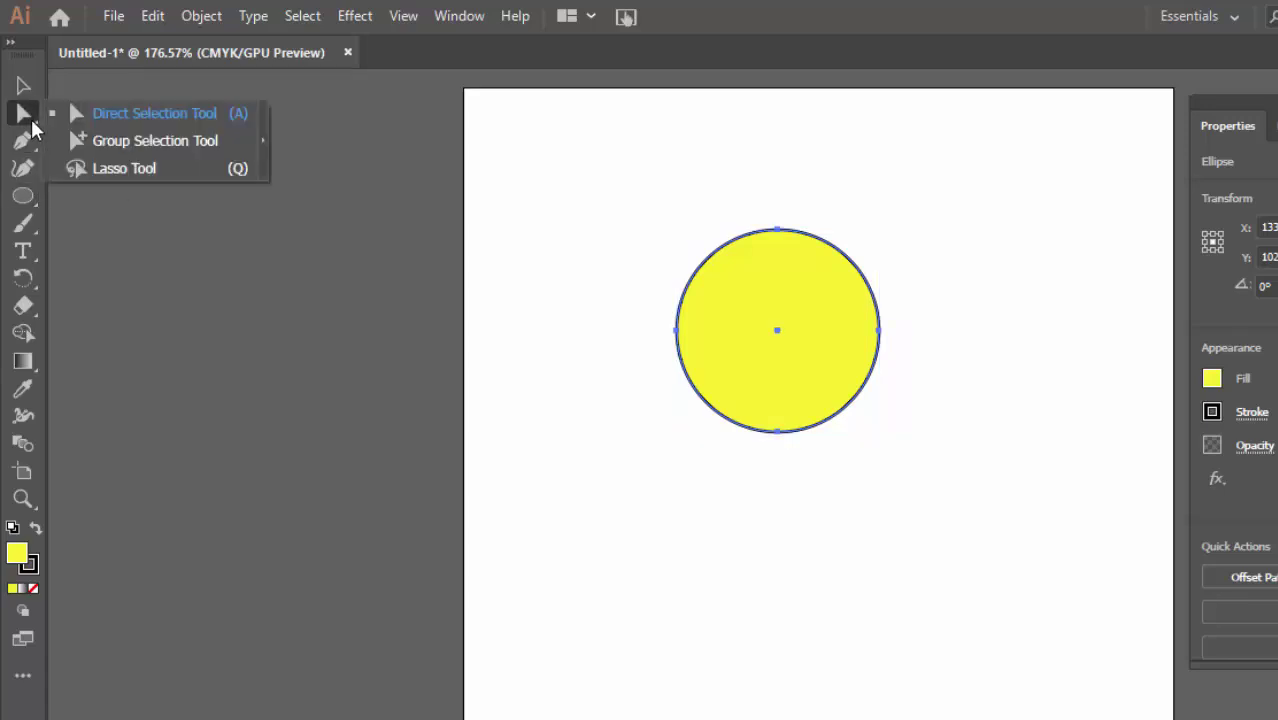
pyautogui.click(177, 114)
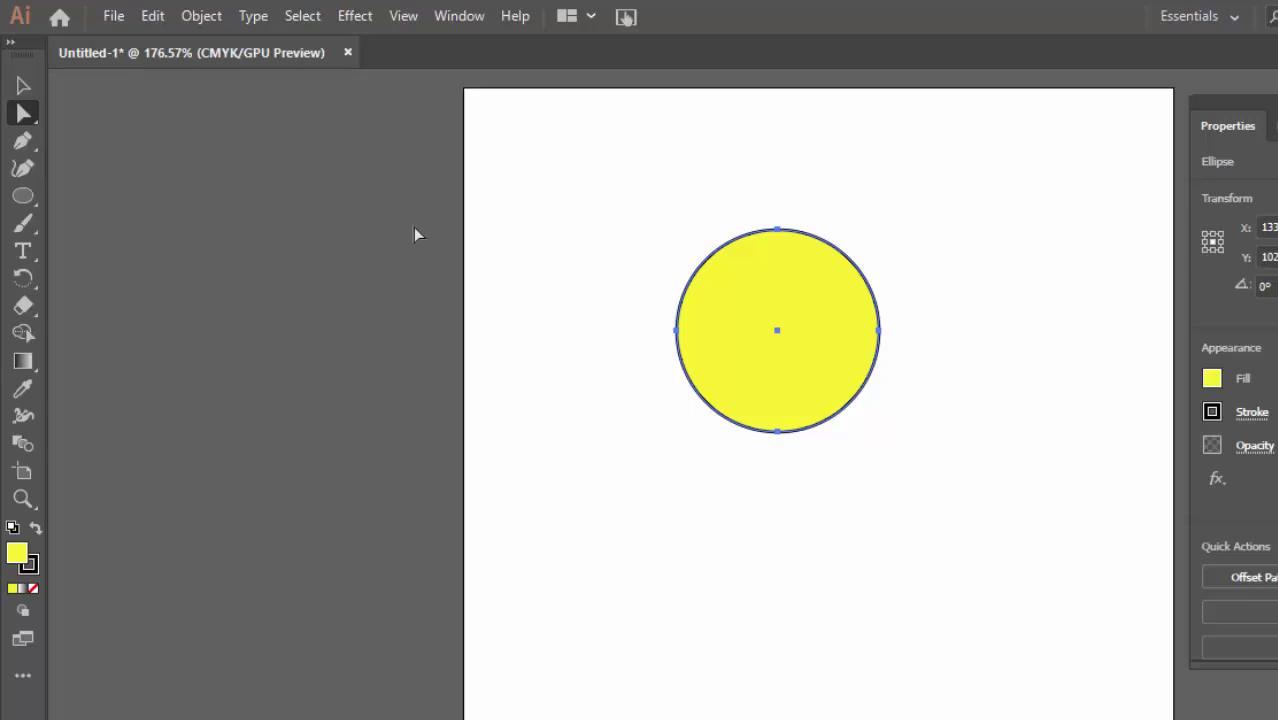
pyautogui.click(778, 432)
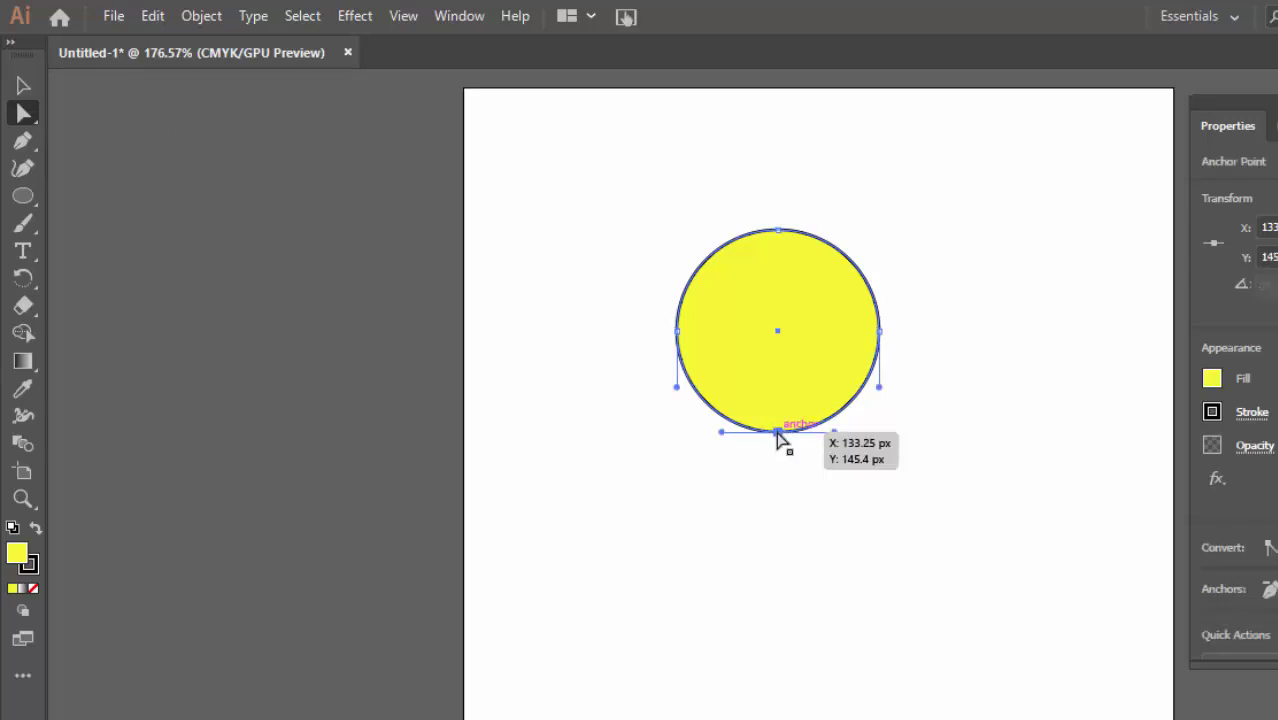
pyautogui.moveTo(778, 432); pyautogui.dragTo(782, 542)
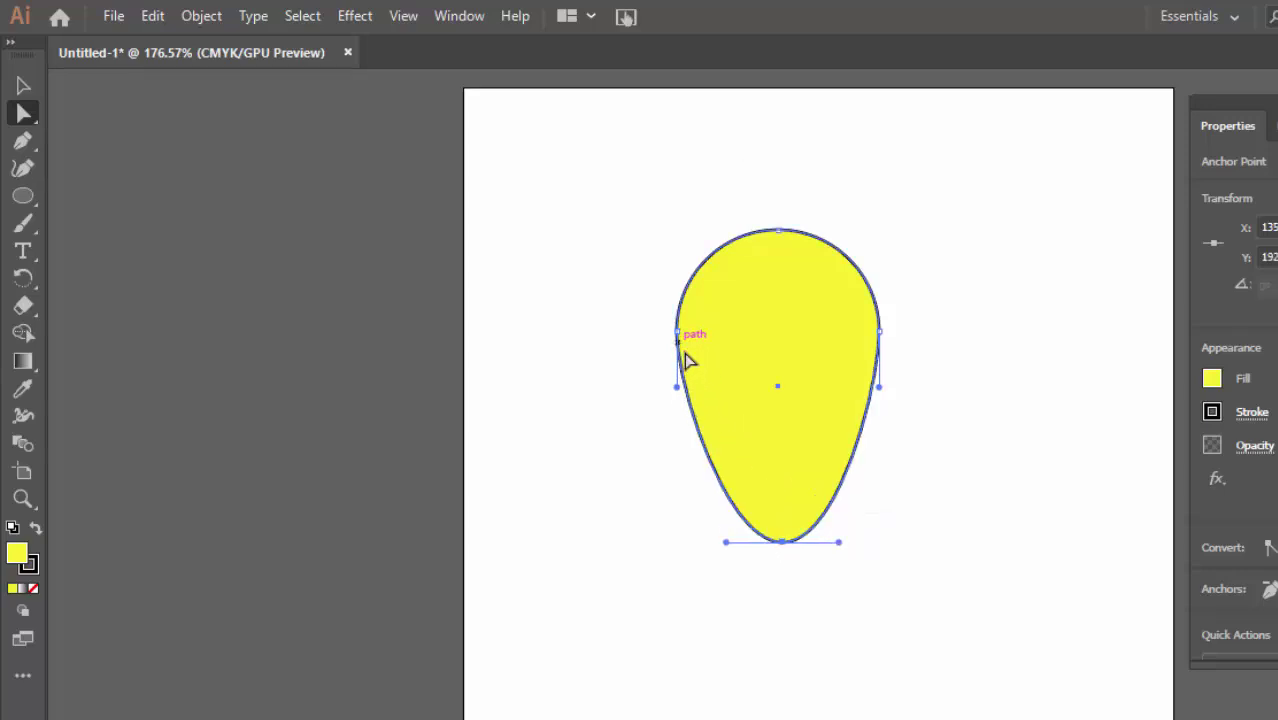
pyautogui.moveTo(676, 342)
pyautogui.mouseDown()
pyautogui.moveTo(703, 350)
pyautogui.moveTo(720, 382)
pyautogui.mouseUp()
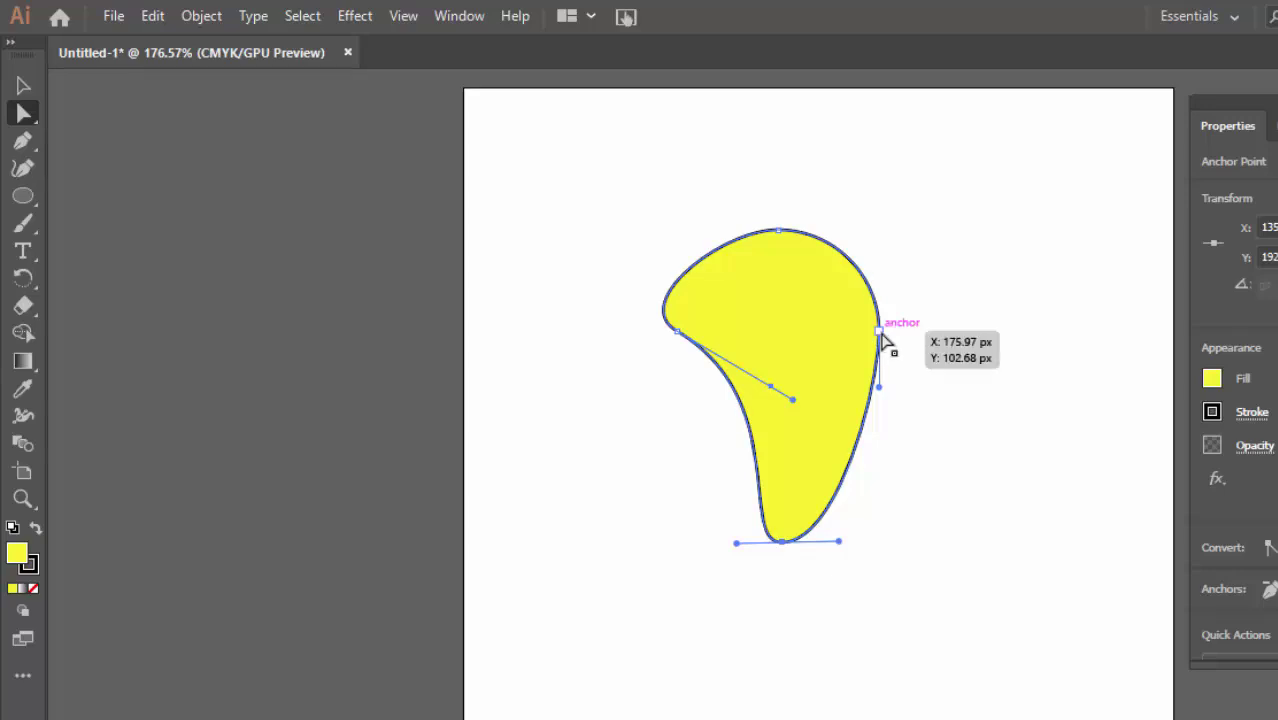
pyautogui.moveTo(881, 337); pyautogui.dragTo(795, 334)
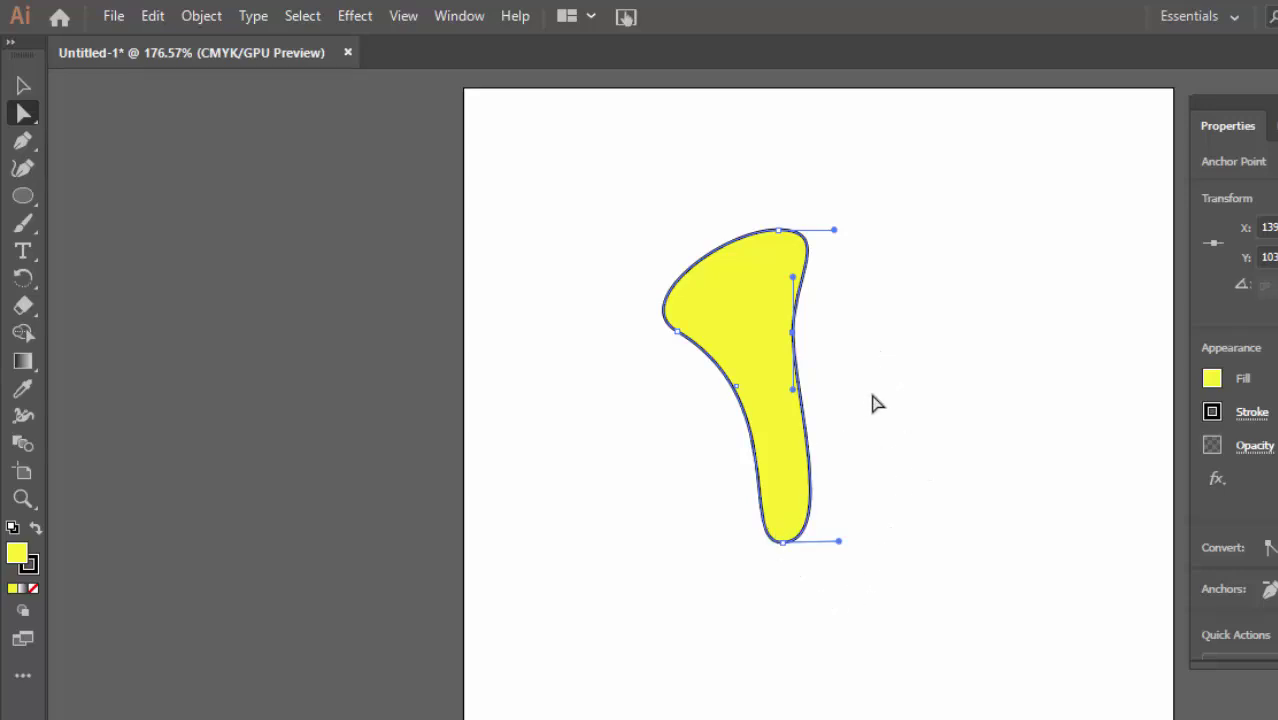
pyautogui.click(32, 113)
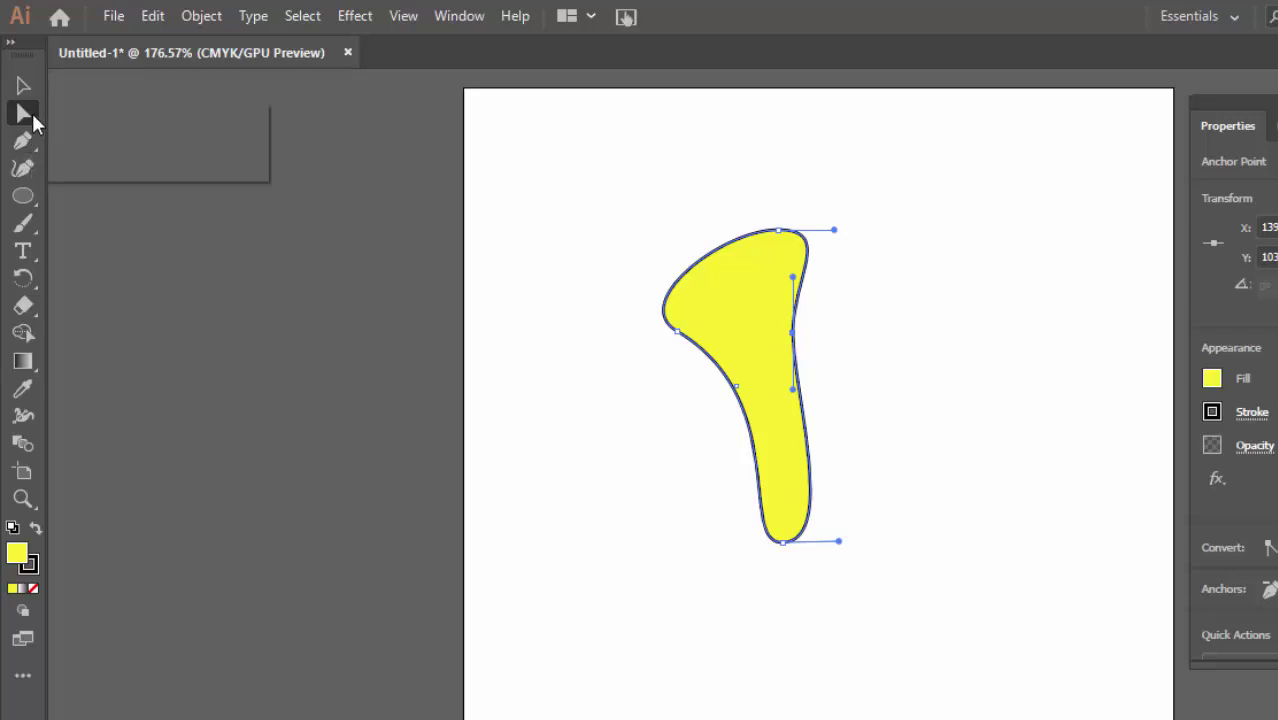
pyautogui.click(25, 86)
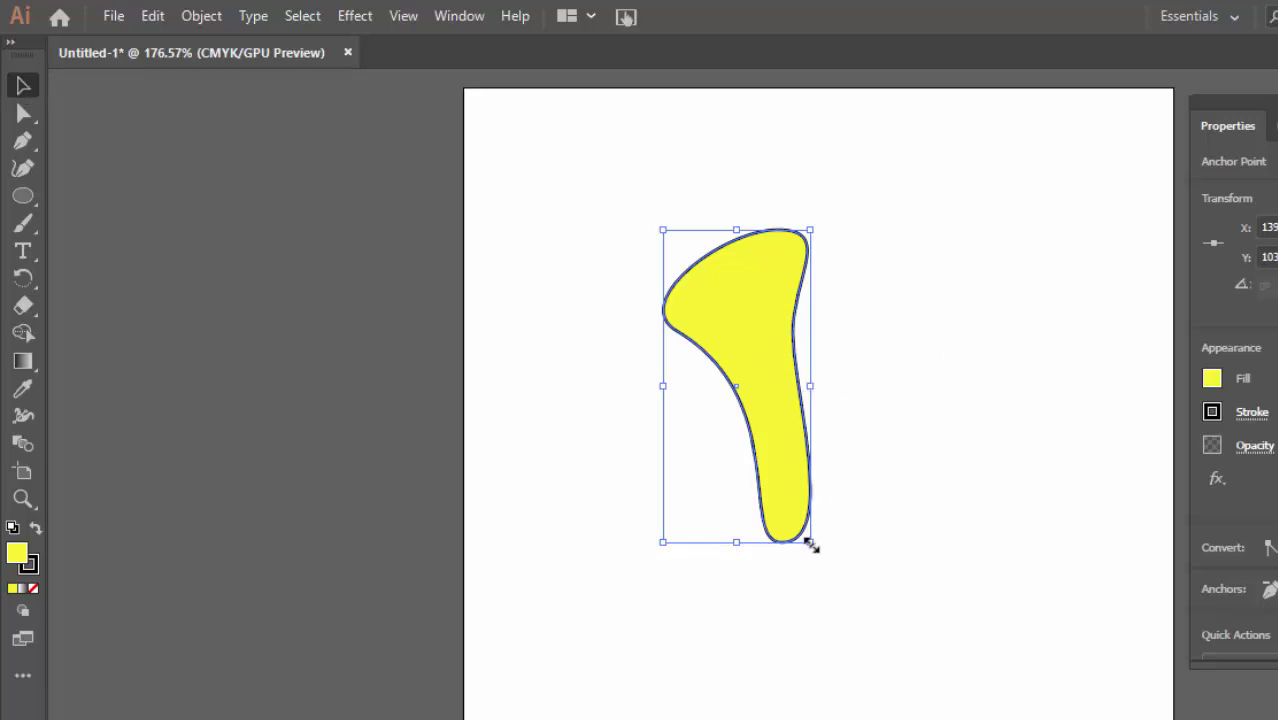
# Shrink the petal to about 52 × 96 px and move it to the upper left
pyautogui.moveTo(811, 538); pyautogui.dragTo(793, 461)
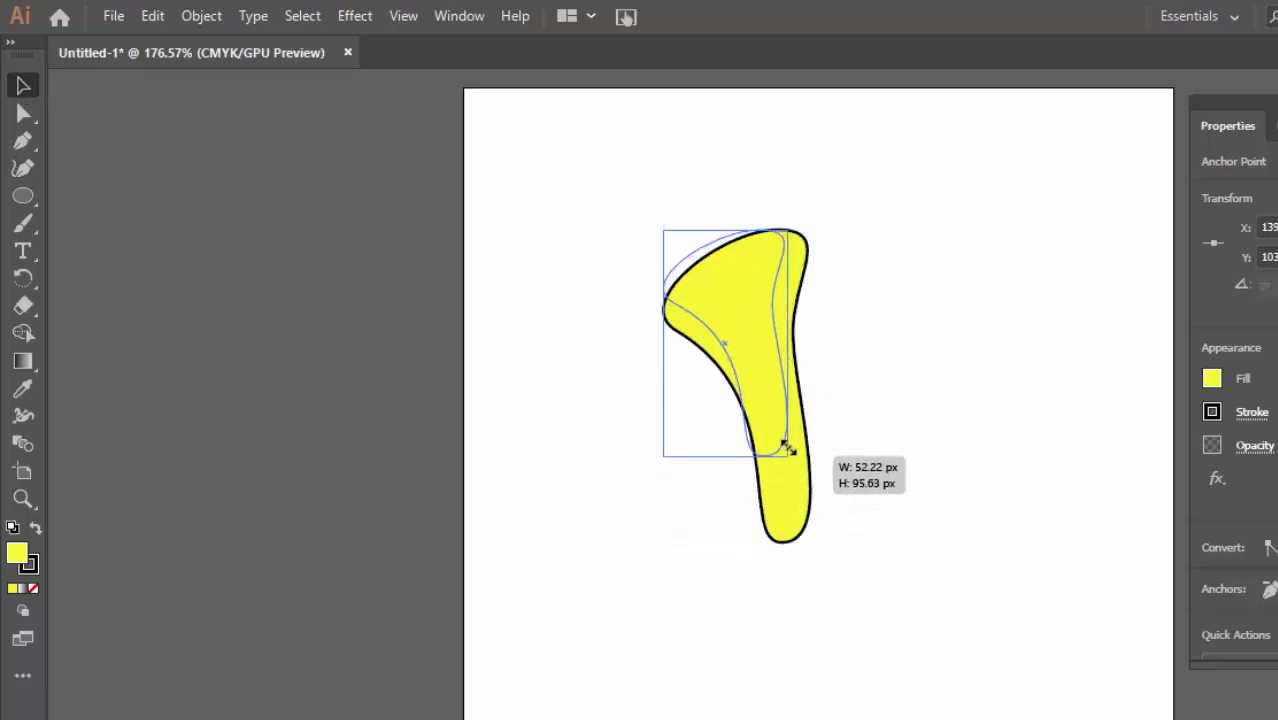
pyautogui.moveTo(740, 292); pyautogui.dragTo(648, 245)
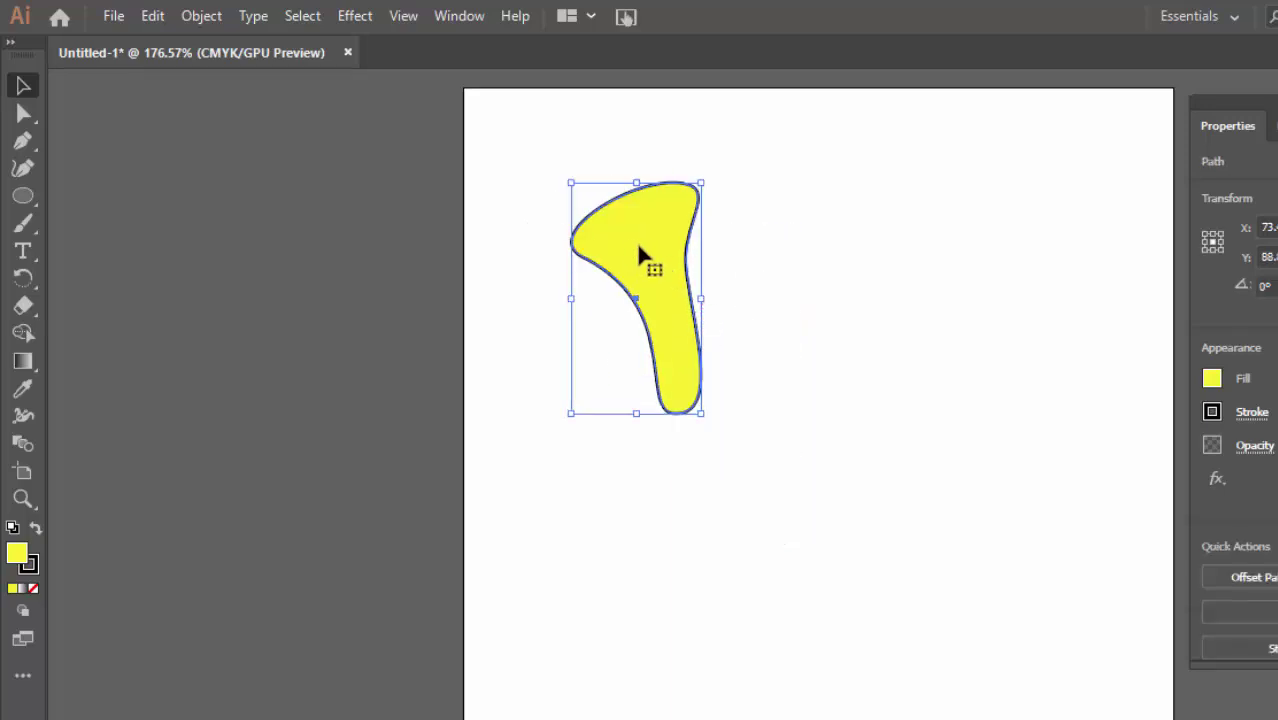
pyautogui.rightClick(662, 261)
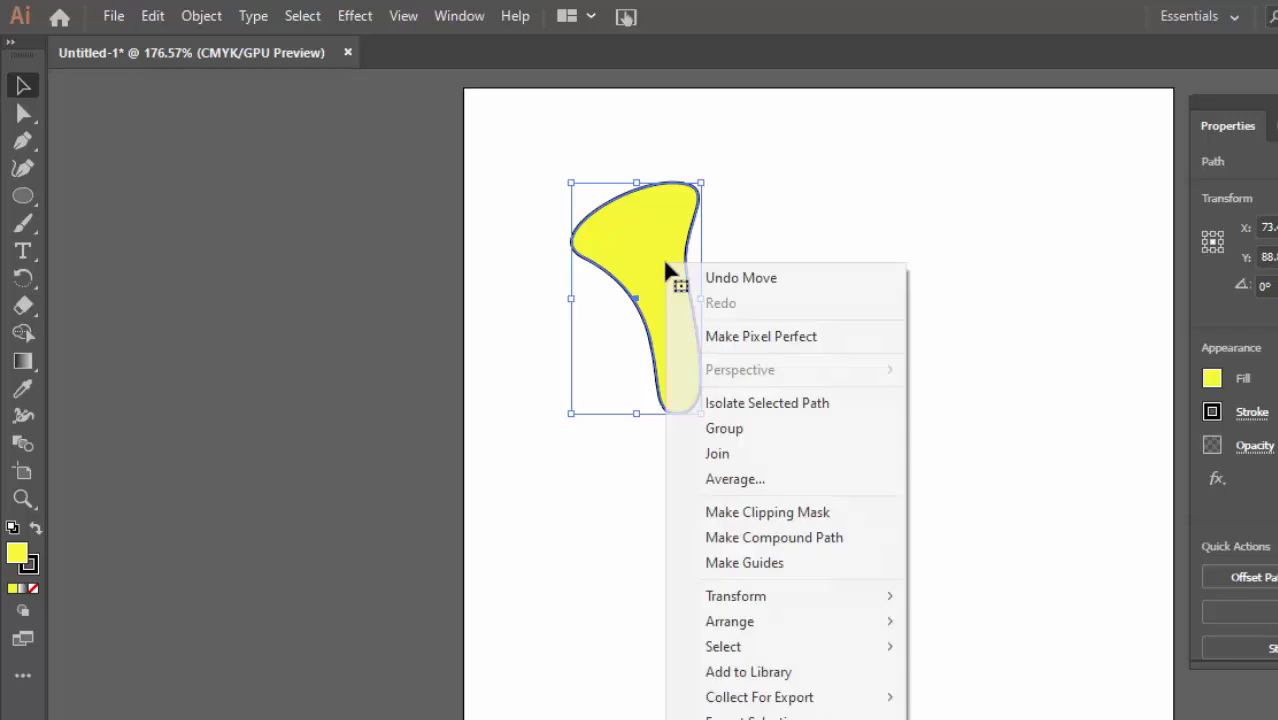
pyautogui.click(894, 212)
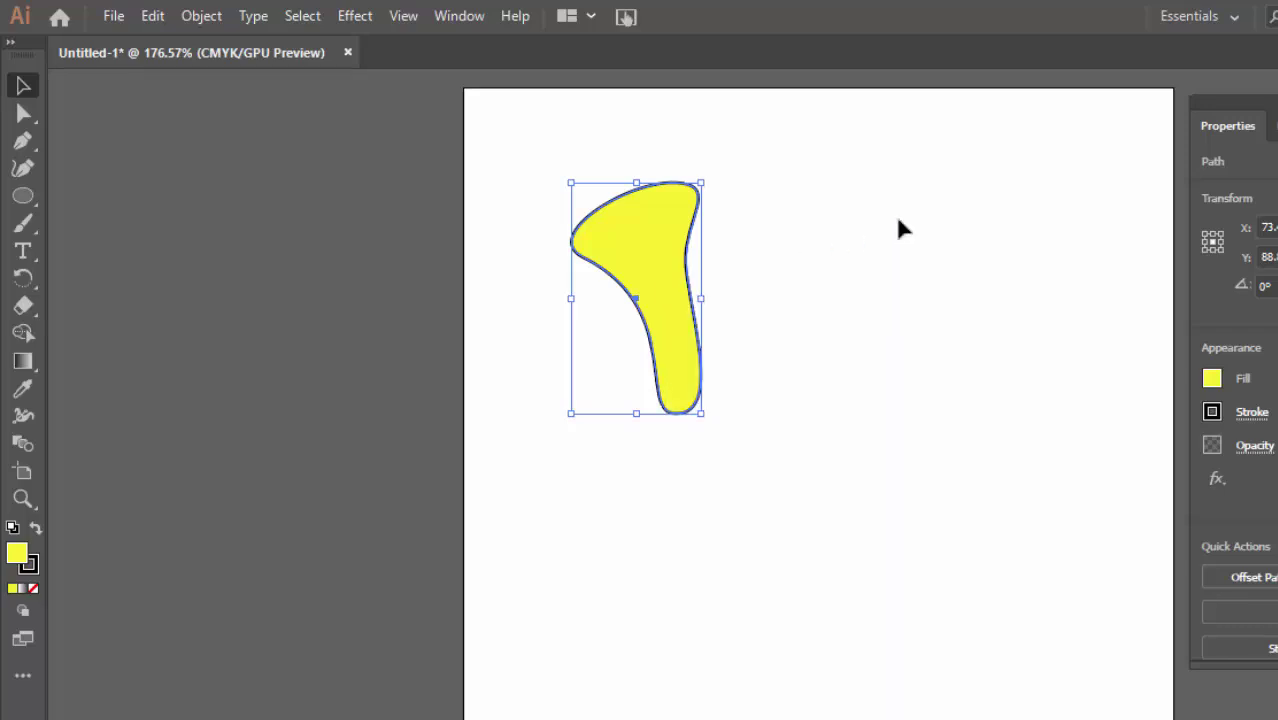
pyautogui.click(860, 212)
pyautogui.click(653, 232)
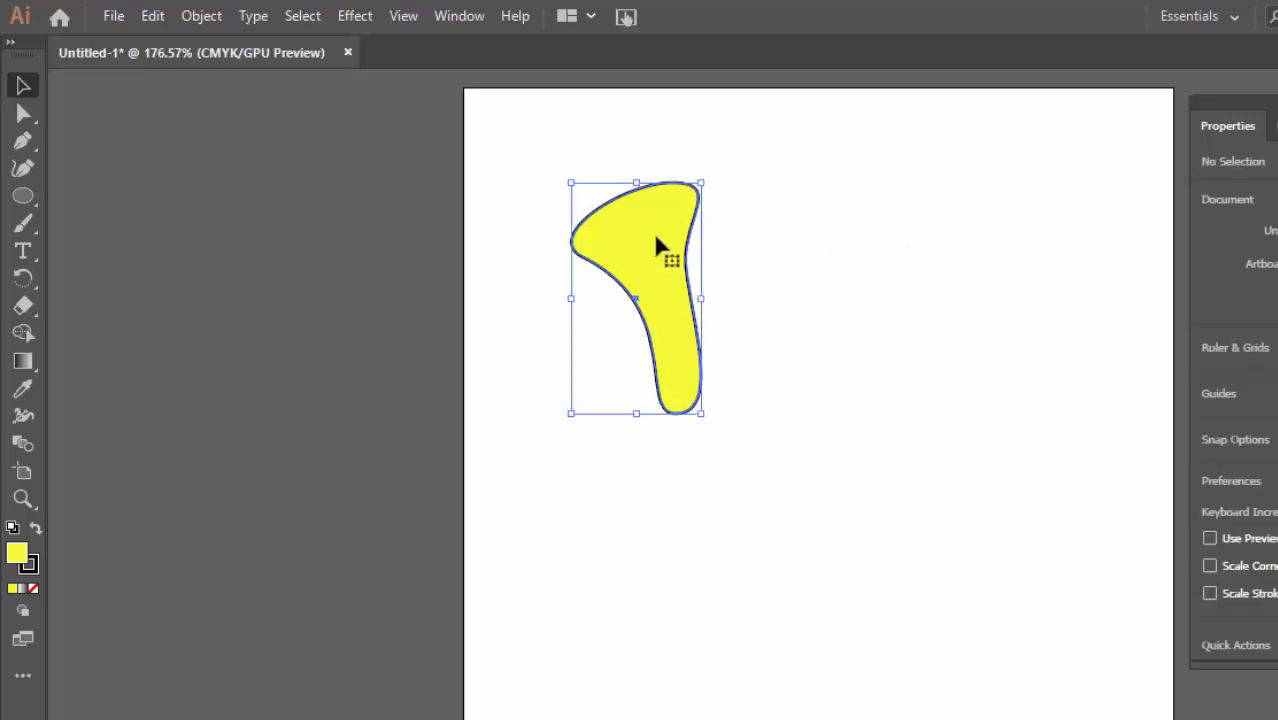
# Copy the yellow petal and paste a duplicate with Edit > Copy and Paste
pyautogui.click(155, 18)
pyautogui.click(185, 125)
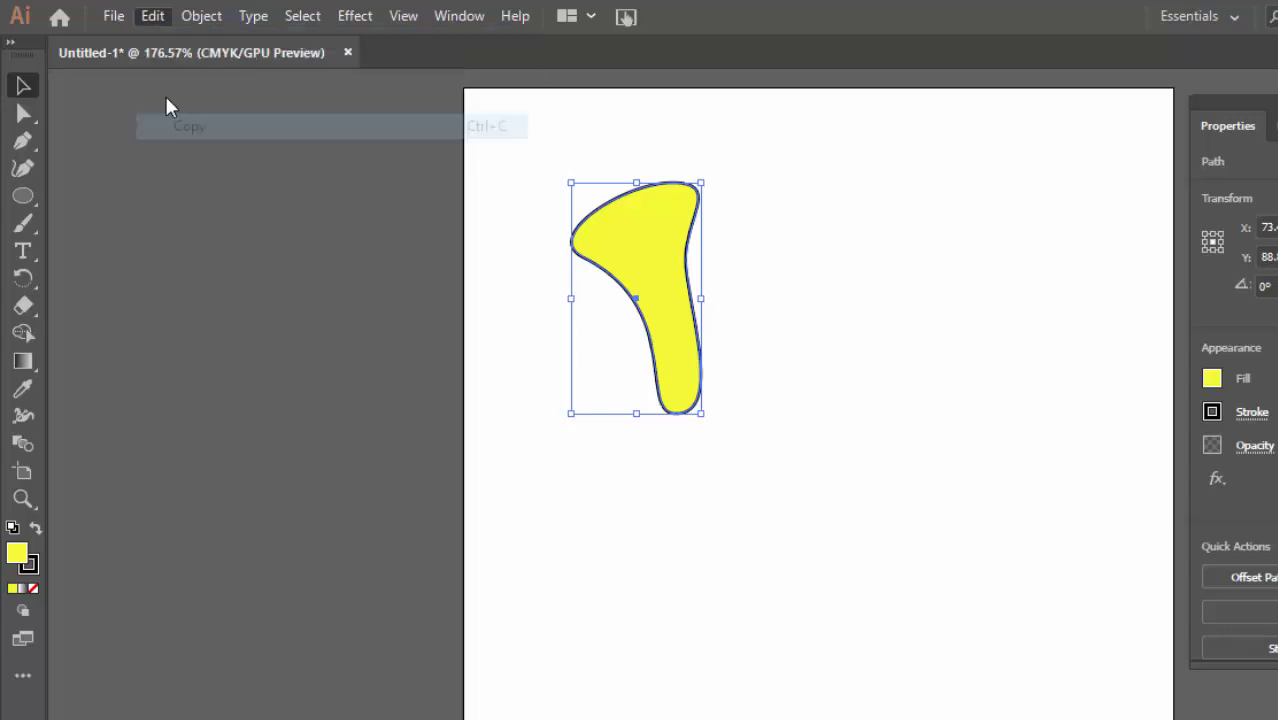
pyautogui.click(155, 18)
pyautogui.click(200, 150)
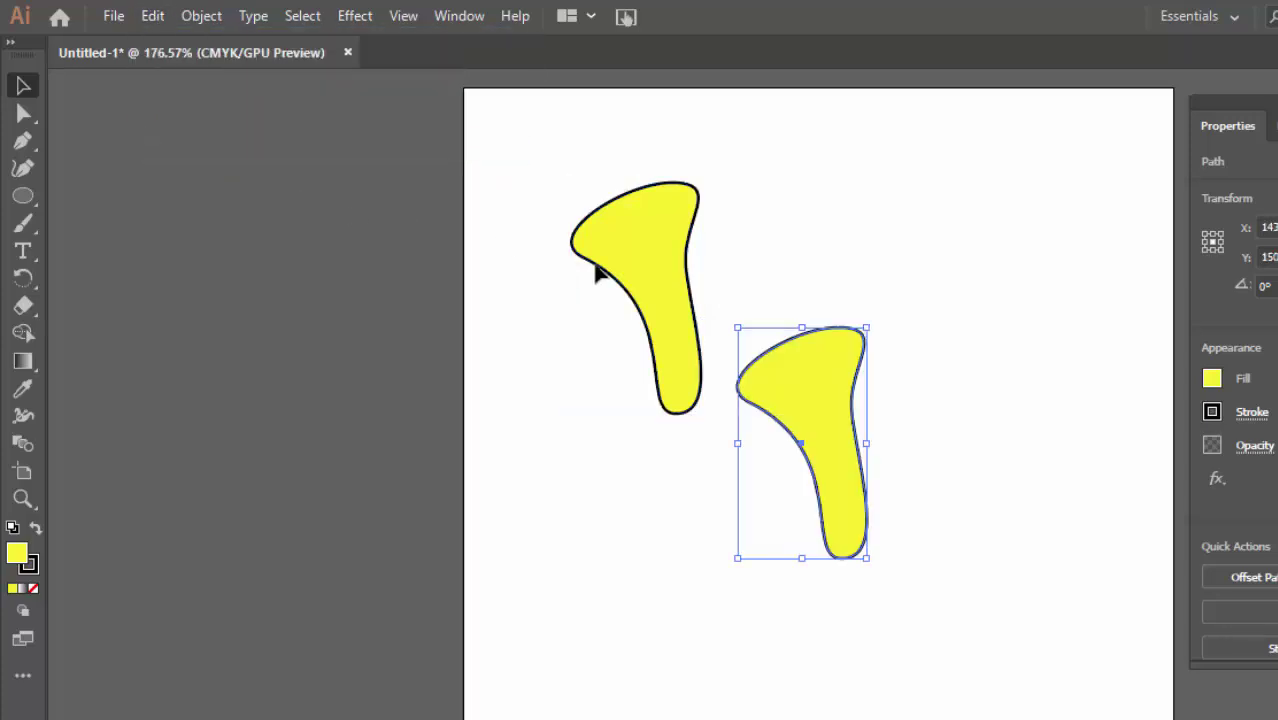
pyautogui.click(152, 16)
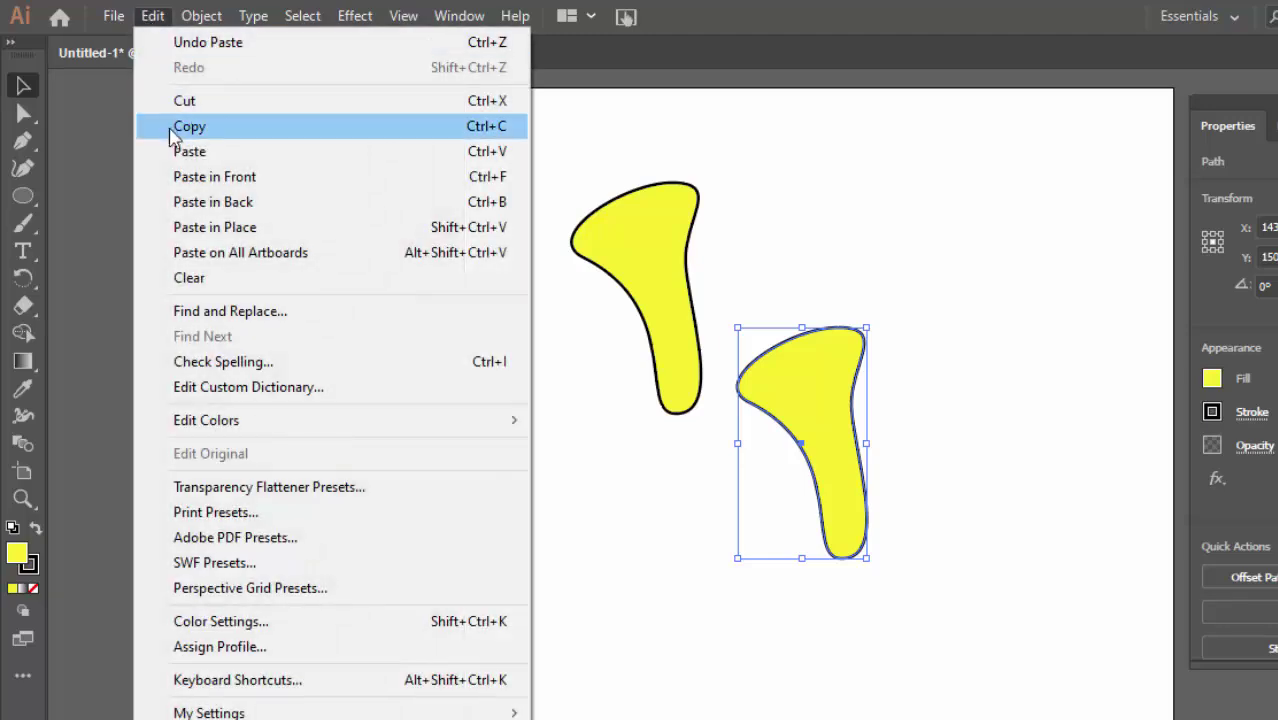
# Paste a third petal and tilt the middle petal so its base meets the left one
pyautogui.click(190, 150)
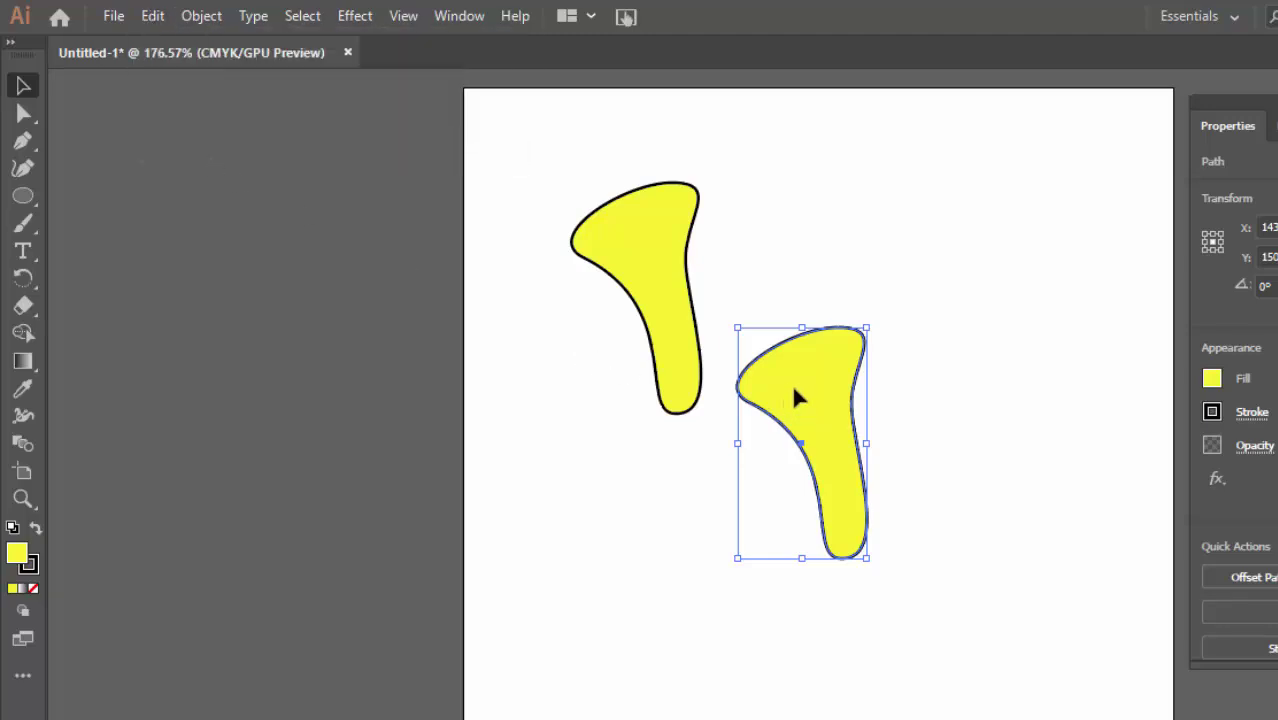
pyautogui.moveTo(797, 398); pyautogui.dragTo(948, 333)
pyautogui.moveTo(806, 344); pyautogui.dragTo(789, 232)
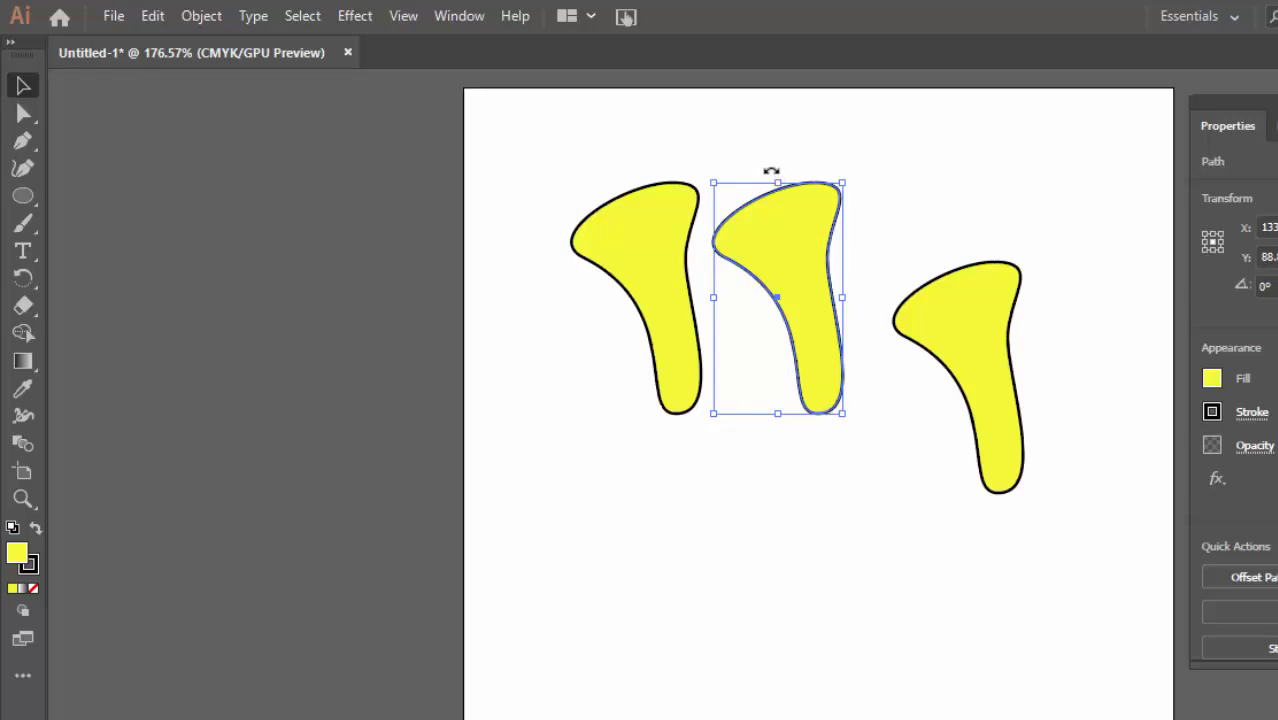
pyautogui.moveTo(771, 172); pyautogui.dragTo(827, 177)
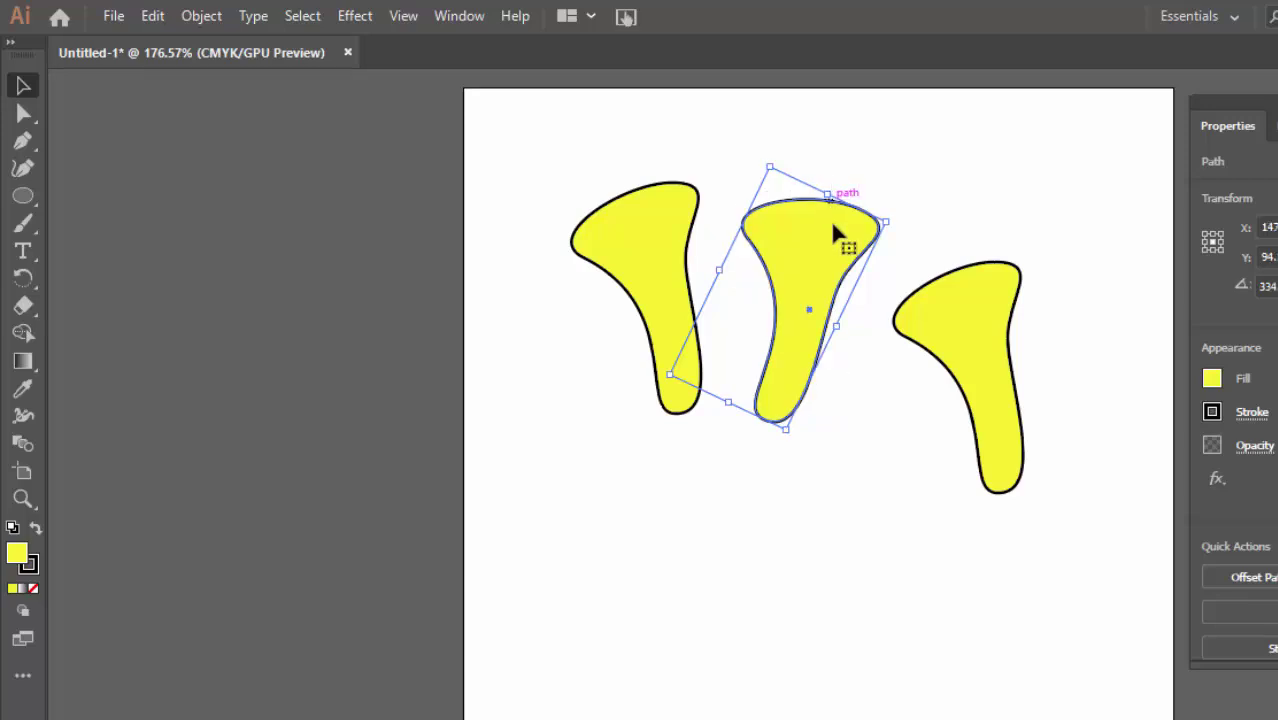
pyautogui.moveTo(808, 268); pyautogui.dragTo(740, 256)
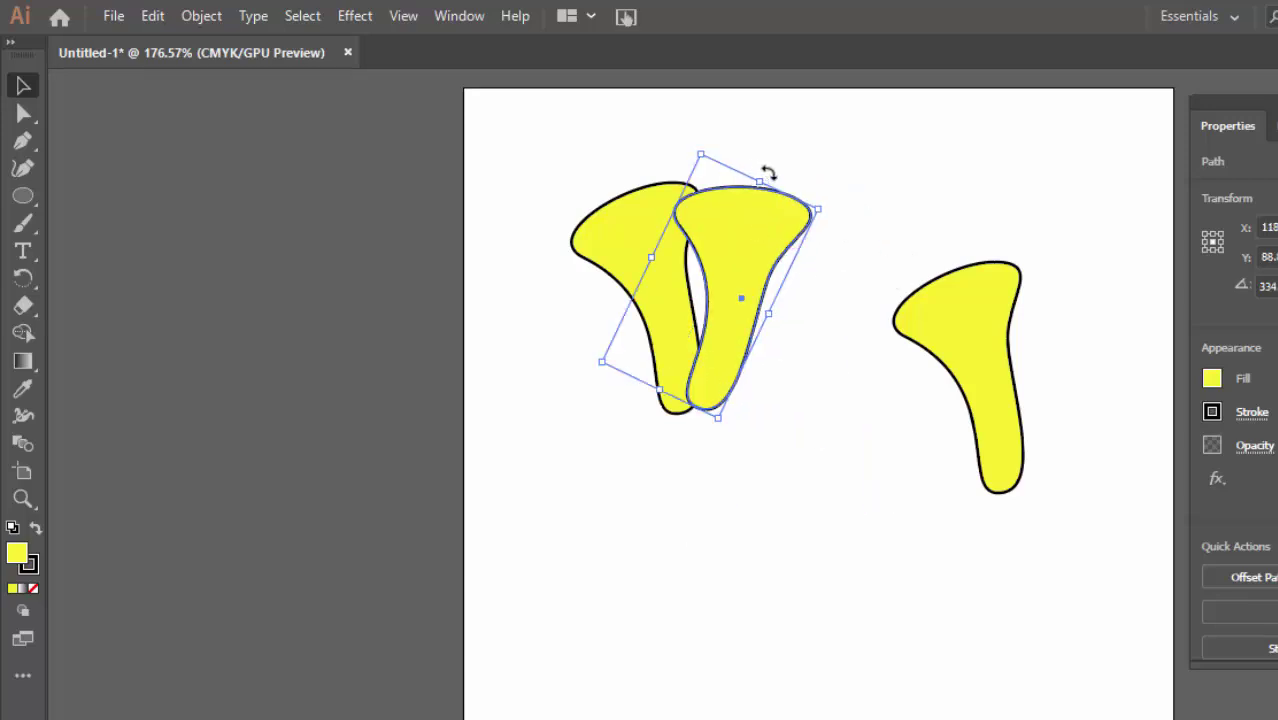
pyautogui.moveTo(768, 173); pyautogui.dragTo(808, 188)
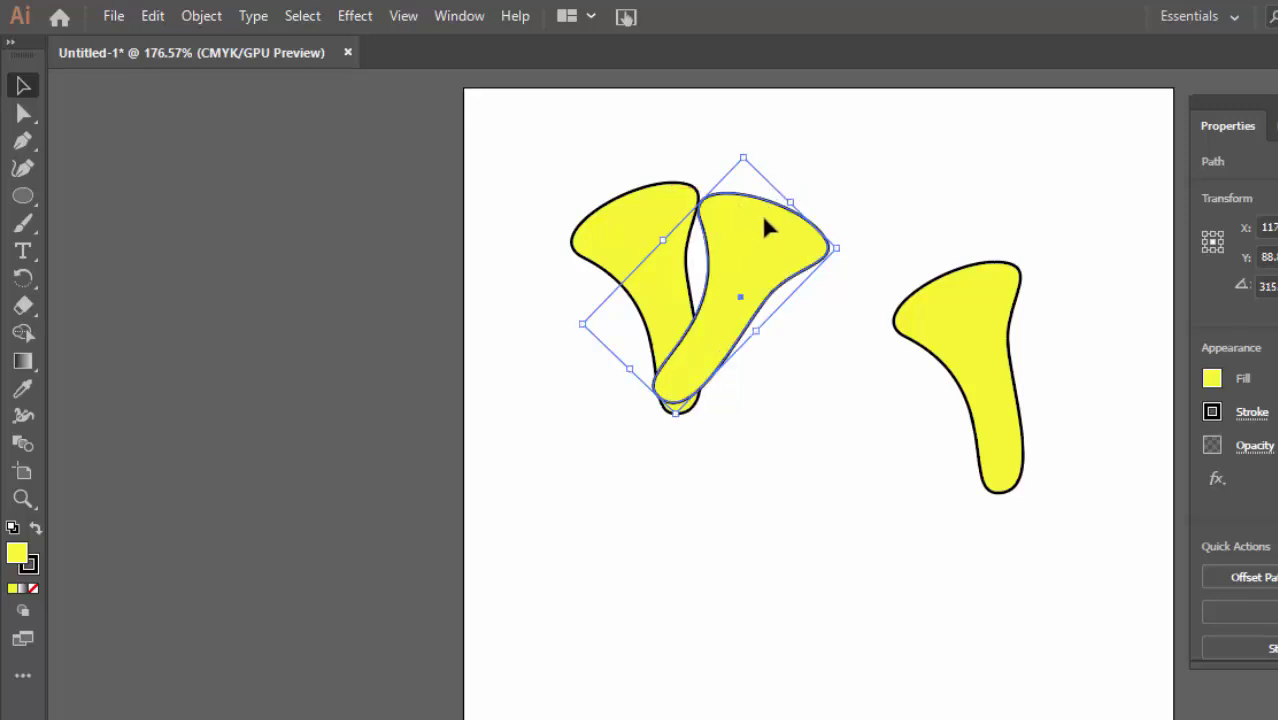
pyautogui.moveTo(745, 221); pyautogui.dragTo(768, 234)
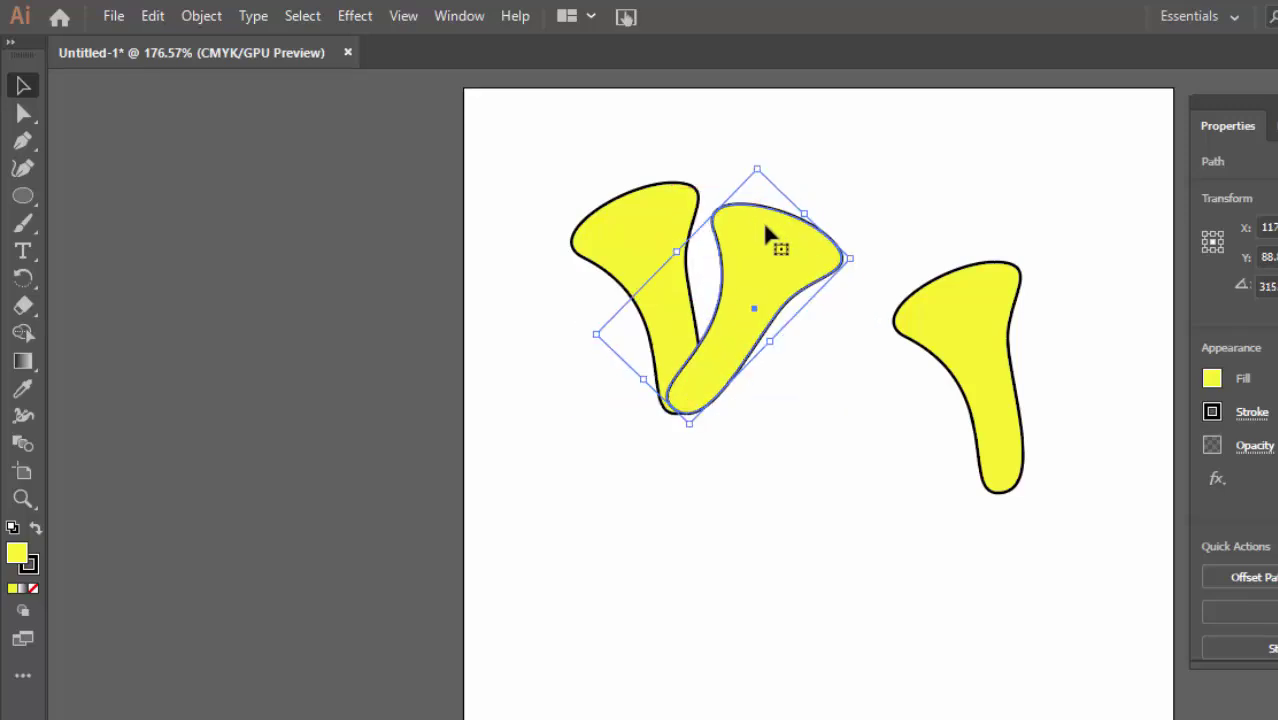
pyautogui.click(800, 432)
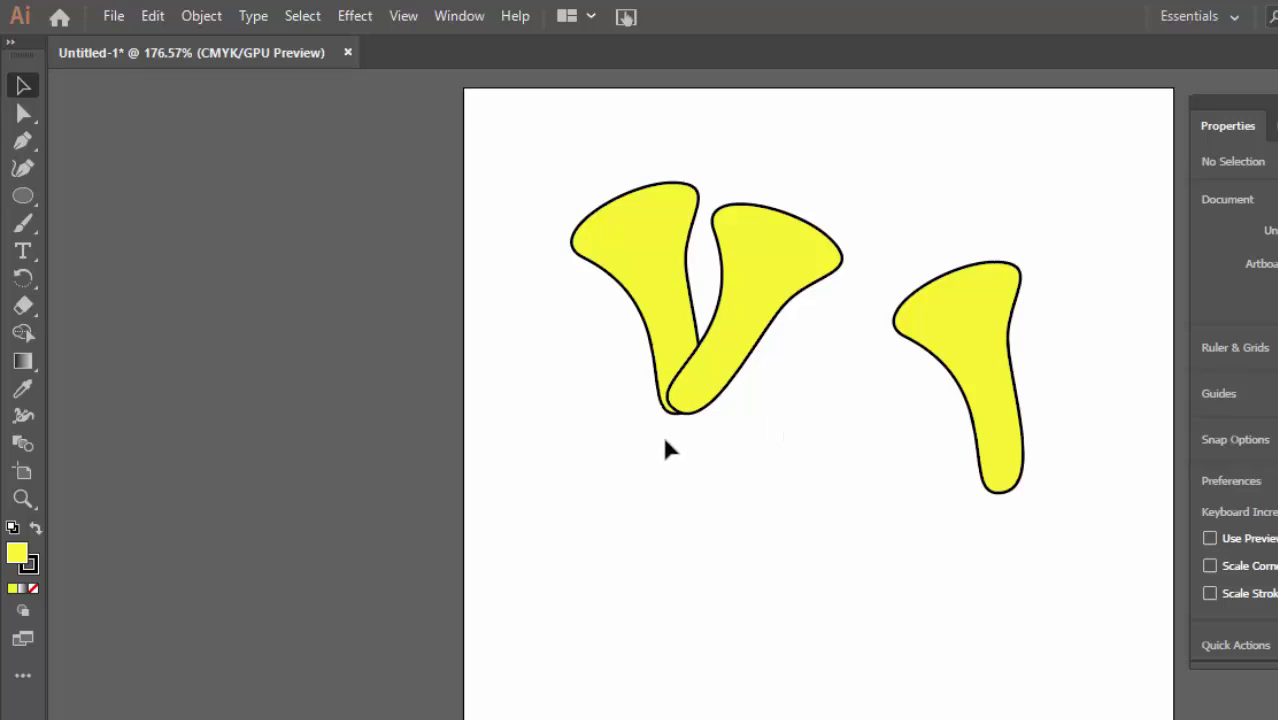
# Rotate the right petal to about 46° and move its base to join the others
pyautogui.click(960, 277)
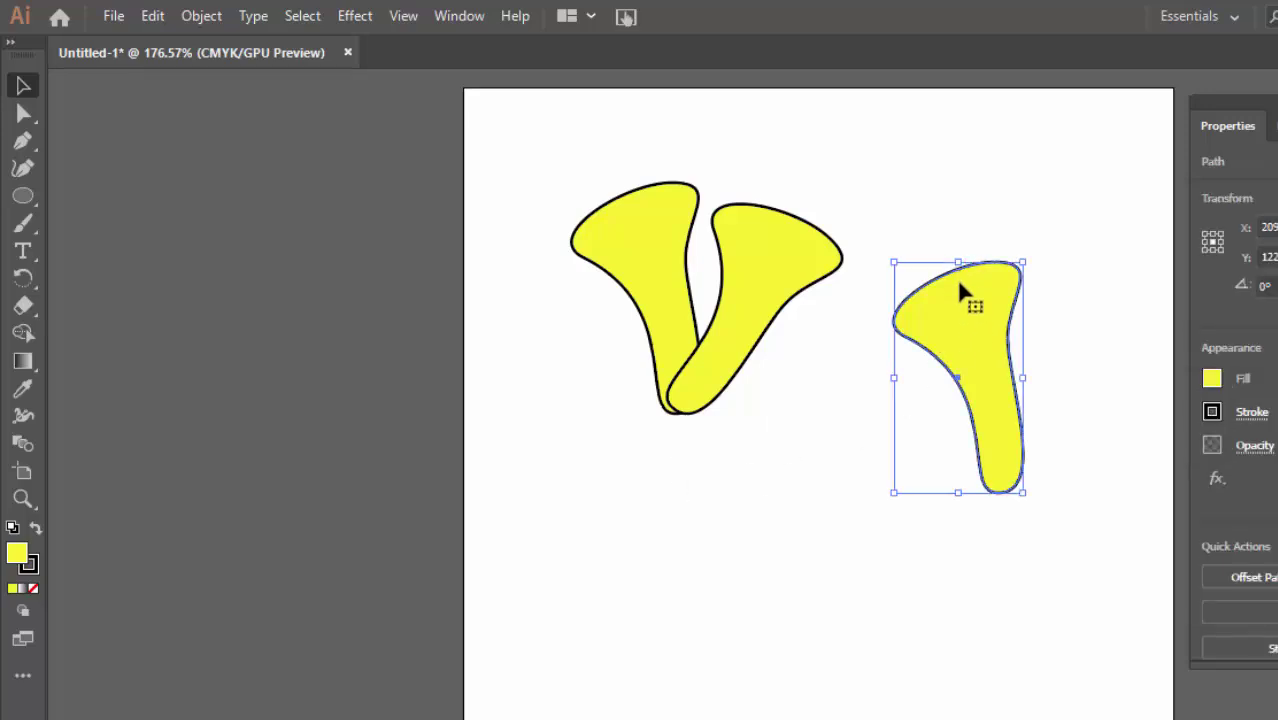
pyautogui.moveTo(955, 252); pyautogui.dragTo(879, 254)
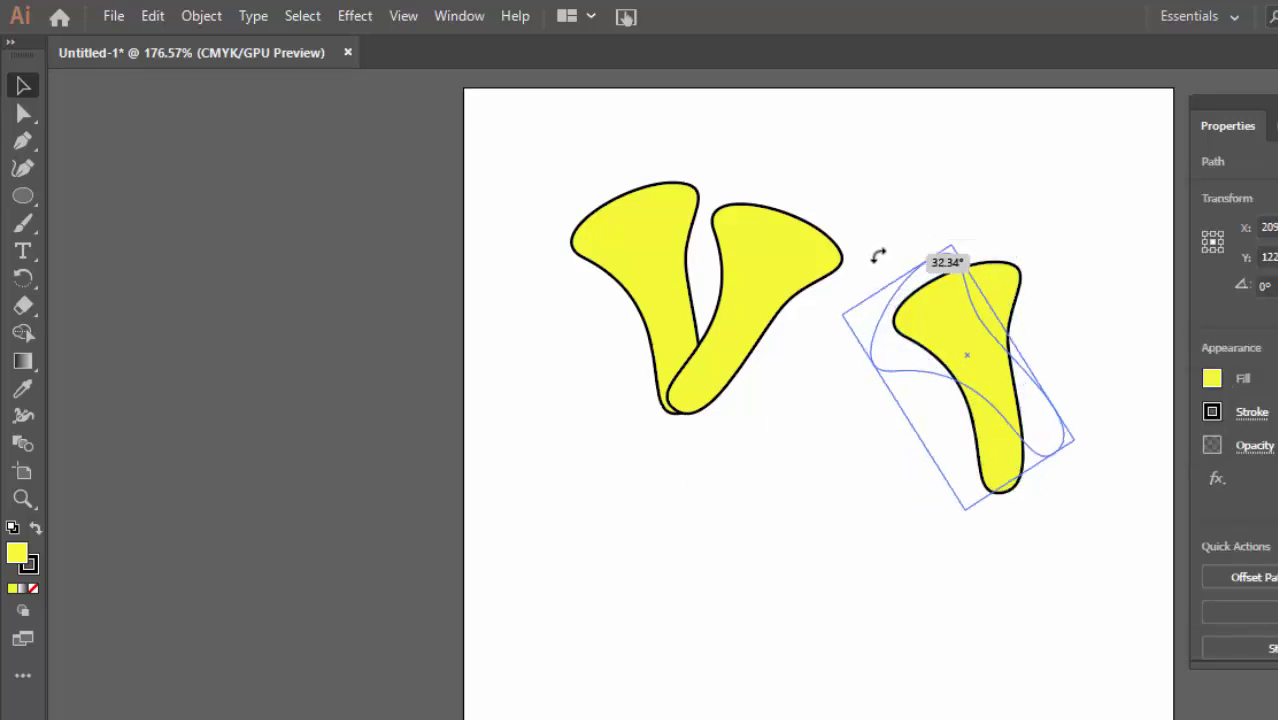
pyautogui.moveTo(992, 366)
pyautogui.mouseDown()
pyautogui.moveTo(713, 393)
pyautogui.moveTo(629, 346)
pyautogui.mouseUp()
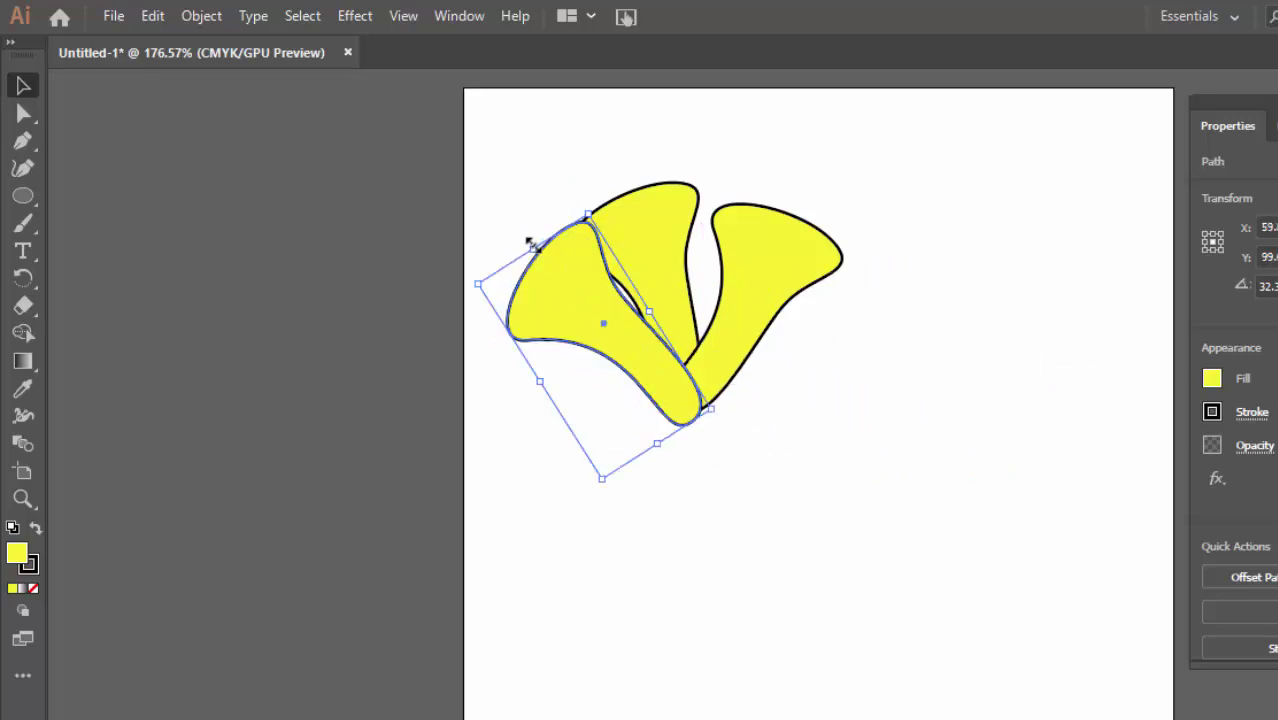
pyautogui.moveTo(532, 237); pyautogui.dragTo(508, 253)
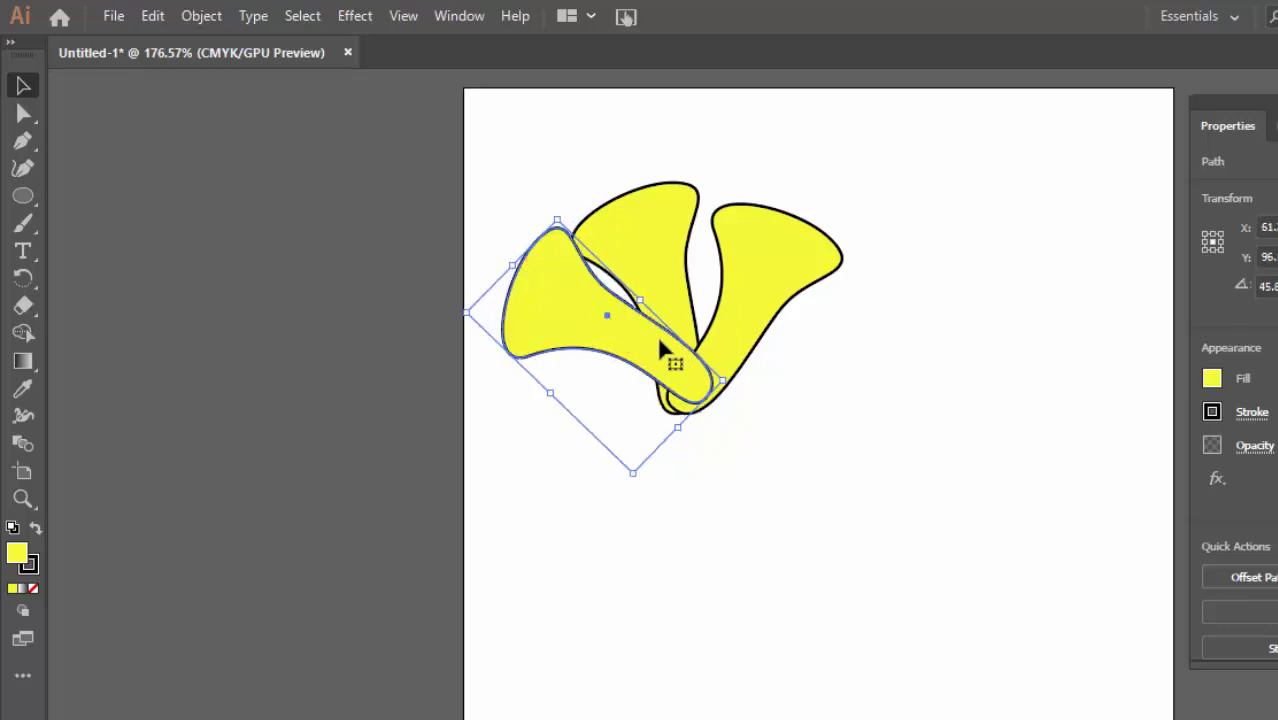
pyautogui.moveTo(660, 349); pyautogui.dragTo(640, 392)
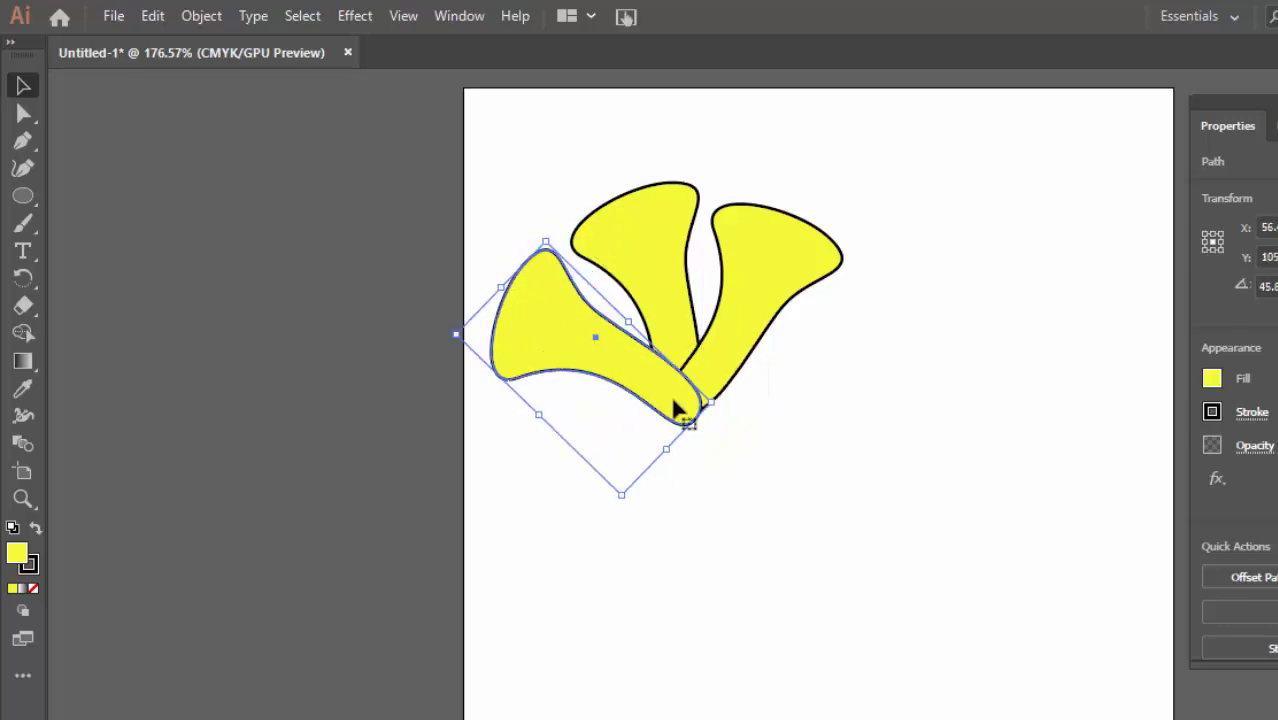
pyautogui.click(818, 420)
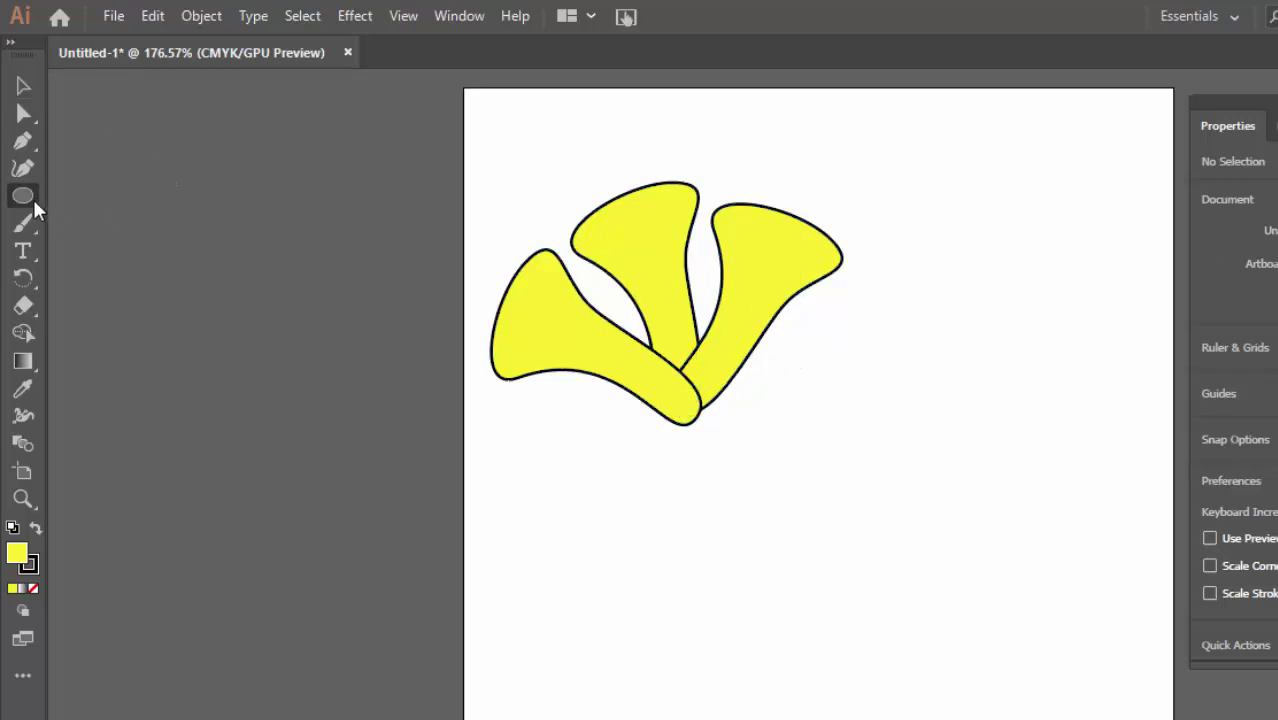
# Draw a small circle where the petals' bases meet
pyautogui.moveTo(33, 200); pyautogui.dragTo(76, 223)
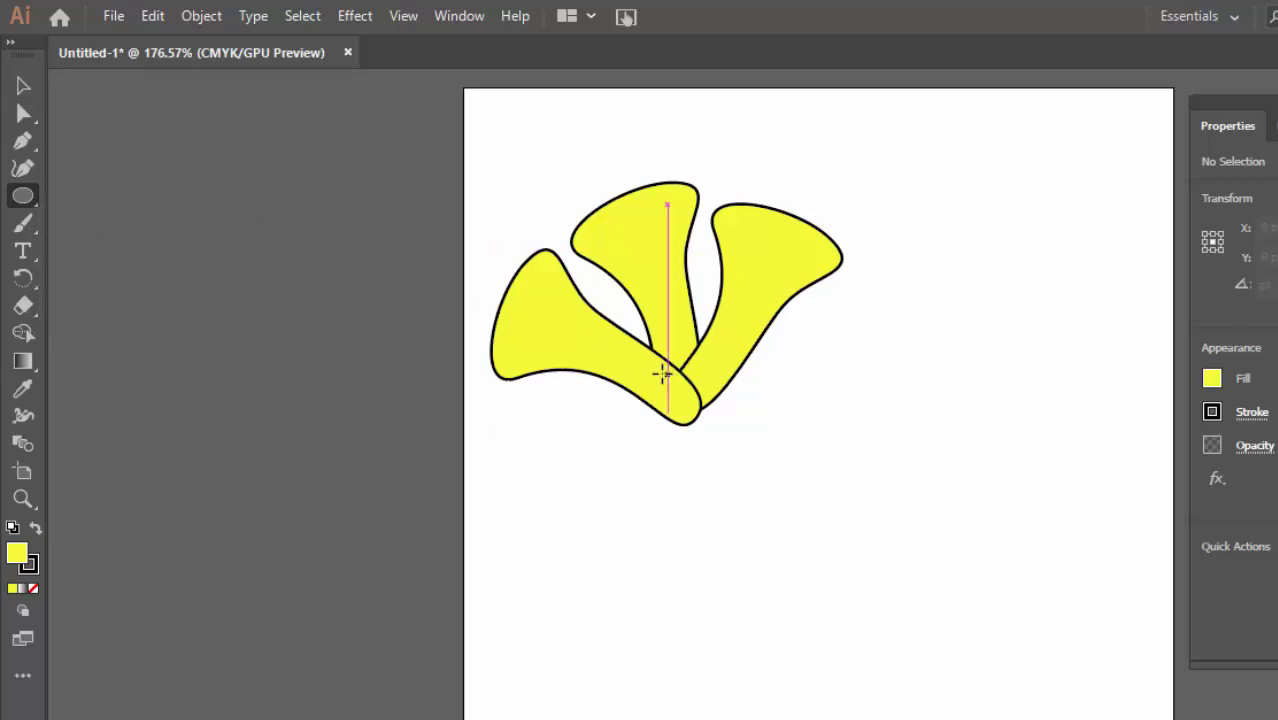
pyautogui.moveTo(676, 386); pyautogui.dragTo(707, 418)
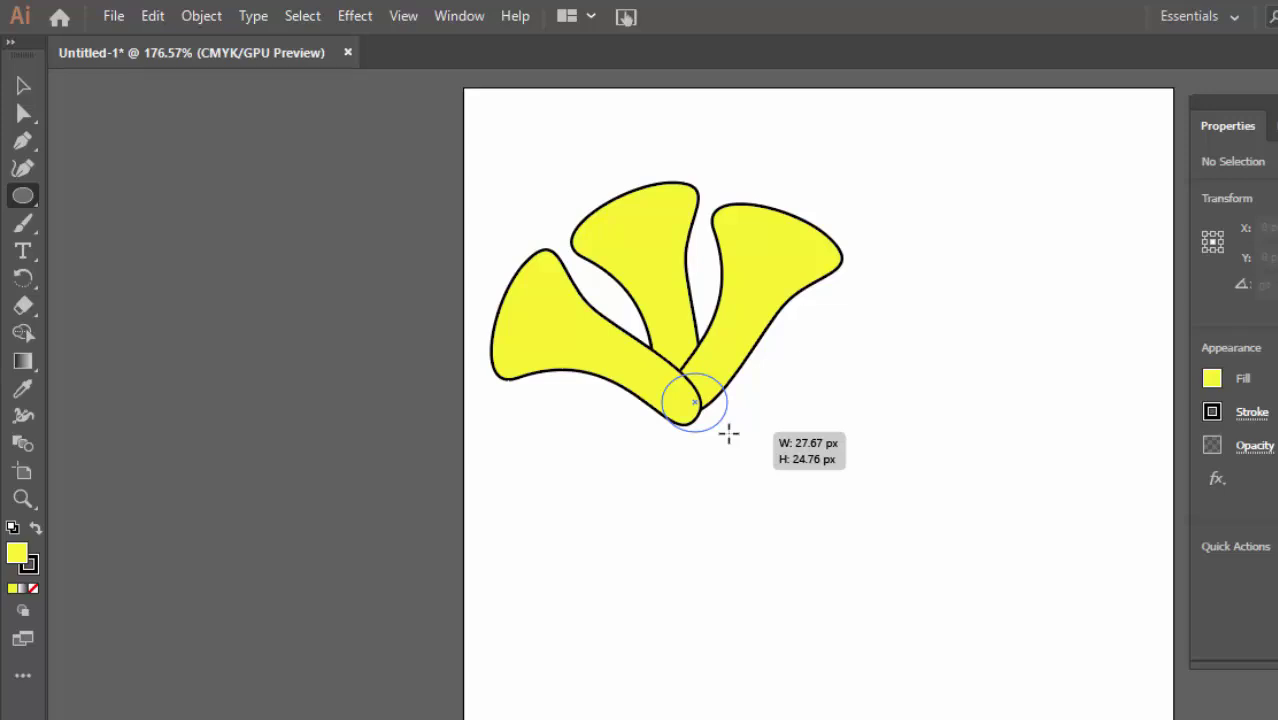
pyautogui.moveTo(728, 432); pyautogui.dragTo(732, 433)
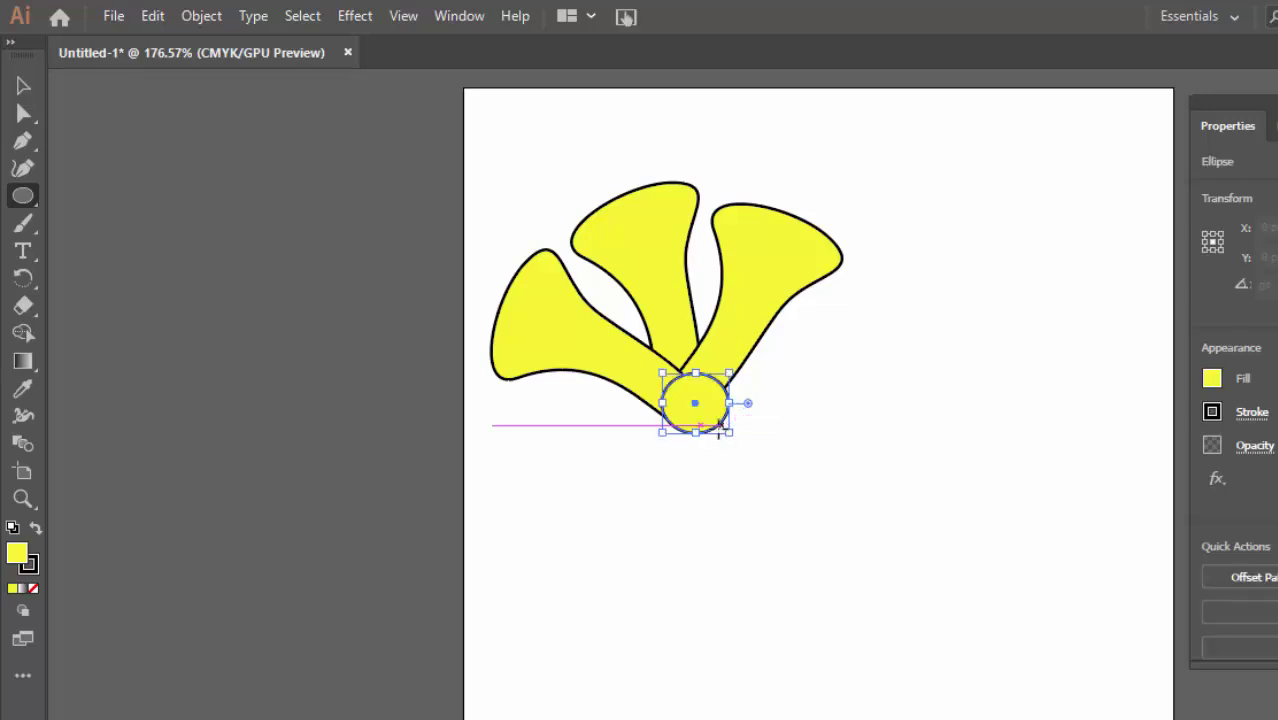
# Fill the circle tan brown using CMYK values C0 M28 Y45 K26
pyautogui.click(1212, 378)
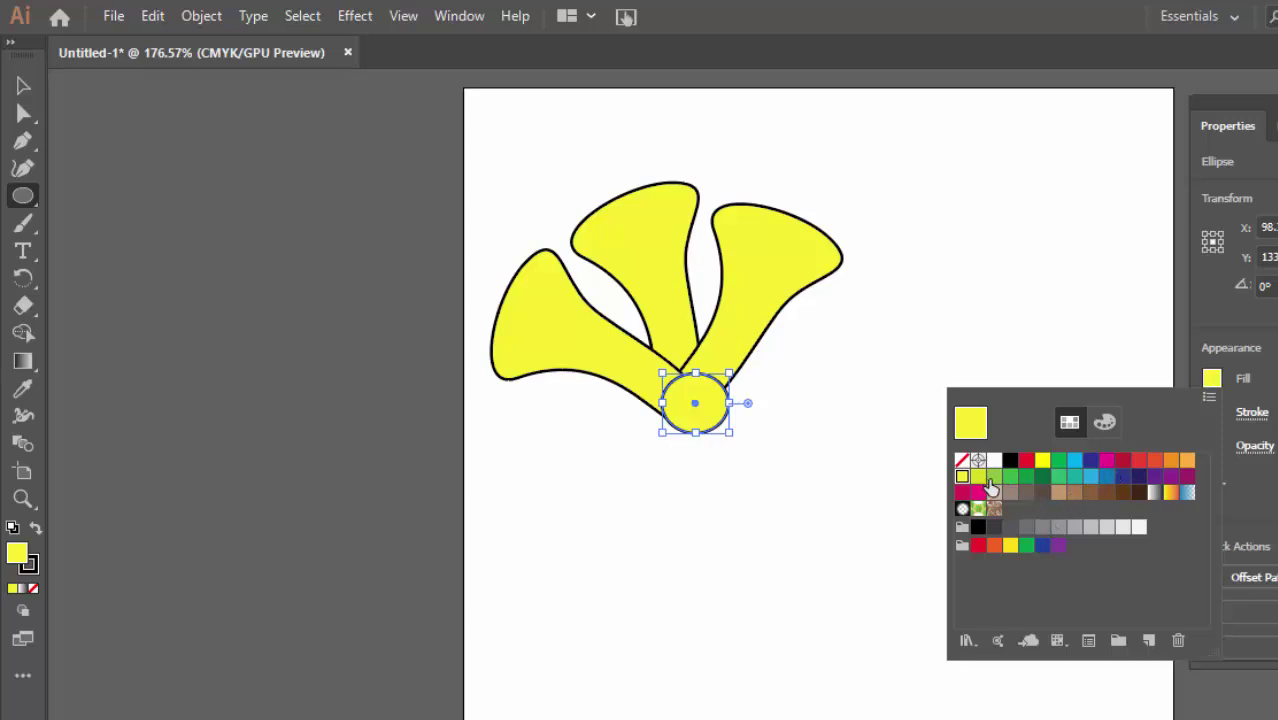
pyautogui.click(994, 477)
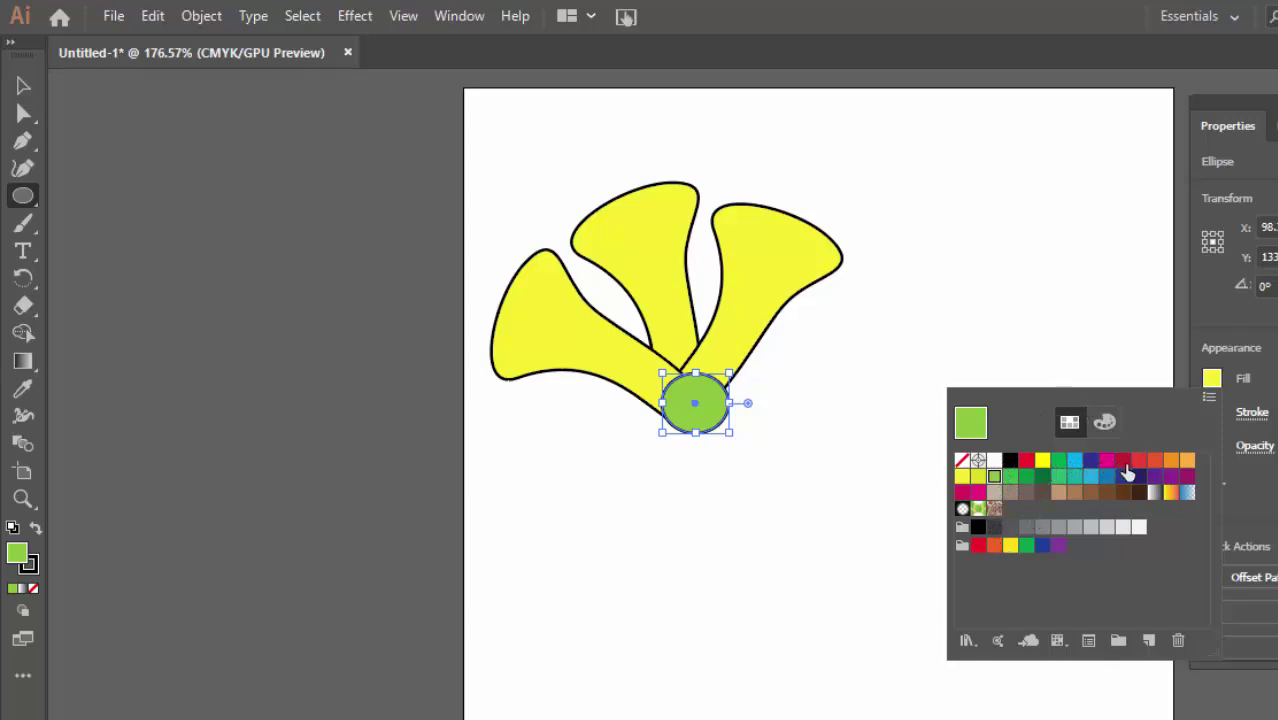
pyautogui.click(1058, 546)
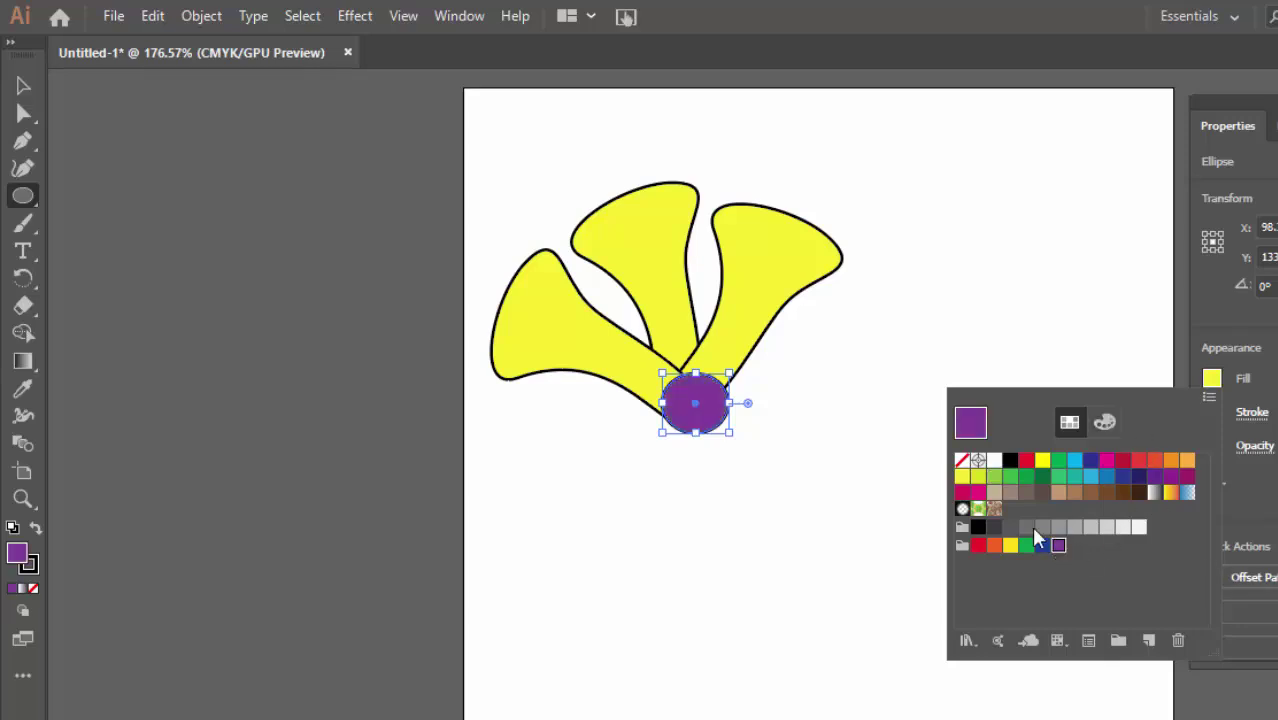
pyautogui.click(1104, 422)
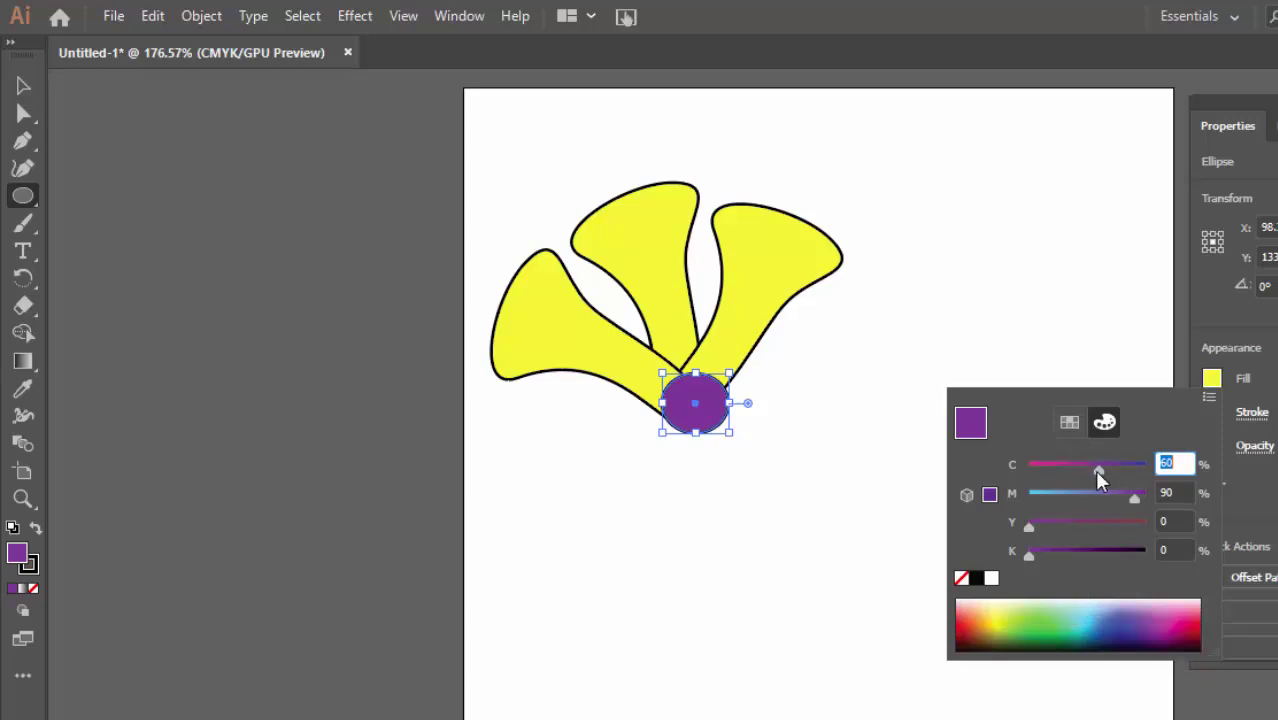
pyautogui.moveTo(1098, 473); pyautogui.dragTo(1075, 470)
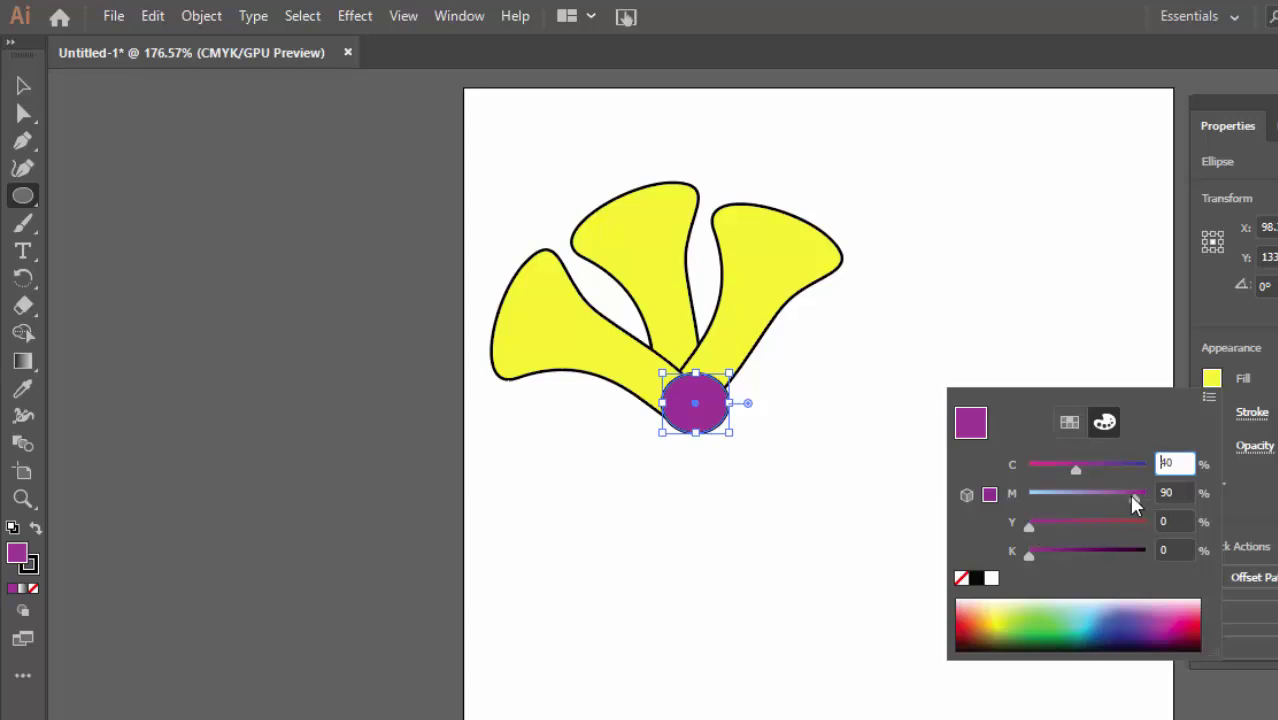
pyautogui.moveTo(1078, 498); pyautogui.dragTo(1100, 498)
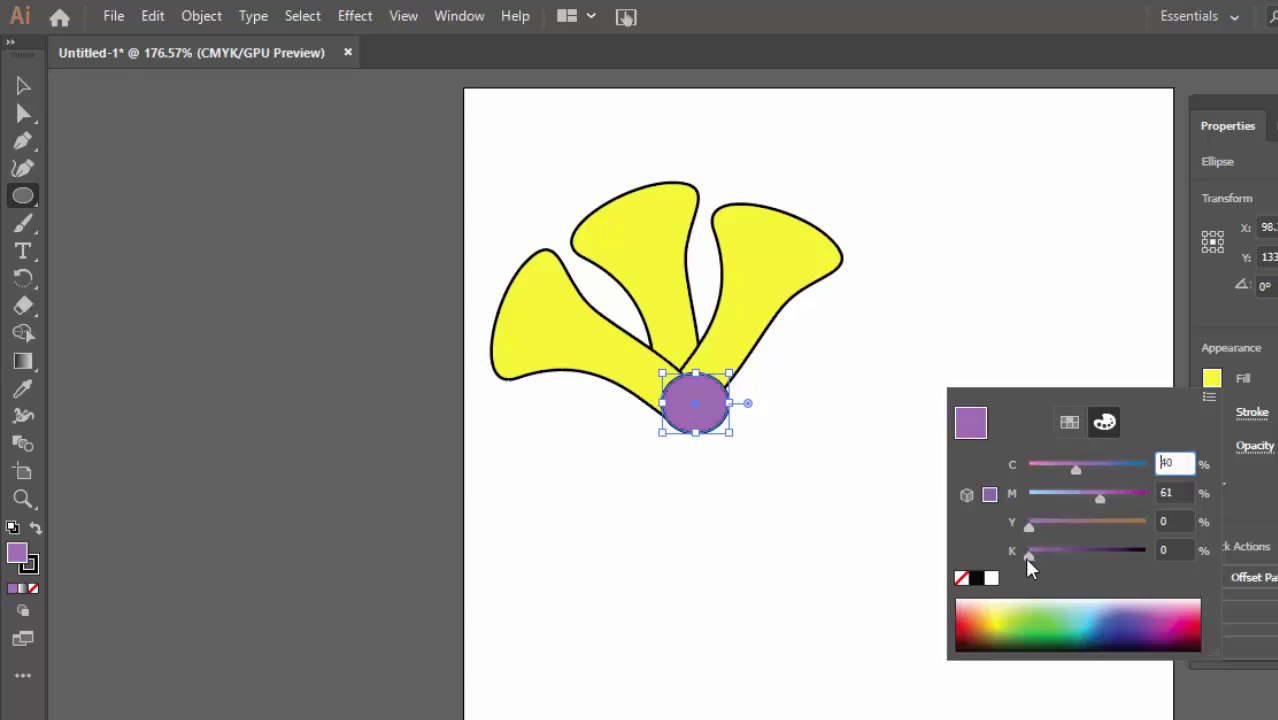
pyautogui.moveTo(1027, 558)
pyautogui.mouseDown()
pyautogui.moveTo(1056, 558)
pyautogui.moveTo(1082, 528)
pyautogui.mouseUp()
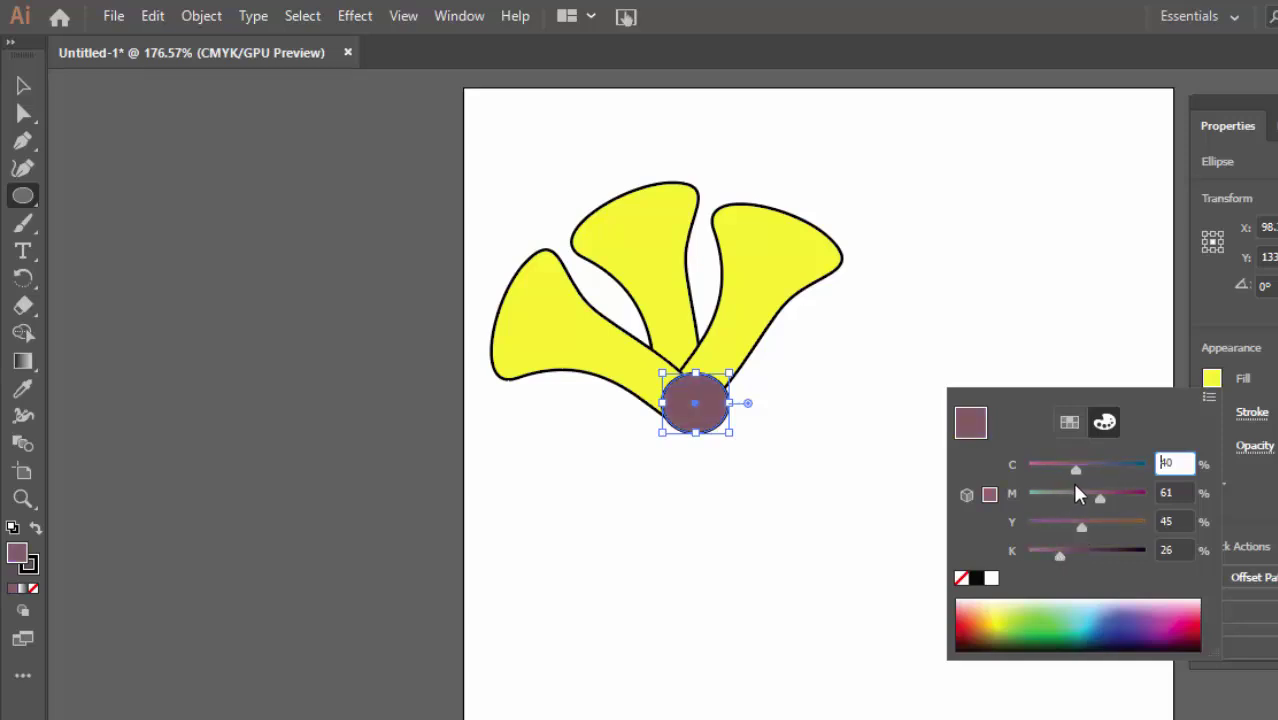
pyautogui.moveTo(1075, 467); pyautogui.dragTo(1027, 465)
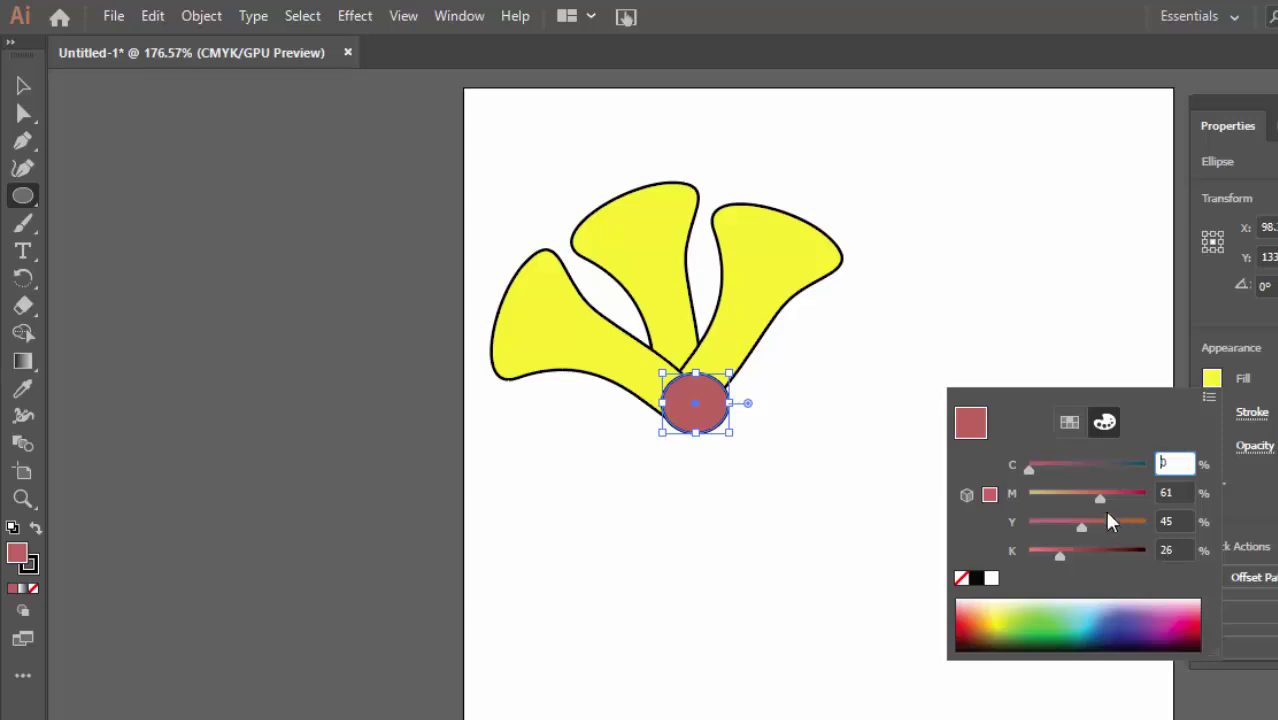
pyautogui.moveTo(1100, 497)
pyautogui.mouseDown()
pyautogui.moveTo(1040, 498)
pyautogui.moveTo(1062, 505)
pyautogui.mouseUp()
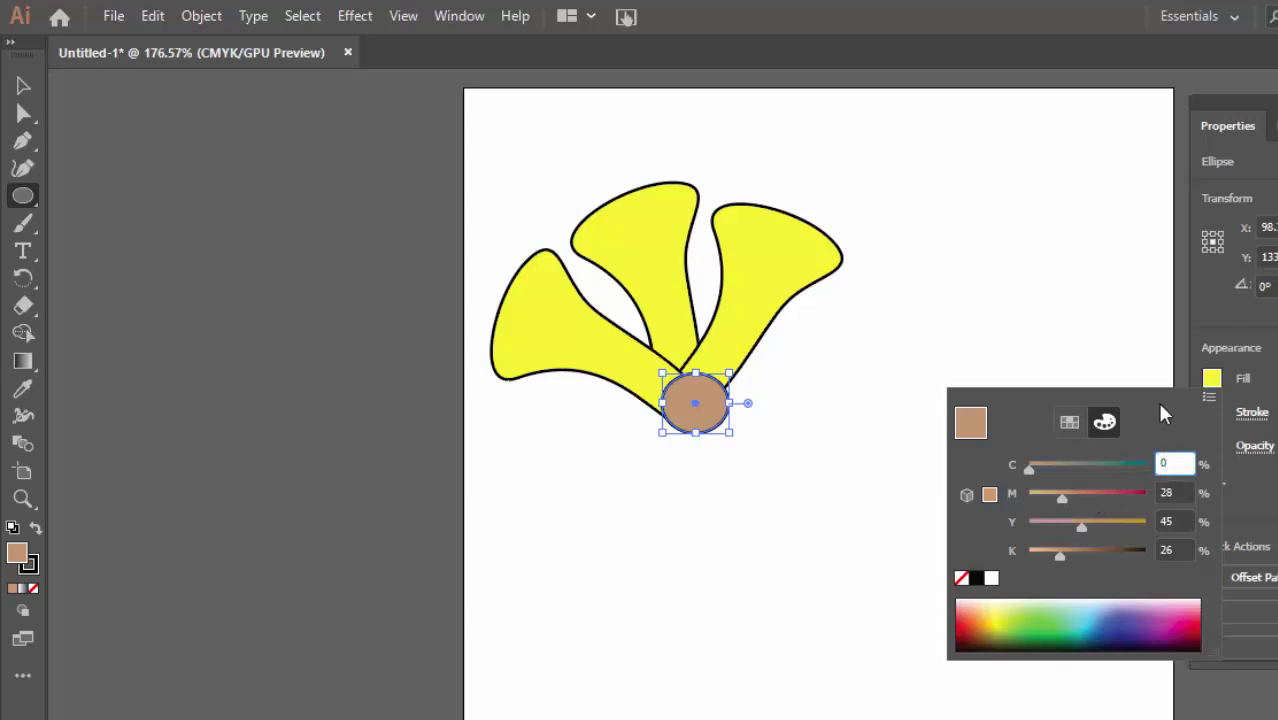
# Copy the rightmost yellow petal and paste a duplicate
pyautogui.click(1067, 340)
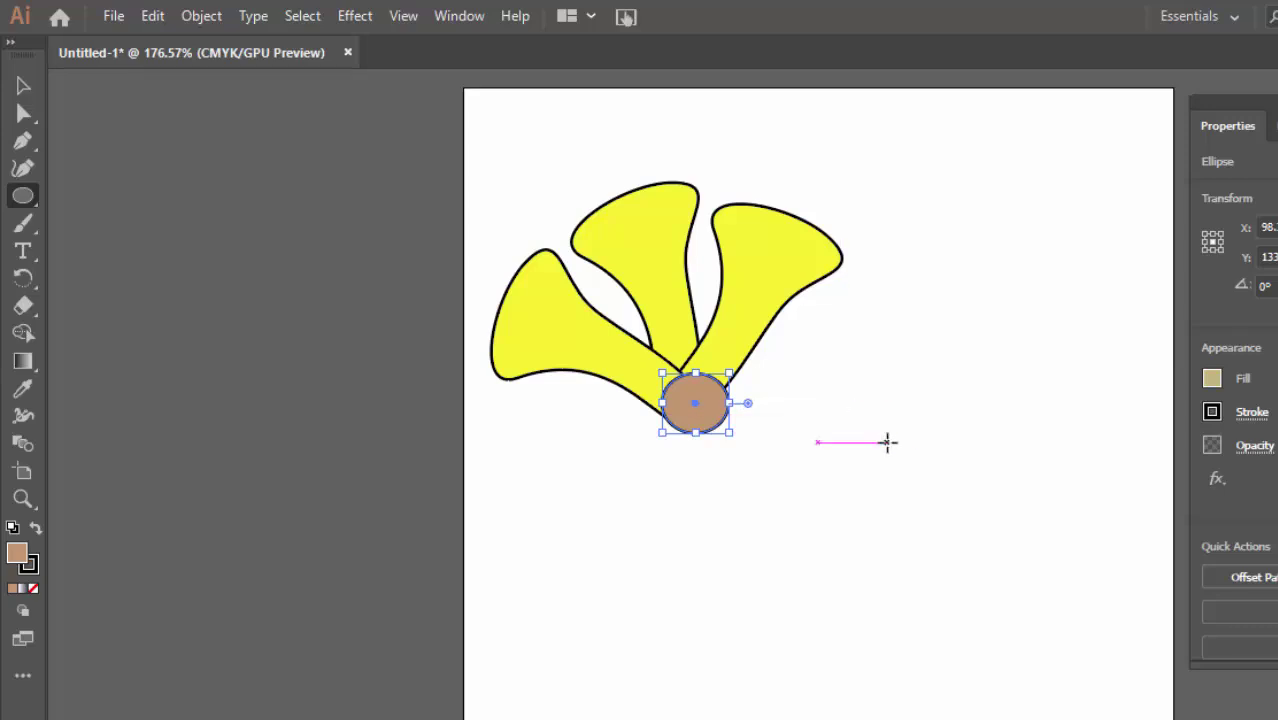
pyautogui.click(22, 88)
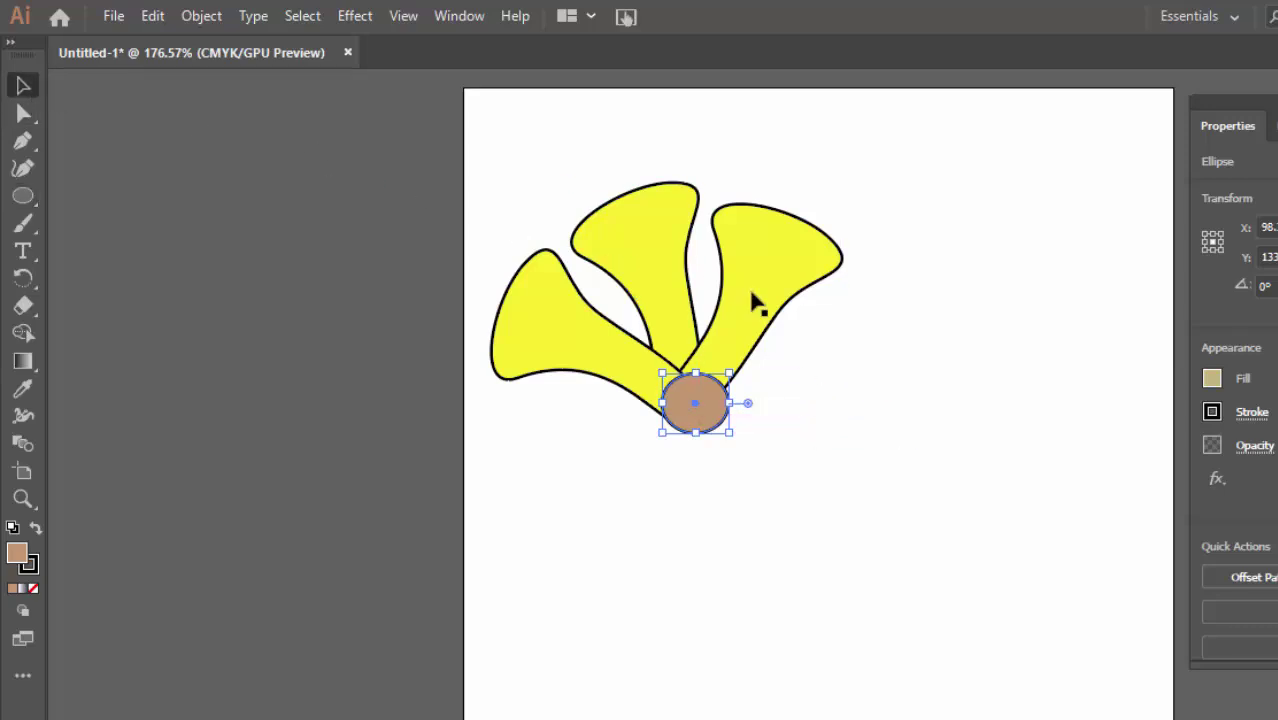
pyautogui.click(830, 345)
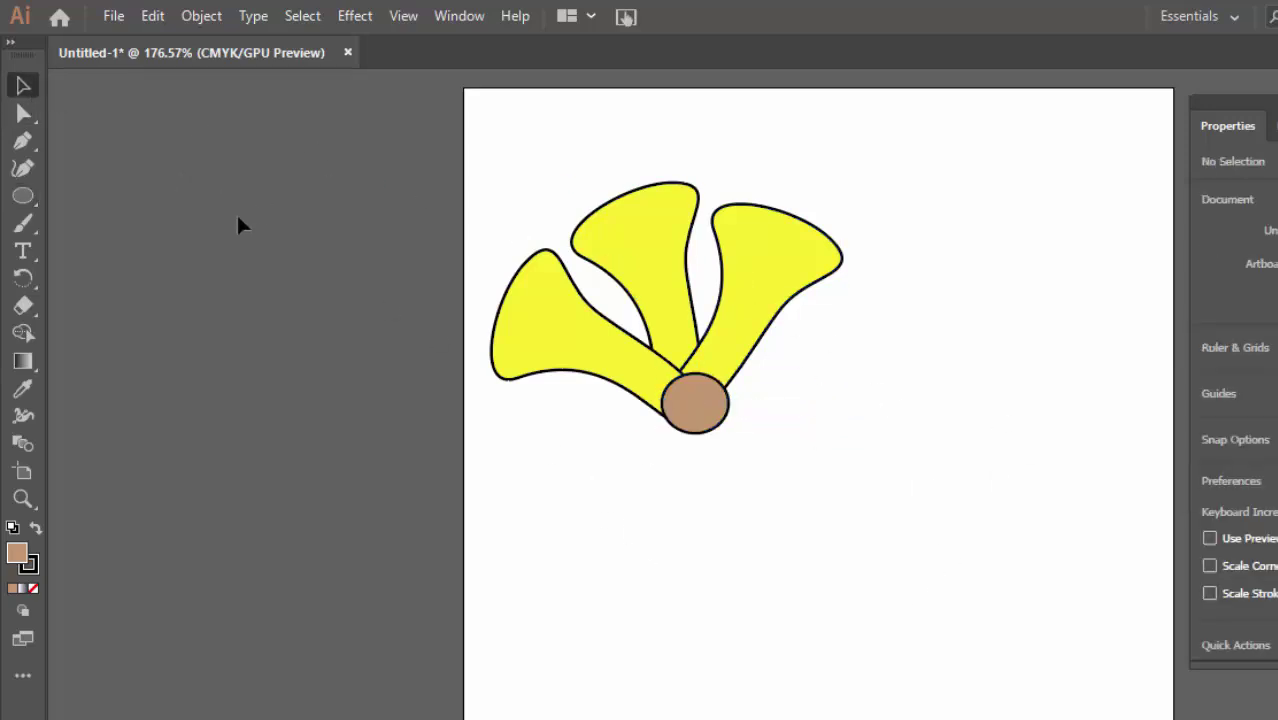
pyautogui.click(805, 295)
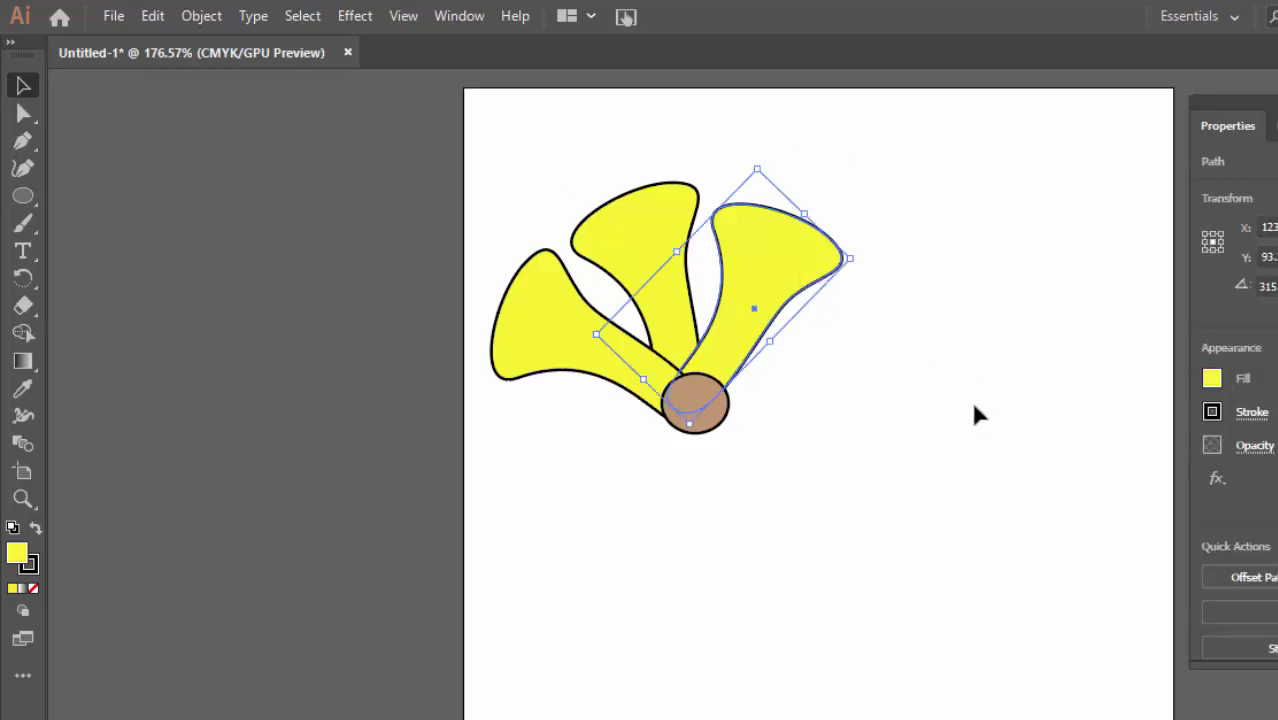
pyautogui.click(153, 16)
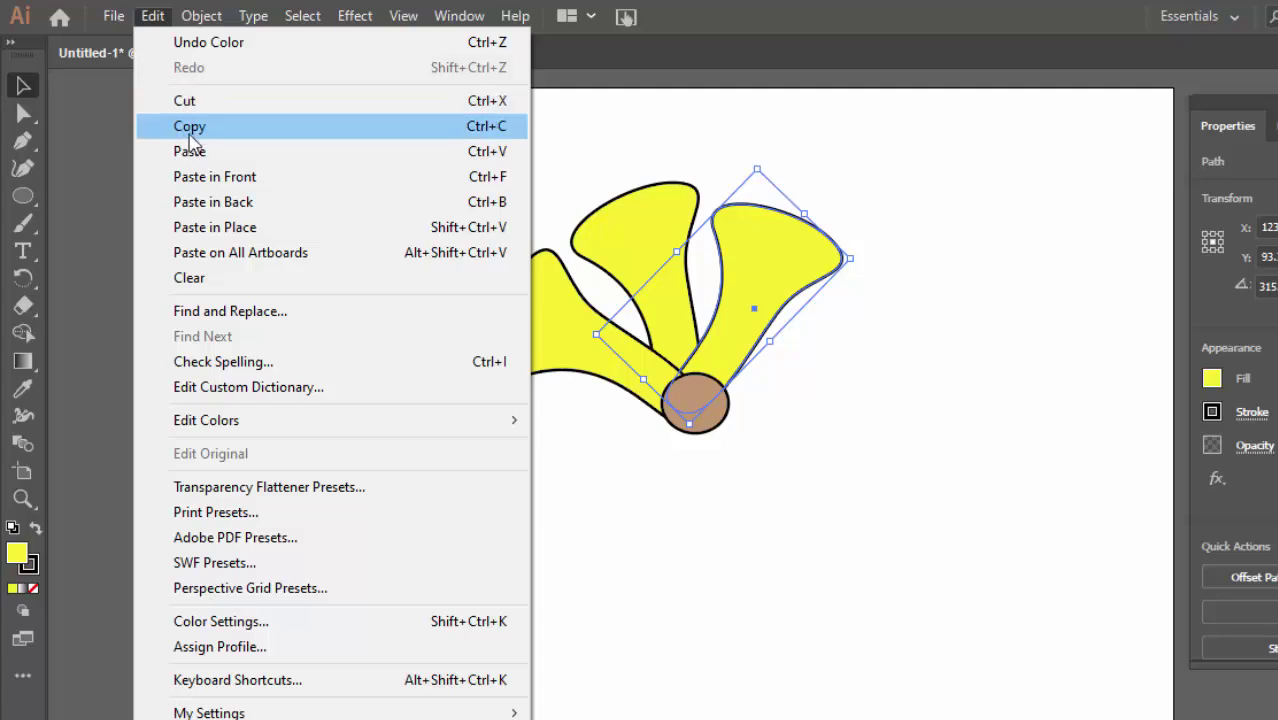
pyautogui.click(163, 122)
pyautogui.click(153, 16)
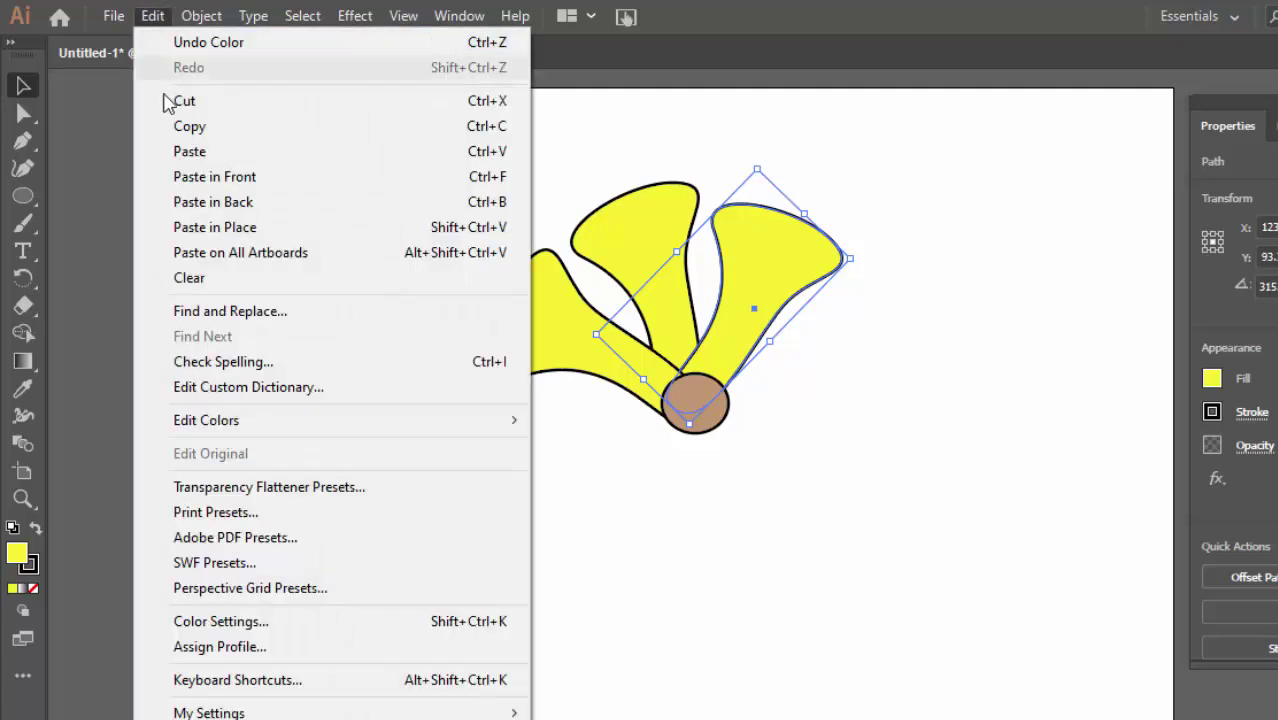
pyautogui.click(160, 149)
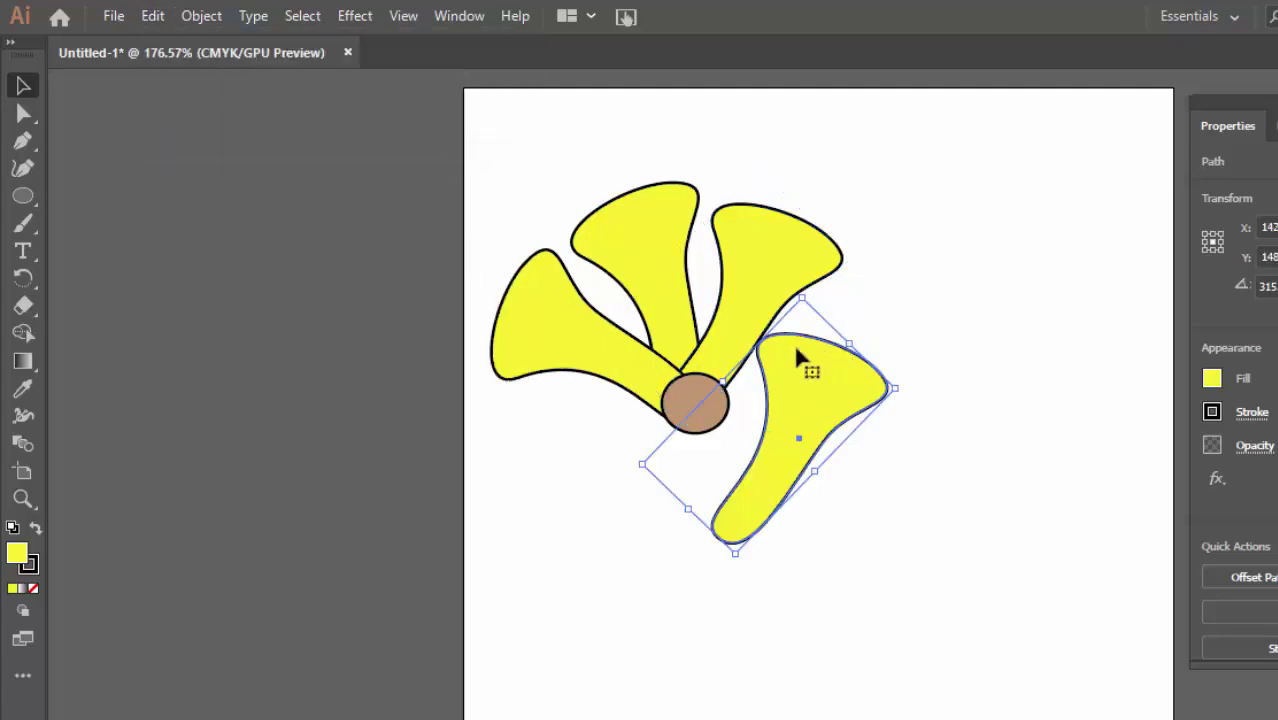
# Angle the new petal out to the right and bring the brown centre to front
pyautogui.moveTo(796, 350)
pyautogui.mouseDown()
pyautogui.moveTo(891, 307)
pyautogui.moveTo(1004, 374)
pyautogui.mouseUp()
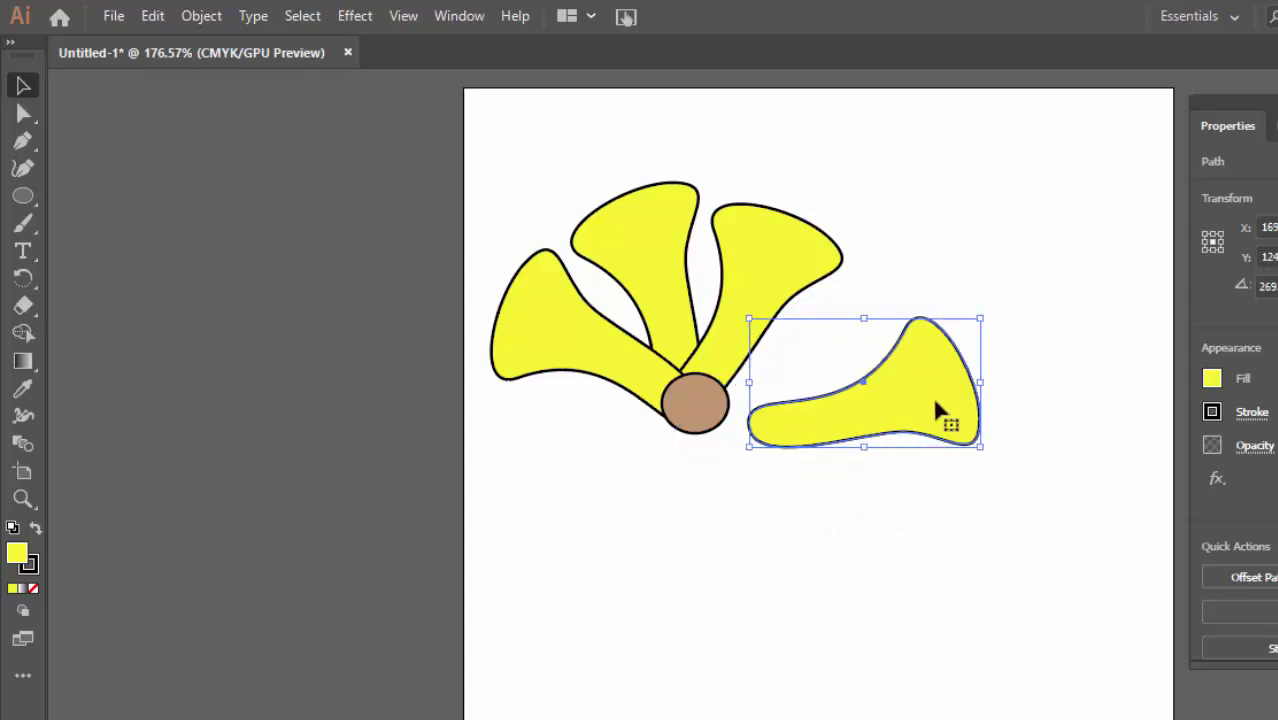
pyautogui.moveTo(907, 392); pyautogui.dragTo(880, 378)
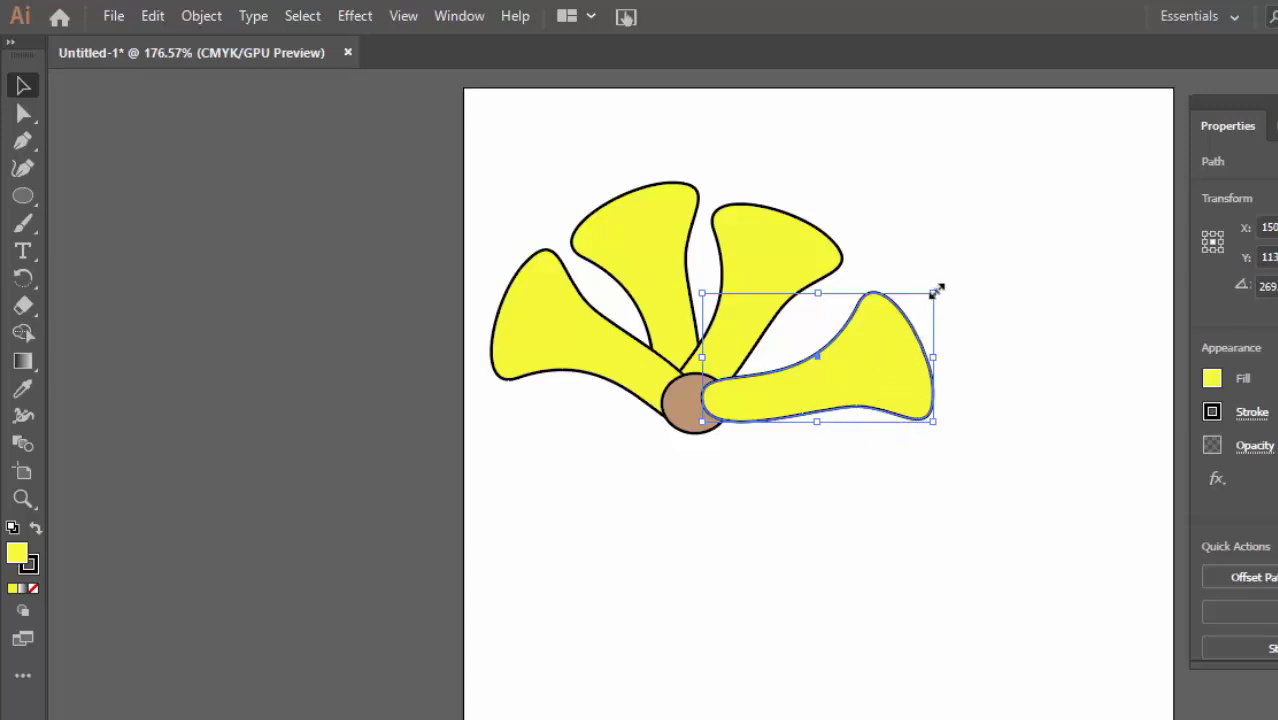
pyautogui.moveTo(937, 283); pyautogui.dragTo(918, 265)
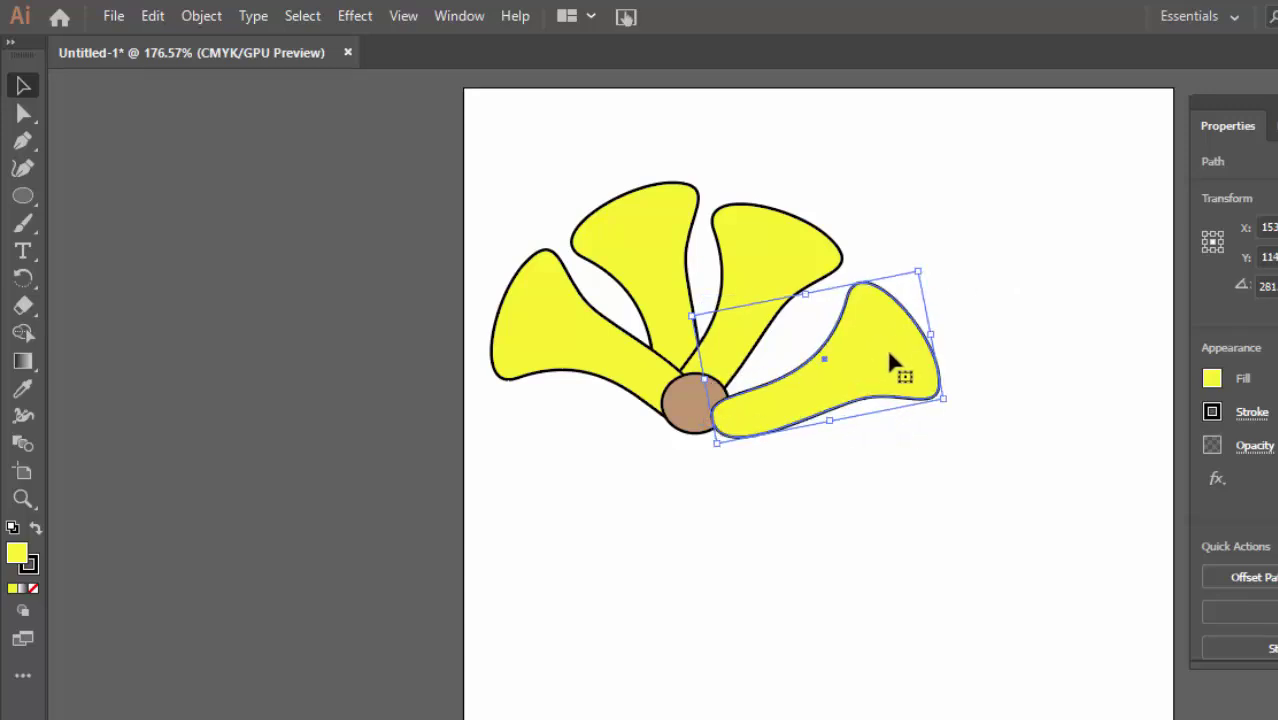
pyautogui.moveTo(884, 352); pyautogui.dragTo(850, 355)
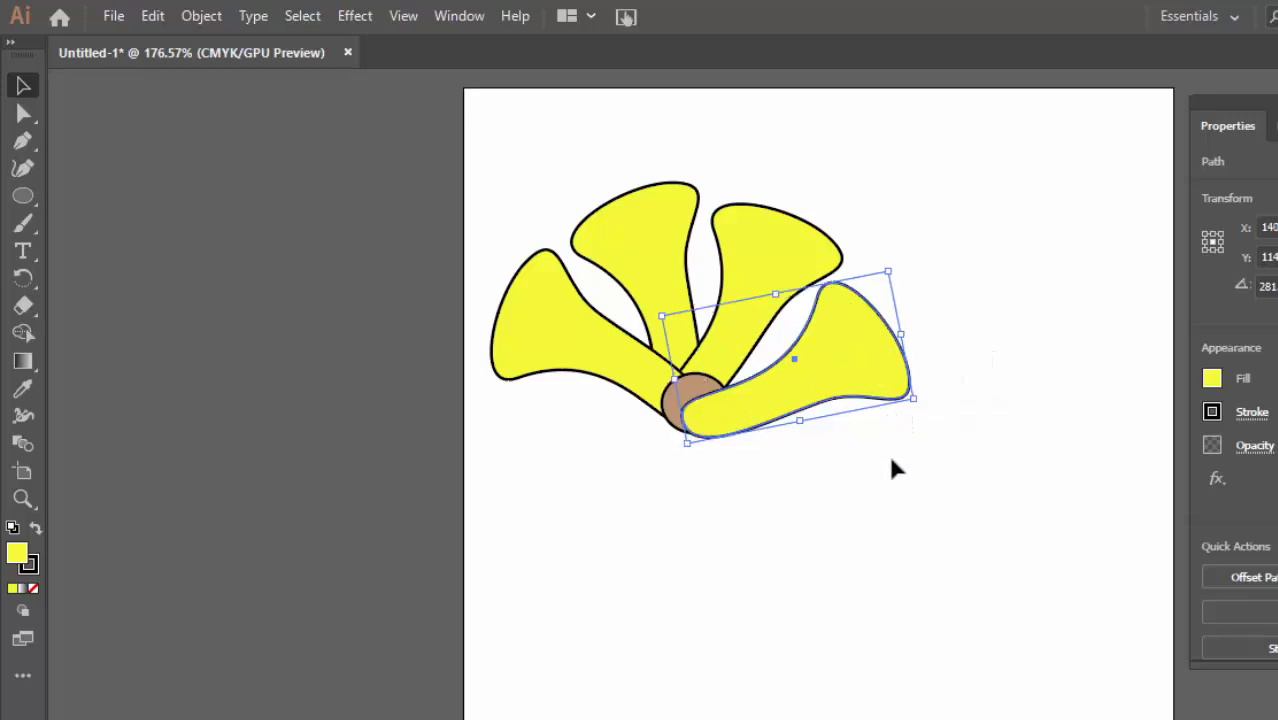
pyautogui.rightClick(780, 363)
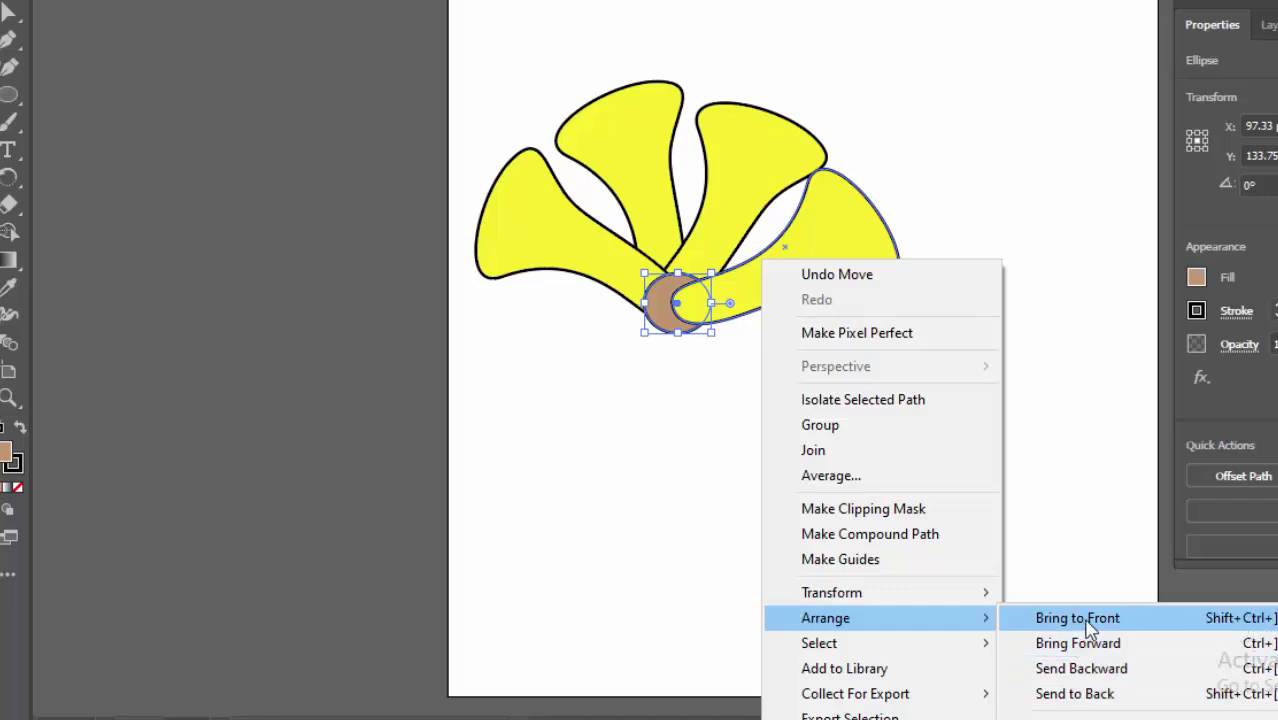
pyautogui.click(1093, 627)
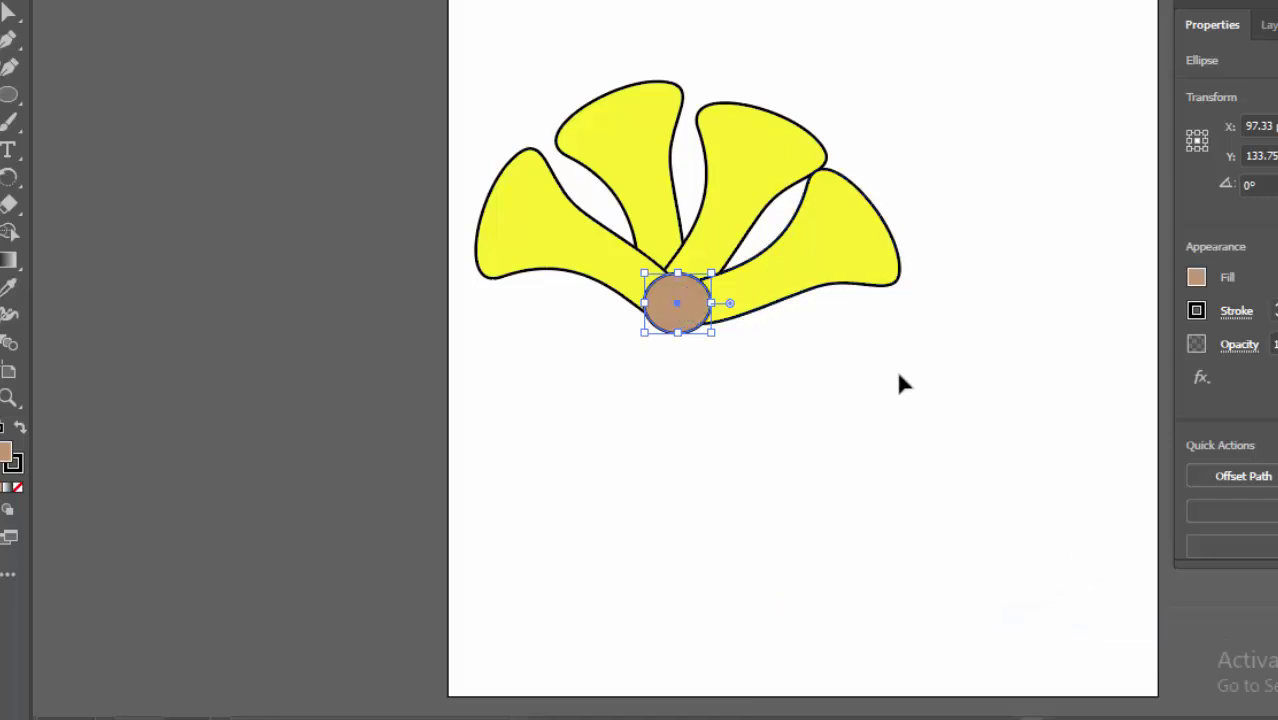
pyautogui.click(756, 359)
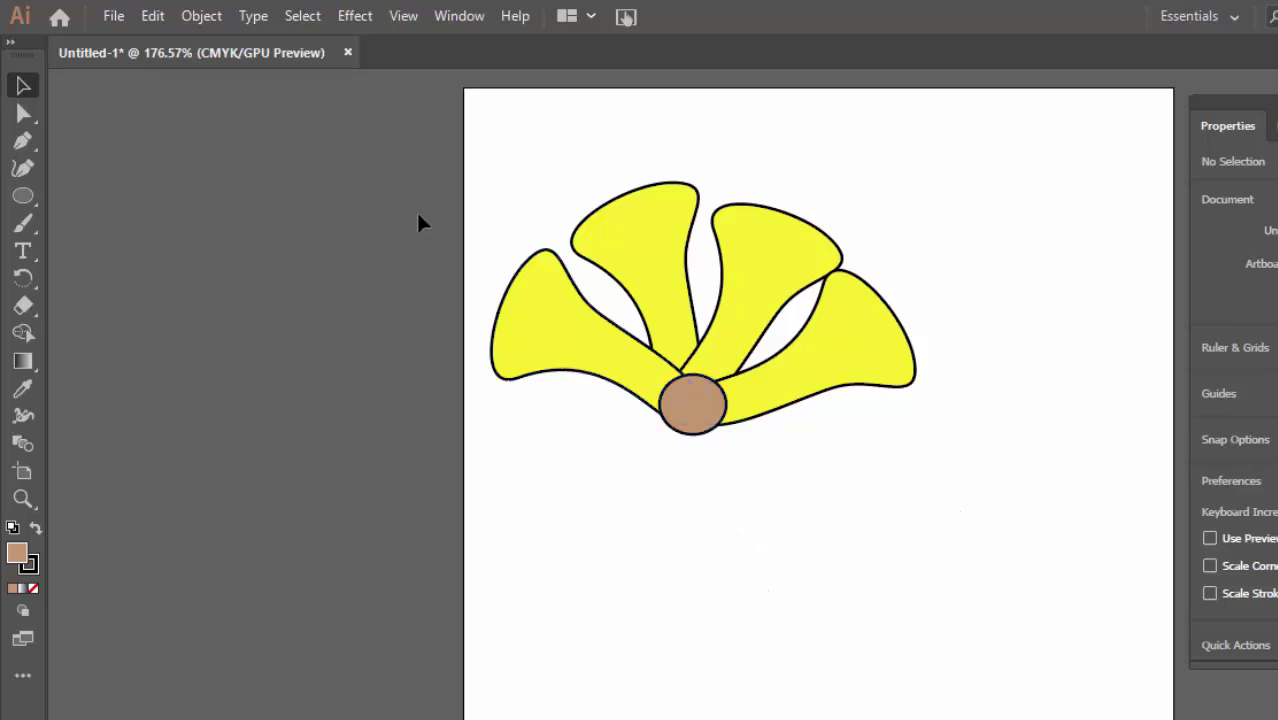
# Marquee-select the whole flower and nudge it right with Shift+Right arrow twice
pyautogui.click(30, 147)
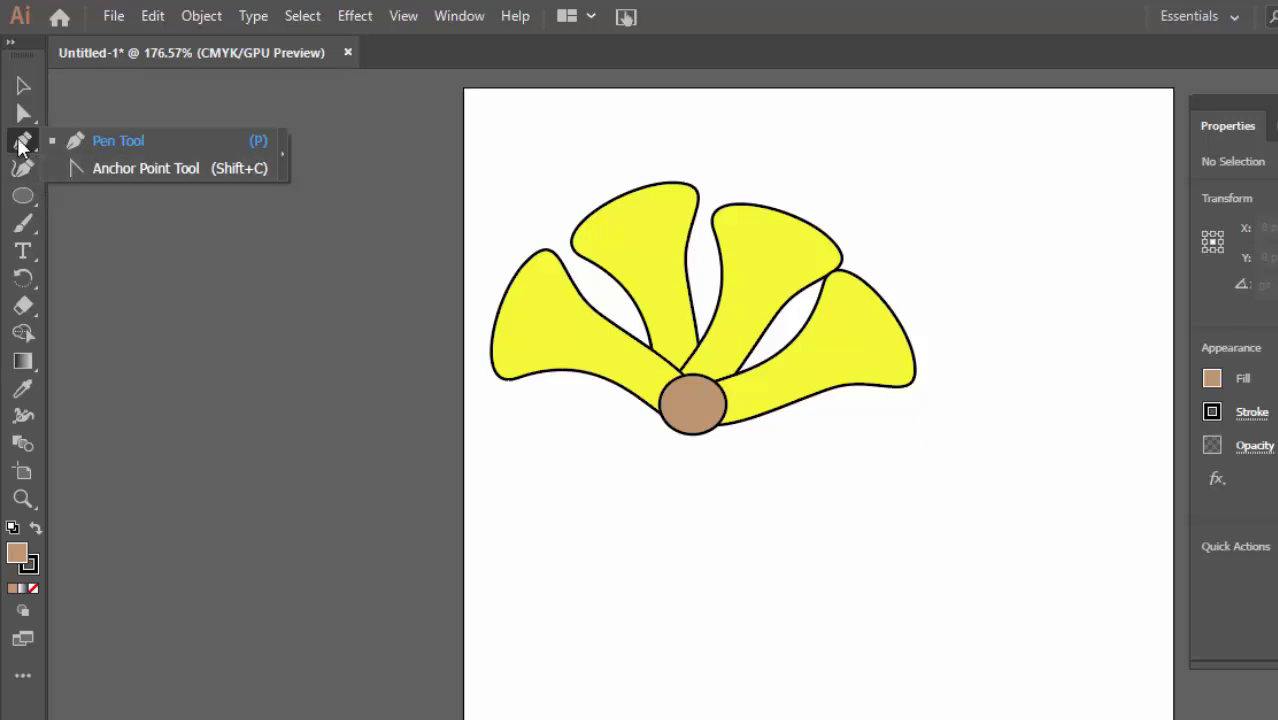
pyautogui.click(18, 80)
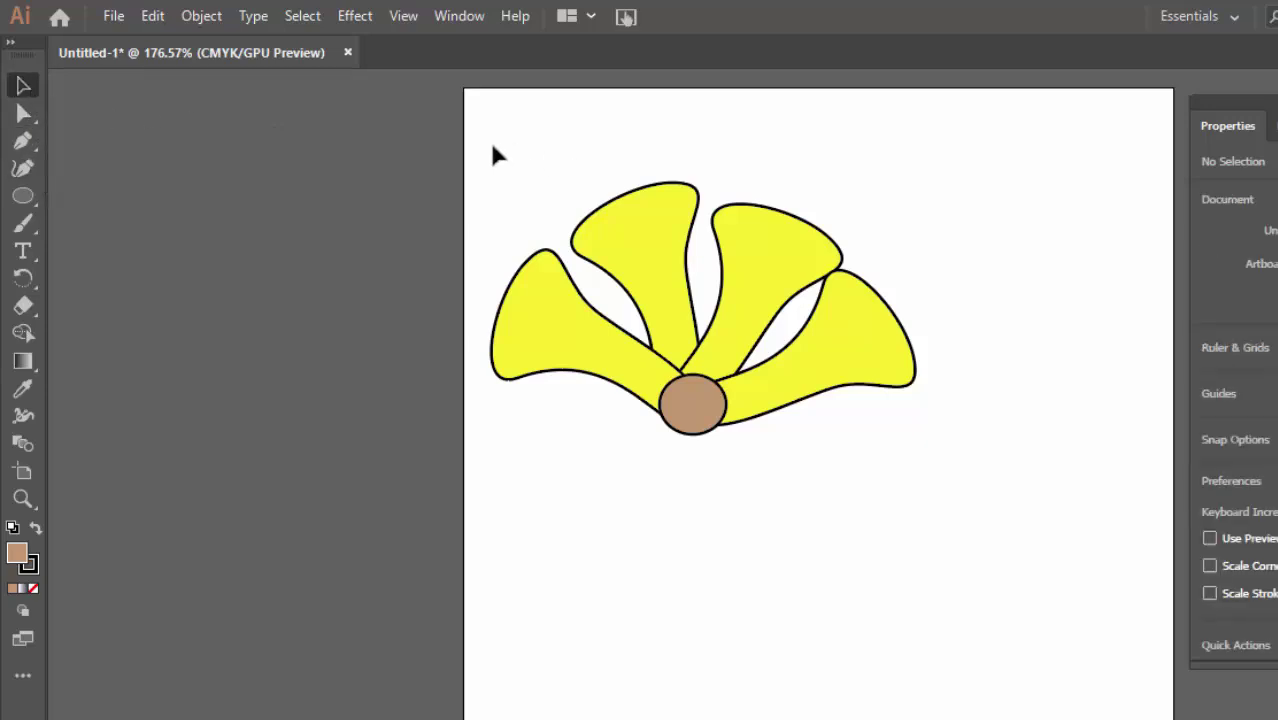
pyautogui.moveTo(472, 156); pyautogui.dragTo(936, 537)
pyautogui.click(961, 219)
pyautogui.moveTo(525, 224); pyautogui.dragTo(809, 455)
pyautogui.moveTo(903, 490); pyautogui.dragTo(935, 466)
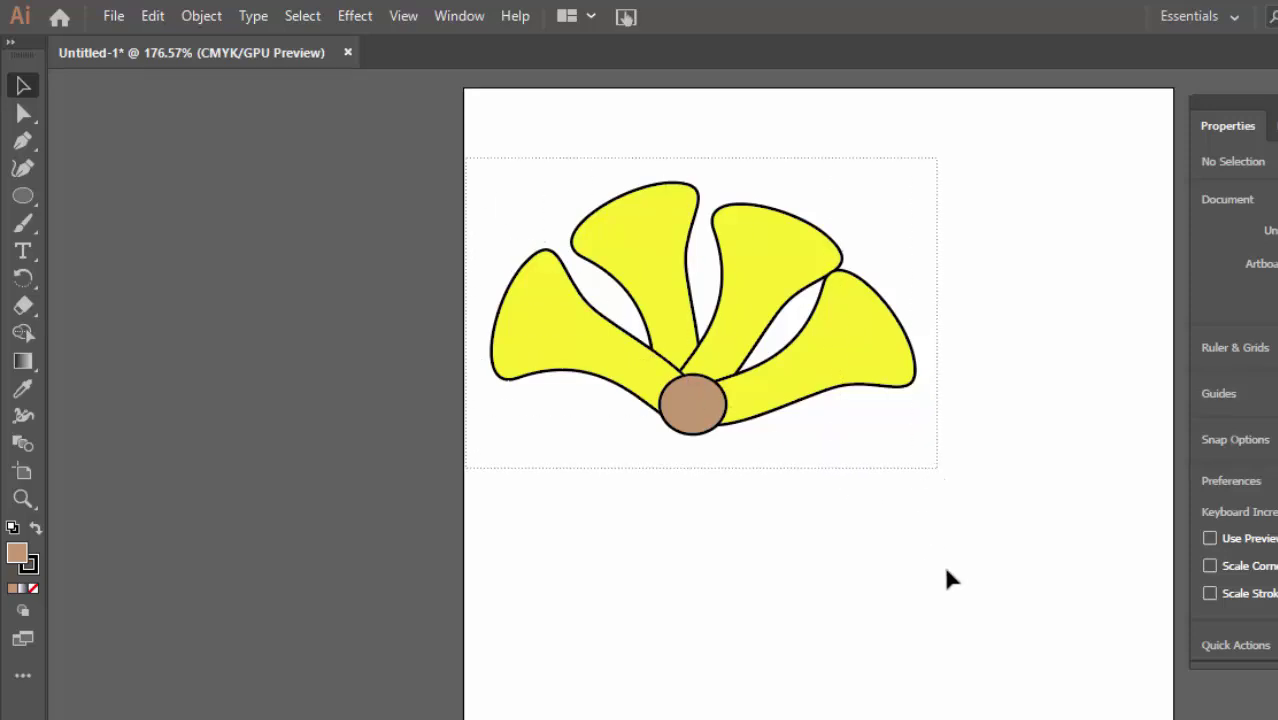
pyautogui.hotkey('shift', 'Right')
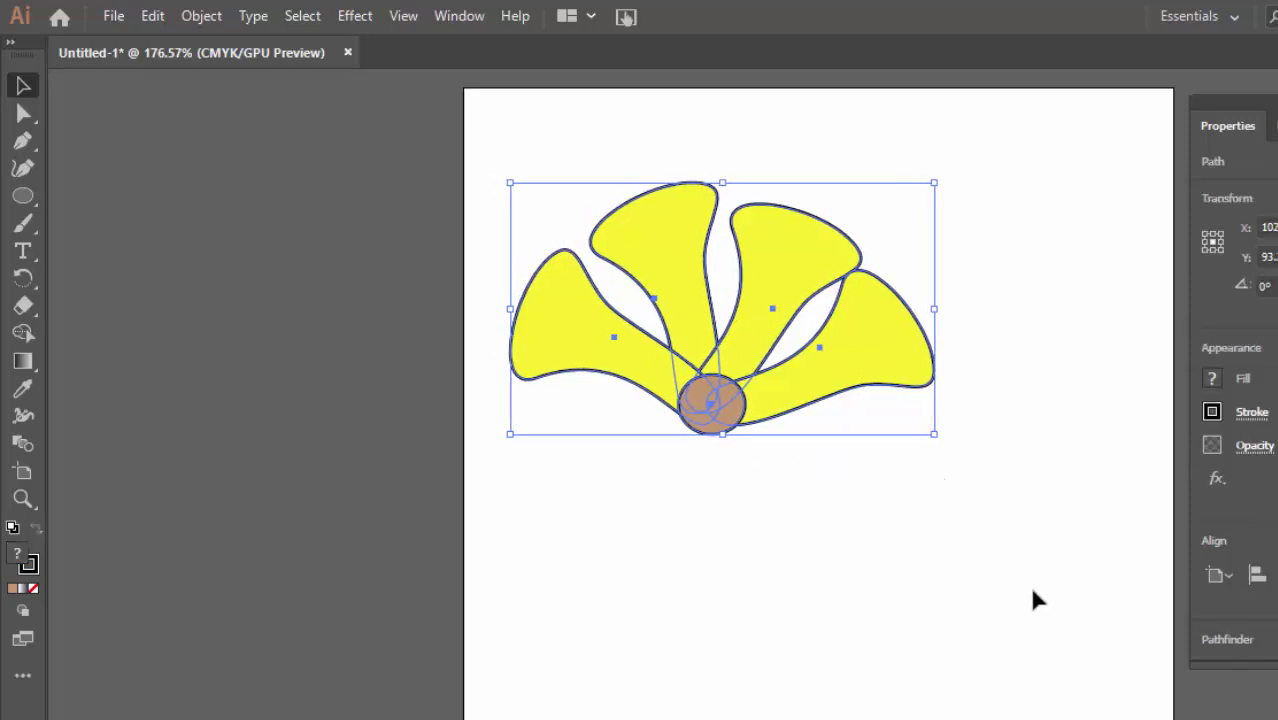
pyautogui.hotkey('shift', 'Right')
pyautogui.hotkey('shift', 'Right')
pyautogui.hotkey('shift', 'Right')
pyautogui.hotkey('shift', 'Right')
pyautogui.hotkey('shift', 'Right')
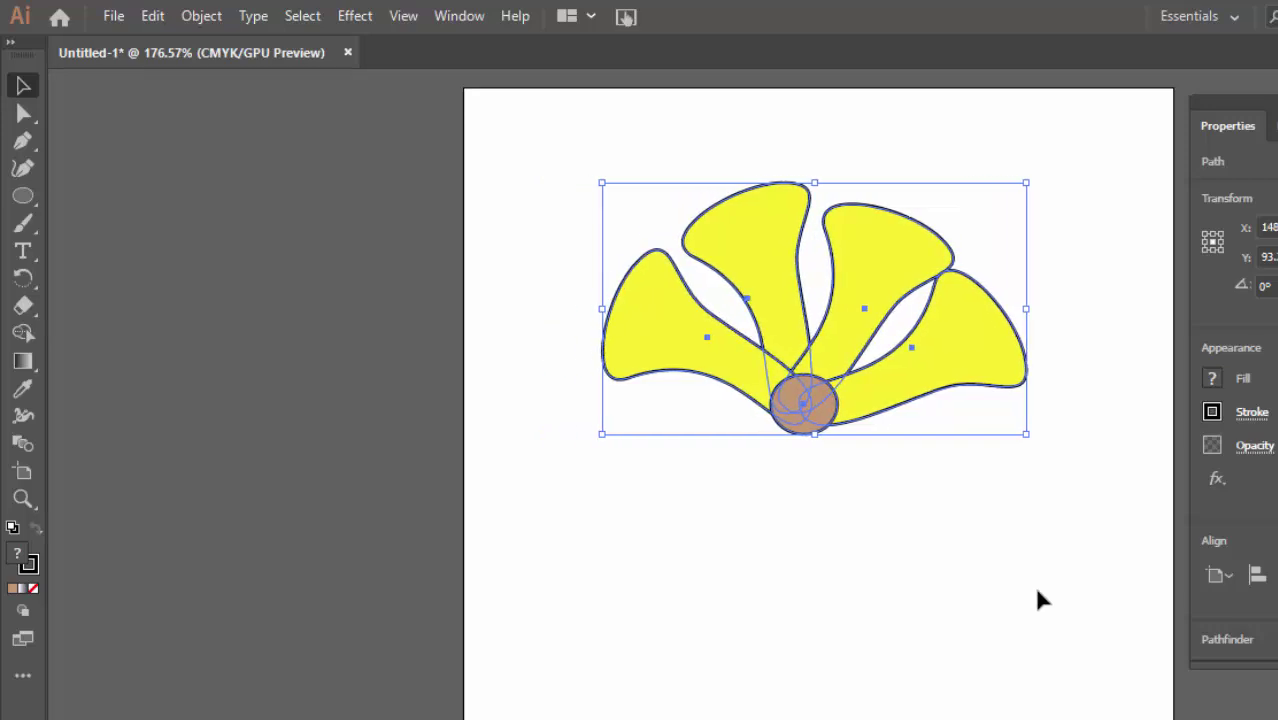
pyautogui.click(930, 645)
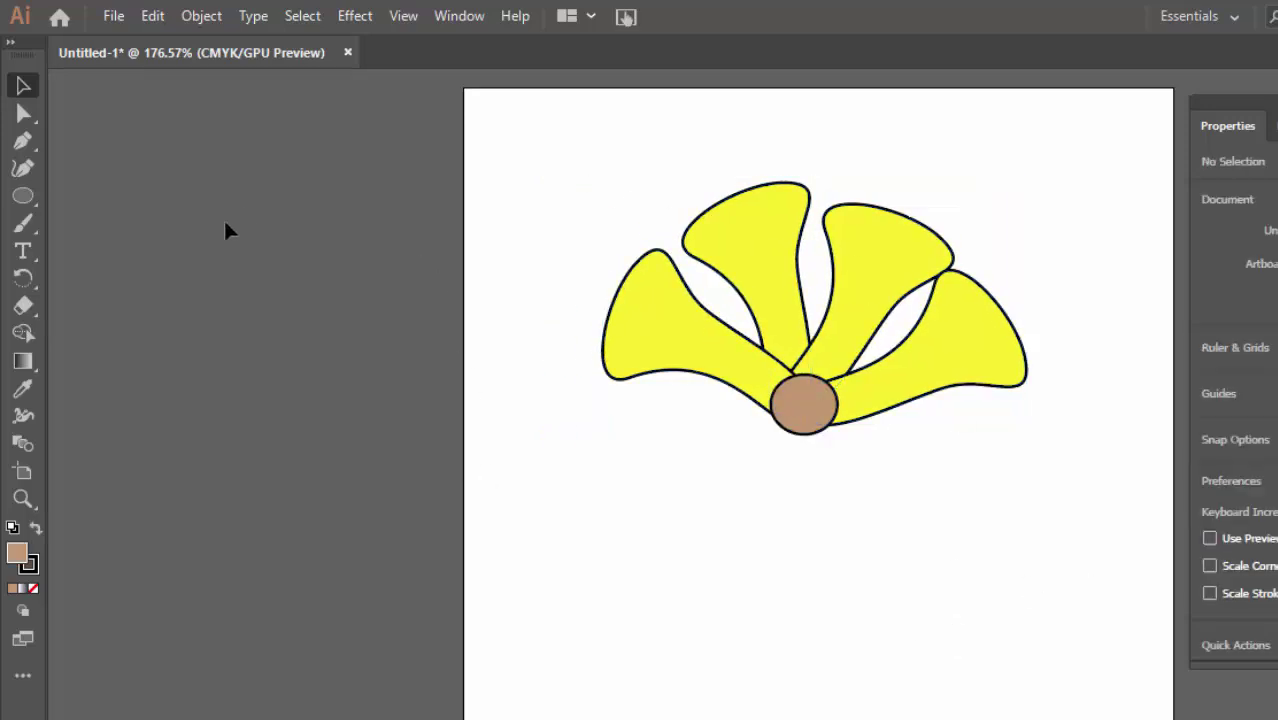
# Draw a trial stem path below the flower centre, then undo it completely
pyautogui.click(35, 143)
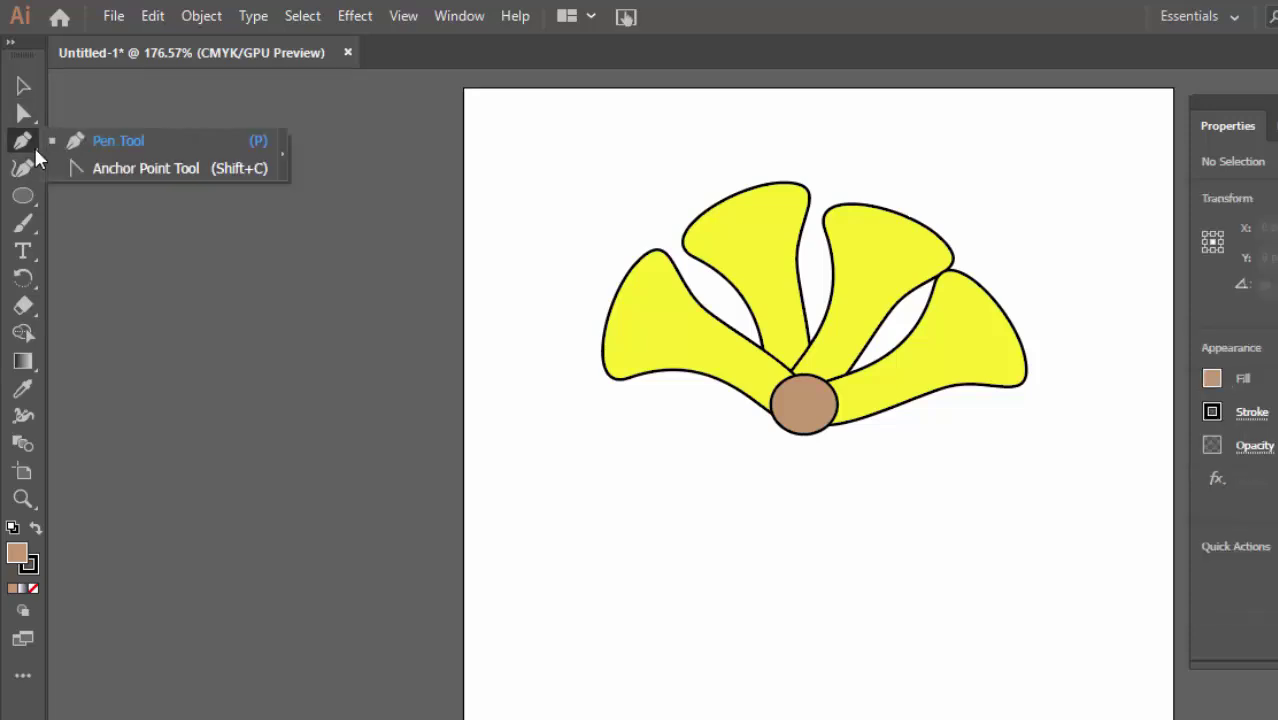
pyautogui.click(111, 140)
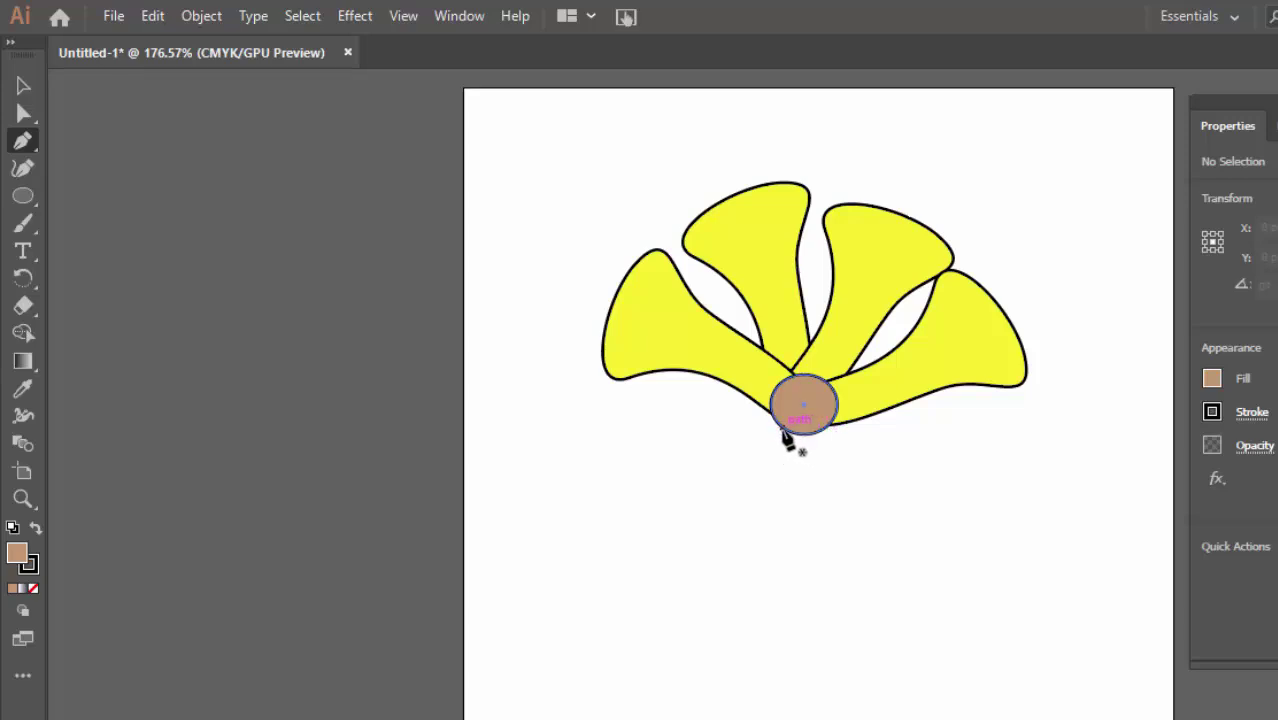
pyautogui.moveTo(784, 428); pyautogui.dragTo(772, 452)
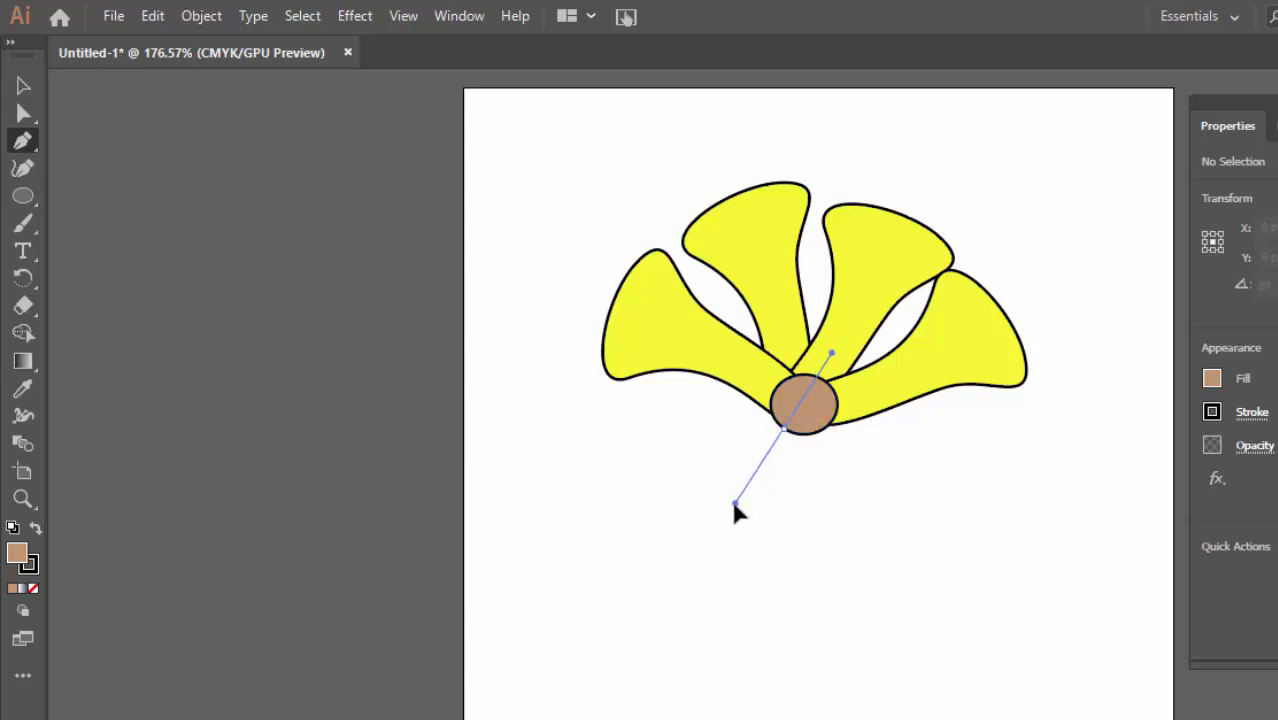
pyautogui.moveTo(735, 505); pyautogui.dragTo(723, 598)
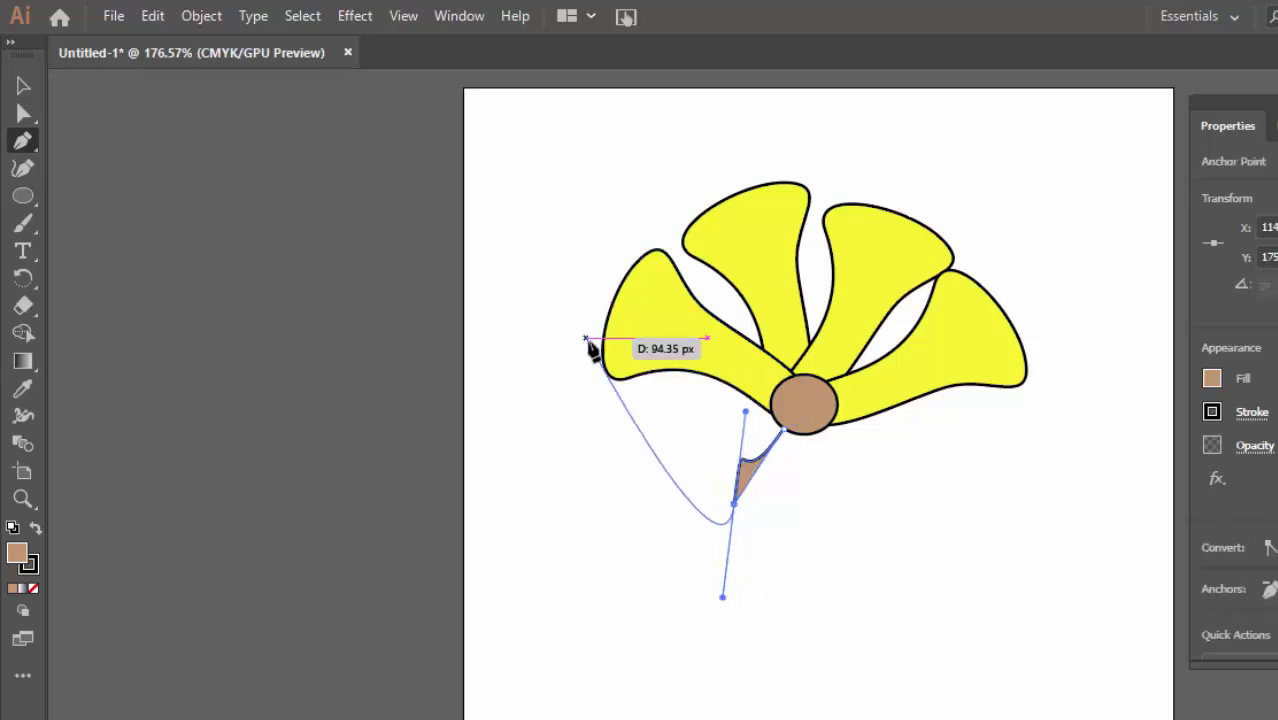
pyautogui.press('Escape')
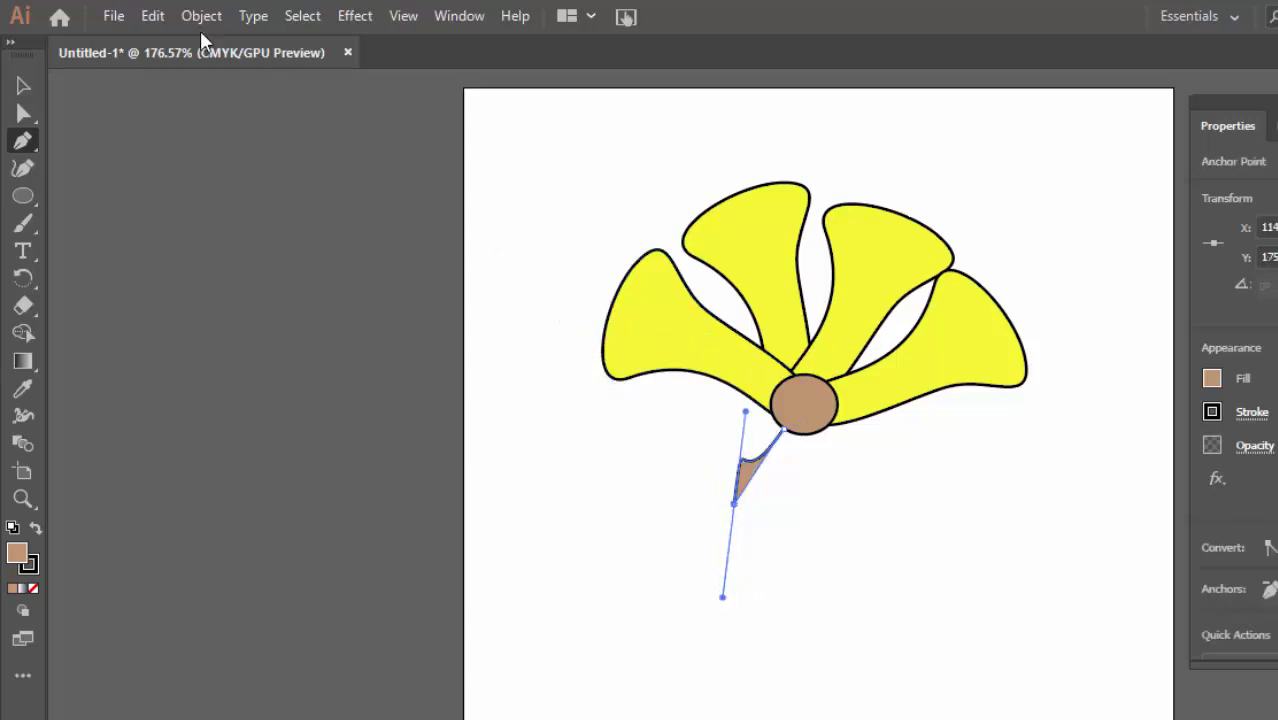
pyautogui.click(152, 16)
pyautogui.click(171, 40)
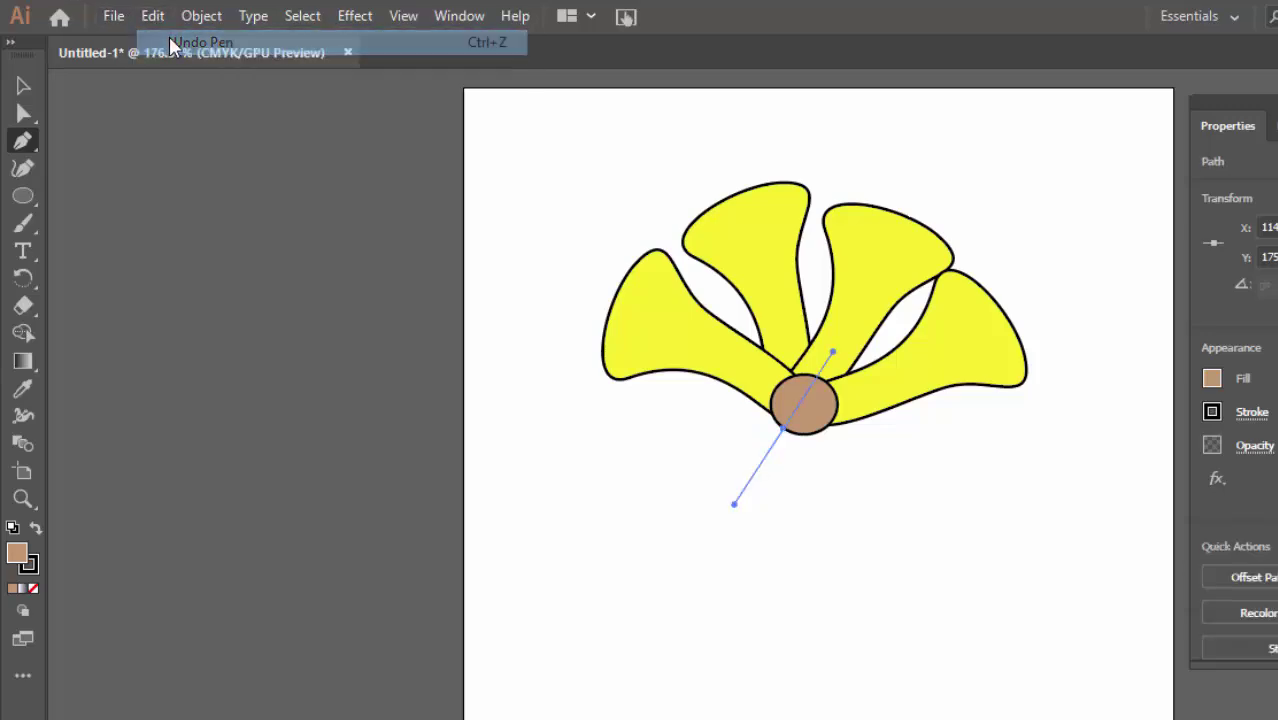
pyautogui.press('Escape')
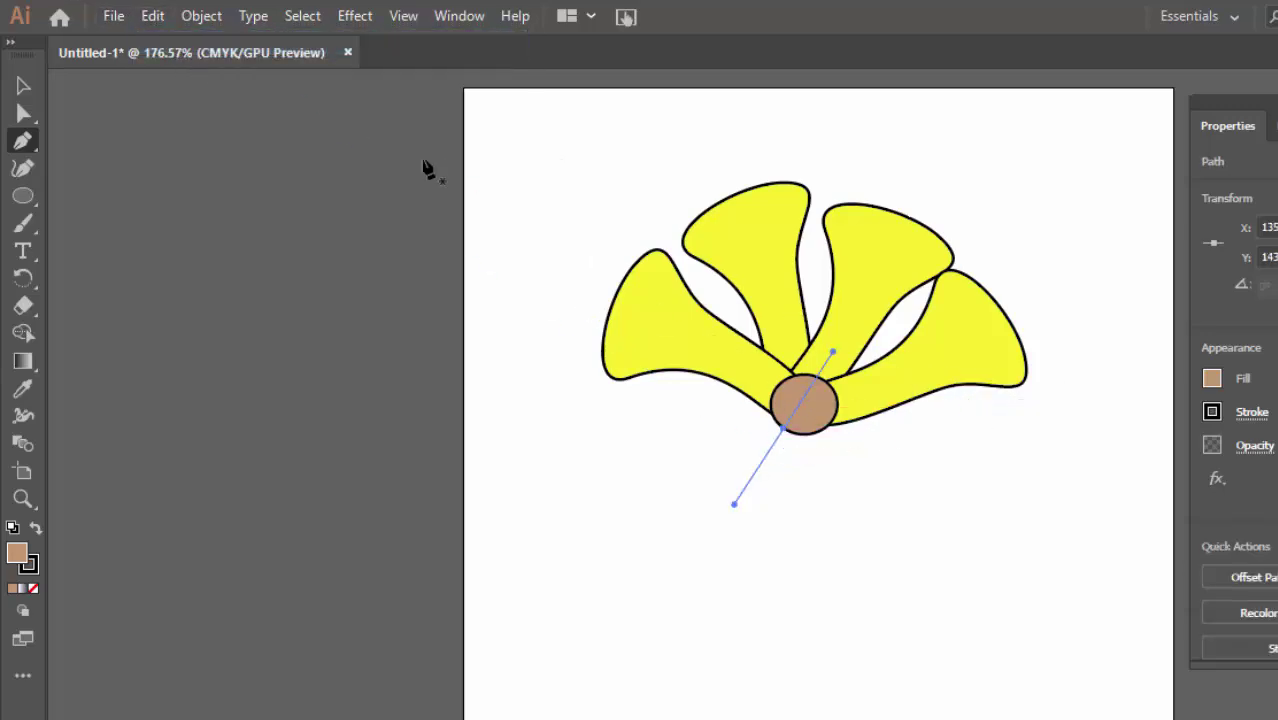
pyautogui.click(152, 16)
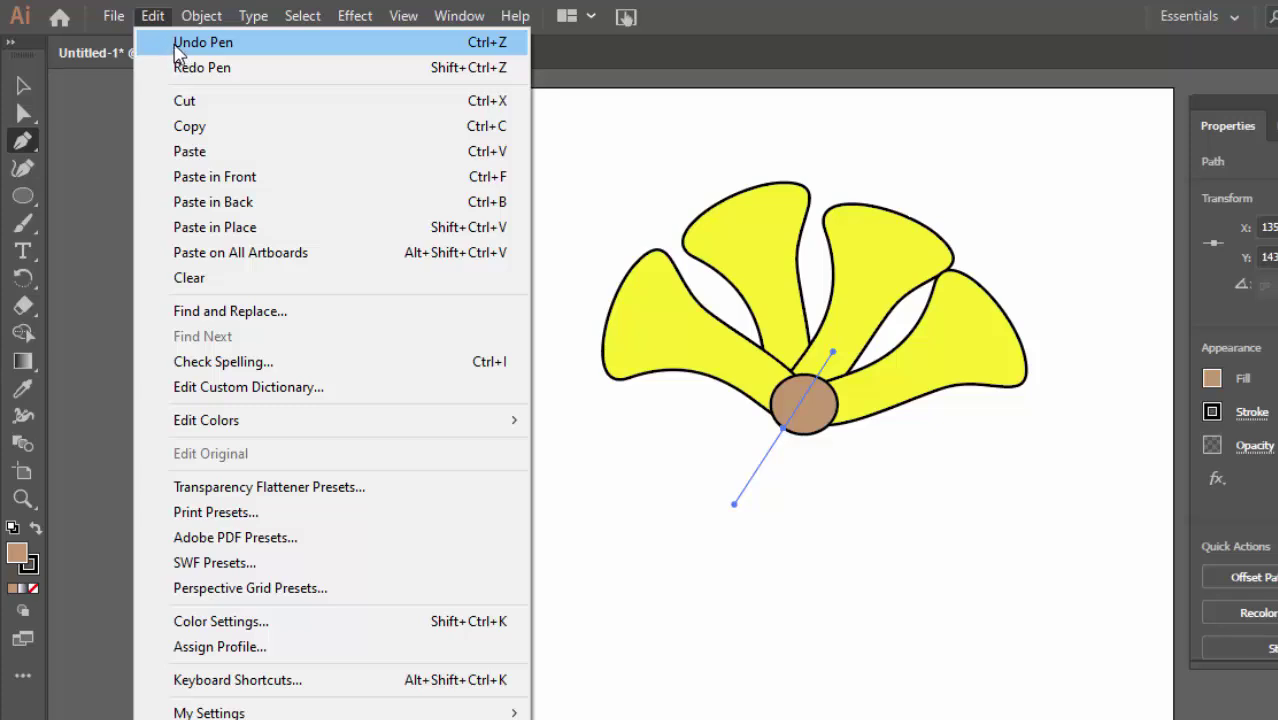
pyautogui.click(176, 46)
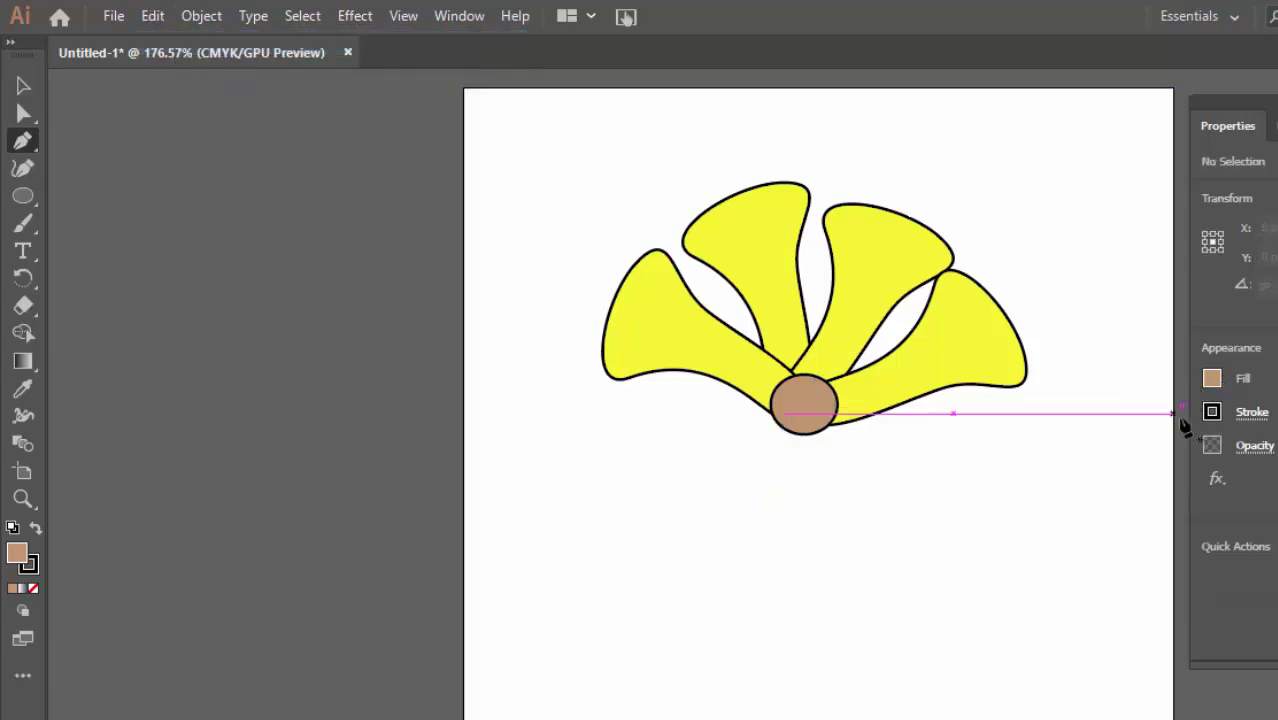
# Set the fill to None, keeping the black stroke for upcoming outlines
pyautogui.click(1212, 378)
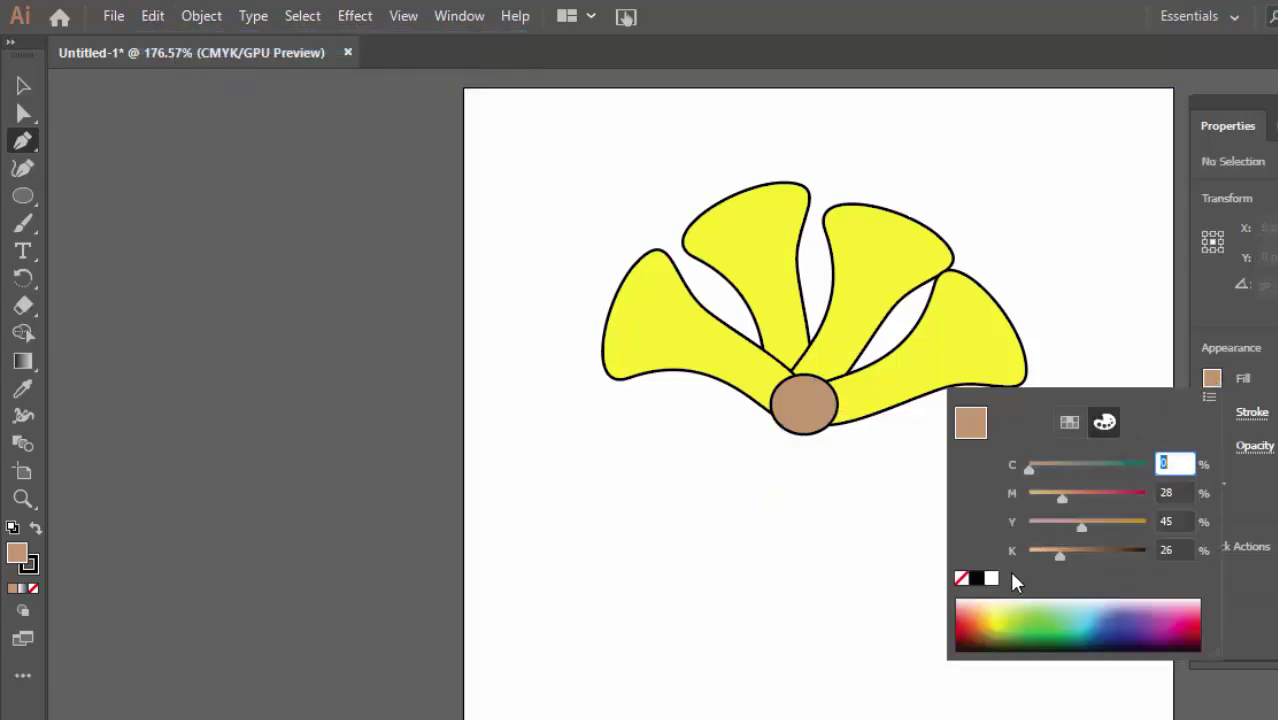
pyautogui.click(961, 578)
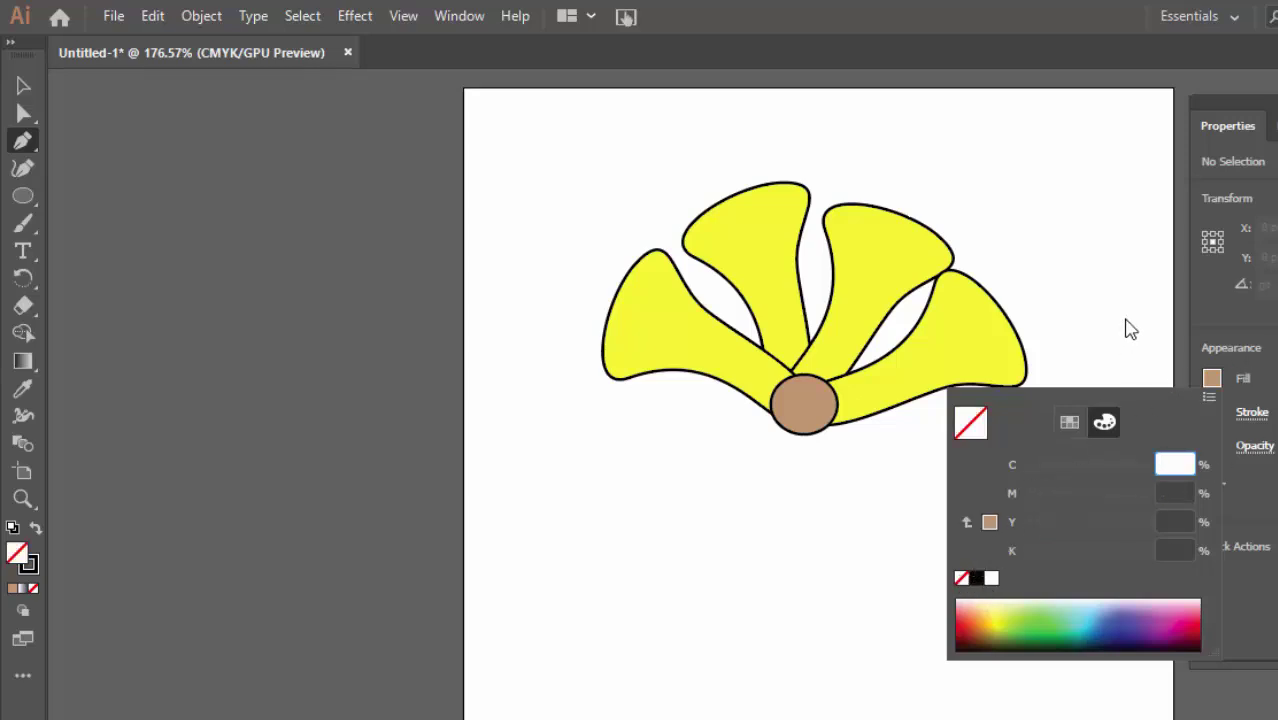
pyautogui.click(1130, 330)
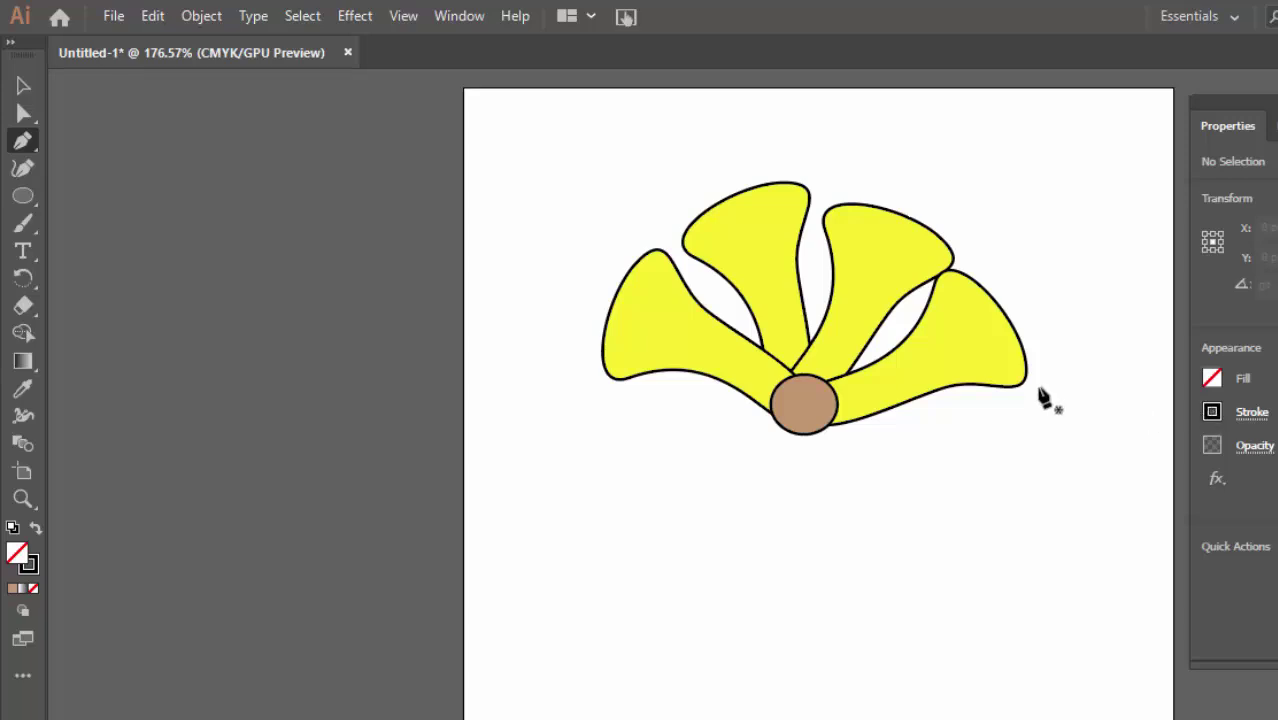
pyautogui.click(32, 116)
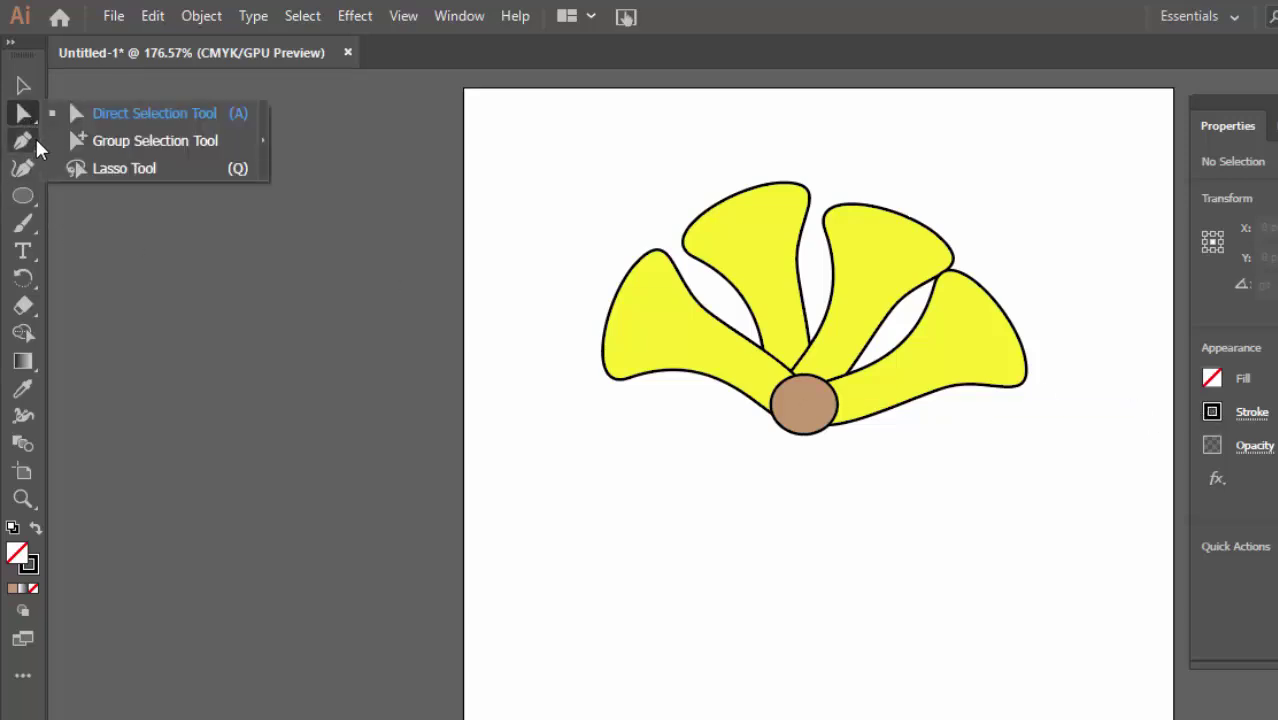
# Pen a closed, wavy stem outline from the brown centre down toward the artboard's bottom
pyautogui.click(24, 142)
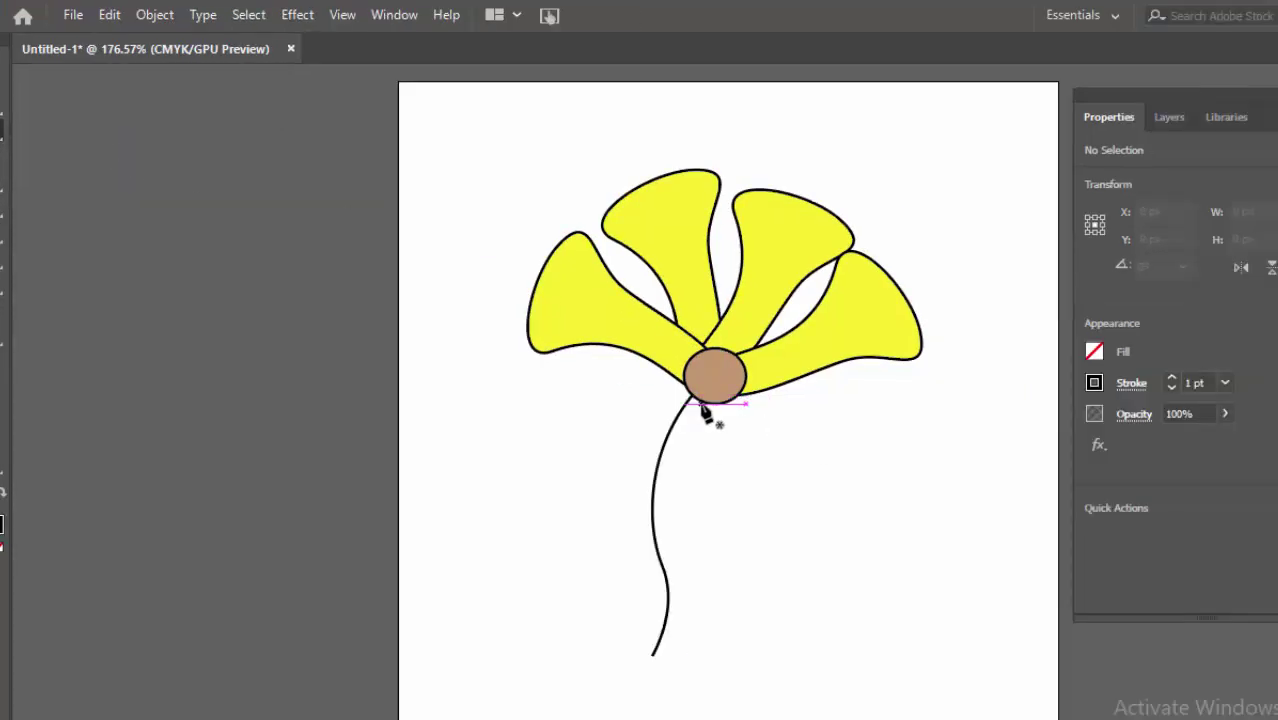
pyautogui.moveTo(702, 408)
pyautogui.mouseDown()
pyautogui.moveTo(666, 470)
pyautogui.moveTo(663, 522)
pyautogui.mouseUp()
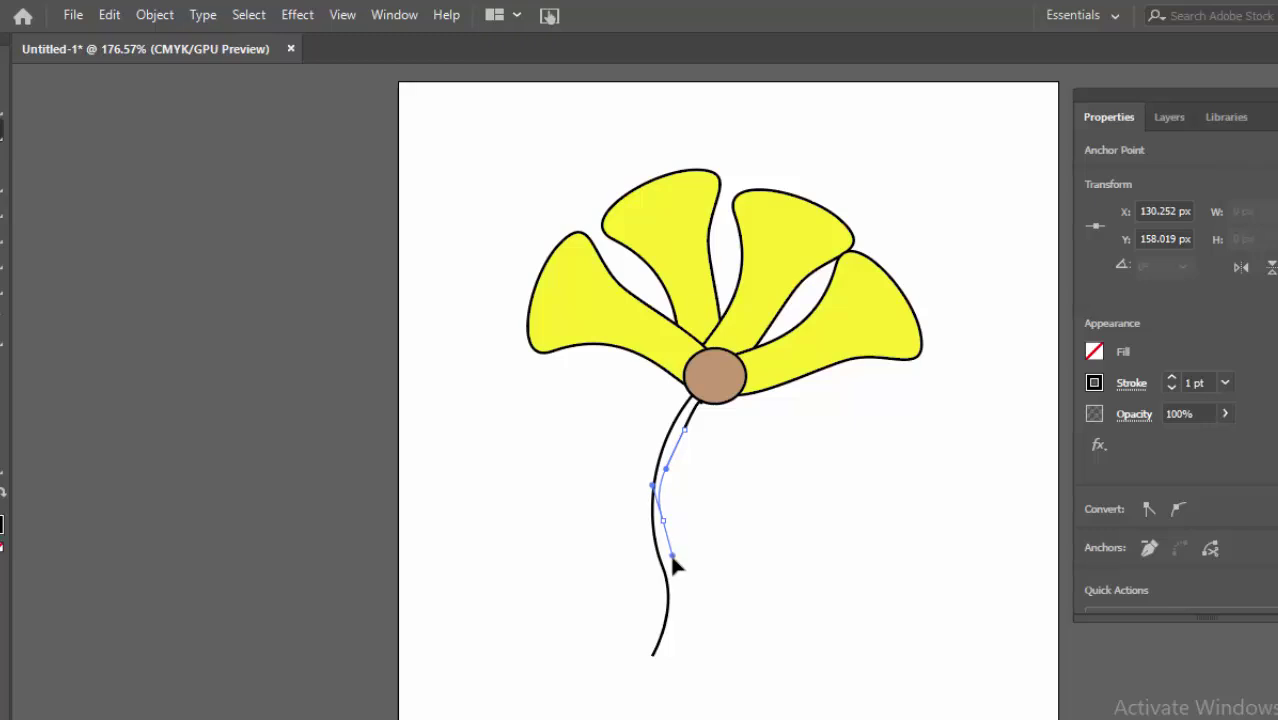
pyautogui.moveTo(671, 564); pyautogui.dragTo(687, 630)
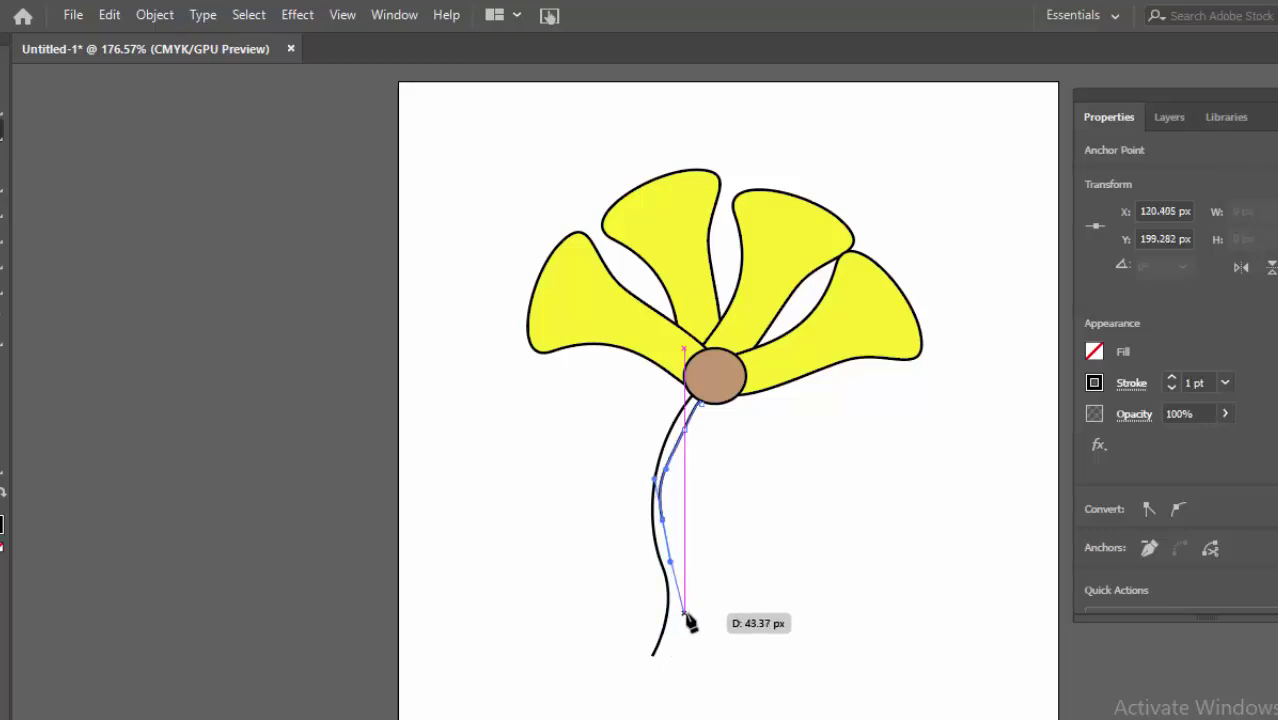
pyautogui.moveTo(687, 630)
pyautogui.mouseDown()
pyautogui.moveTo(684, 605)
pyautogui.moveTo(672, 667)
pyautogui.moveTo(643, 678)
pyautogui.mouseUp()
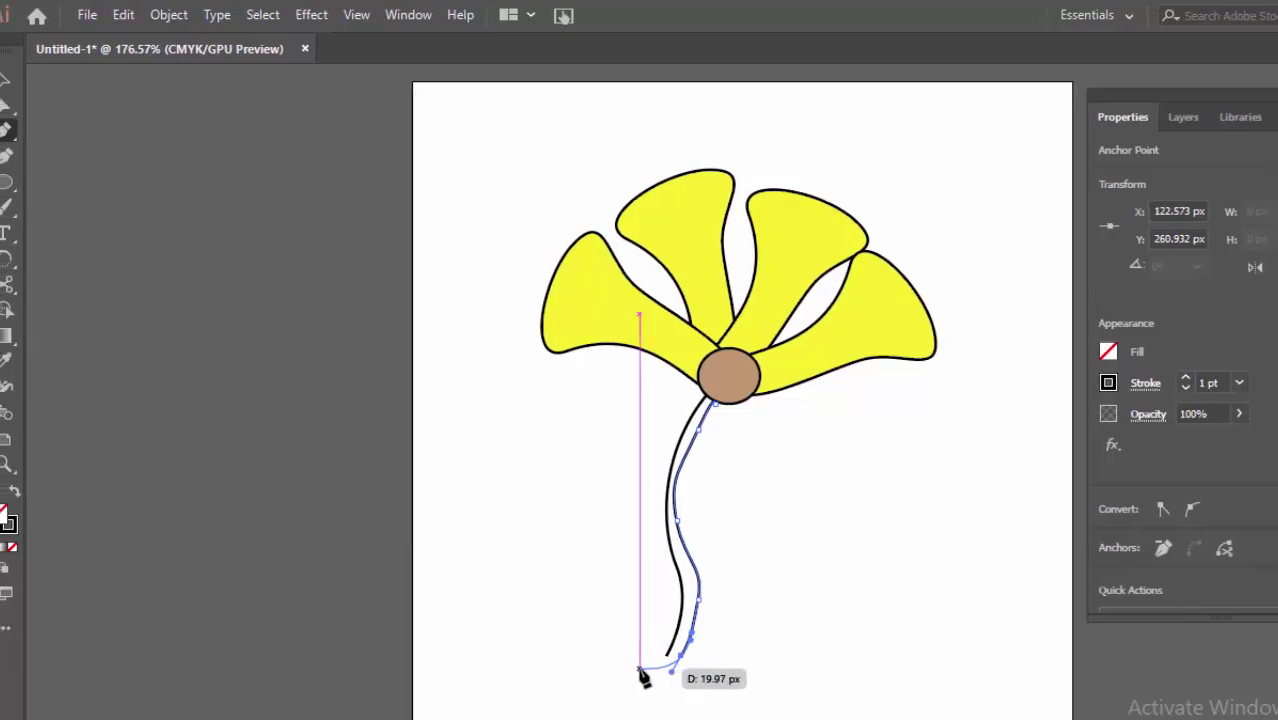
pyautogui.moveTo(643, 678); pyautogui.dragTo(688, 668)
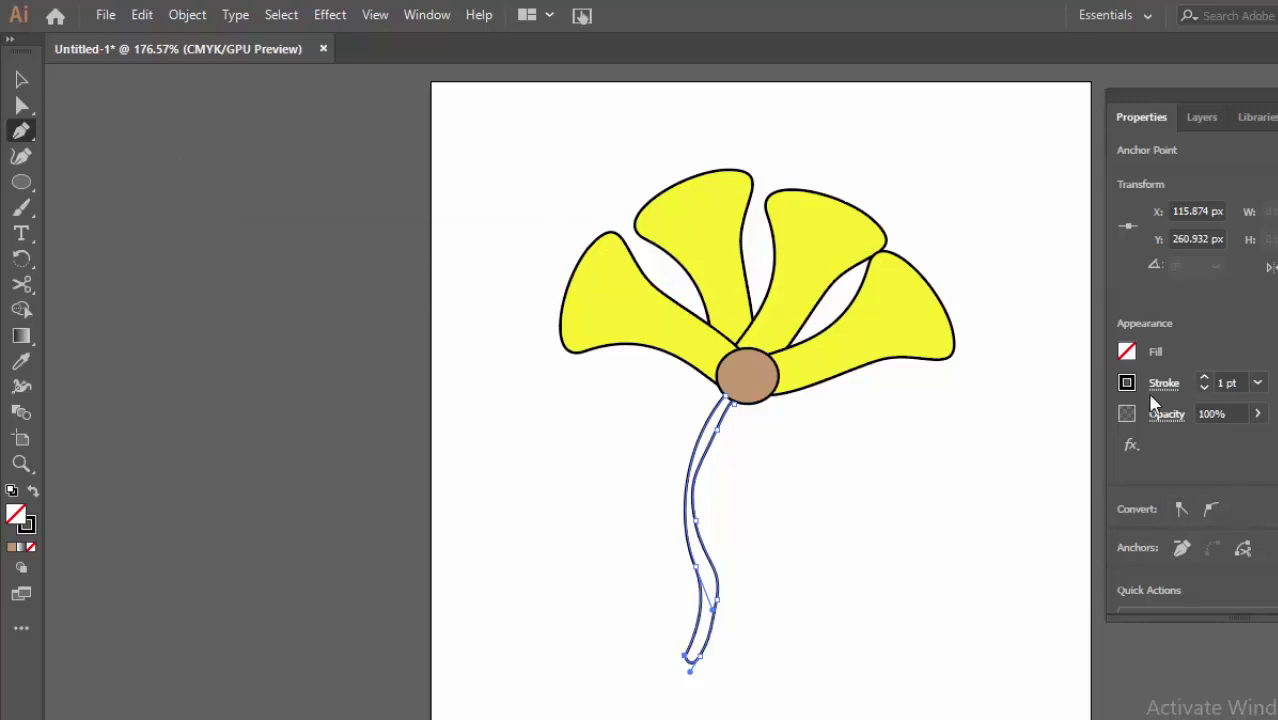
# Fill the selected stem with the dark green swatch, then deselect it
pyautogui.click(18, 82)
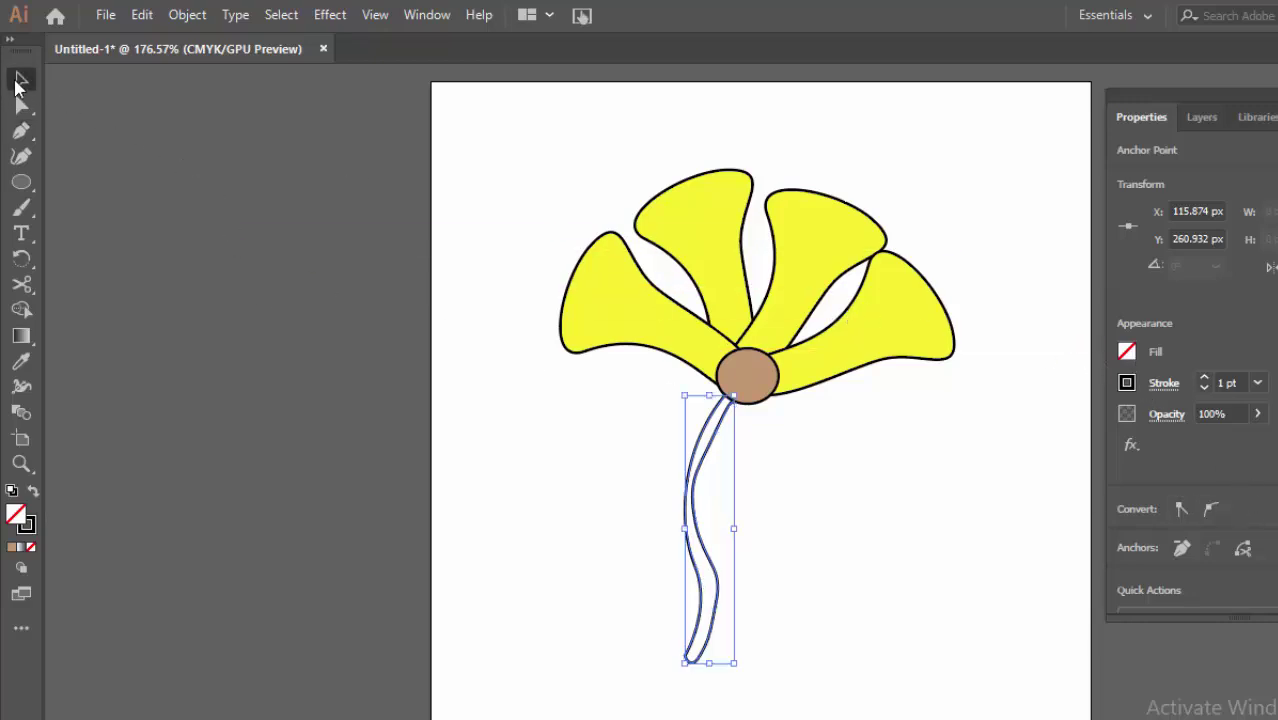
pyautogui.click(1127, 353)
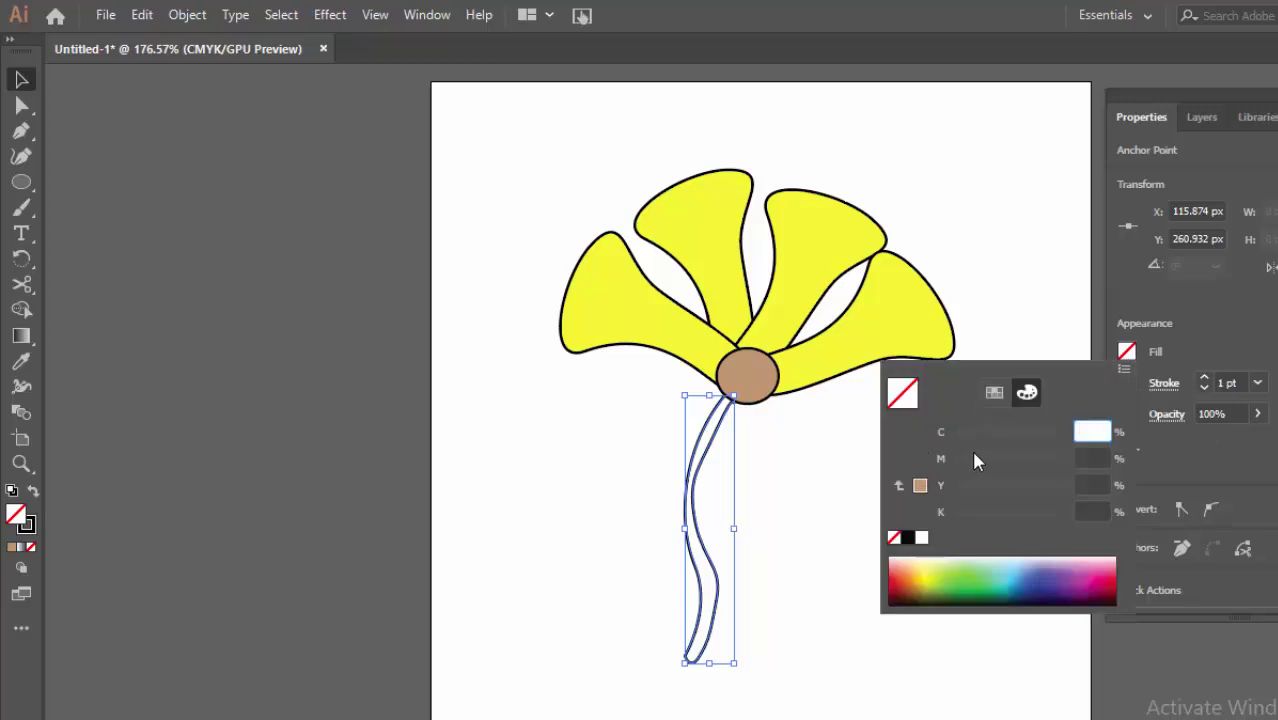
pyautogui.click(994, 392)
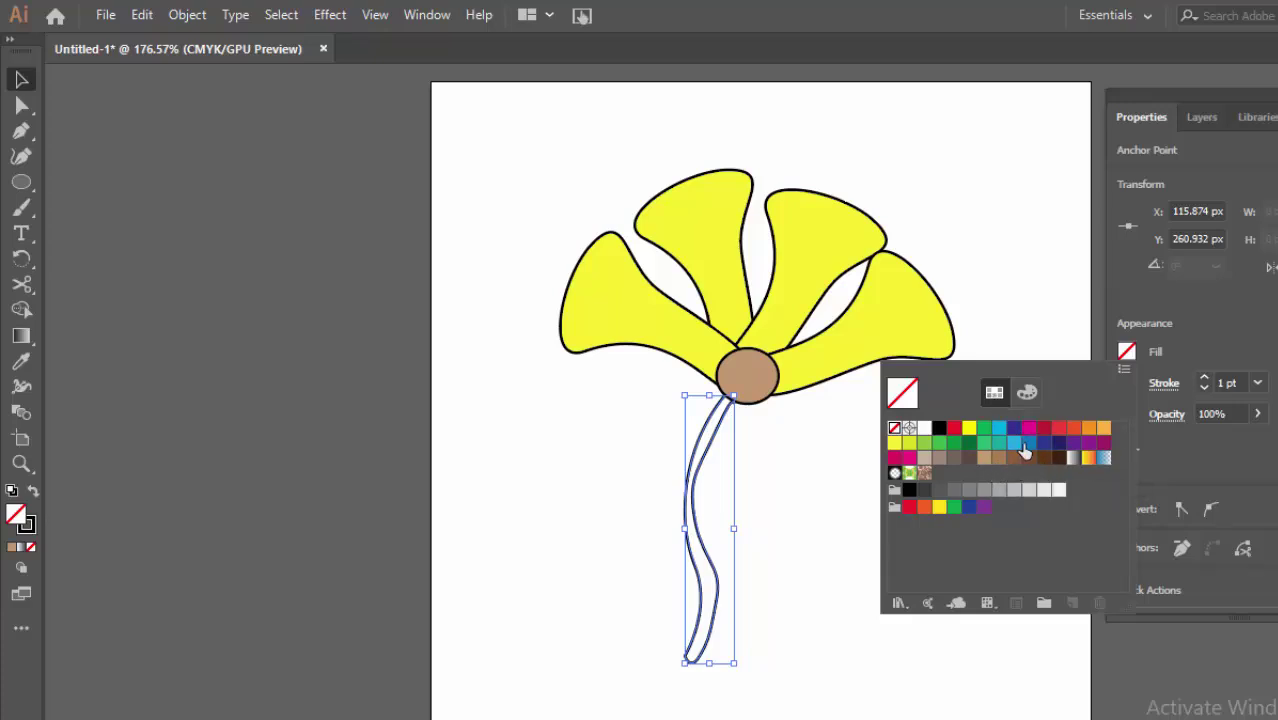
pyautogui.click(969, 443)
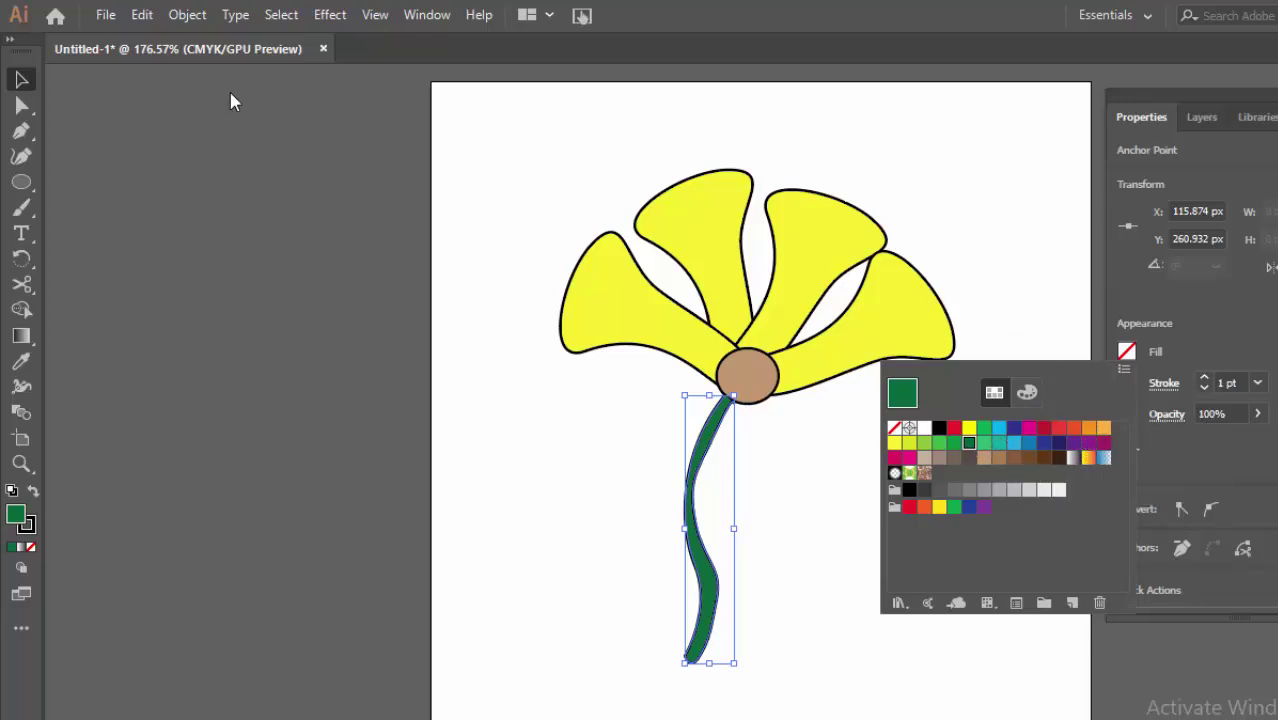
pyautogui.click(521, 158)
pyautogui.click(985, 700)
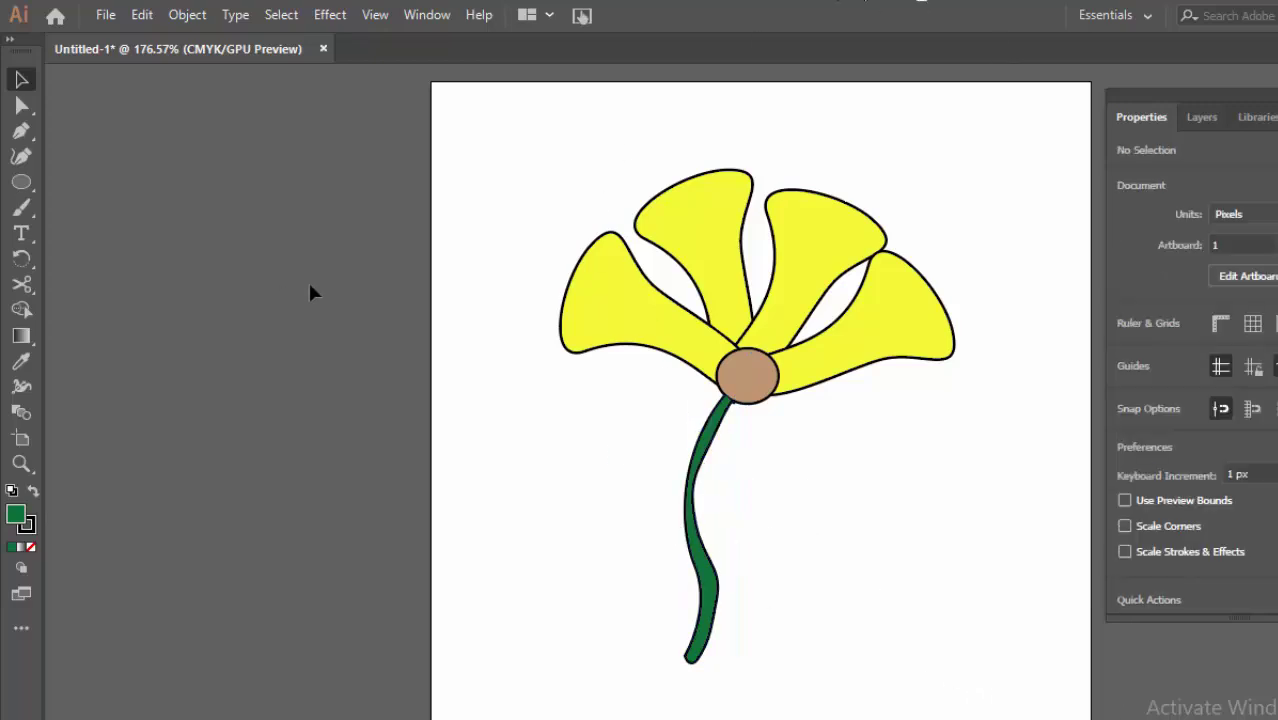
# Pen a pointed, unfilled leaf outline branching right from the middle of the stem
pyautogui.click(22, 135)
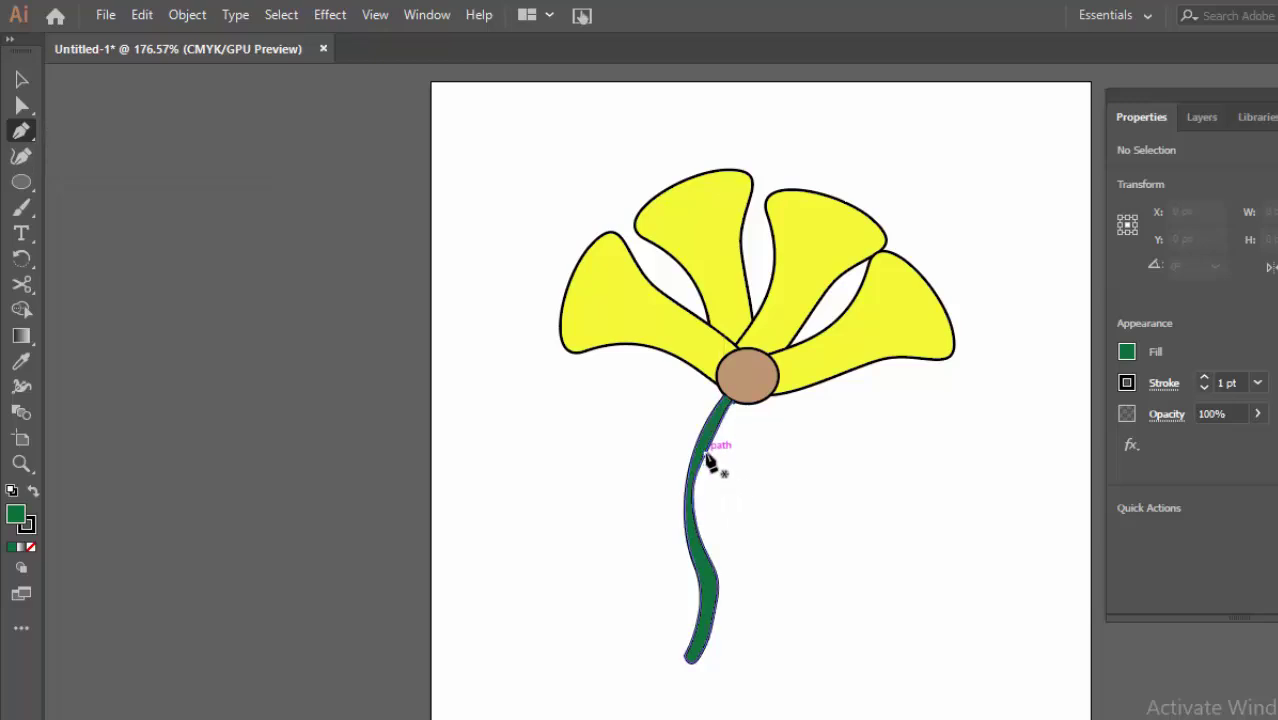
pyautogui.click(706, 456)
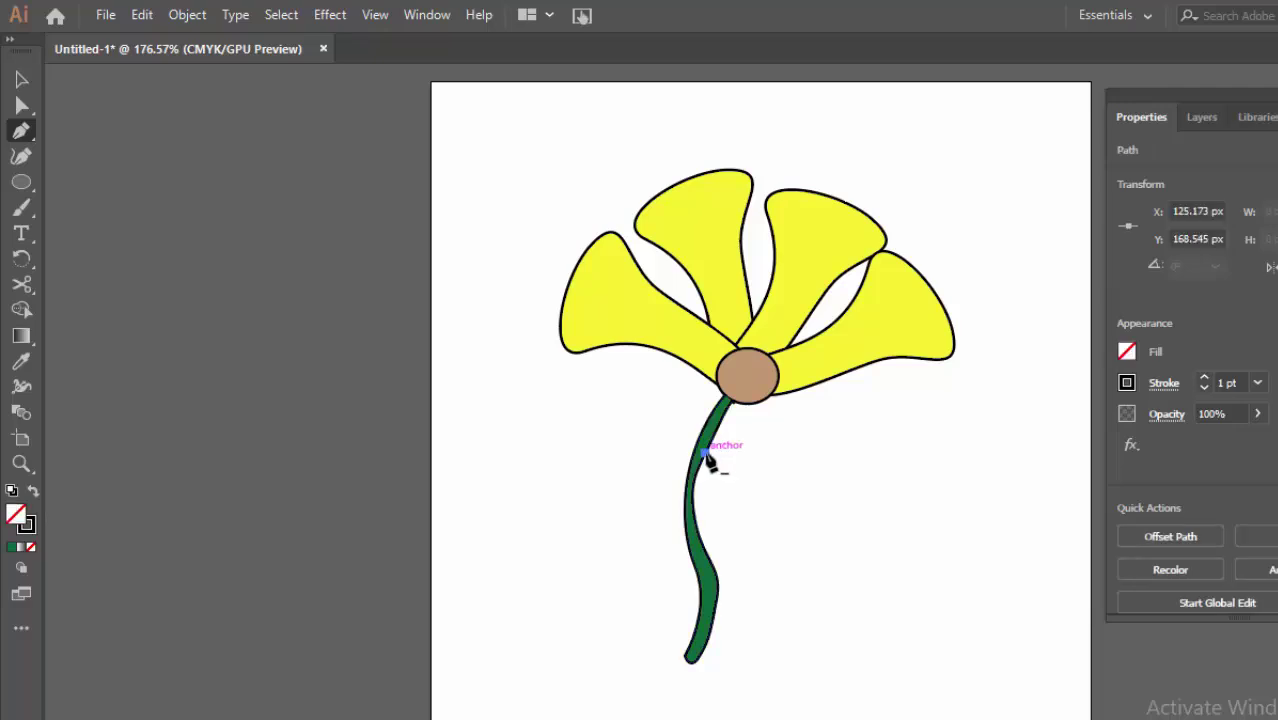
pyautogui.click(706, 456)
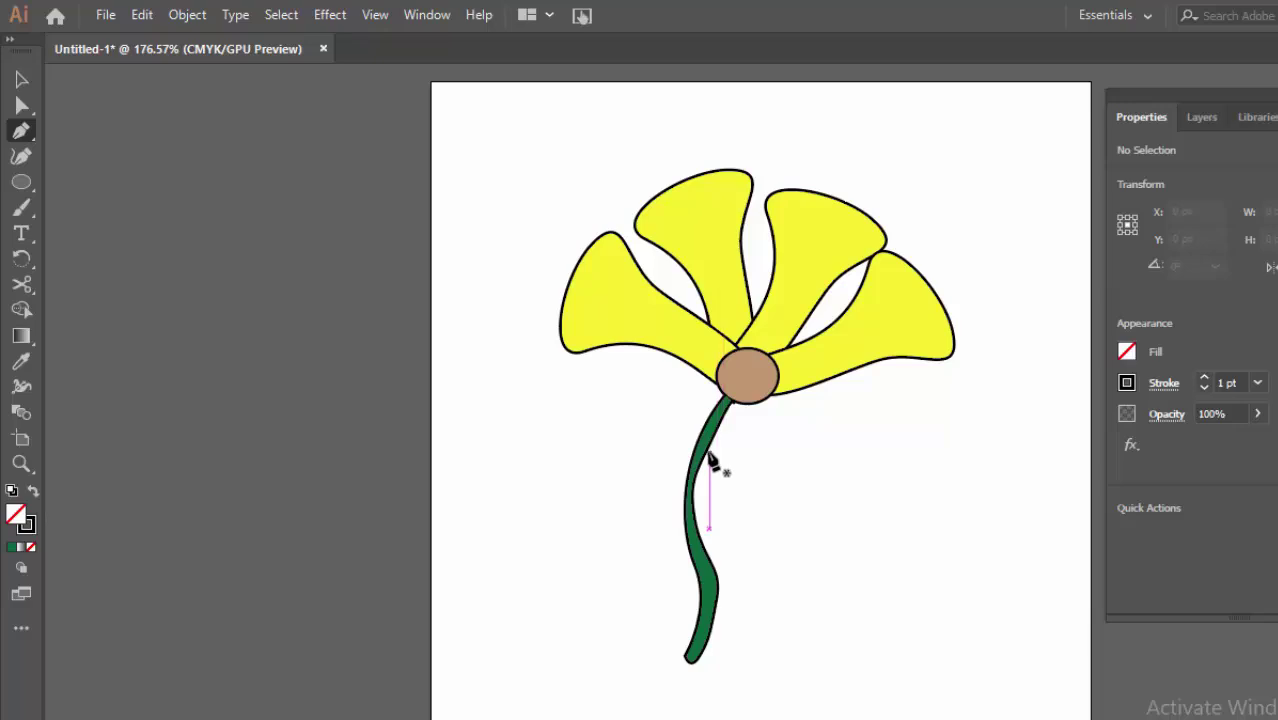
pyautogui.moveTo(708, 453)
pyautogui.mouseDown()
pyautogui.moveTo(745, 462)
pyautogui.moveTo(780, 440)
pyautogui.mouseUp()
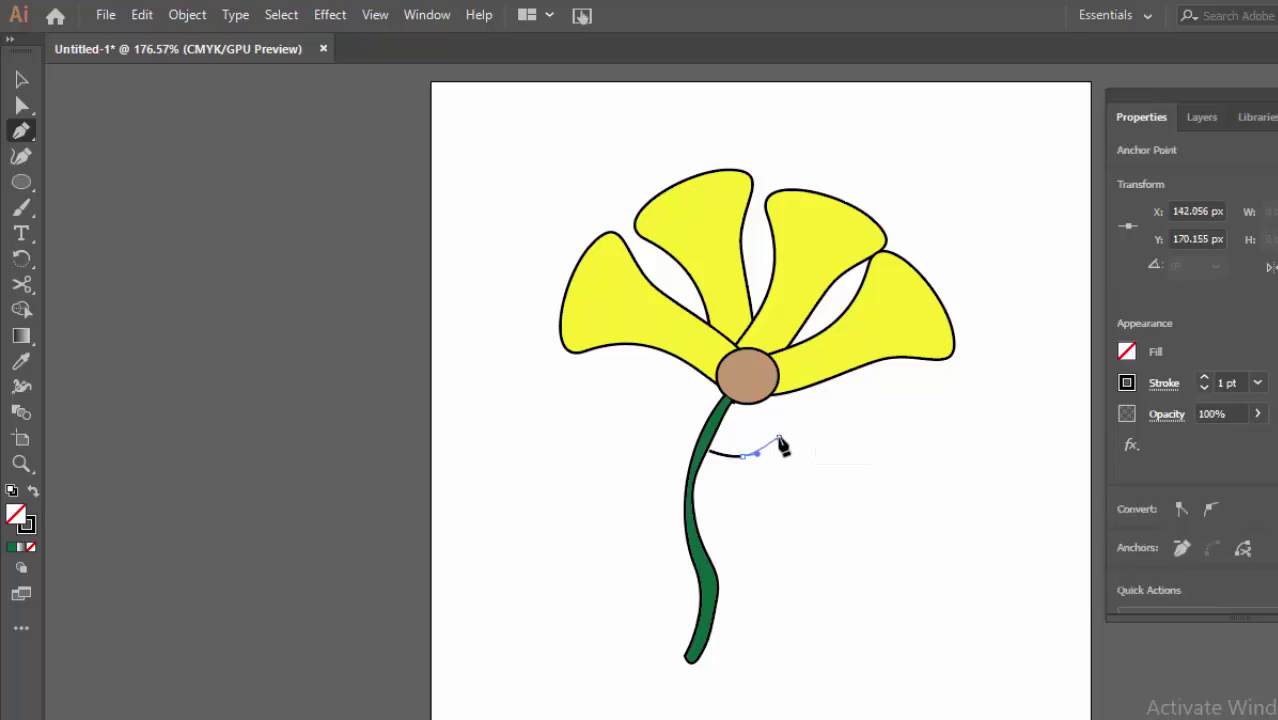
pyautogui.moveTo(798, 424)
pyautogui.mouseDown()
pyautogui.moveTo(889, 452)
pyautogui.moveTo(934, 526)
pyautogui.moveTo(907, 530)
pyautogui.moveTo(943, 540)
pyautogui.moveTo(844, 537)
pyautogui.moveTo(712, 453)
pyautogui.mouseUp()
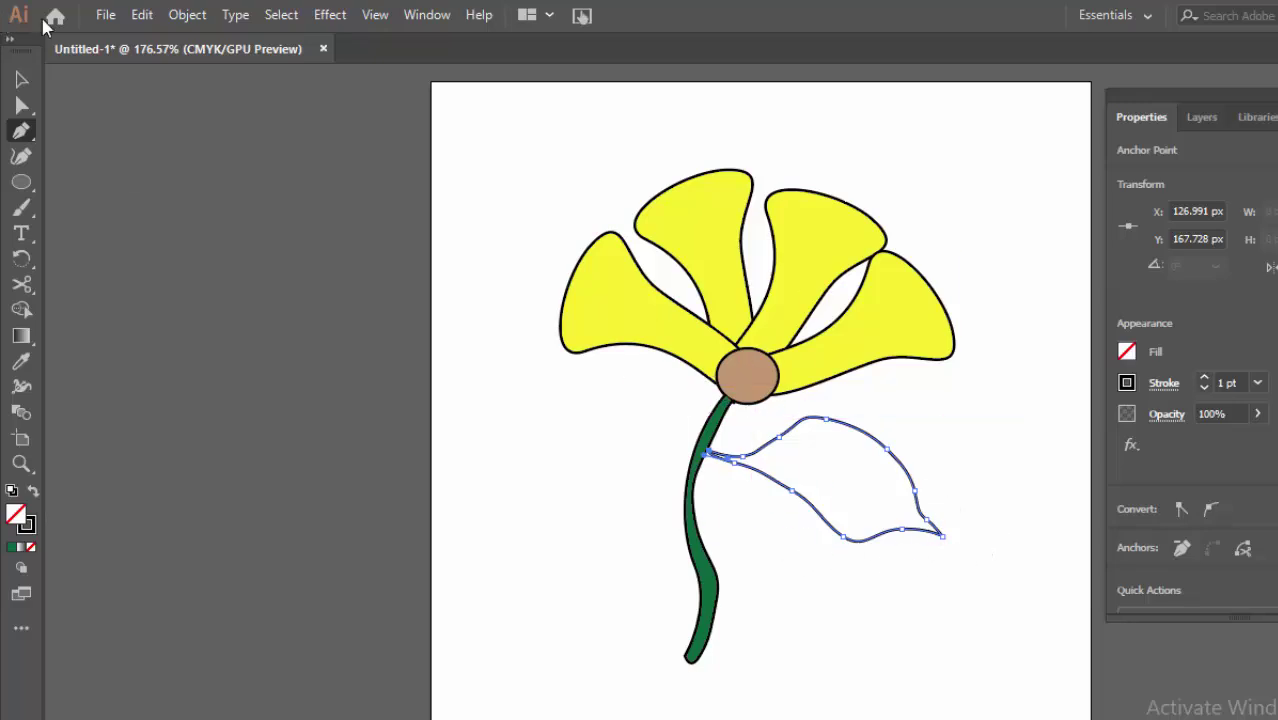
pyautogui.click(21, 80)
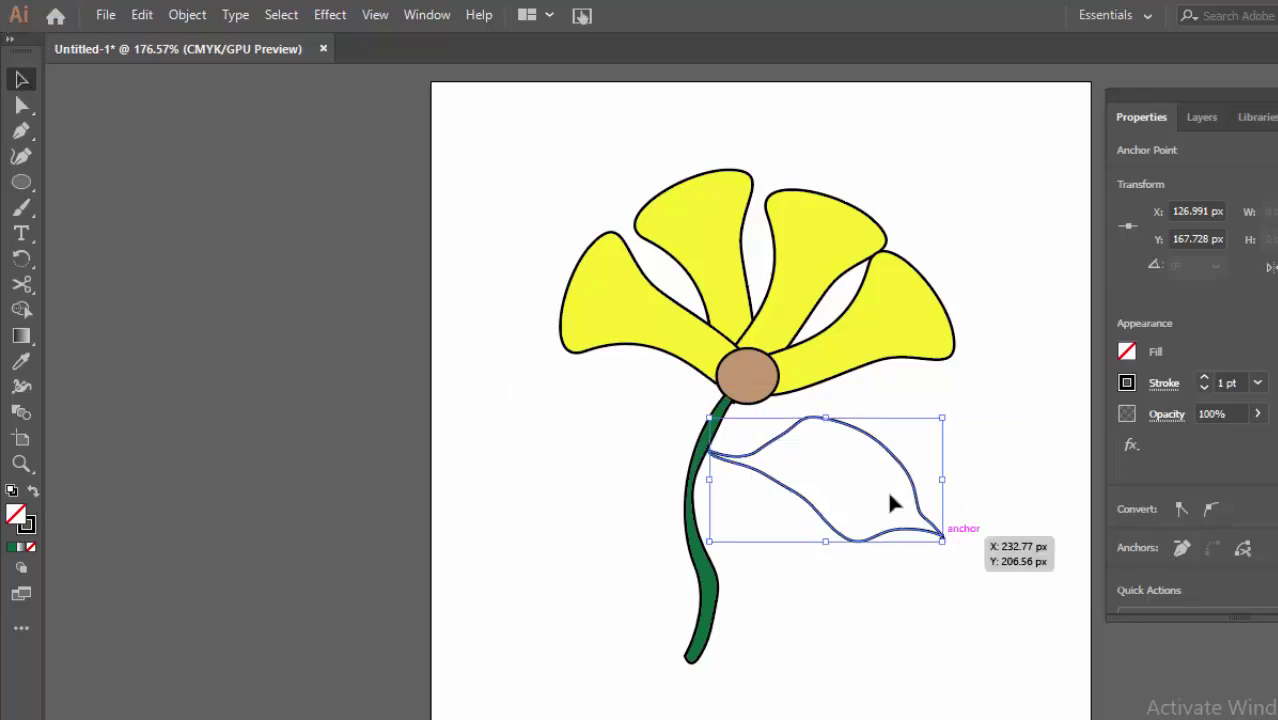
pyautogui.click(21, 130)
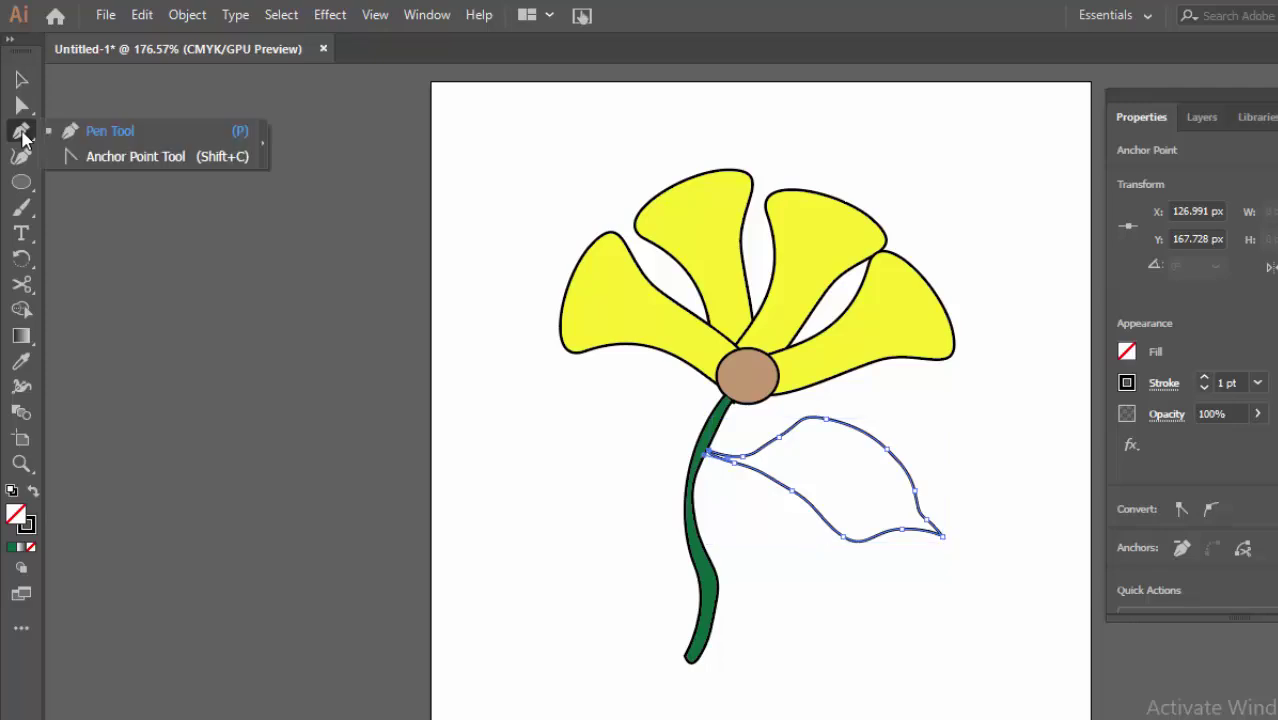
pyautogui.click(789, 490)
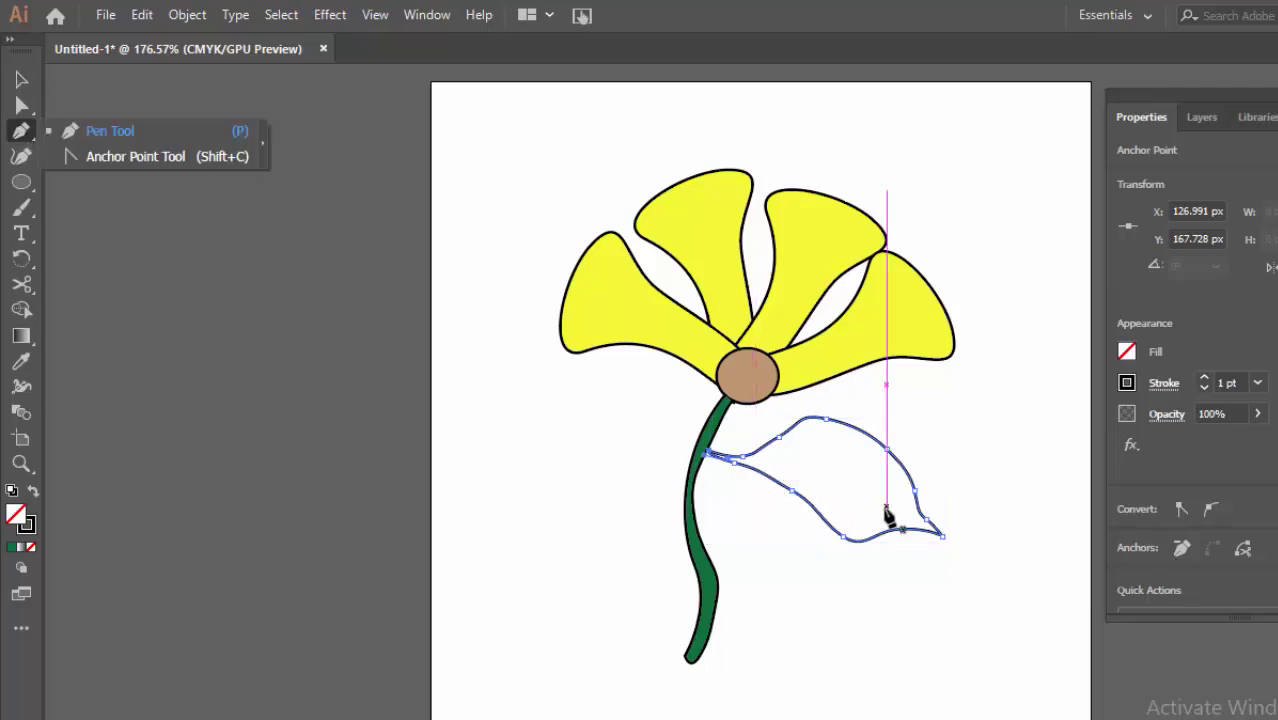
pyautogui.click(903, 520)
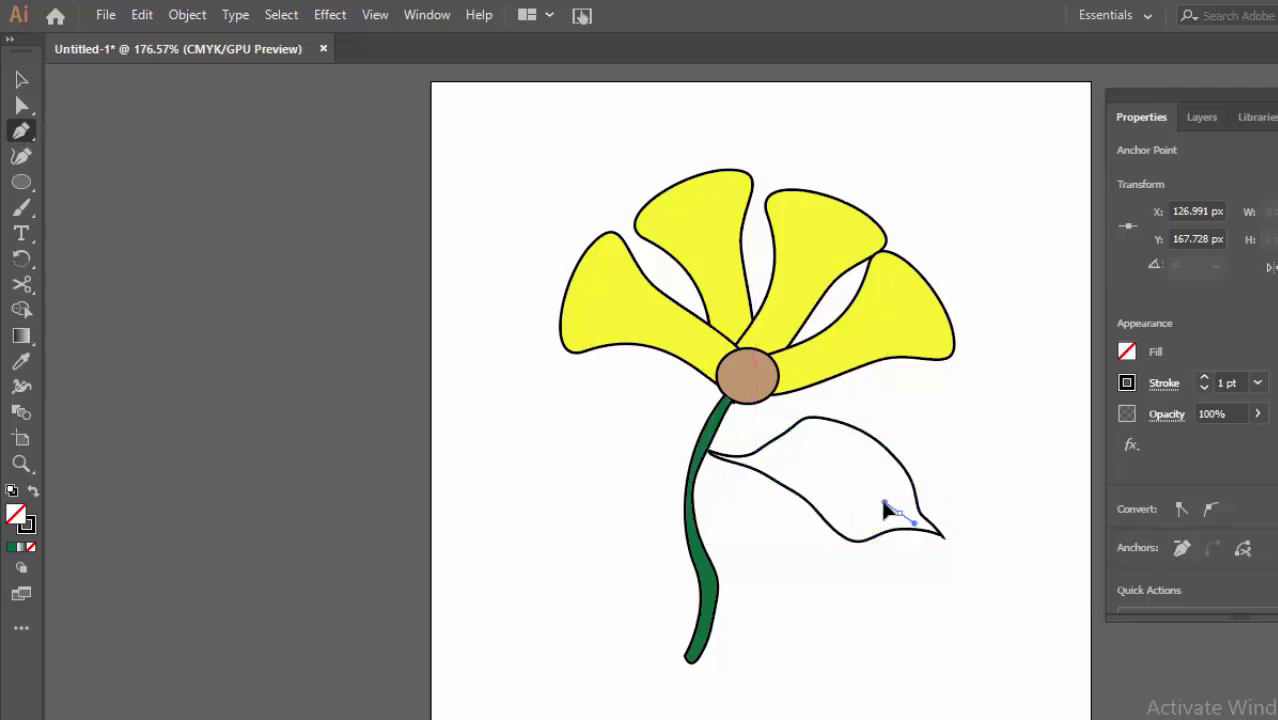
# Draw a curved central midrib and several short curved side veins inside the leaf
pyautogui.moveTo(872, 485)
pyautogui.mouseDown()
pyautogui.moveTo(780, 456)
pyautogui.moveTo(720, 458)
pyautogui.moveTo(940, 519)
pyautogui.moveTo(835, 513)
pyautogui.moveTo(708, 470)
pyautogui.moveTo(622, 471)
pyautogui.moveTo(739, 508)
pyautogui.moveTo(711, 456)
pyautogui.moveTo(913, 508)
pyautogui.moveTo(956, 548)
pyautogui.moveTo(841, 611)
pyautogui.moveTo(838, 601)
pyautogui.mouseUp()
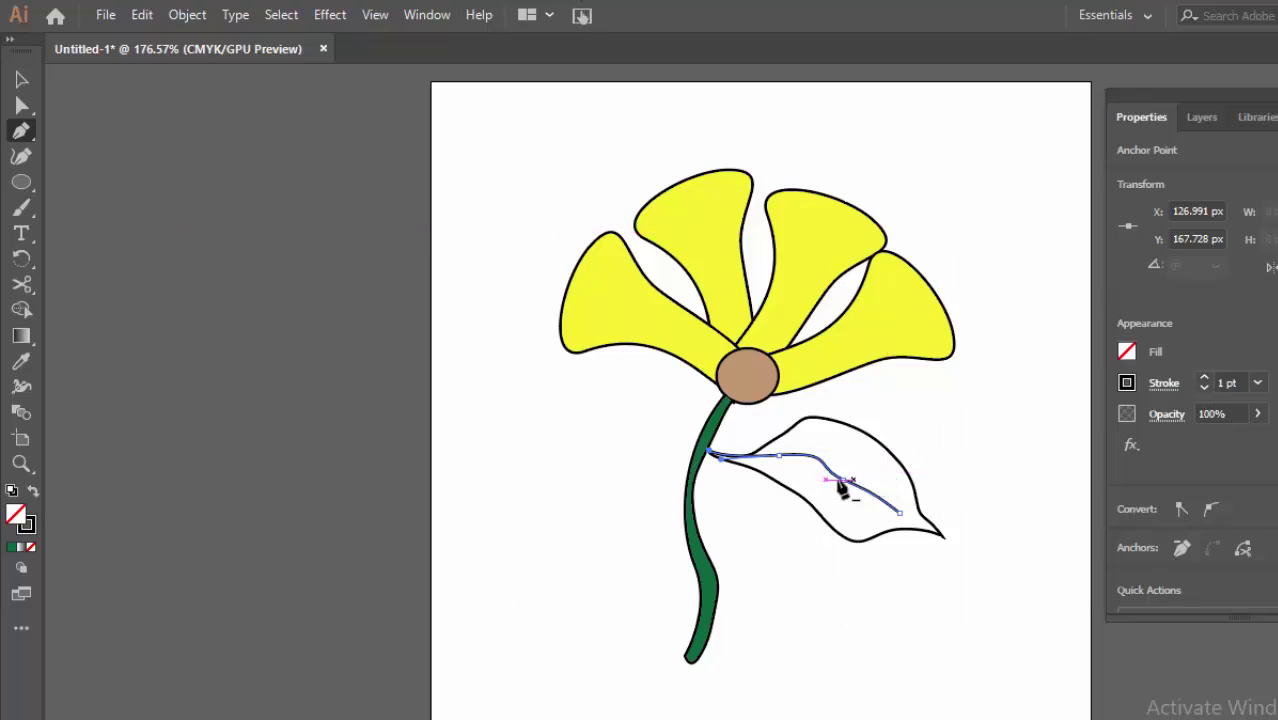
pyautogui.moveTo(841, 484)
pyautogui.mouseDown()
pyautogui.moveTo(903, 481)
pyautogui.moveTo(860, 497)
pyautogui.moveTo(874, 525)
pyautogui.mouseUp()
pyautogui.keyDown('ctrl'); pyautogui.click(897, 485); pyautogui.keyUp('ctrl')
pyautogui.click(879, 480)
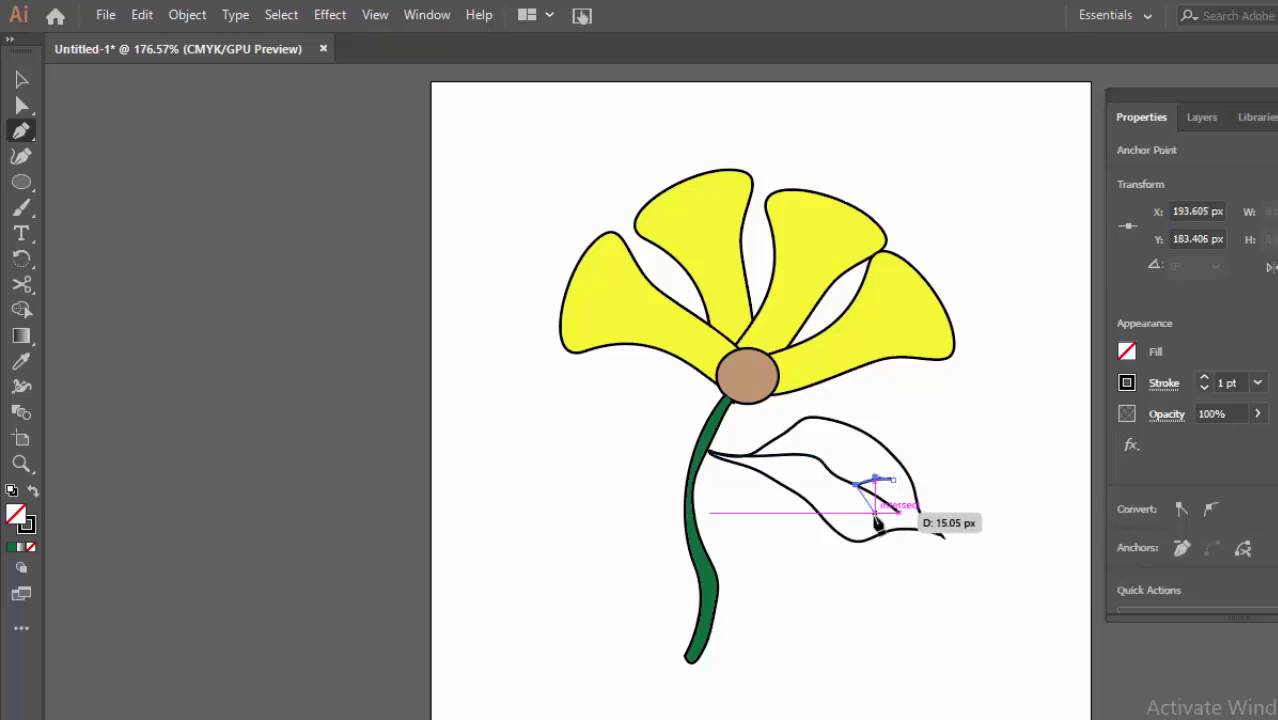
pyautogui.moveTo(874, 525)
pyautogui.mouseDown()
pyautogui.moveTo(851, 515)
pyautogui.moveTo(836, 478)
pyautogui.mouseUp()
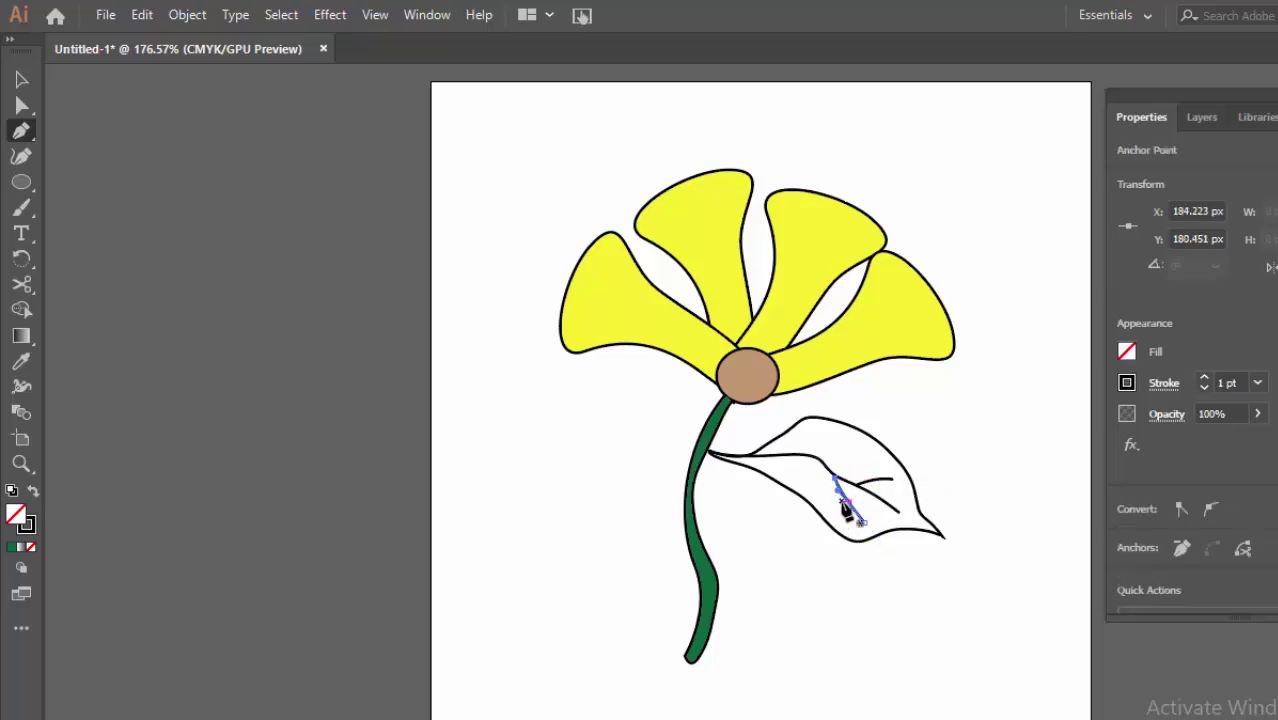
pyautogui.keyDown('ctrl'); pyautogui.click(845, 452); pyautogui.keyUp('ctrl')
pyautogui.moveTo(841, 447)
pyautogui.mouseDown()
pyautogui.moveTo(872, 440)
pyautogui.moveTo(827, 468)
pyautogui.moveTo(919, 518)
pyautogui.moveTo(801, 505)
pyautogui.moveTo(815, 503)
pyautogui.moveTo(786, 462)
pyautogui.mouseUp()
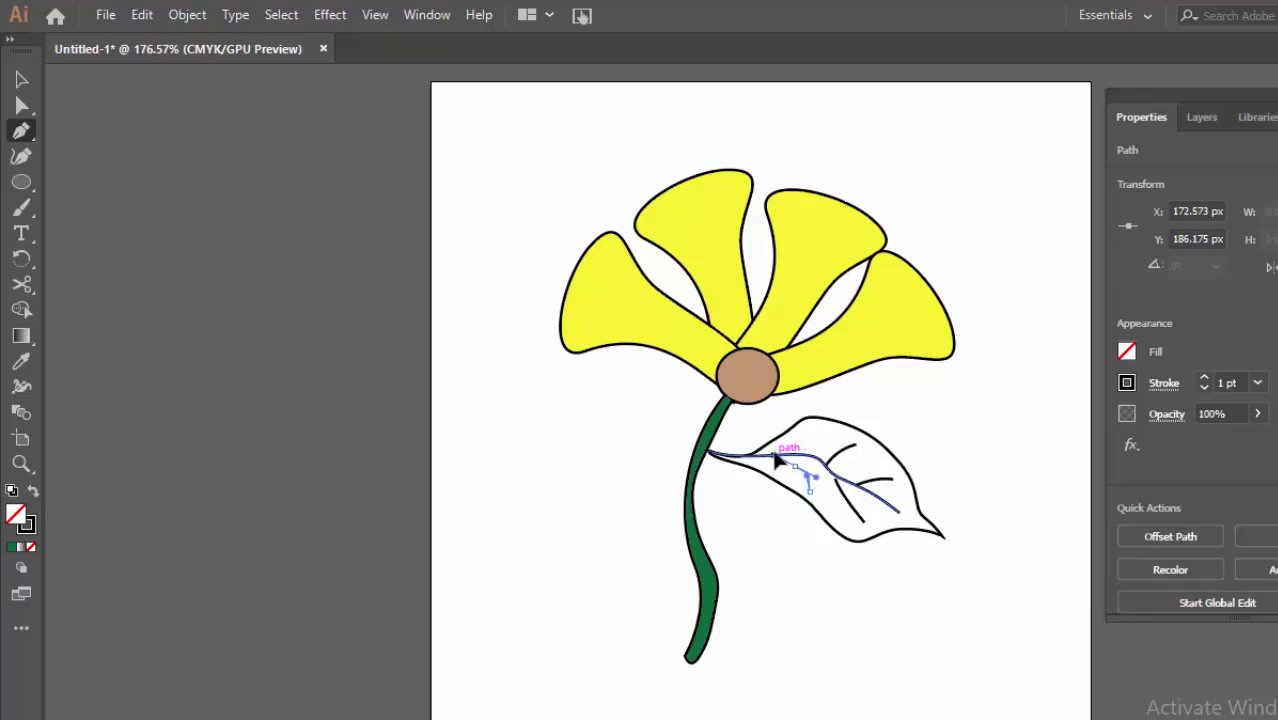
pyautogui.click(776, 458)
pyautogui.moveTo(776, 458); pyautogui.dragTo(906, 437)
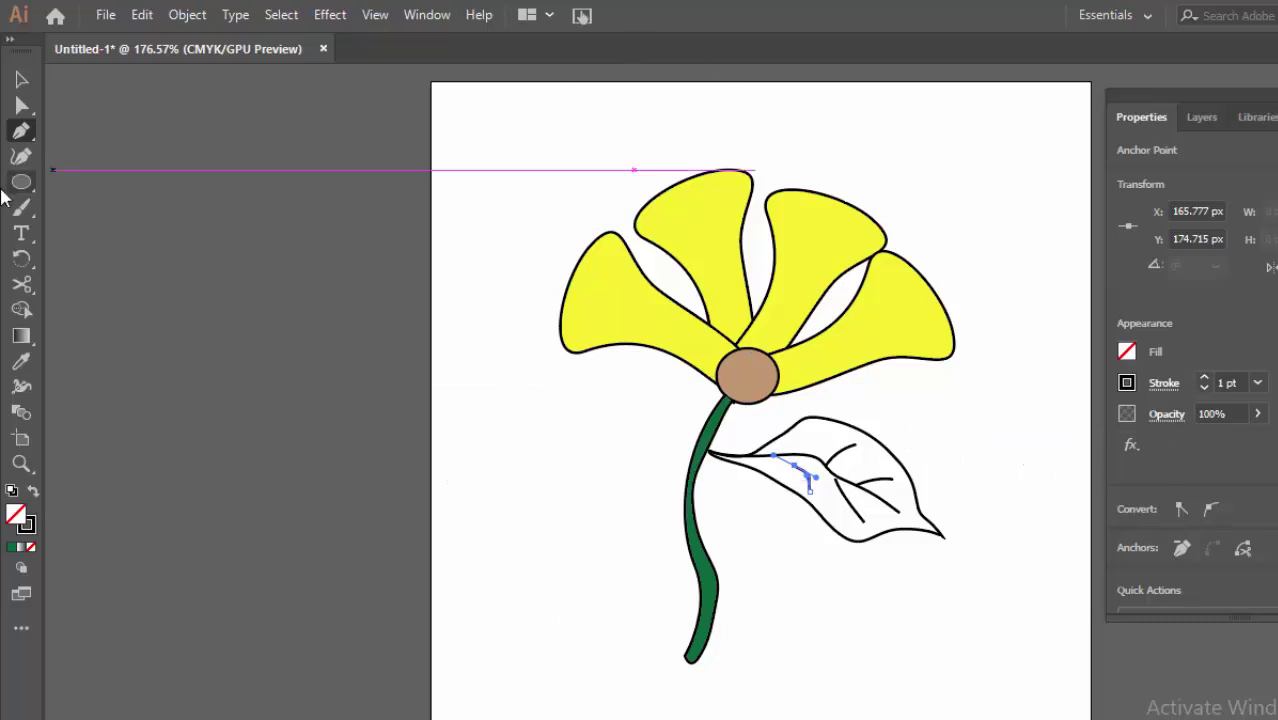
pyautogui.click(19, 82)
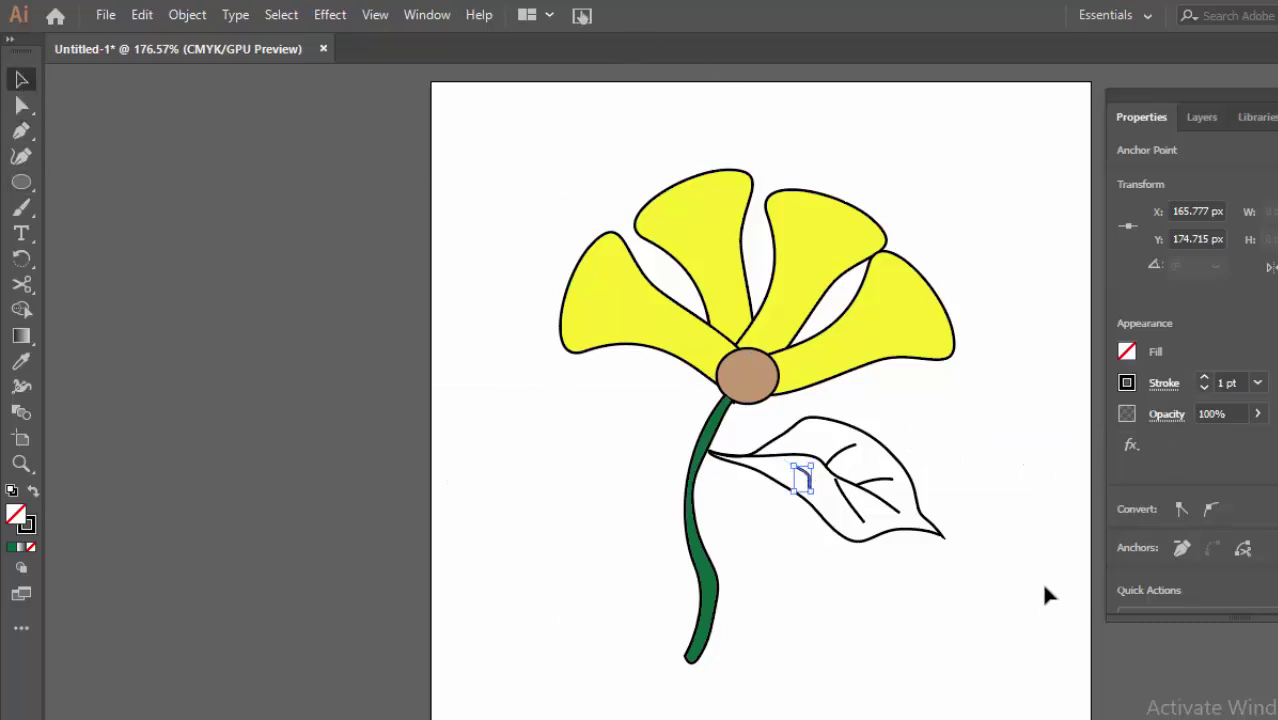
# Fill the leaf light green (C 64.31, M 0, Y 100, K 0), then deselect it
pyautogui.moveTo(751, 418)
pyautogui.mouseDown()
pyautogui.moveTo(952, 588)
pyautogui.moveTo(996, 590)
pyautogui.mouseUp()
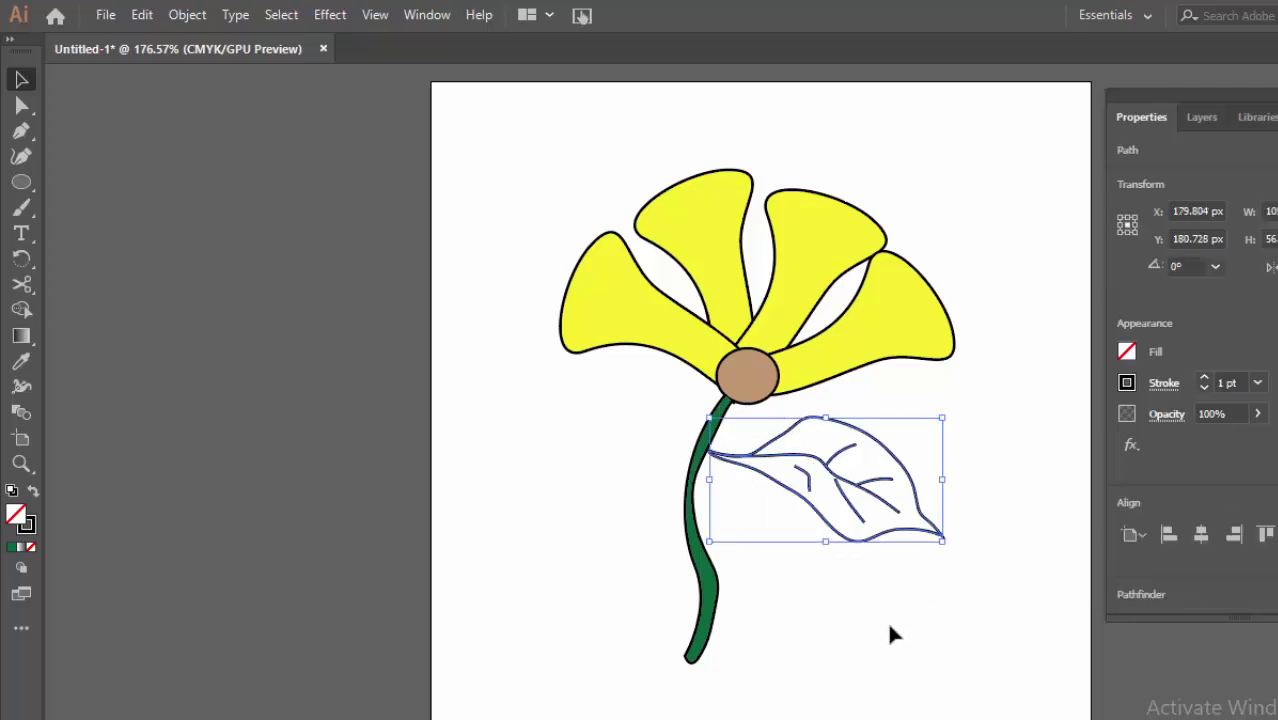
pyautogui.click(1127, 353)
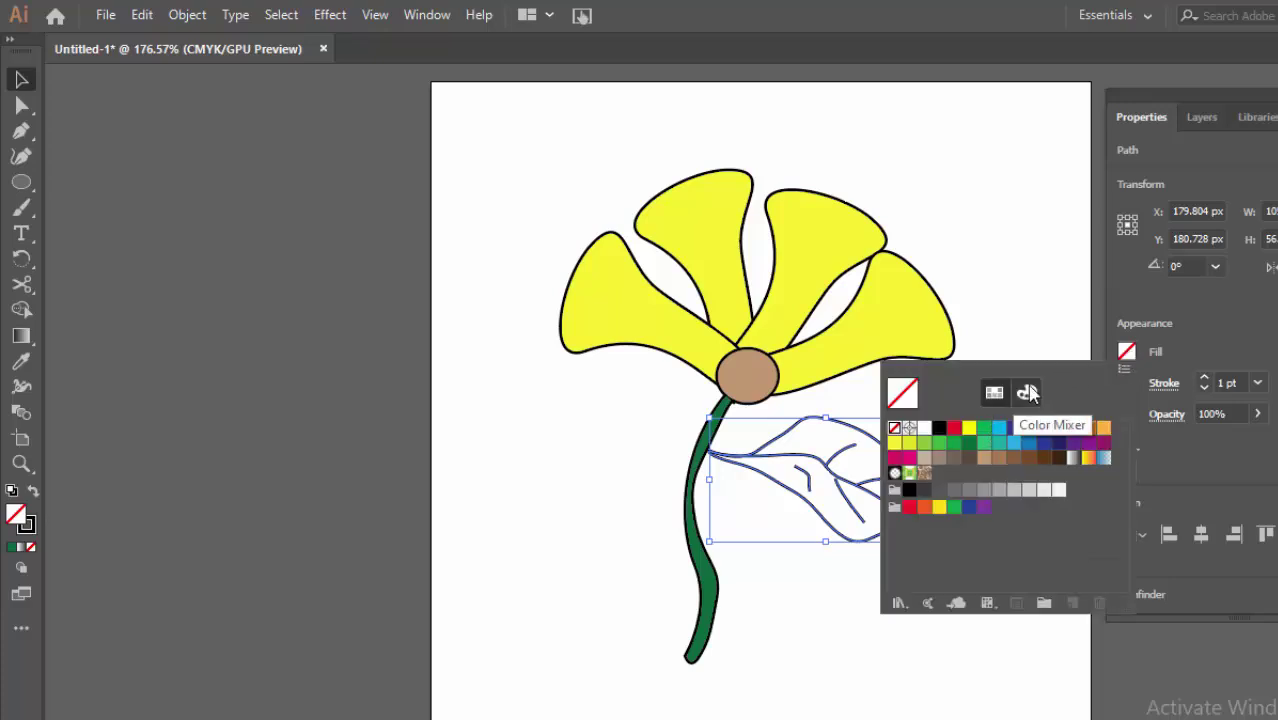
pyautogui.click(1027, 392)
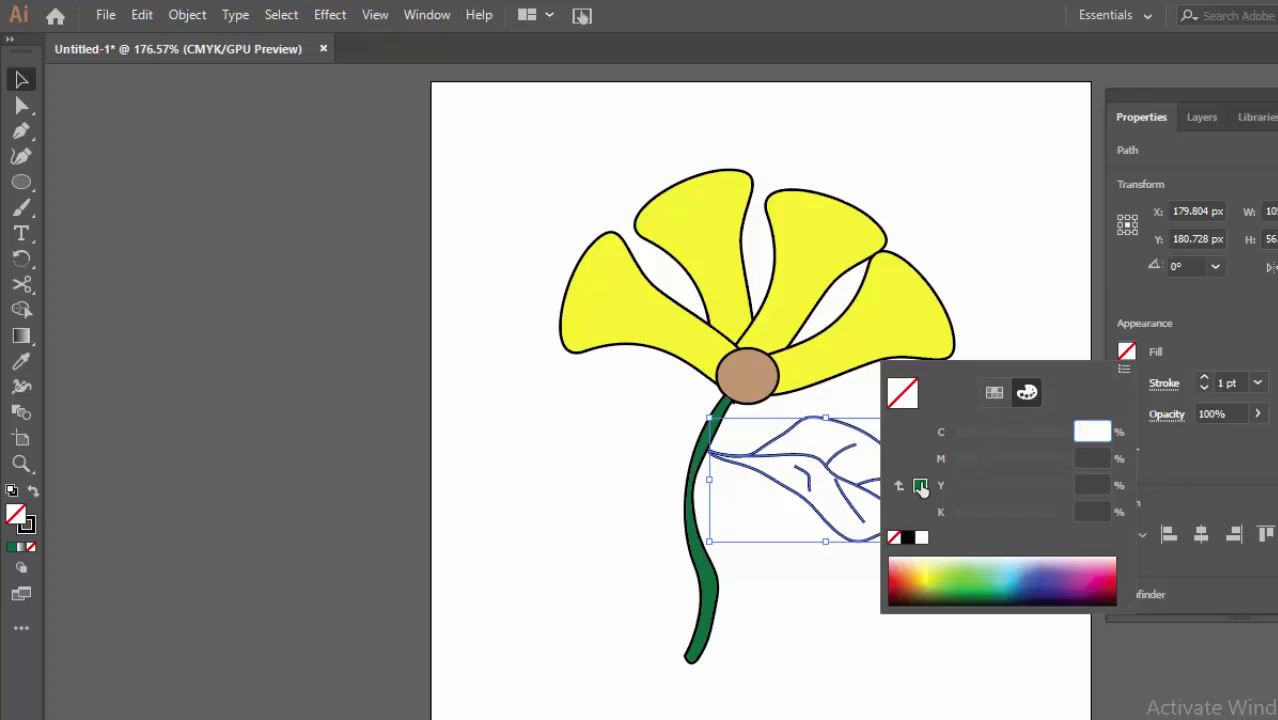
pyautogui.click(994, 394)
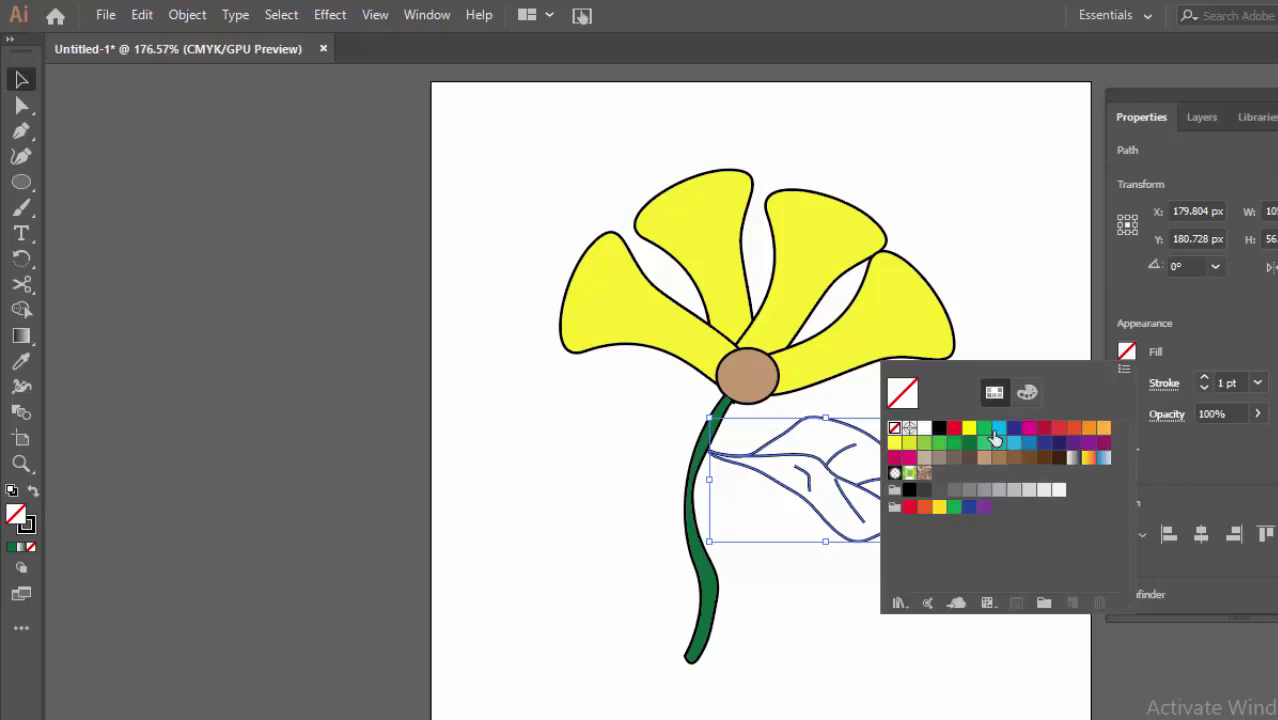
pyautogui.click(985, 430)
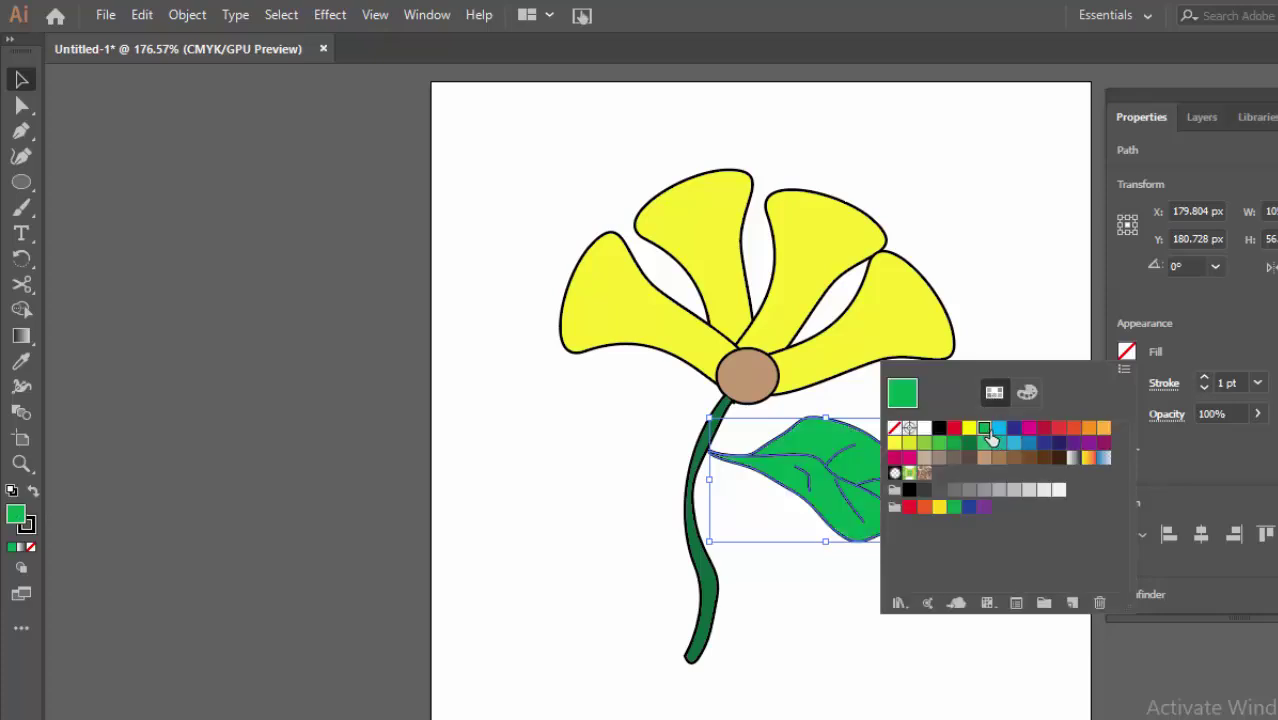
pyautogui.click(1027, 393)
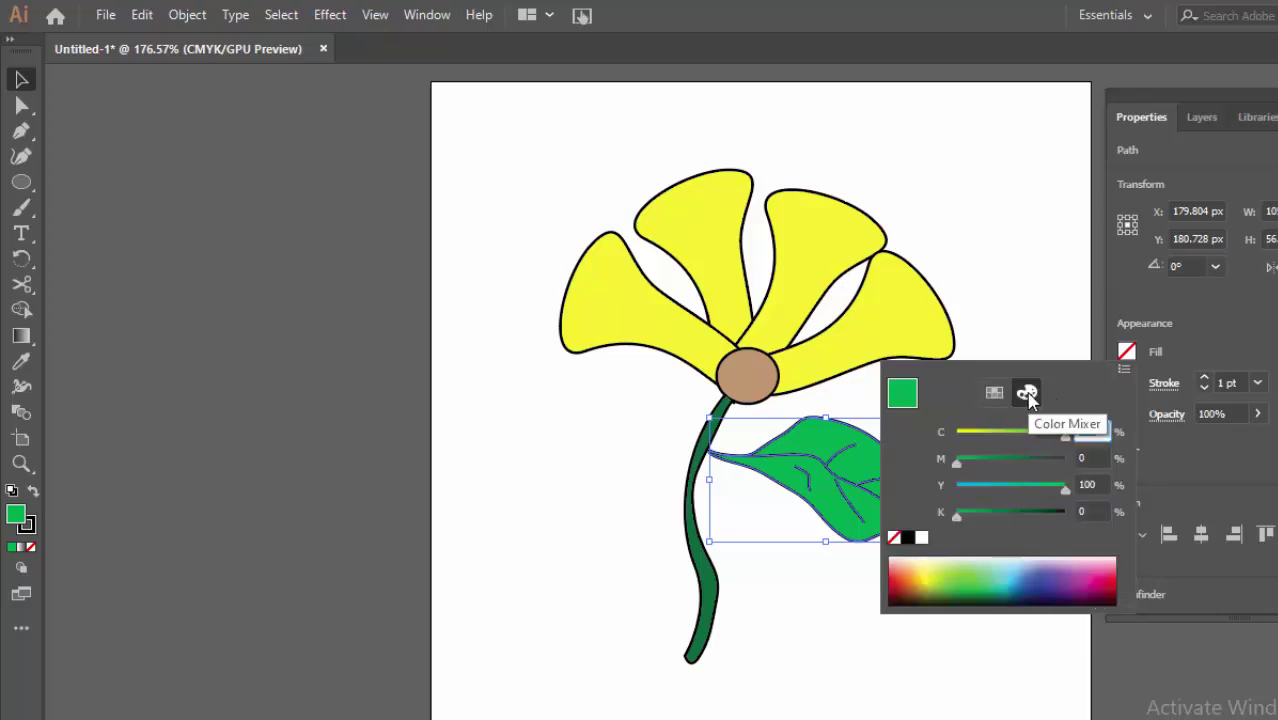
pyautogui.click(976, 586)
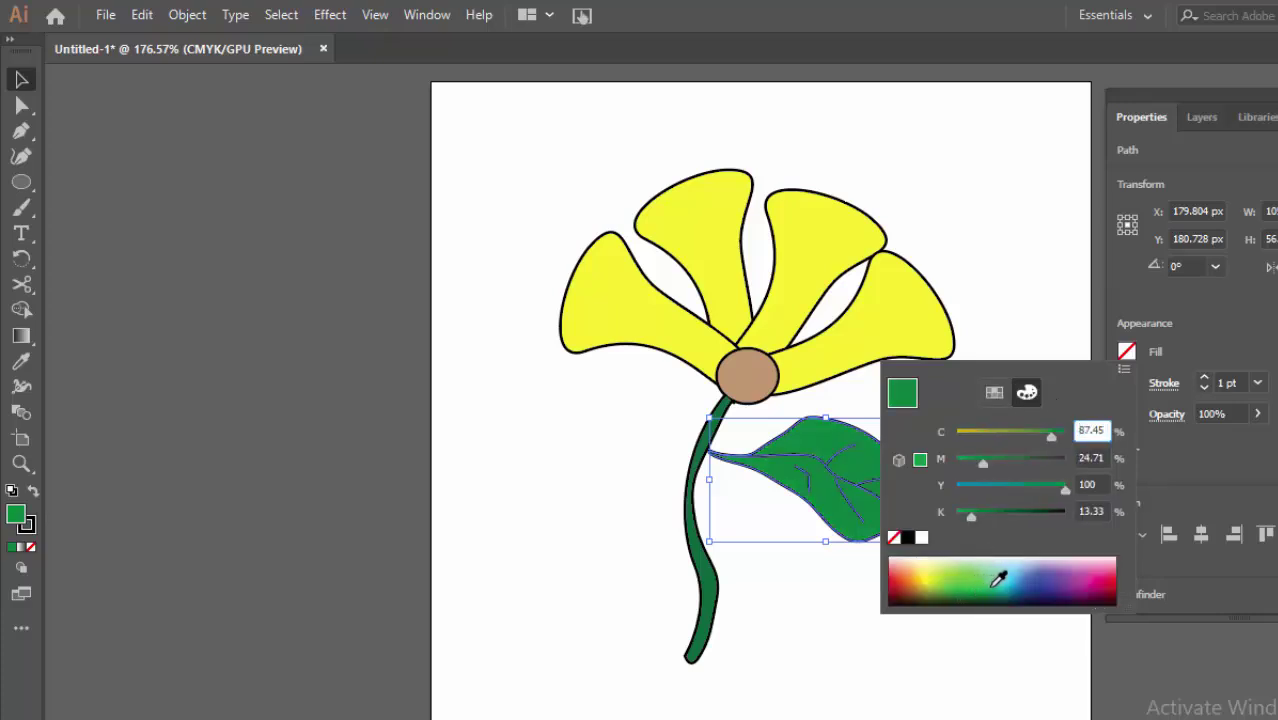
pyautogui.click(978, 580)
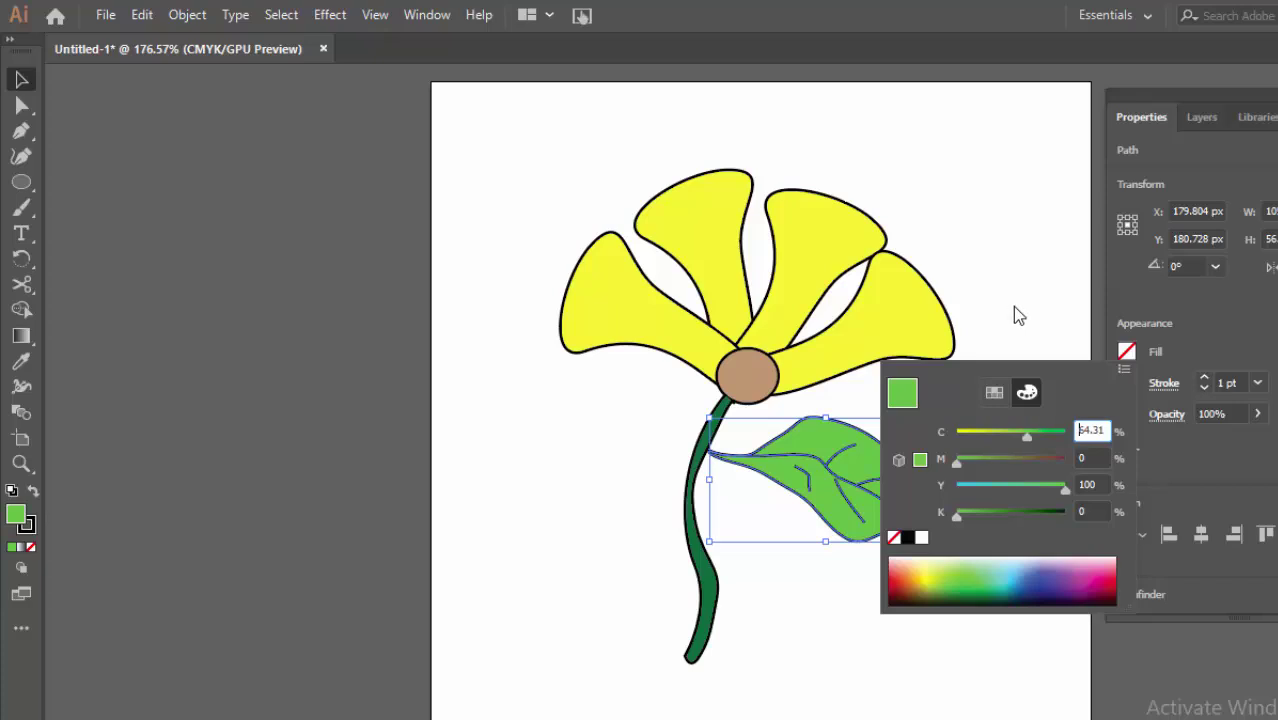
pyautogui.press('Return')
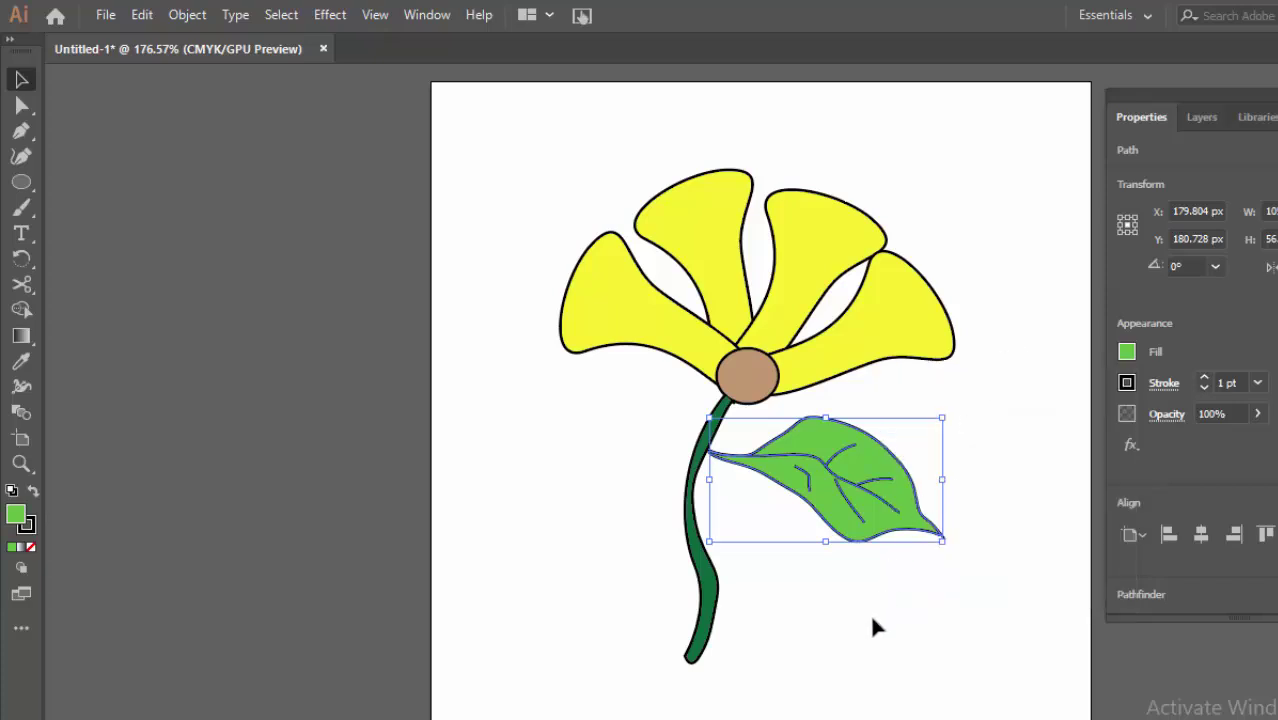
pyautogui.click(872, 627)
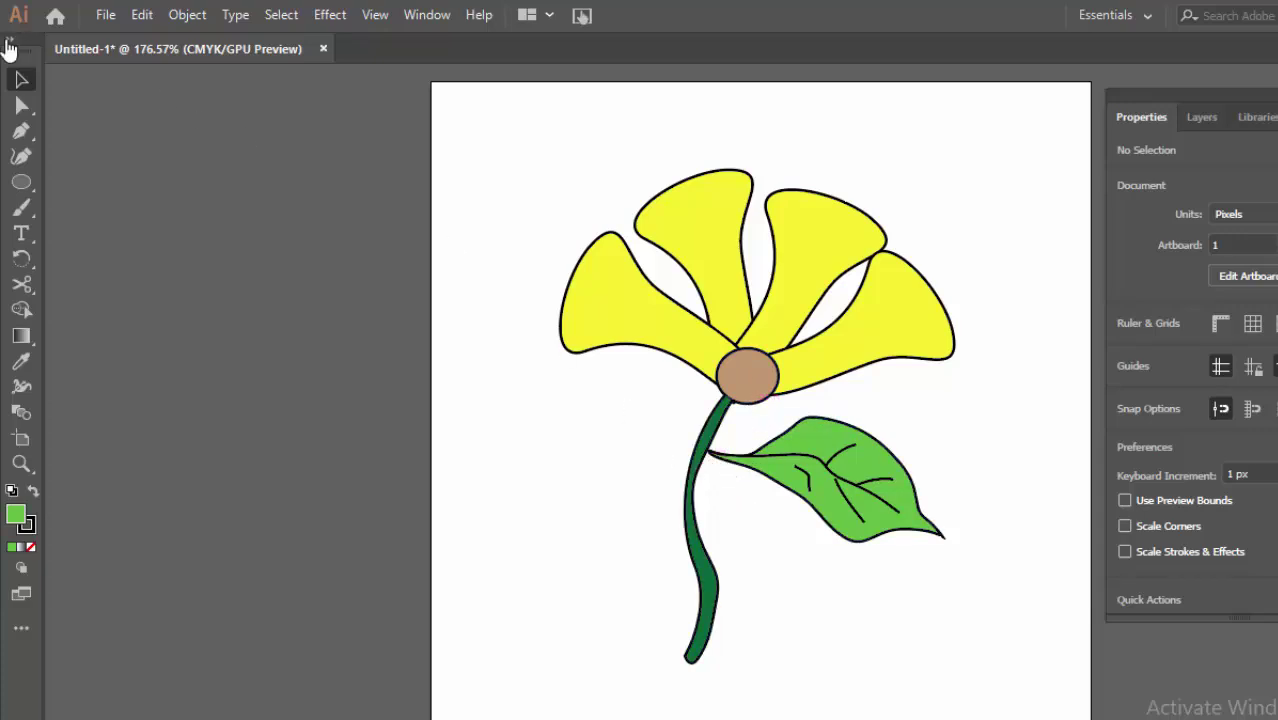
# Draw a small circle, about 40 px wide, to the left of the stem
pyautogui.click(25, 157)
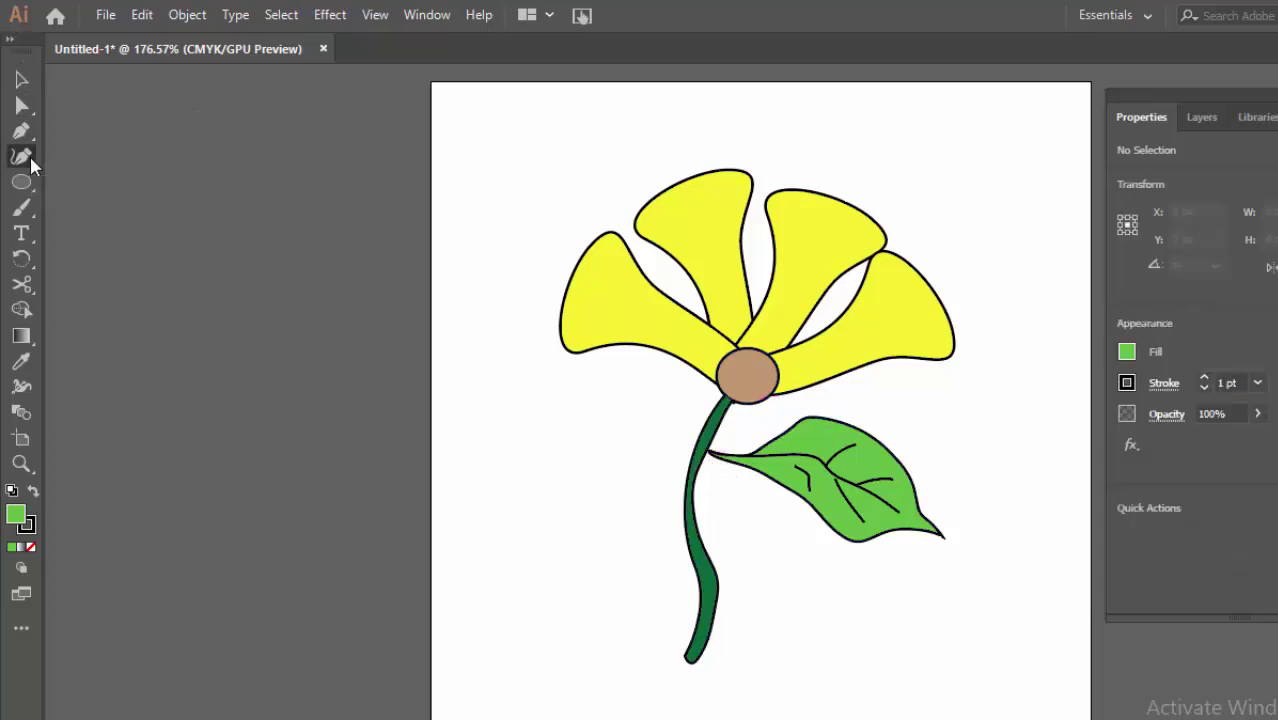
pyautogui.moveTo(31, 134); pyautogui.dragTo(81, 131)
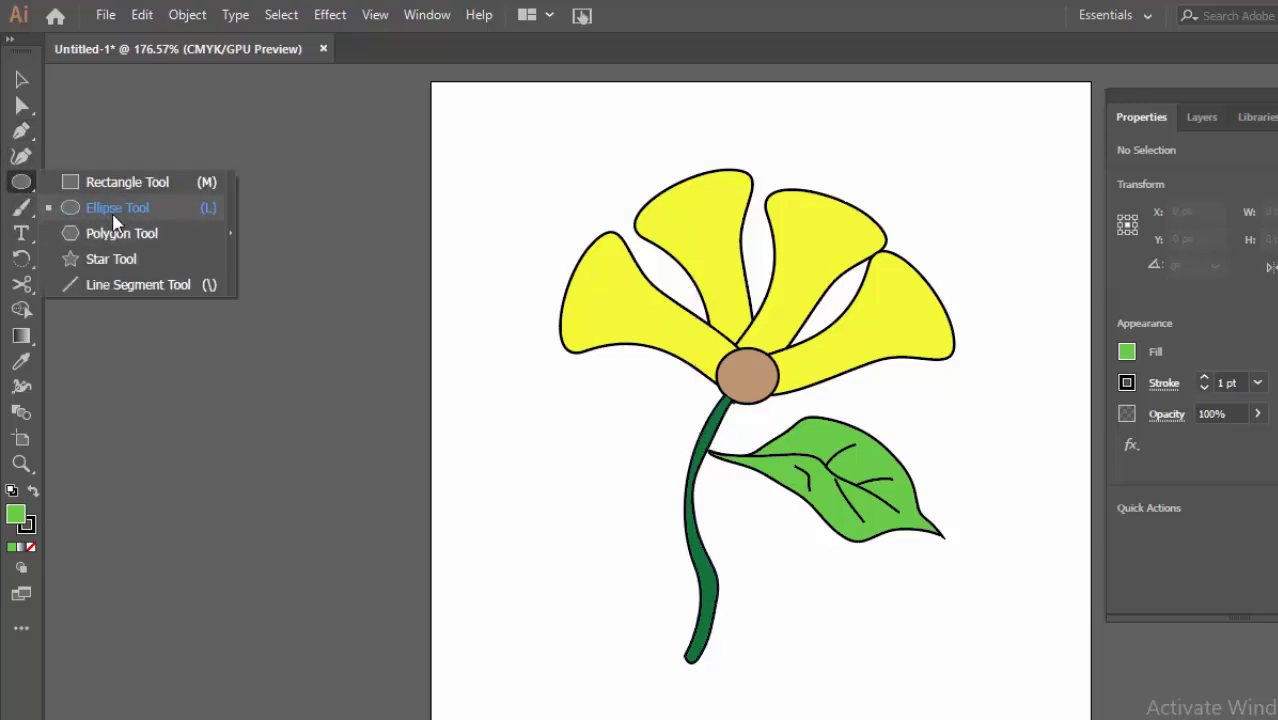
pyautogui.moveTo(24, 188); pyautogui.dragTo(110, 207)
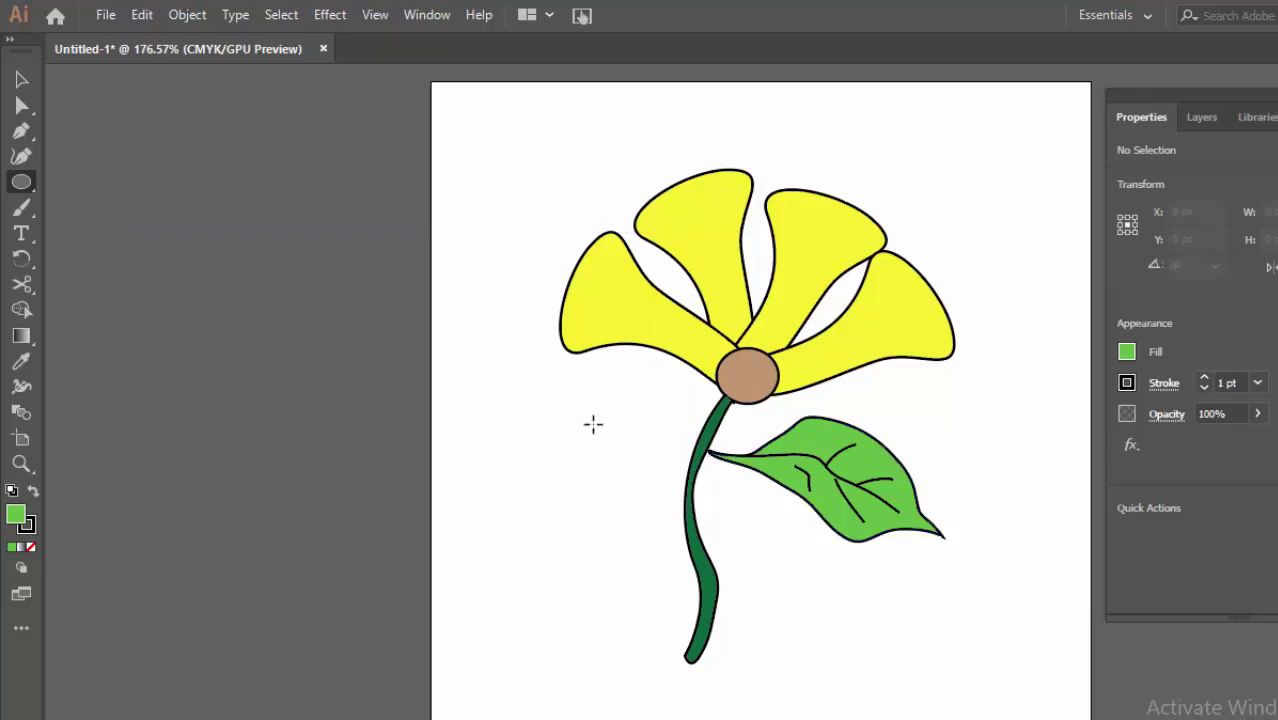
pyautogui.moveTo(593, 424); pyautogui.dragTo(680, 511)
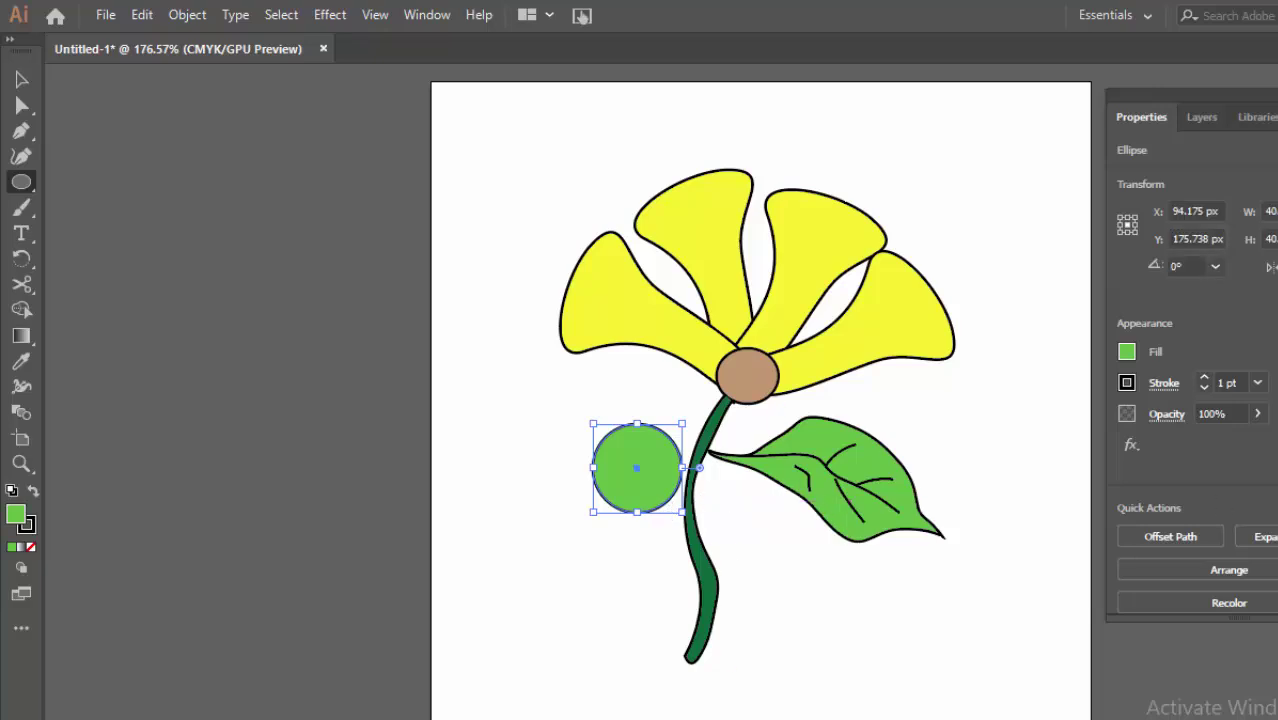
# Give the circle a strong orange fill in the Color Mixer
pyautogui.click(1127, 353)
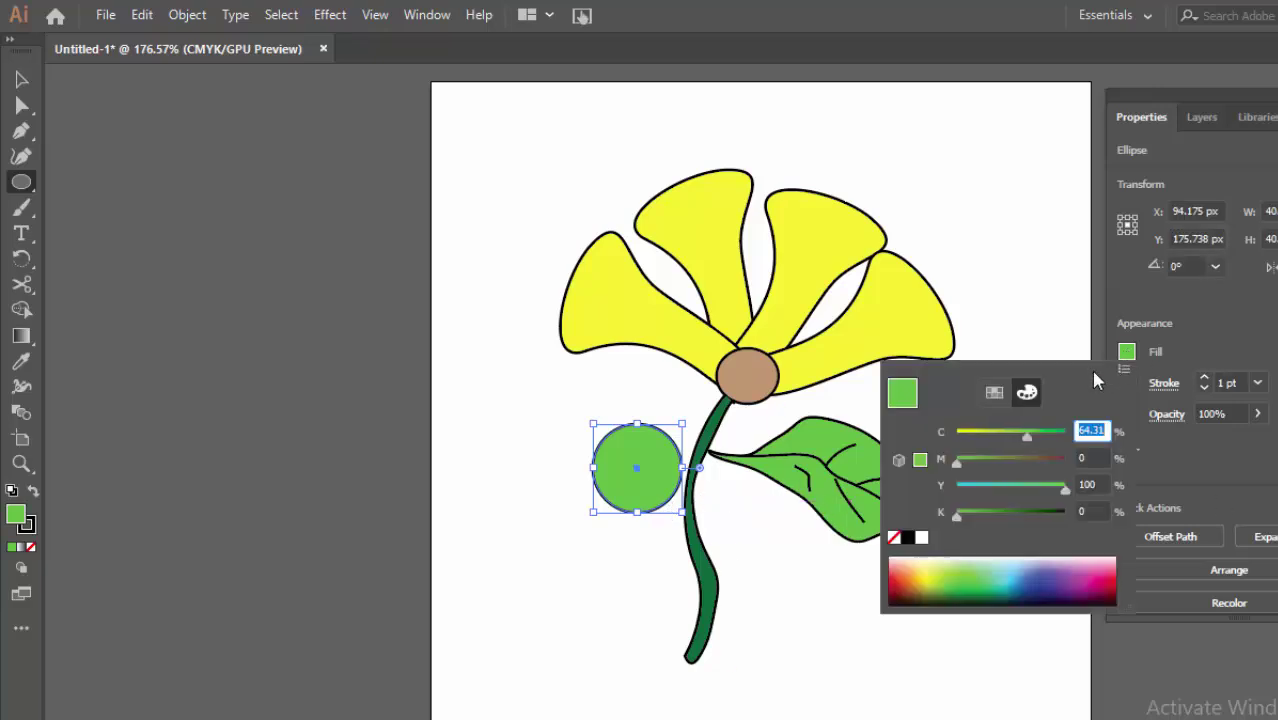
pyautogui.click(925, 576)
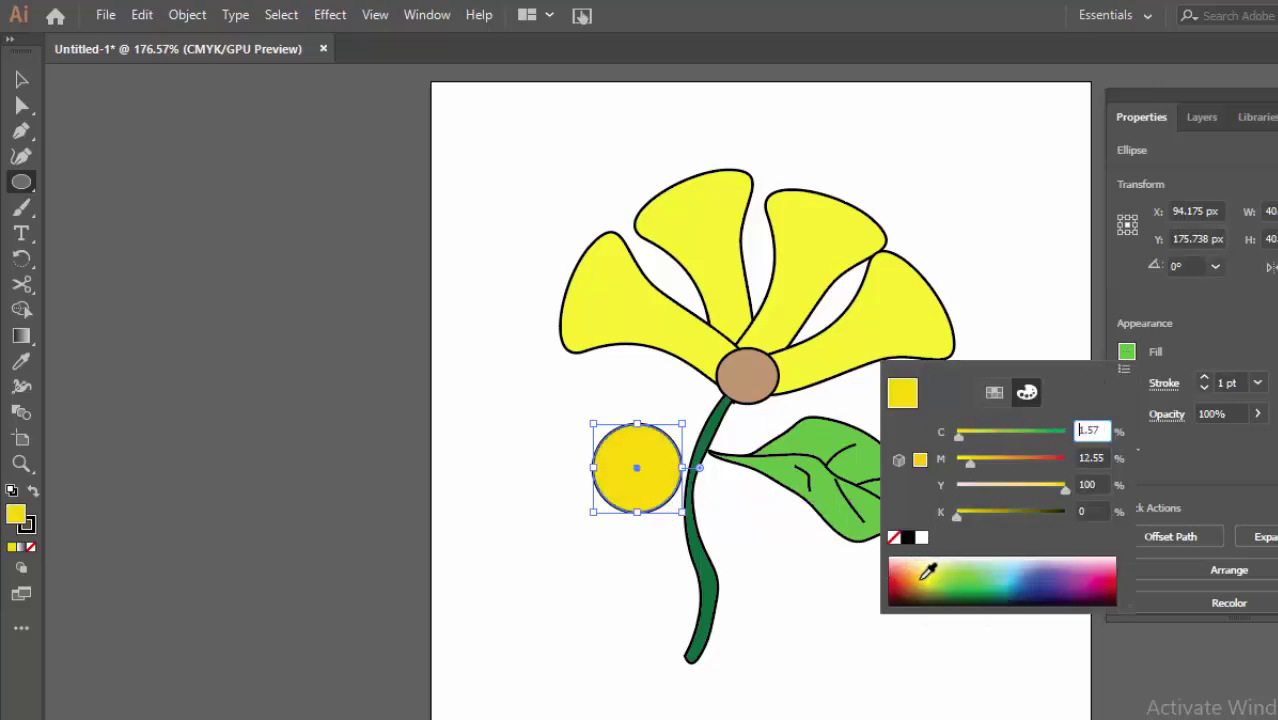
pyautogui.moveTo(931, 565); pyautogui.dragTo(937, 558)
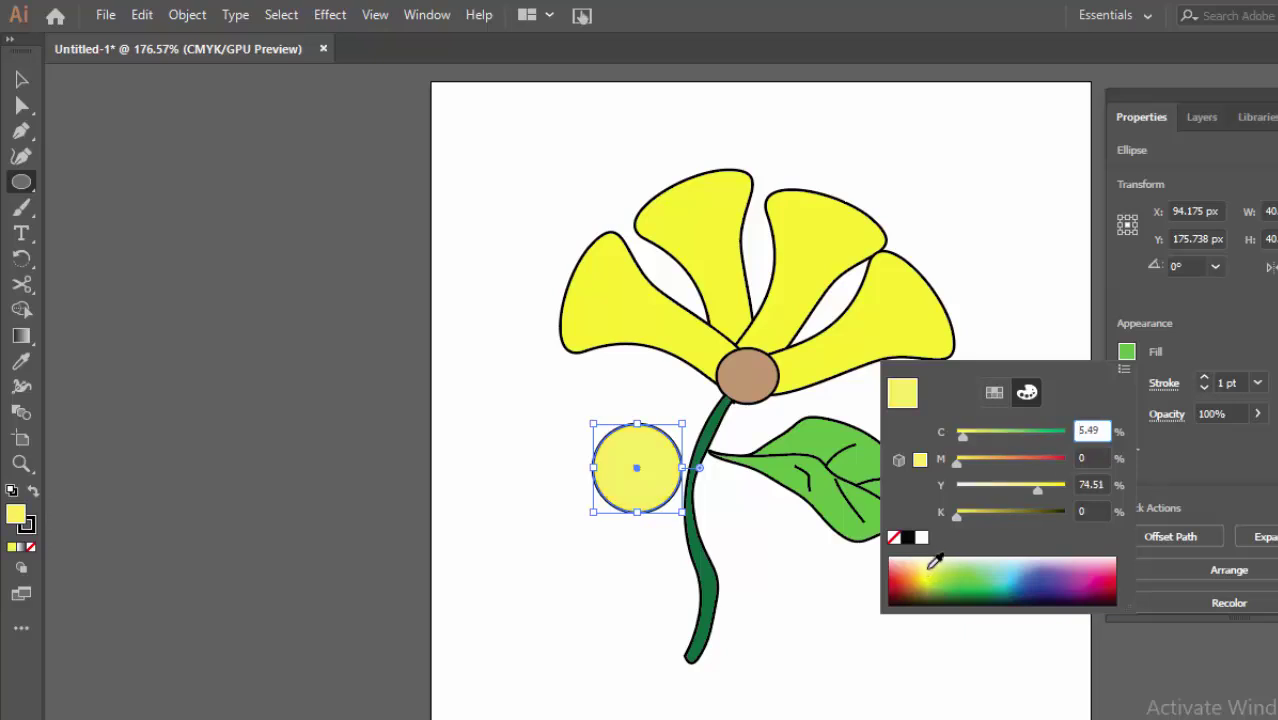
pyautogui.click(948, 573)
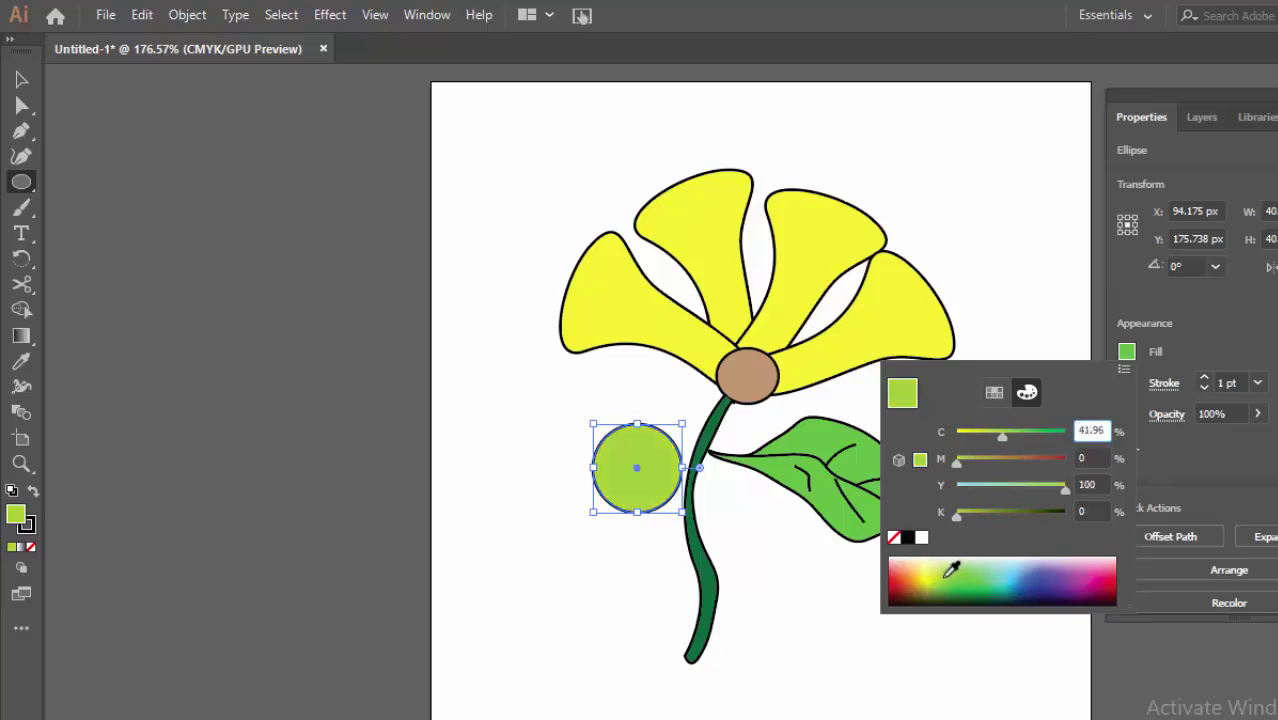
pyautogui.click(973, 564)
pyautogui.click(970, 562)
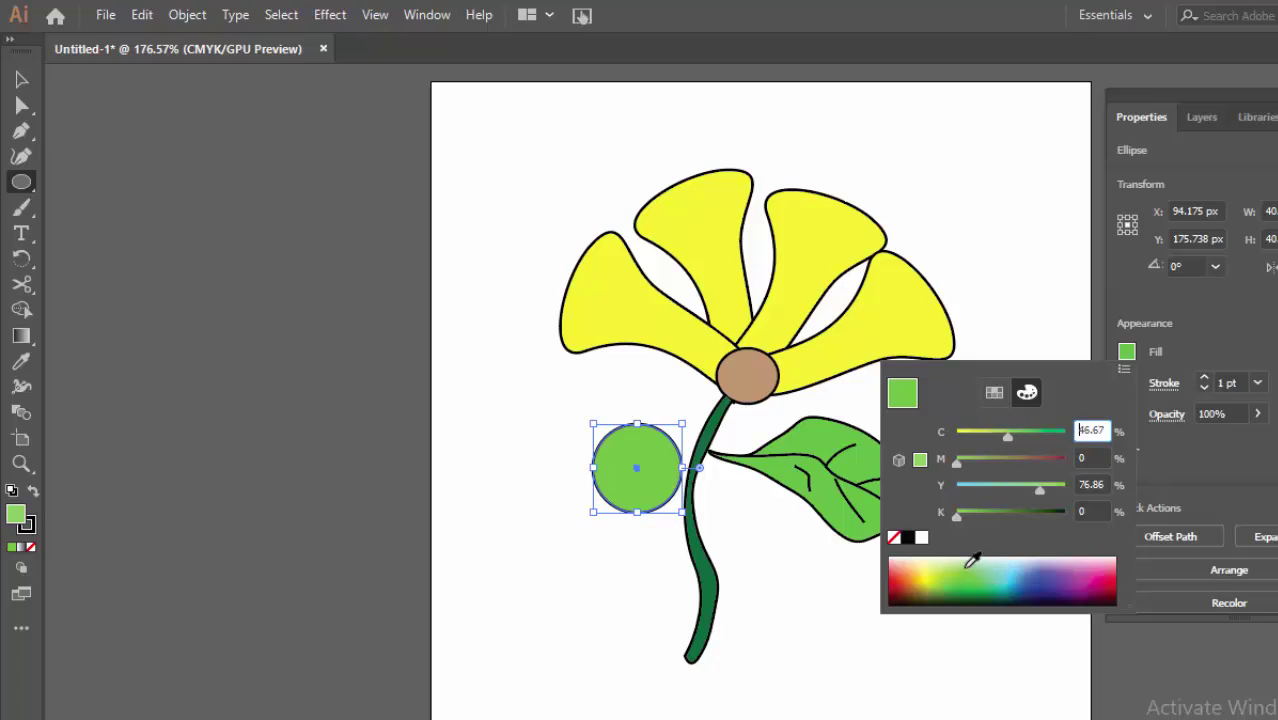
pyautogui.click(916, 576)
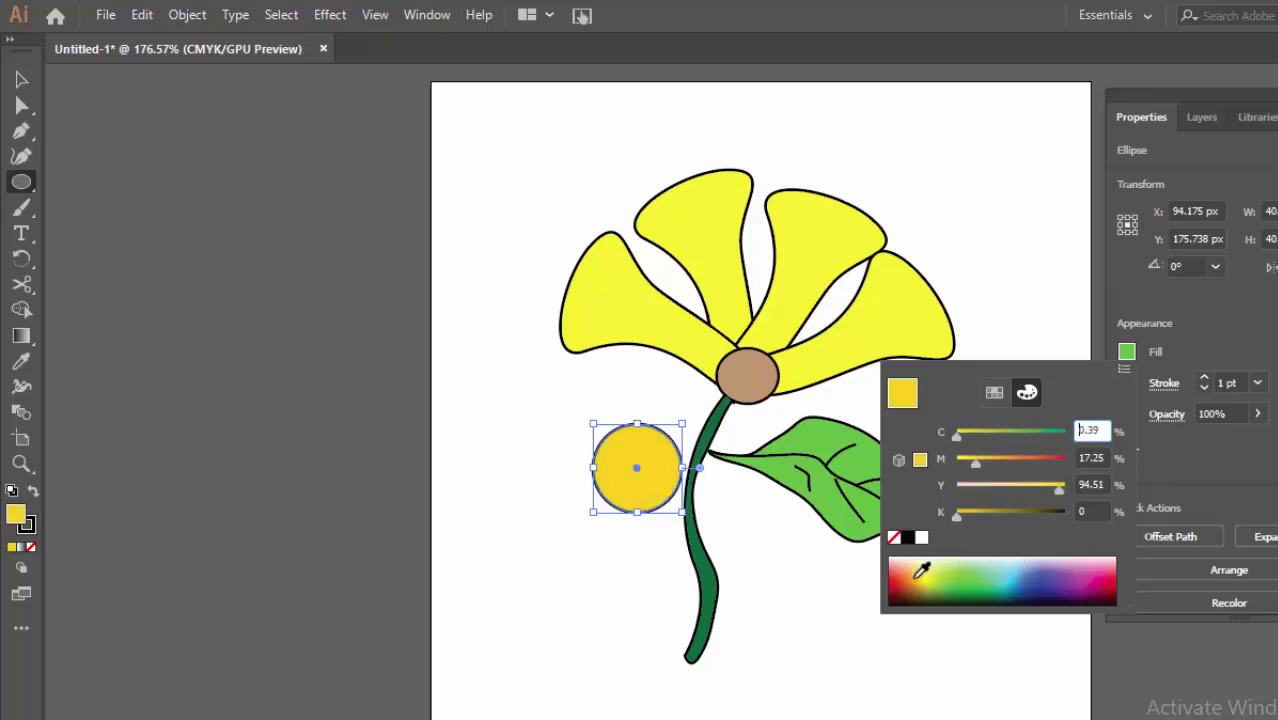
pyautogui.click(917, 558)
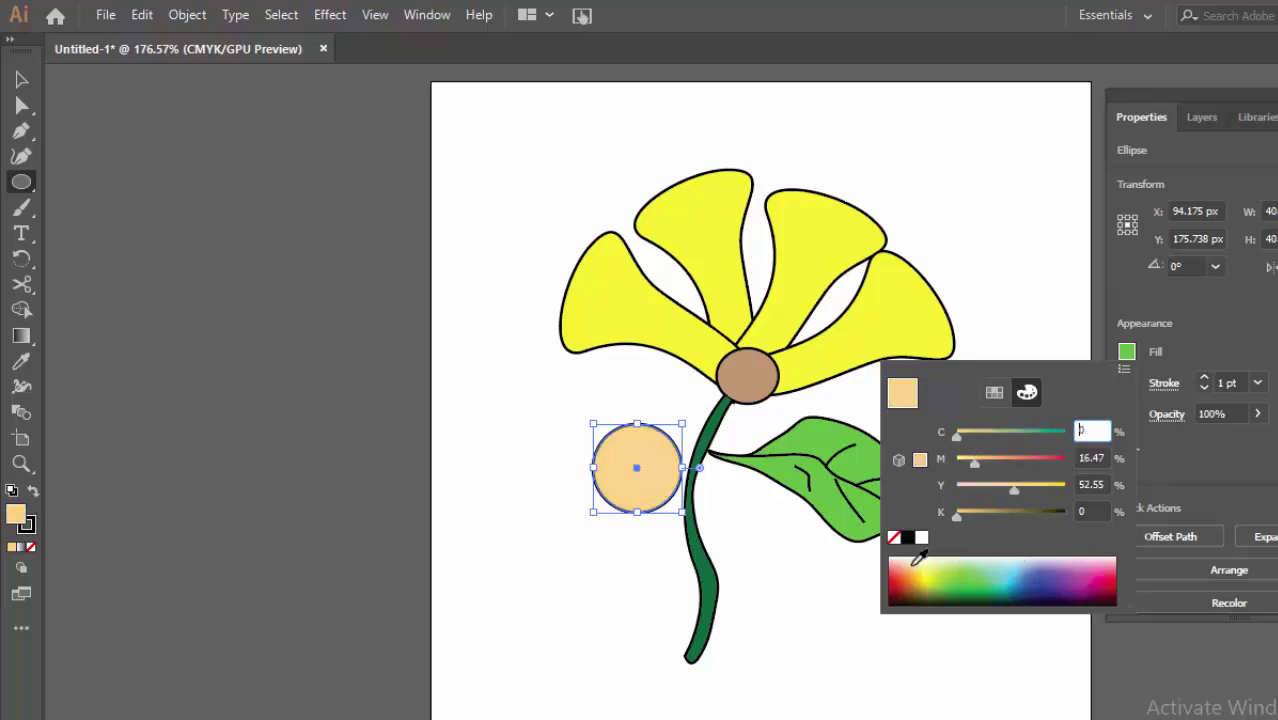
pyautogui.click(917, 560)
pyautogui.click(920, 568)
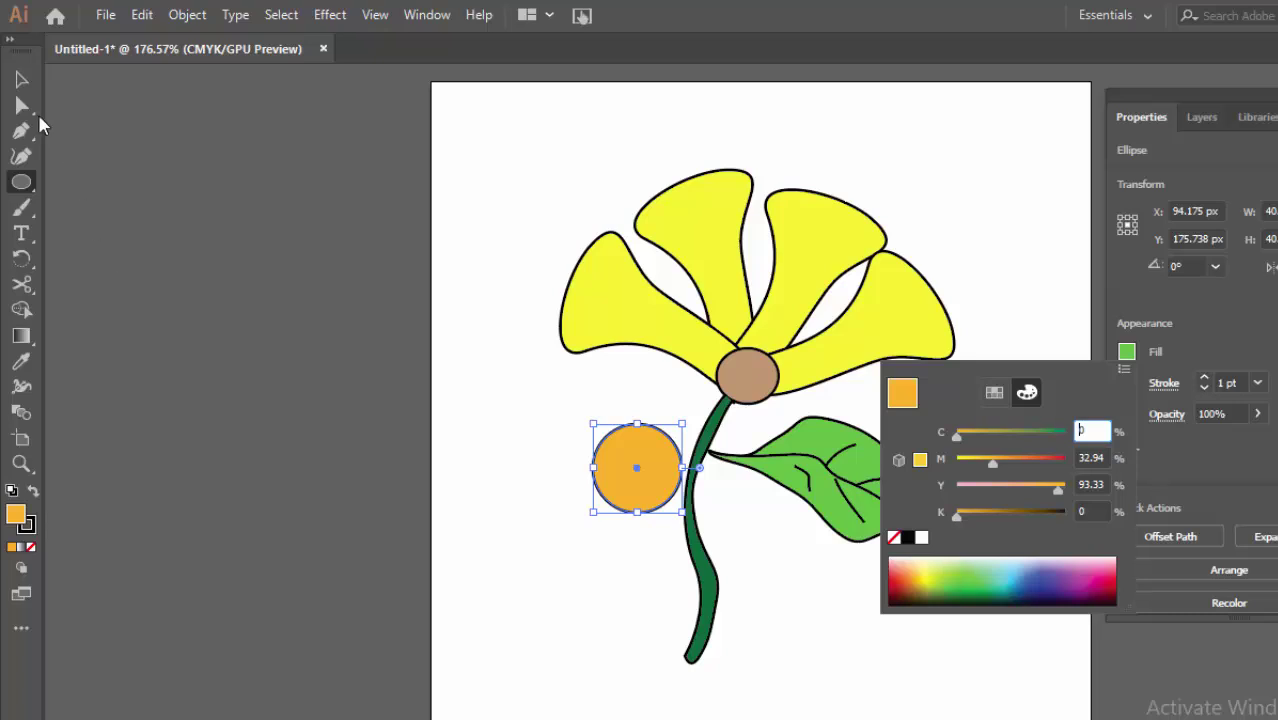
pyautogui.click(1043, 301)
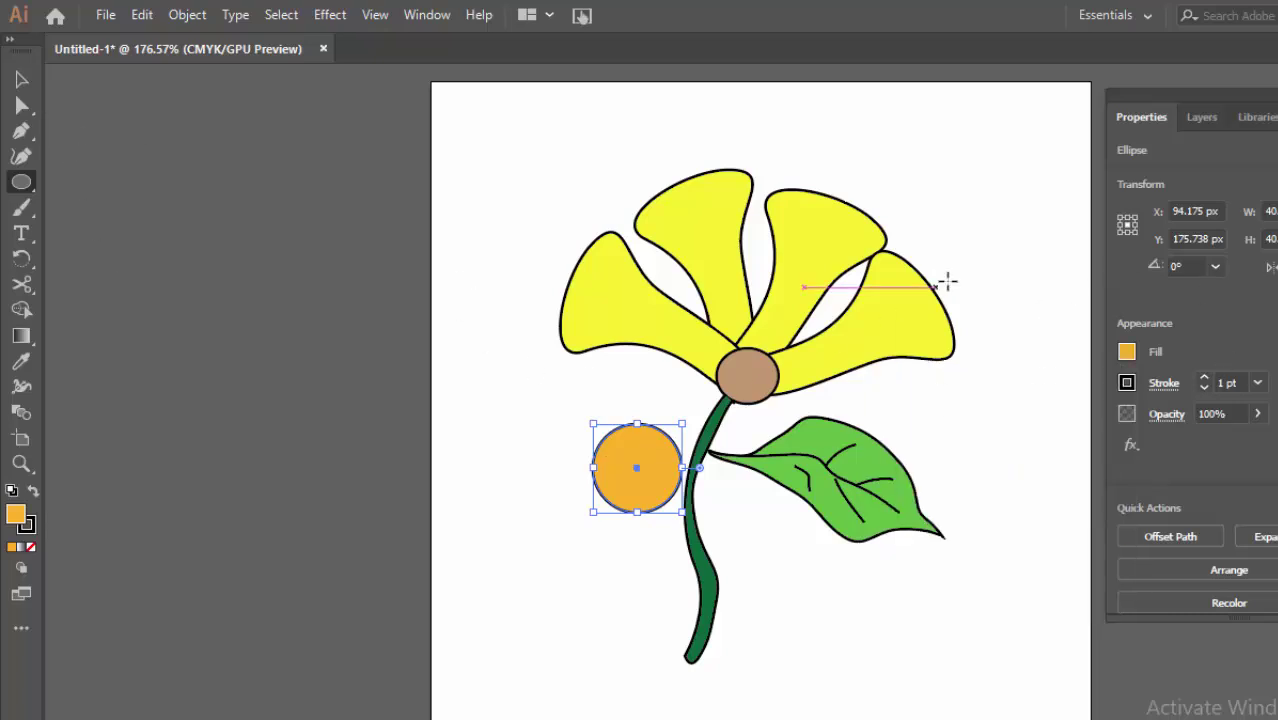
pyautogui.click(1045, 296)
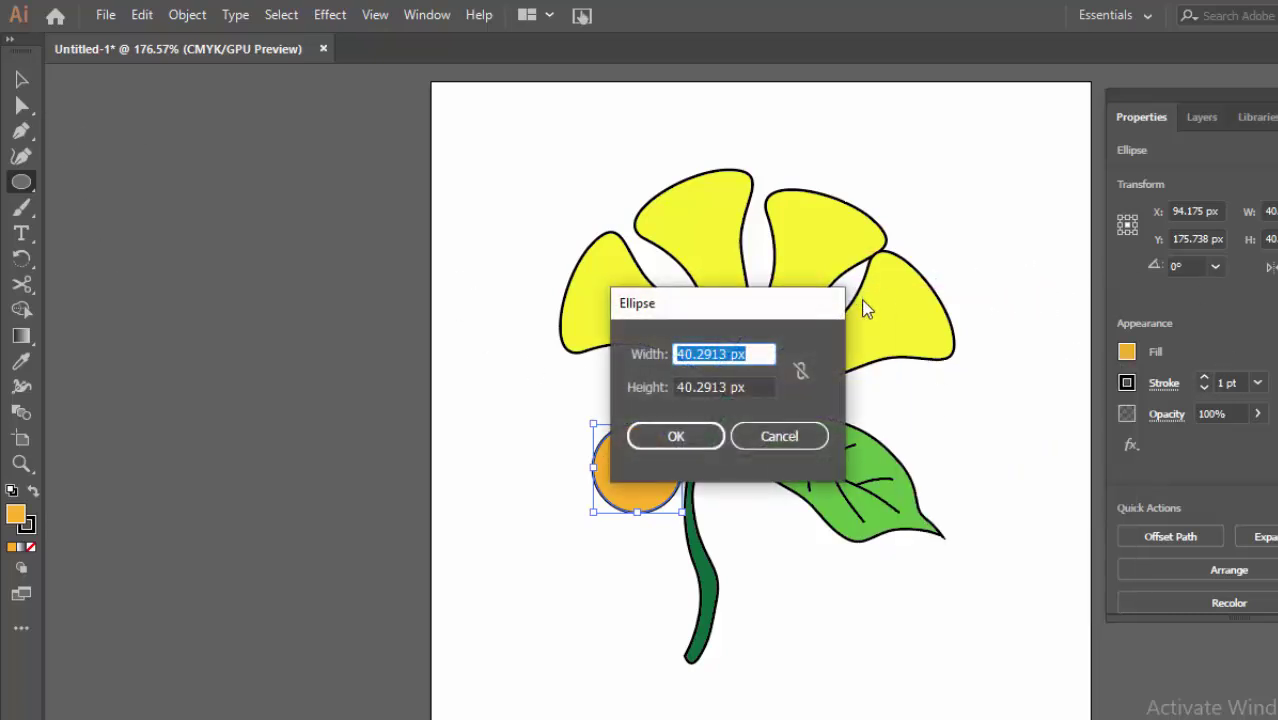
pyautogui.click(797, 433)
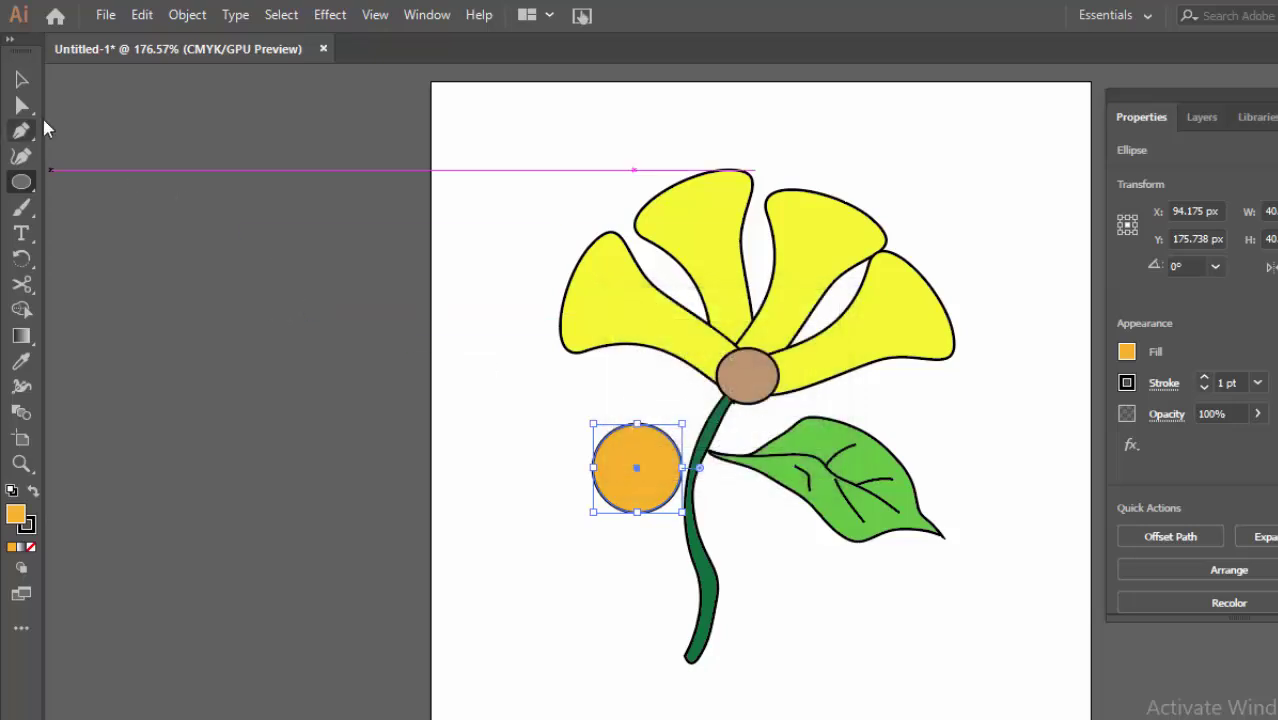
pyautogui.click(21, 82)
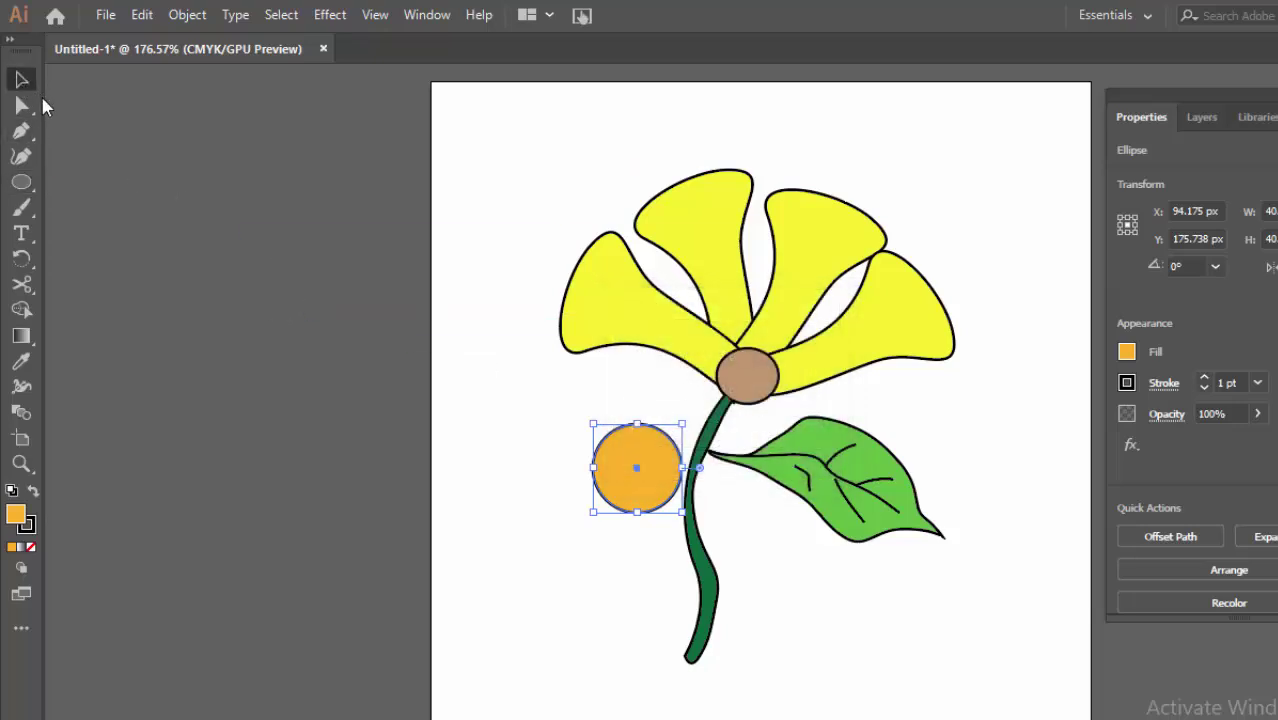
pyautogui.click(24, 104)
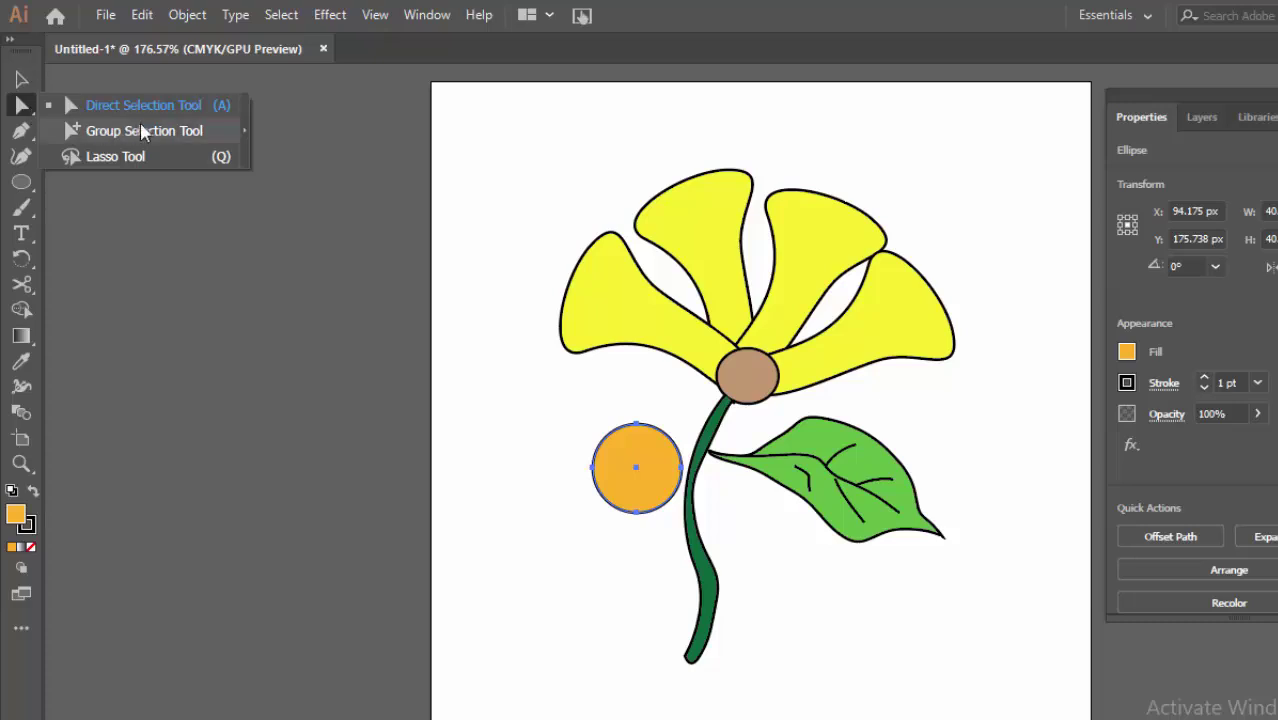
# Drag the circle's side and top anchors into a pear shape, narrow on top, wide below
pyautogui.click(142, 116)
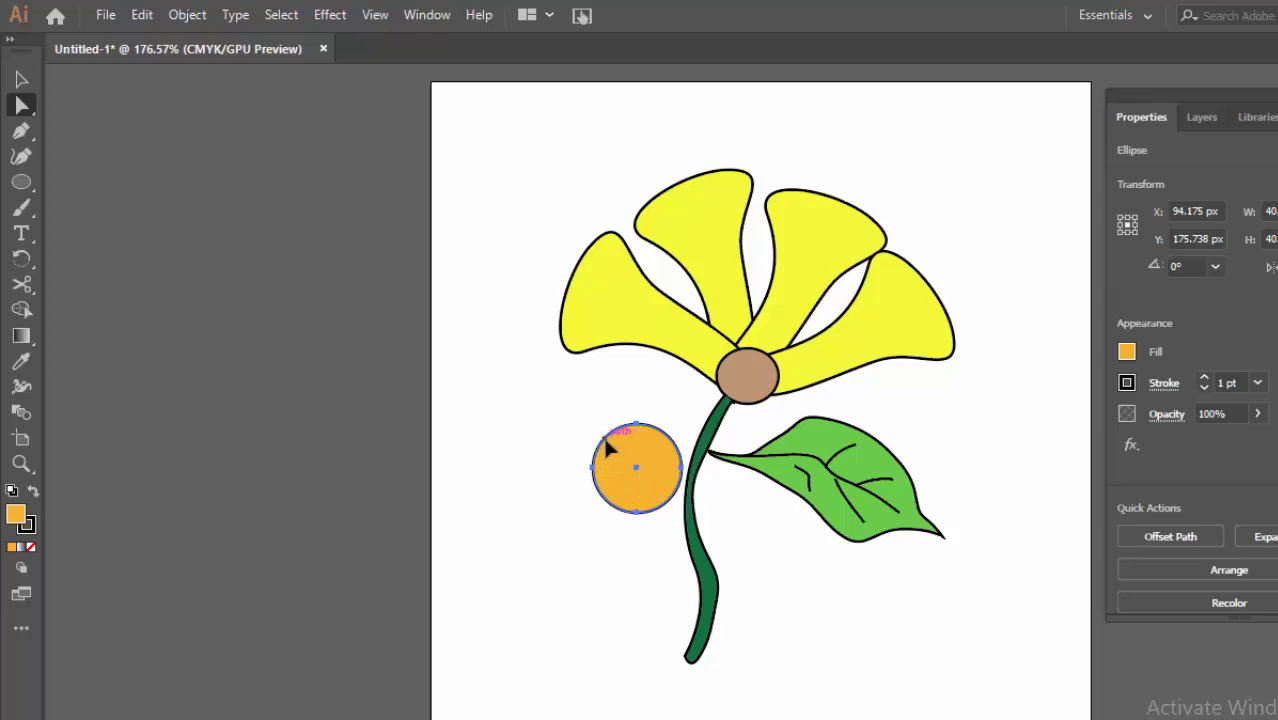
pyautogui.moveTo(606, 440)
pyautogui.mouseDown()
pyautogui.moveTo(595, 440)
pyautogui.moveTo(610, 443)
pyautogui.mouseUp()
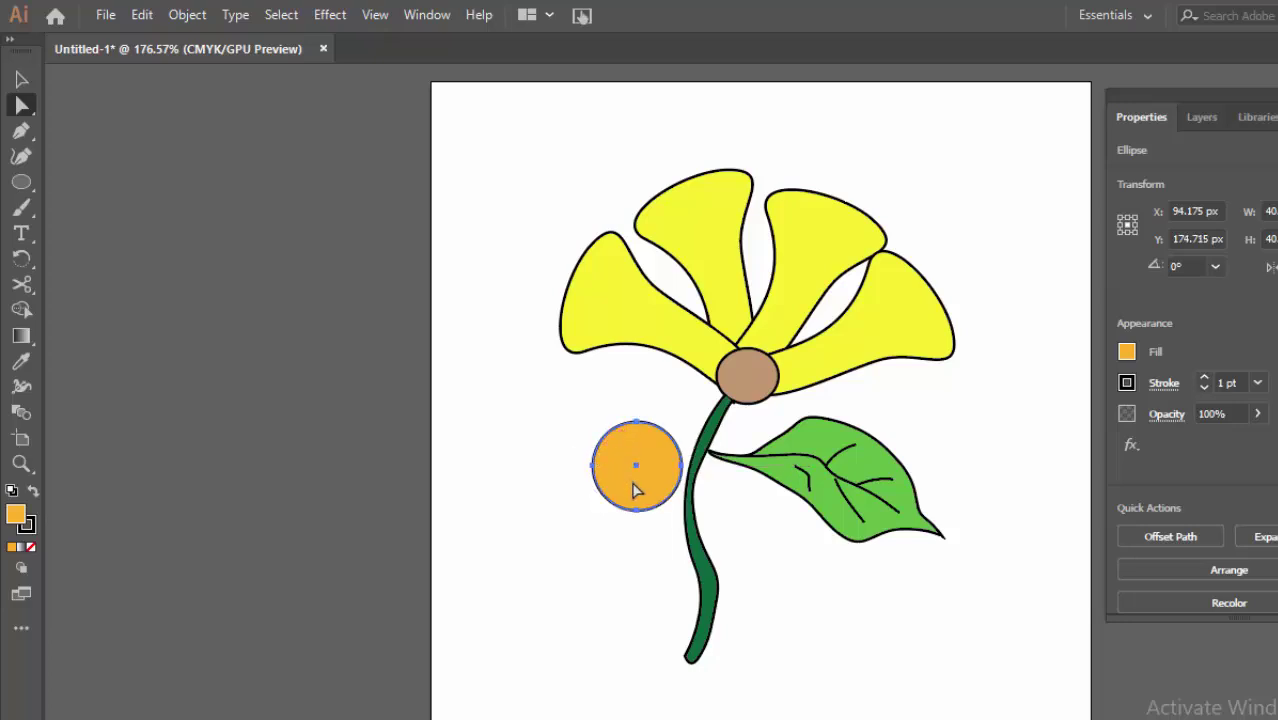
pyautogui.moveTo(30, 111); pyautogui.dragTo(73, 122)
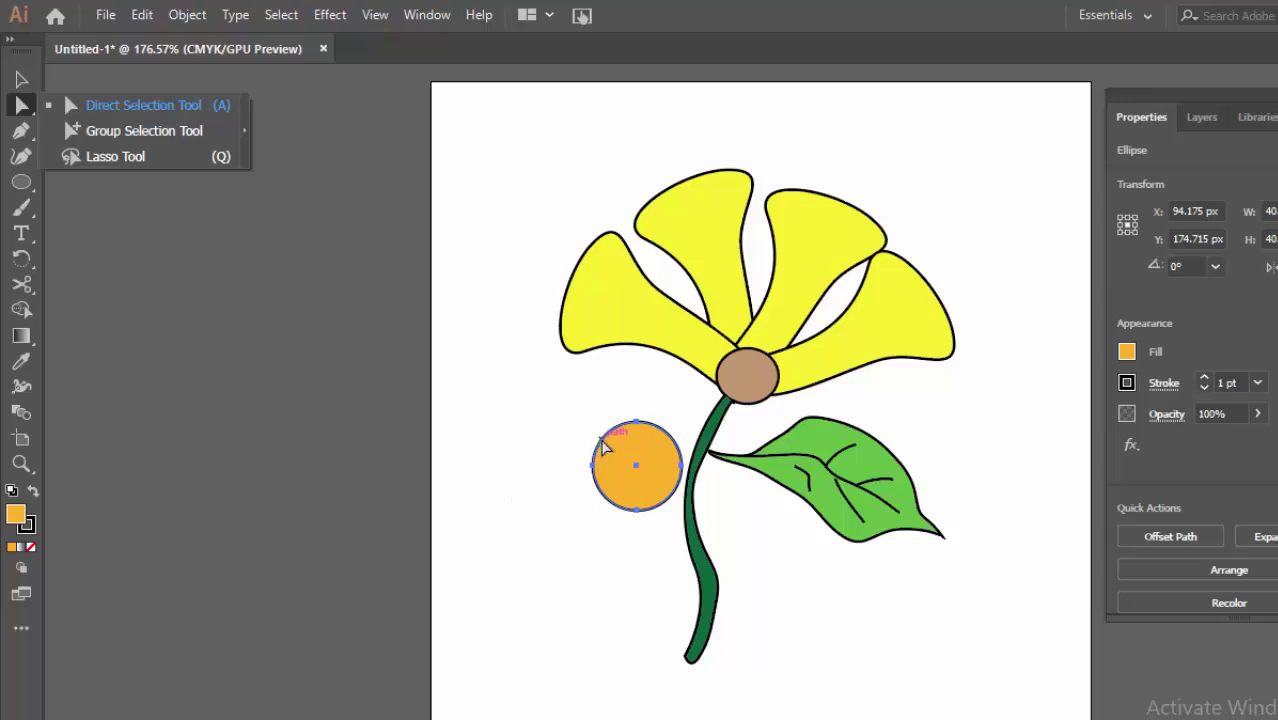
pyautogui.moveTo(603, 450); pyautogui.dragTo(597, 452)
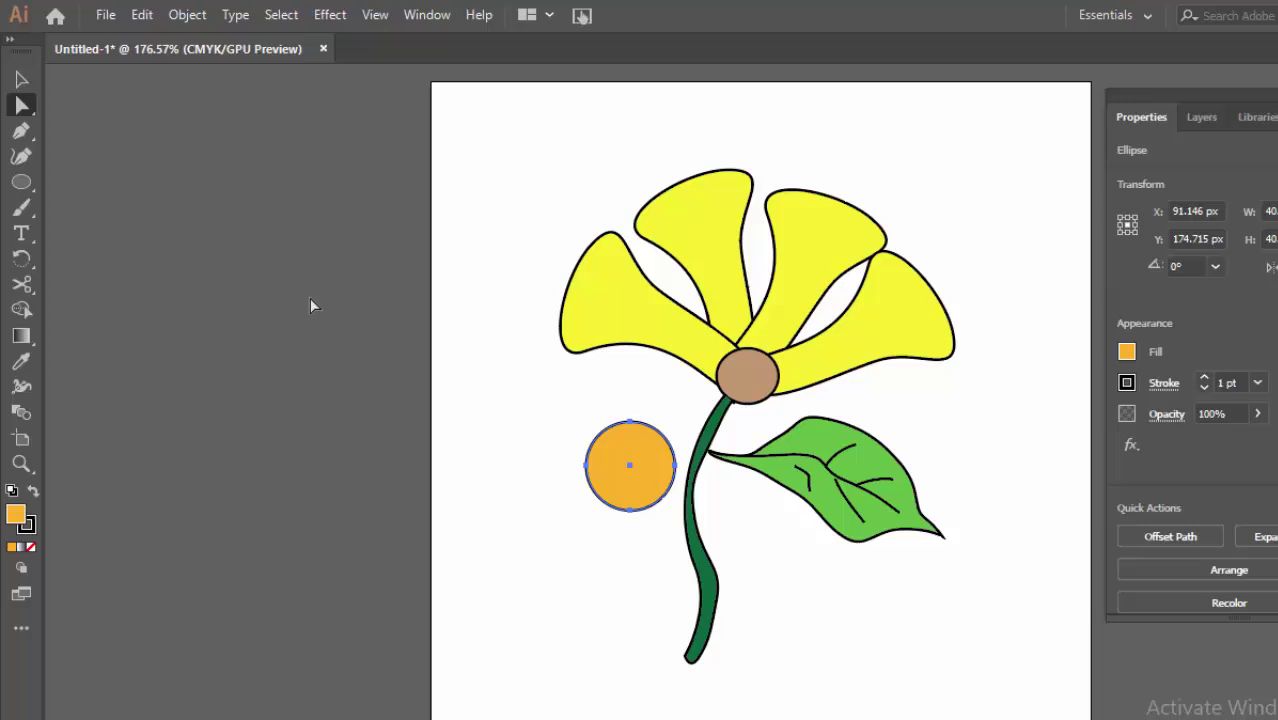
pyautogui.click(587, 466)
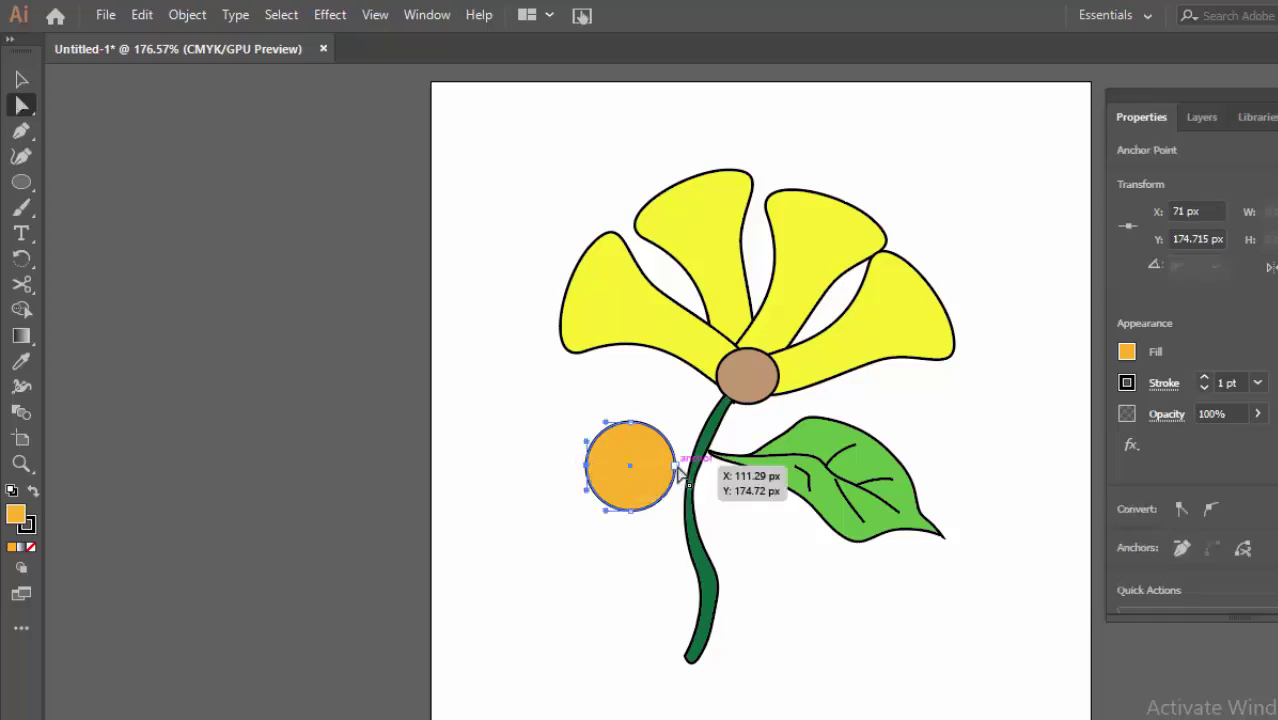
pyautogui.moveTo(679, 478); pyautogui.dragTo(680, 478)
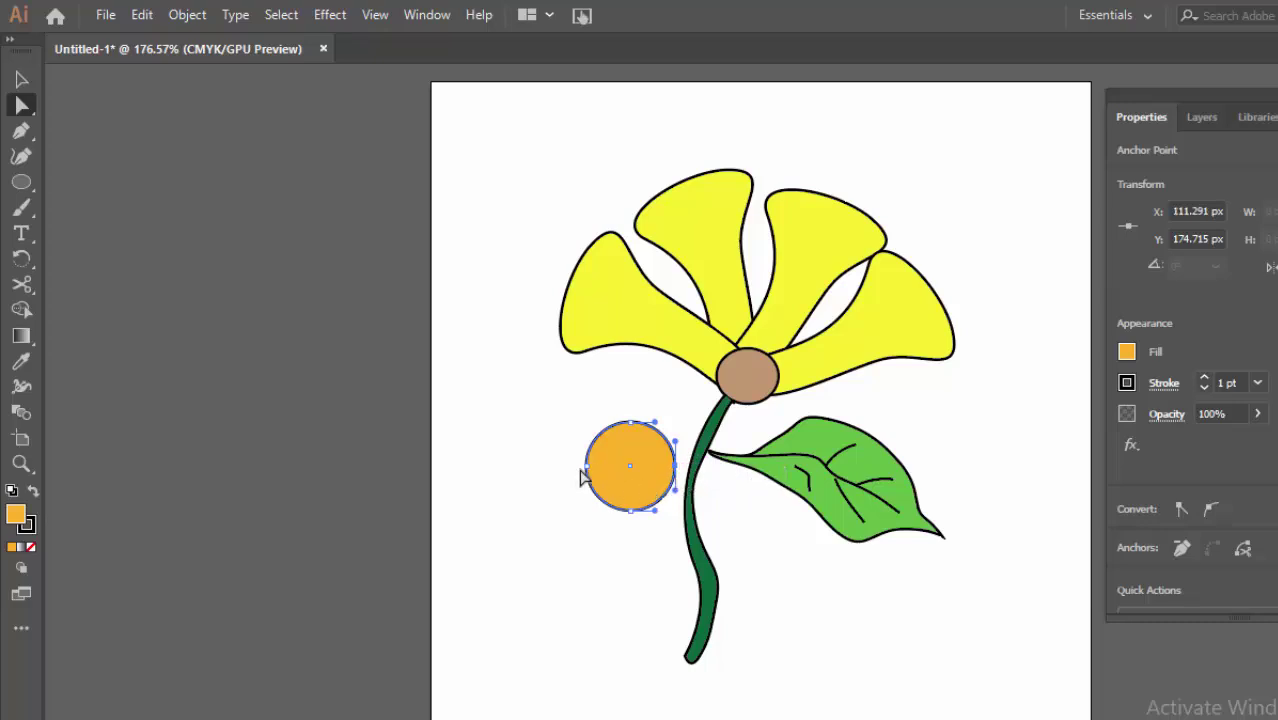
pyautogui.moveTo(581, 470); pyautogui.dragTo(597, 474)
pyautogui.moveTo(679, 478); pyautogui.dragTo(679, 480)
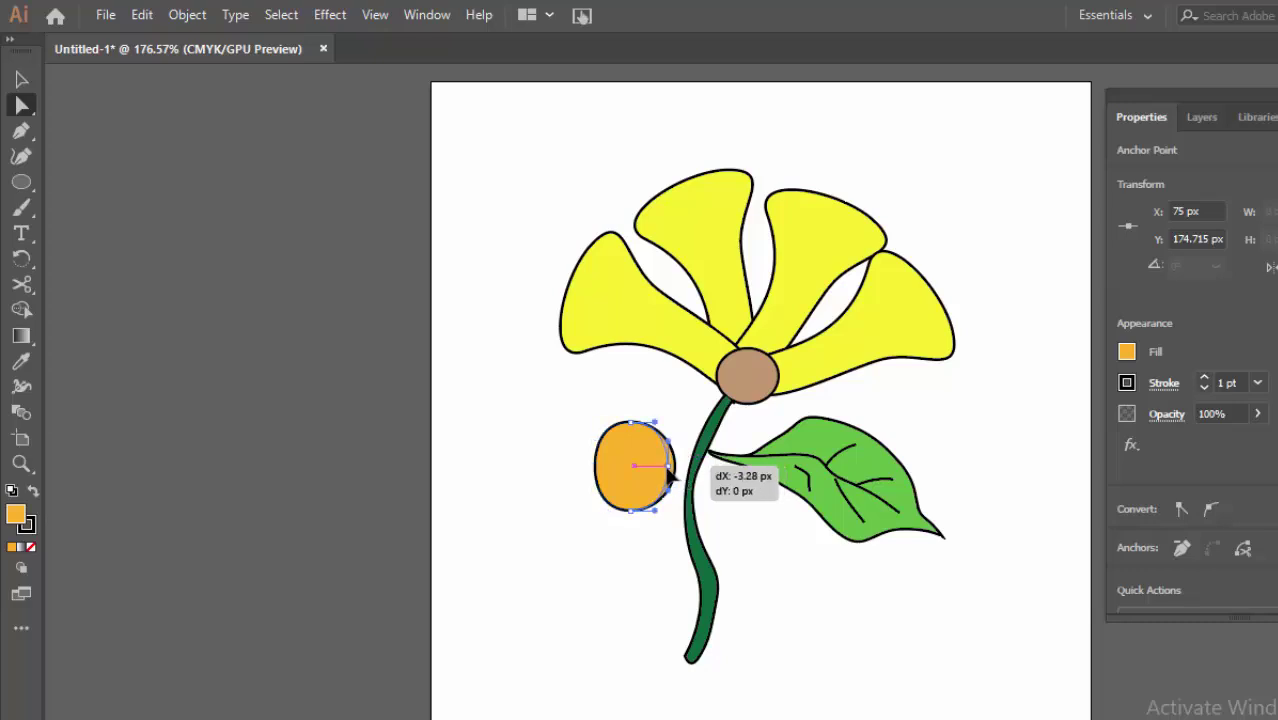
pyautogui.moveTo(679, 480); pyautogui.dragTo(666, 470)
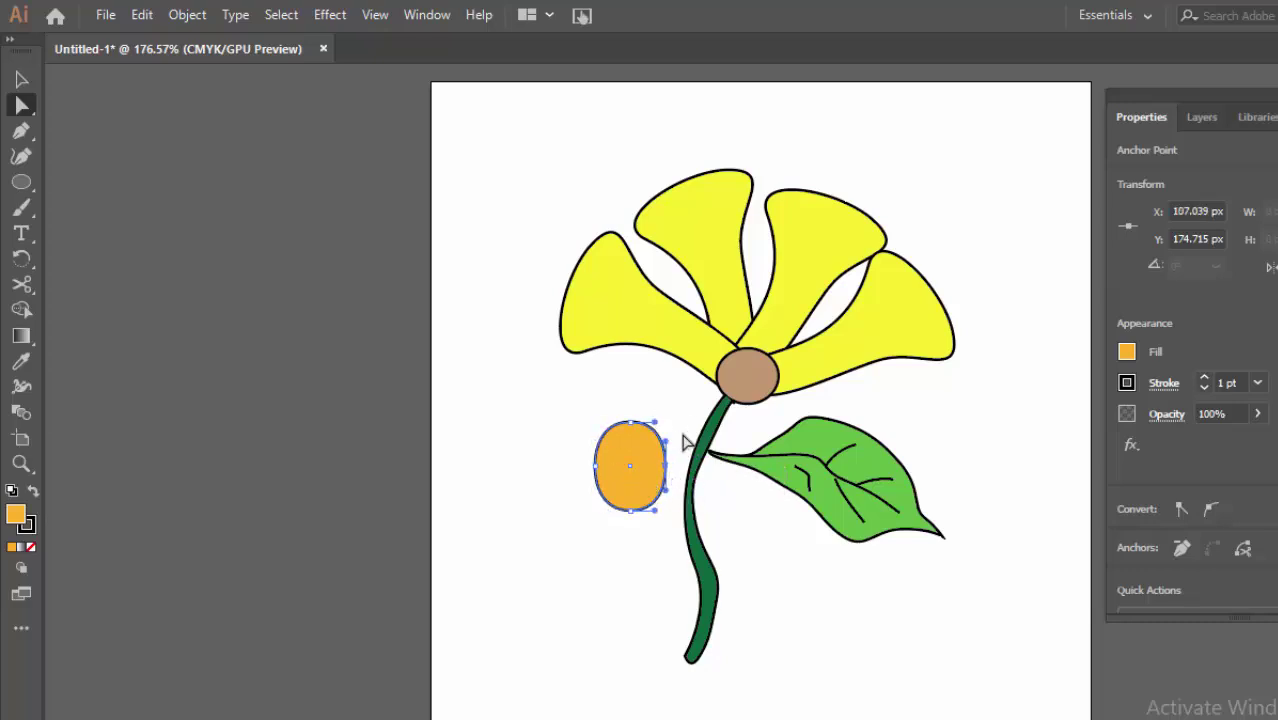
pyautogui.moveTo(630, 421); pyautogui.dragTo(634, 405)
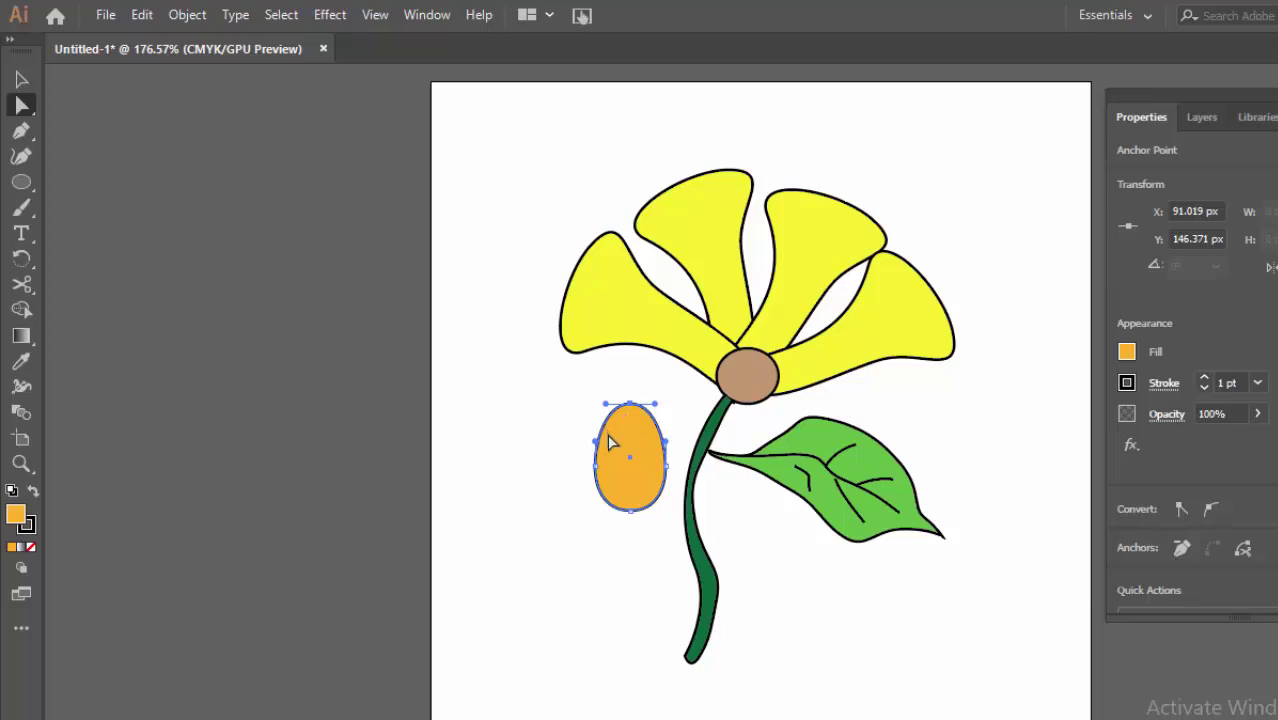
pyautogui.moveTo(594, 447)
pyautogui.mouseDown()
pyautogui.moveTo(668, 448)
pyautogui.moveTo(656, 442)
pyautogui.mouseUp()
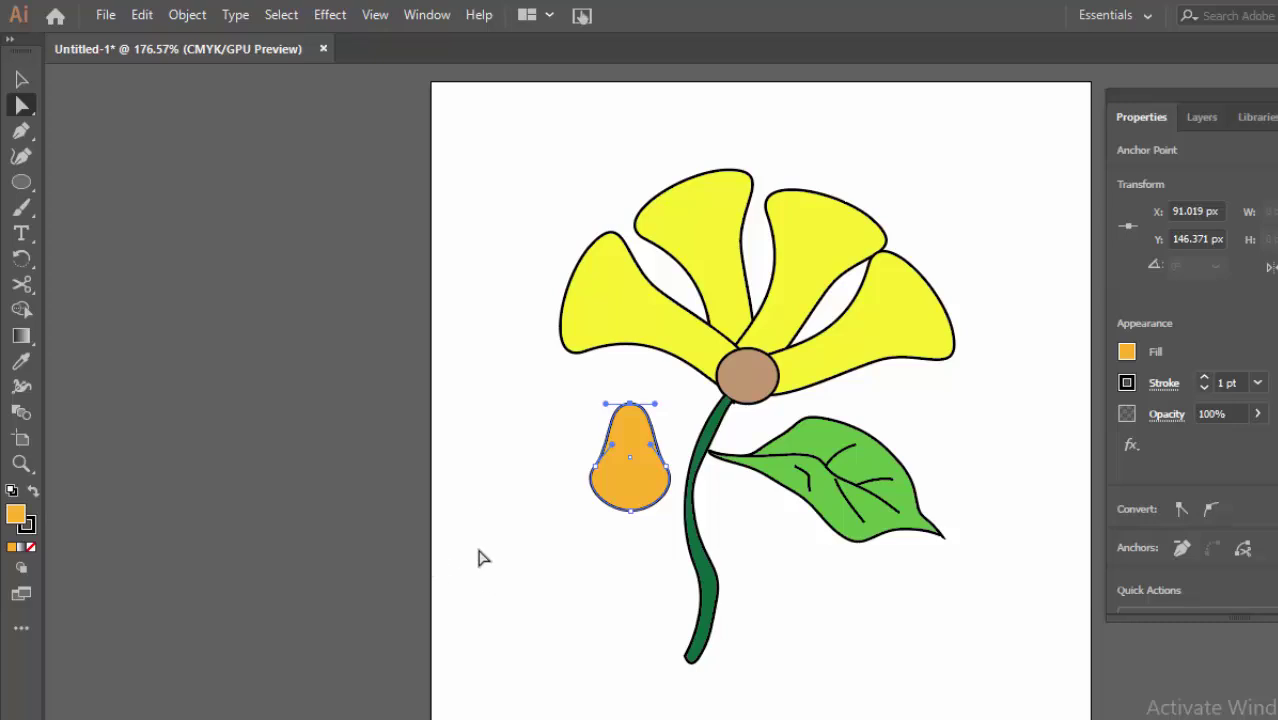
pyautogui.click(630, 513)
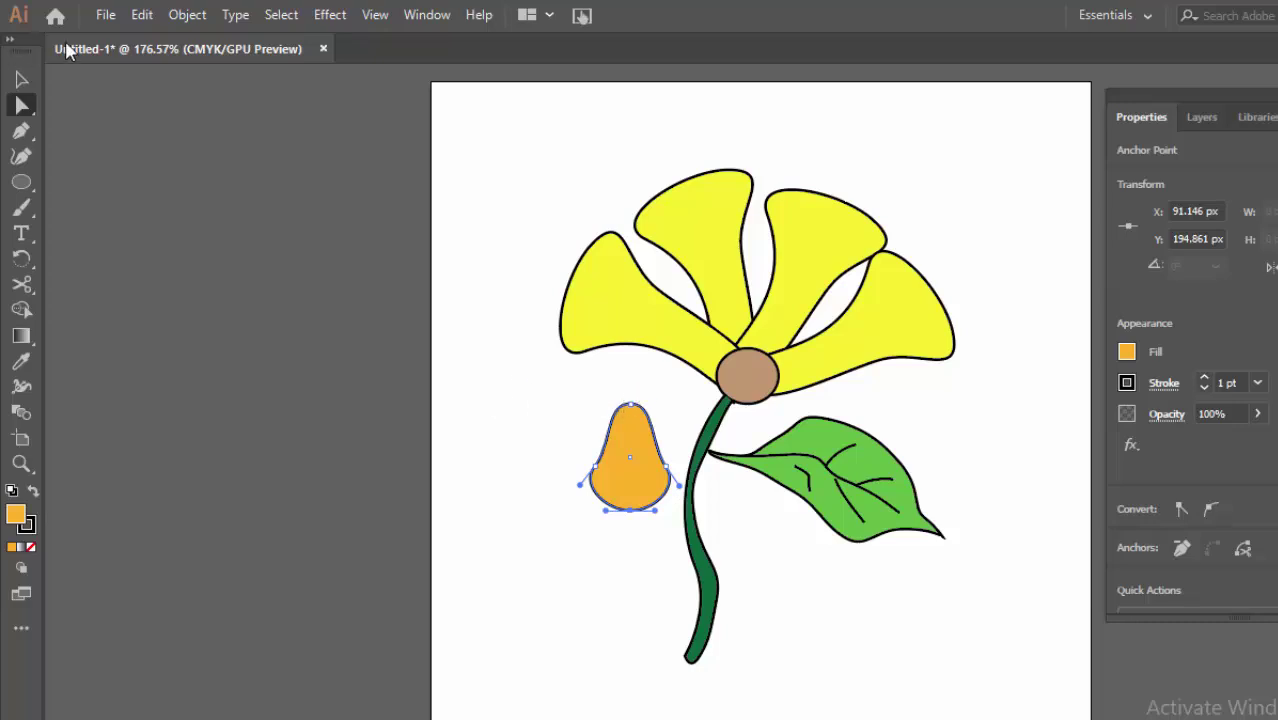
# Tilt the pear about 25° and place it on the stem just below the leaf
pyautogui.click(21, 79)
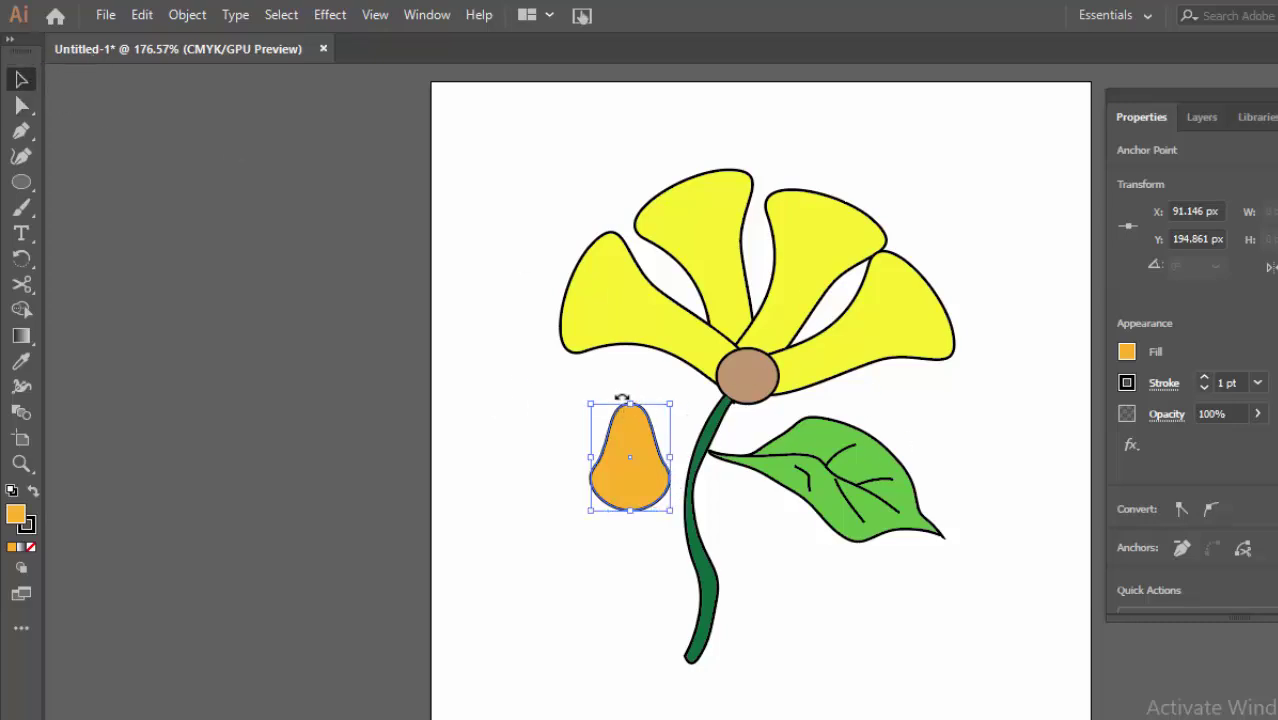
pyautogui.moveTo(626, 395); pyautogui.dragTo(651, 400)
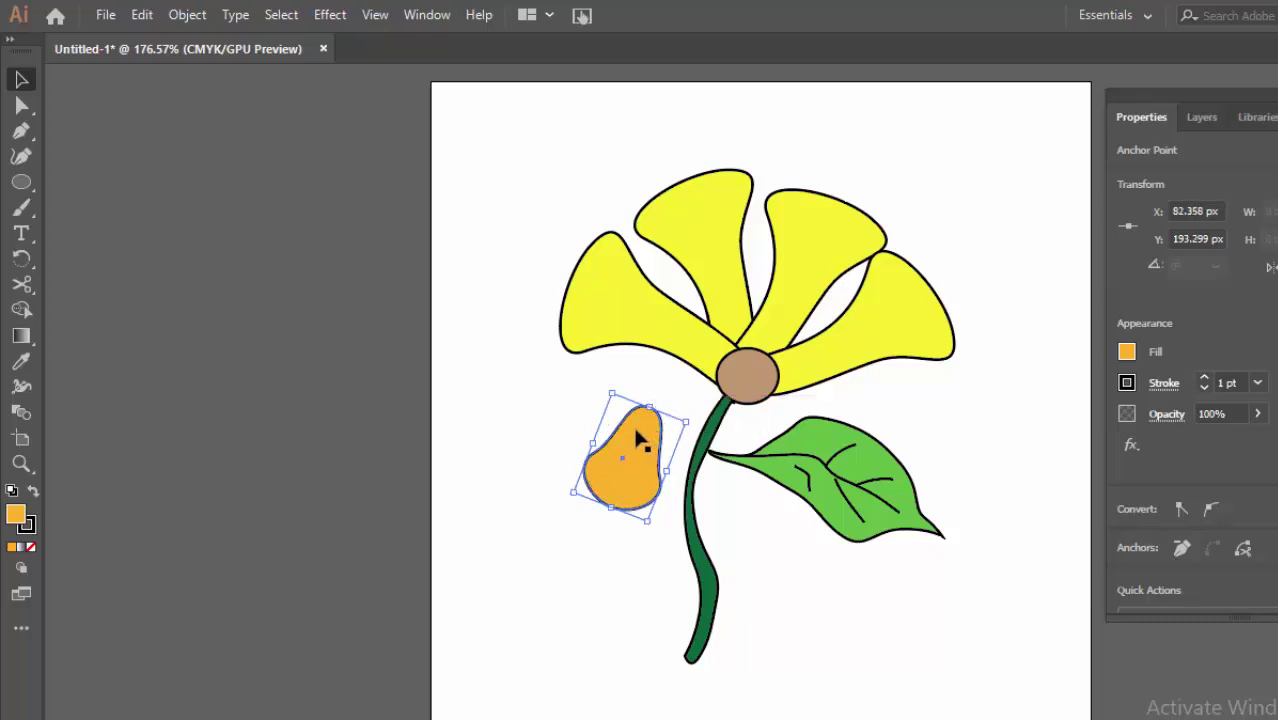
pyautogui.moveTo(636, 432); pyautogui.dragTo(727, 500)
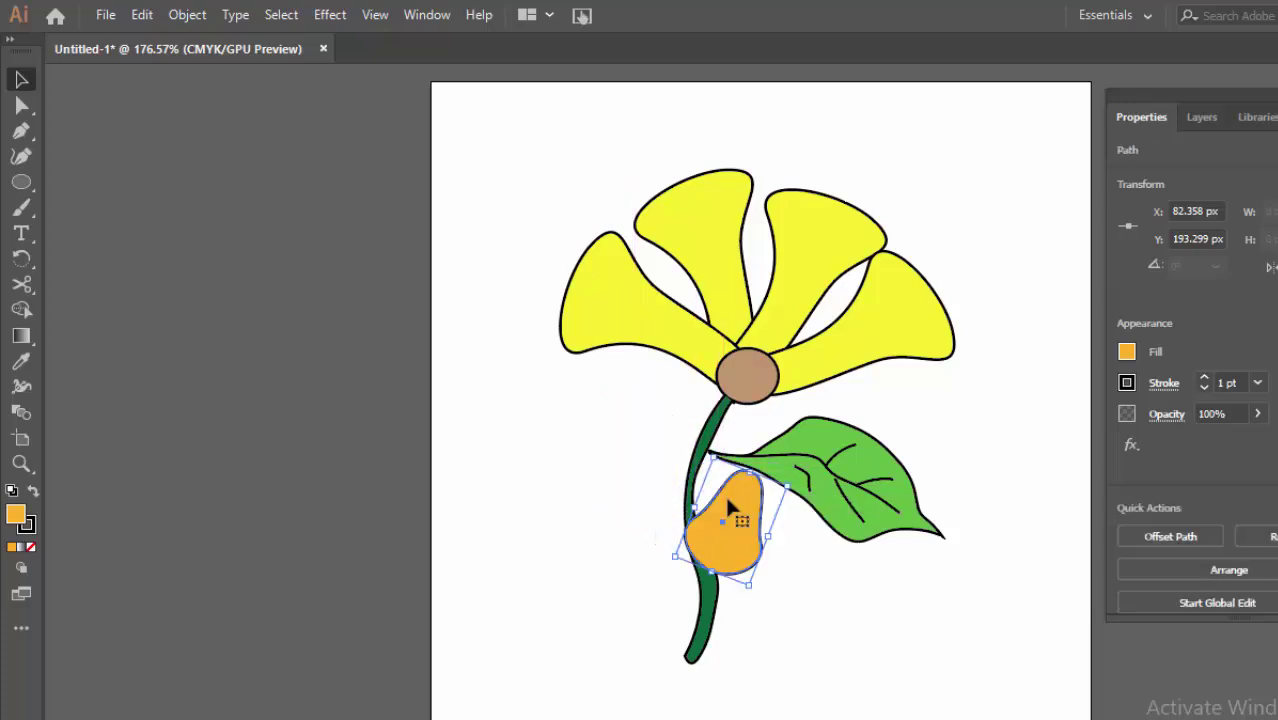
pyautogui.moveTo(732, 508); pyautogui.dragTo(774, 550)
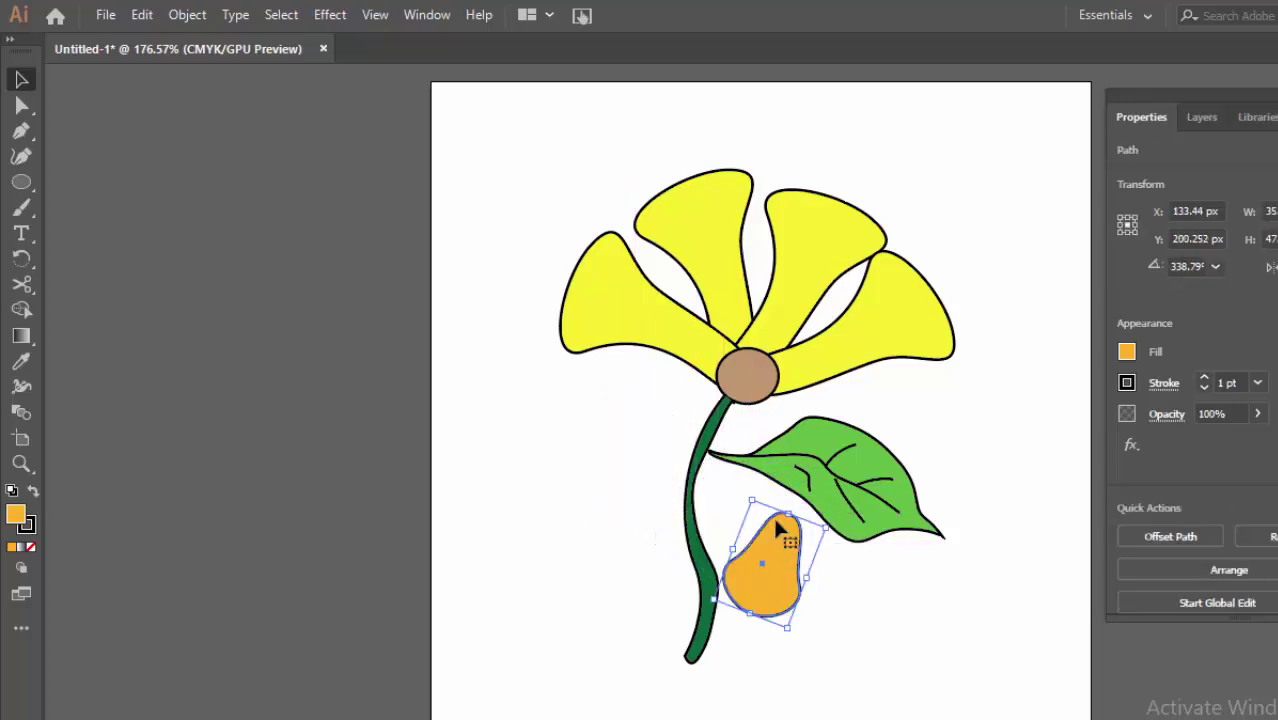
pyautogui.moveTo(792, 504)
pyautogui.mouseDown()
pyautogui.moveTo(742, 507)
pyautogui.moveTo(744, 520)
pyautogui.mouseUp()
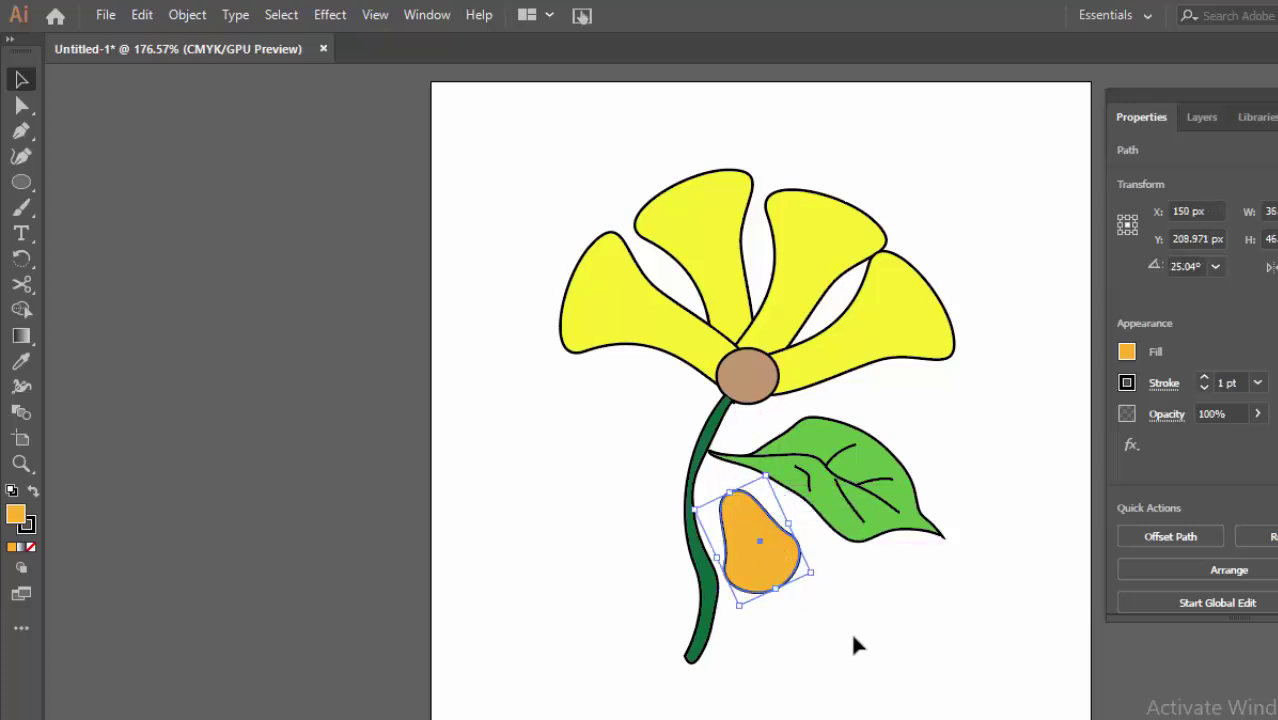
pyautogui.click(21, 131)
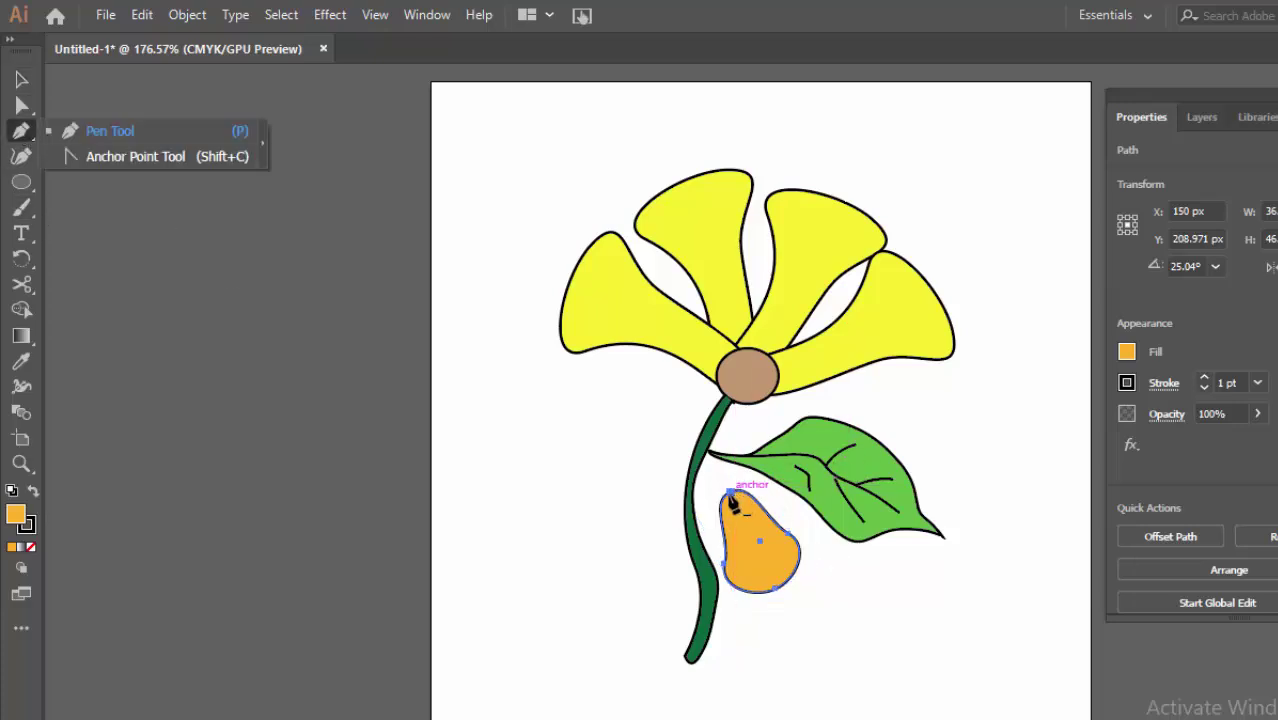
pyautogui.click(100, 131)
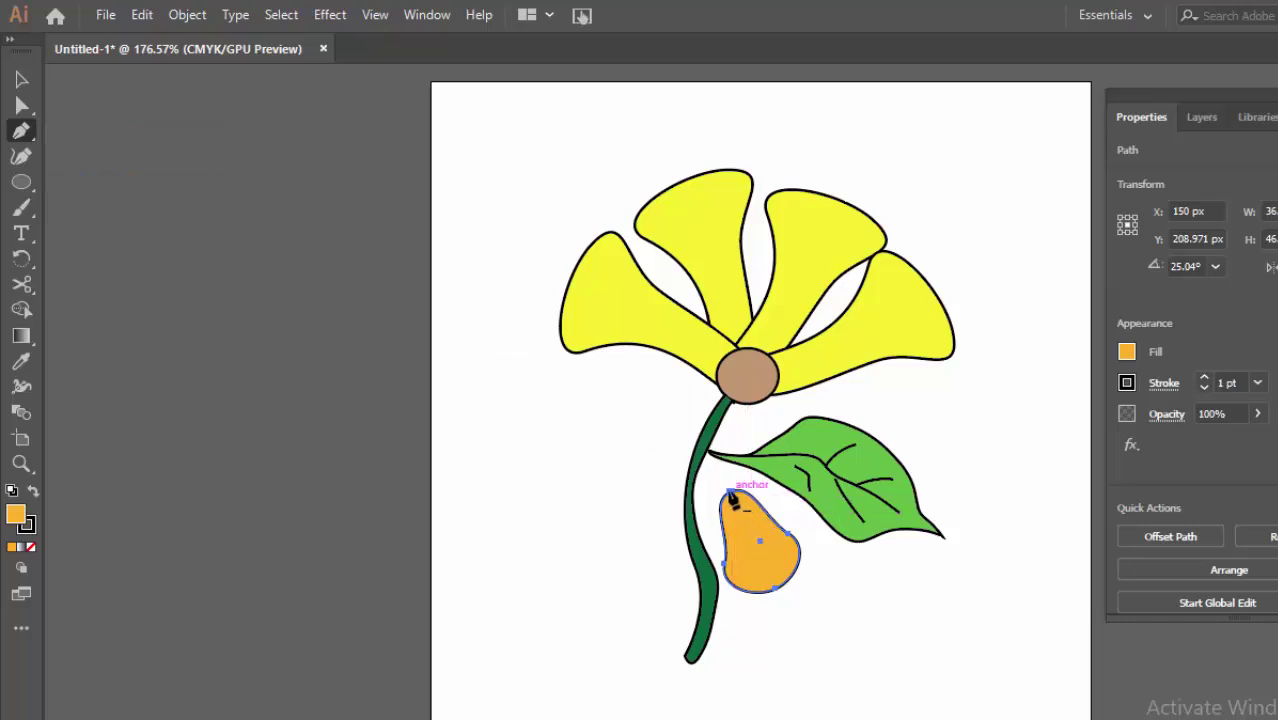
pyautogui.click(730, 493)
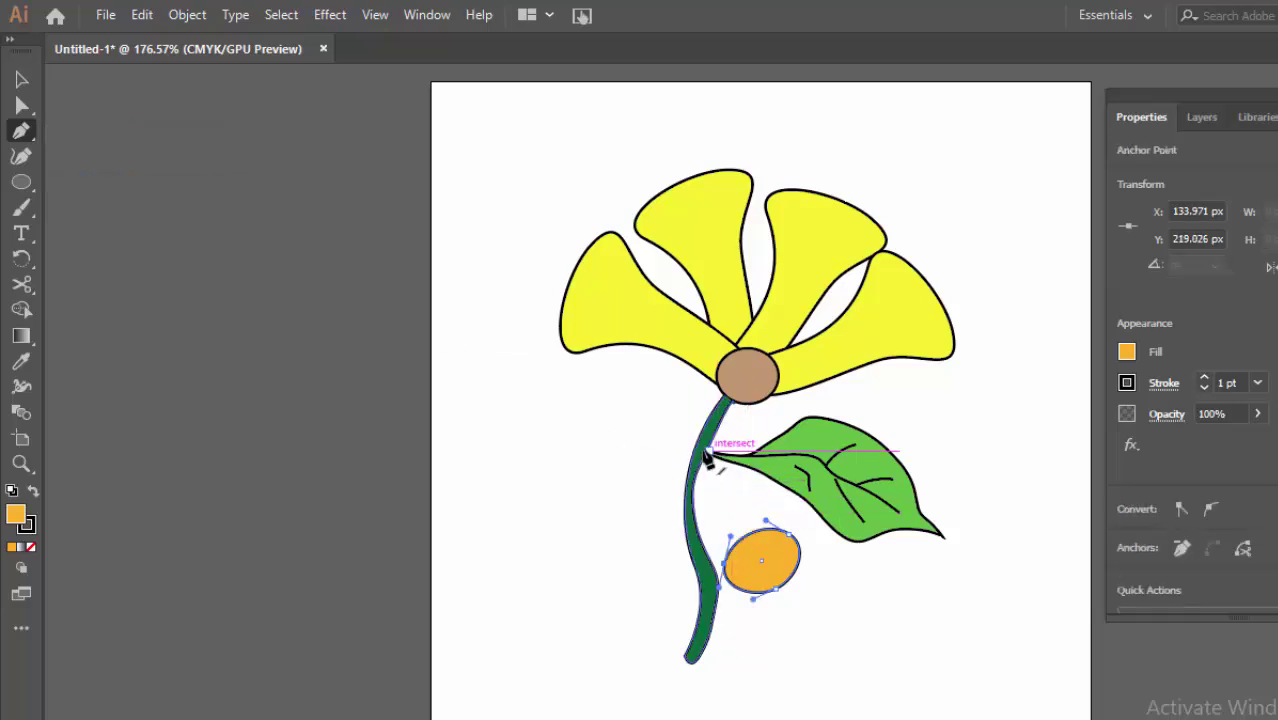
pyautogui.click(141, 15)
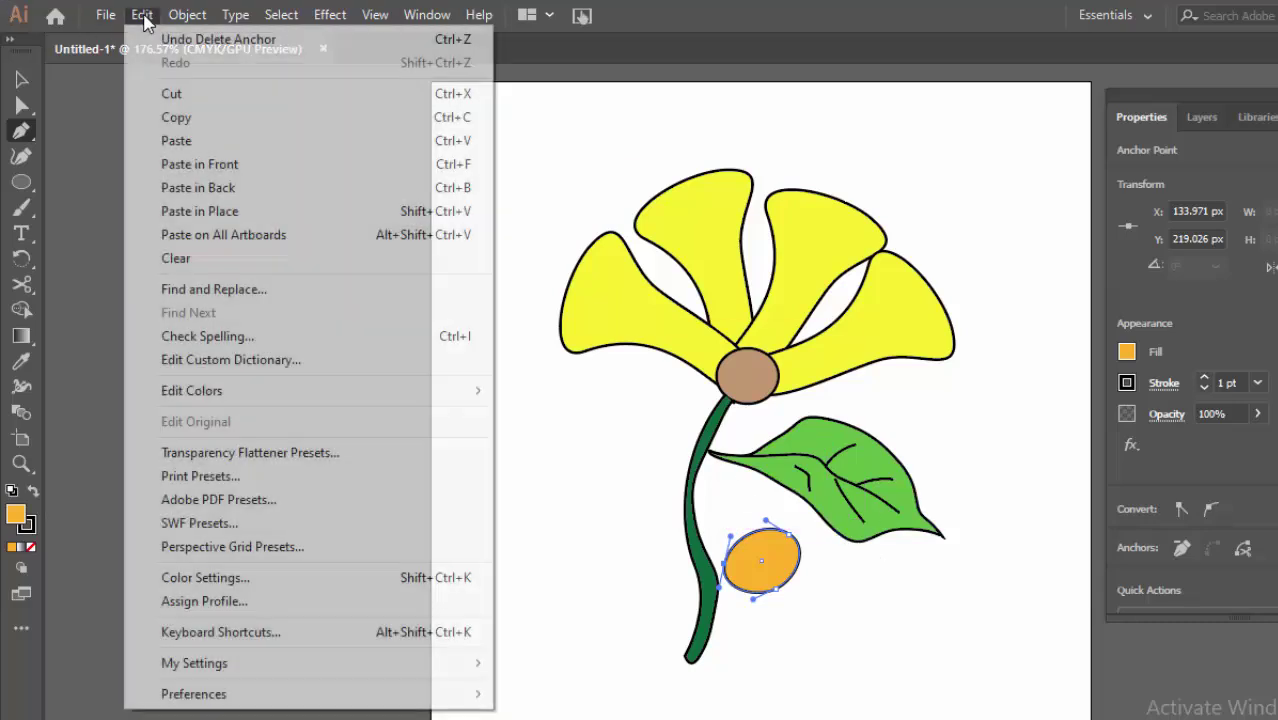
pyautogui.click(186, 39)
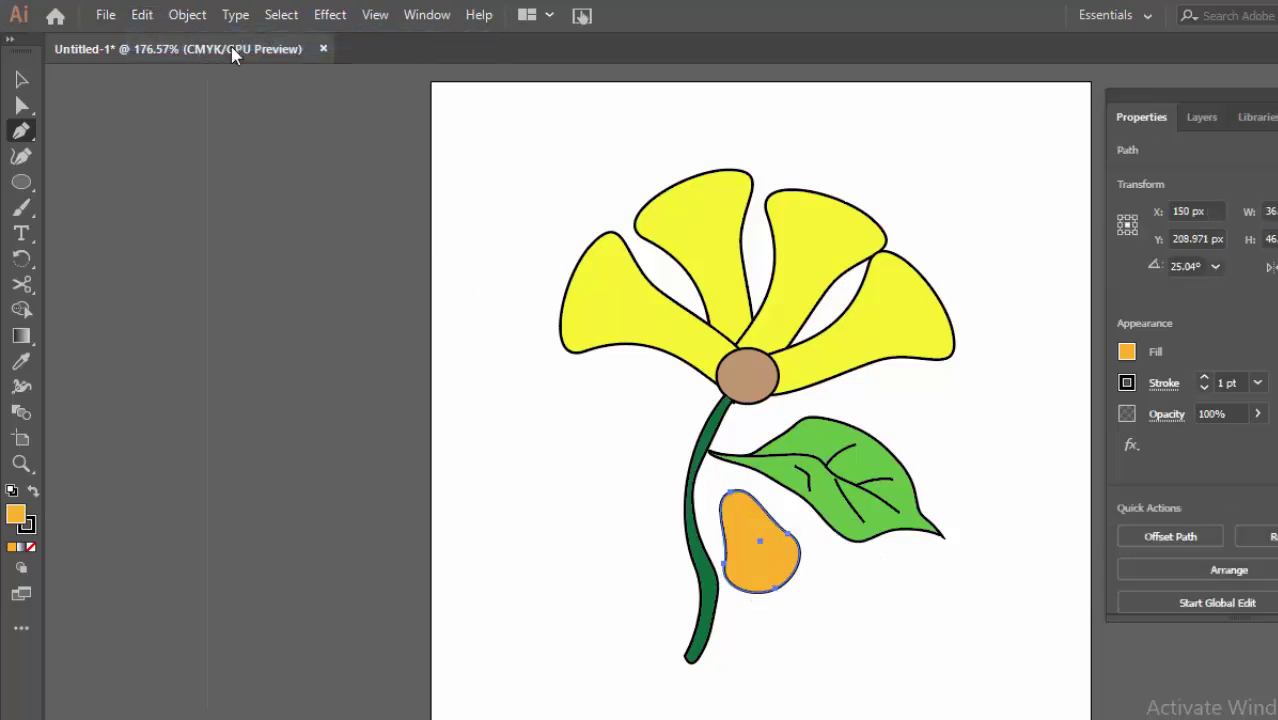
pyautogui.click(22, 80)
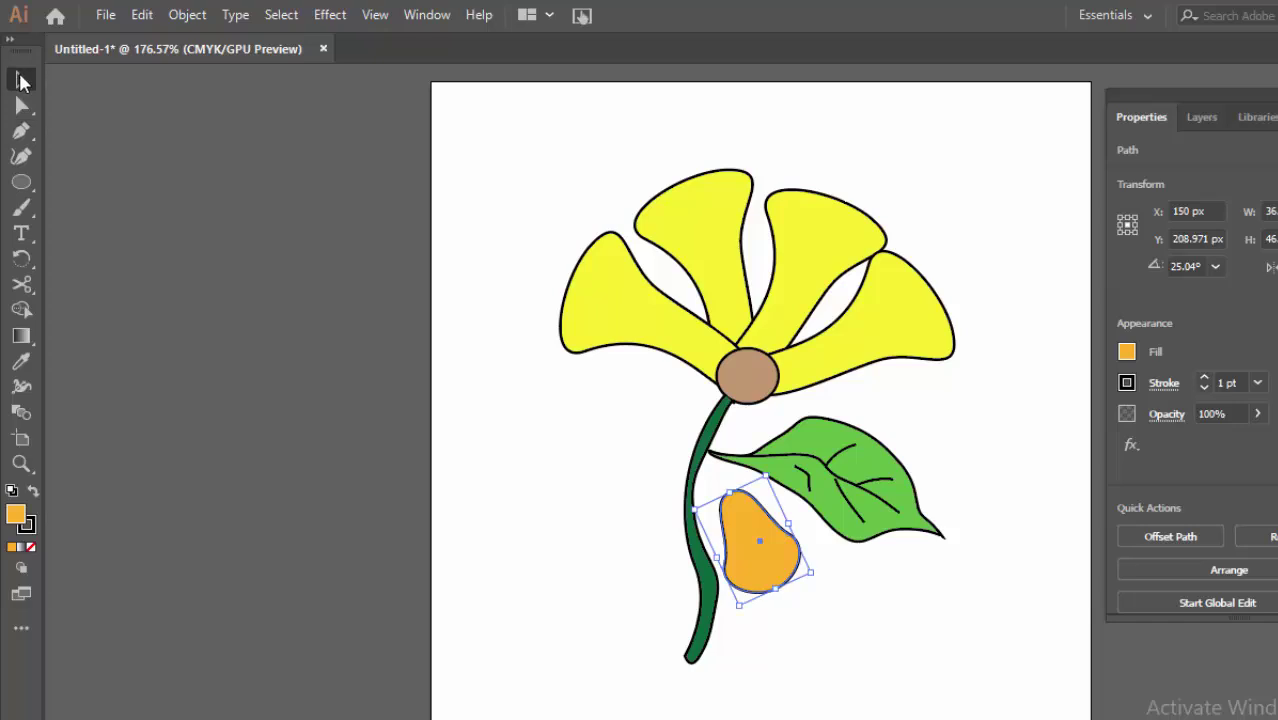
pyautogui.click(988, 637)
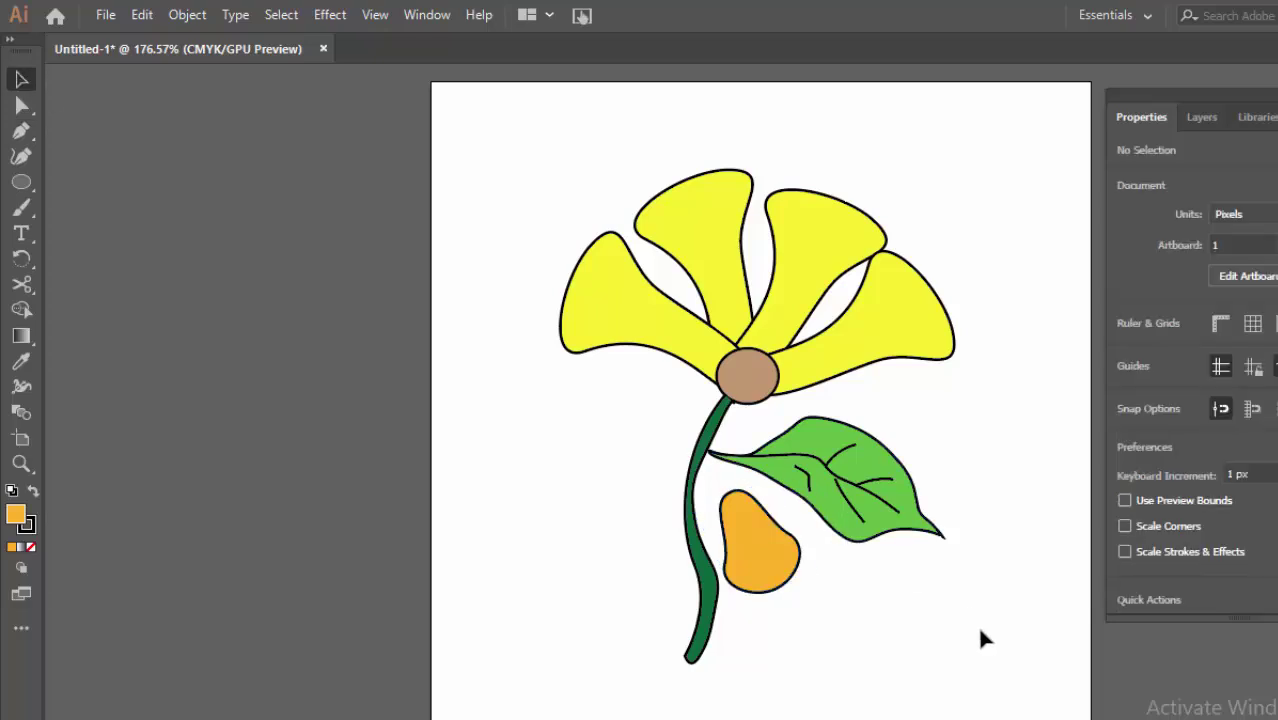
pyautogui.click(709, 471)
pyautogui.click(100, 160)
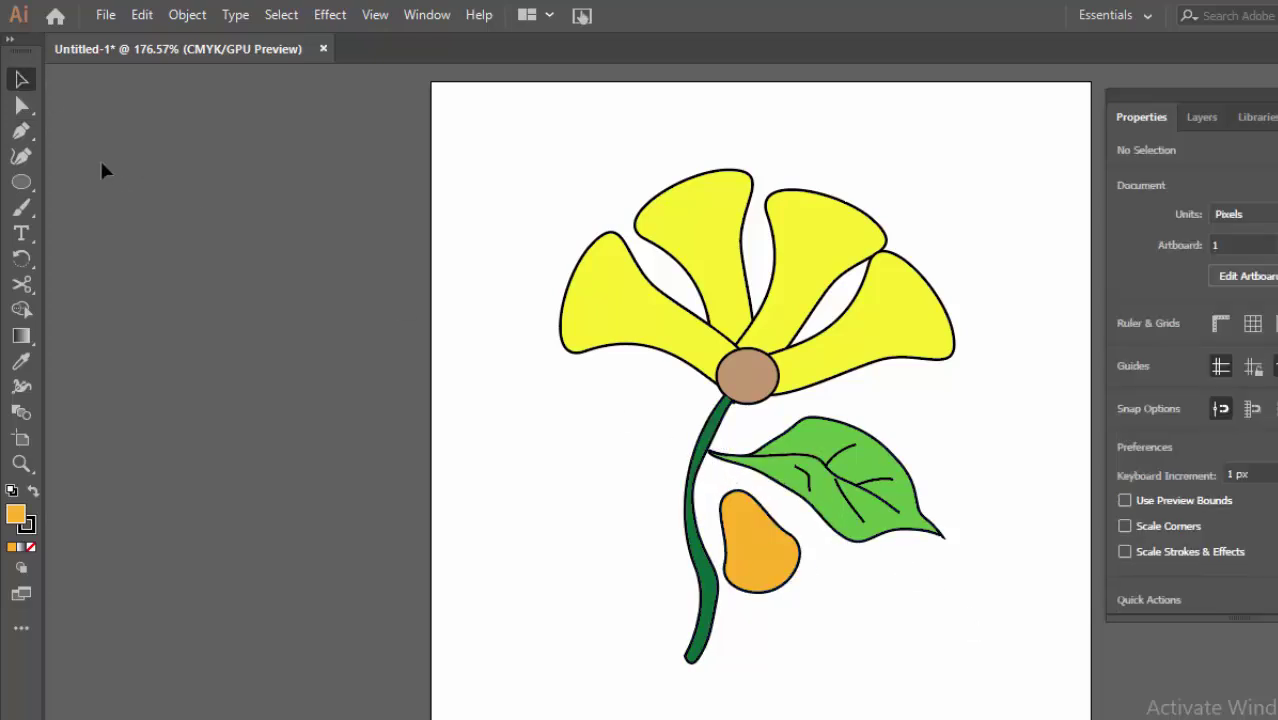
# Pen a path from the stem's leaf base to the pear top, then along the leaf's upper edge
pyautogui.click(20, 133)
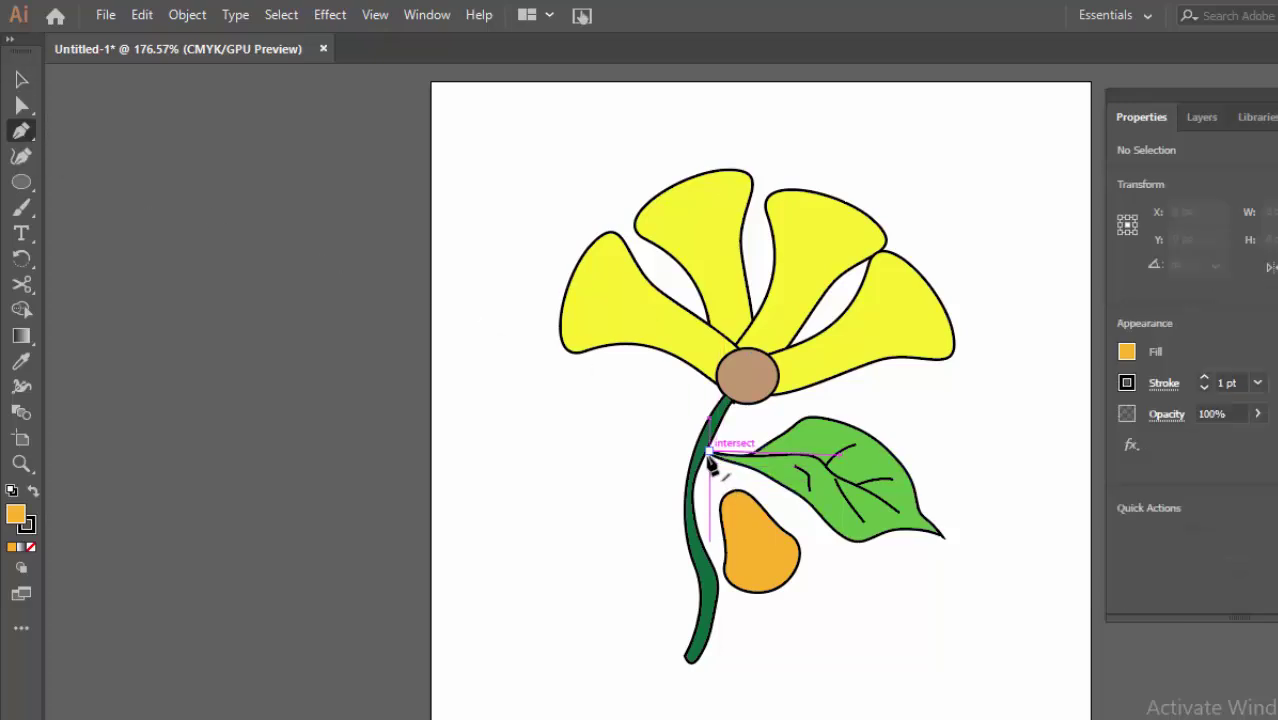
pyautogui.moveTo(706, 457)
pyautogui.mouseDown()
pyautogui.moveTo(716, 505)
pyautogui.moveTo(790, 485)
pyautogui.moveTo(735, 483)
pyautogui.mouseUp()
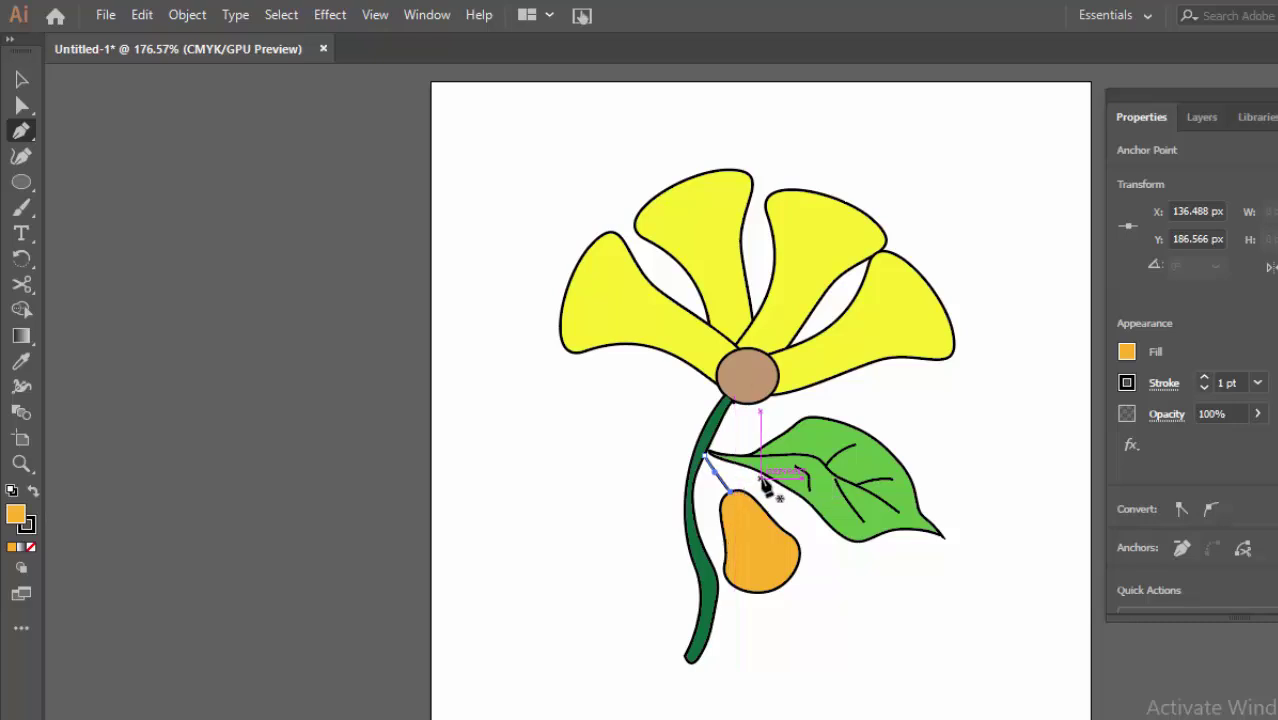
pyautogui.moveTo(735, 483); pyautogui.dragTo(720, 463)
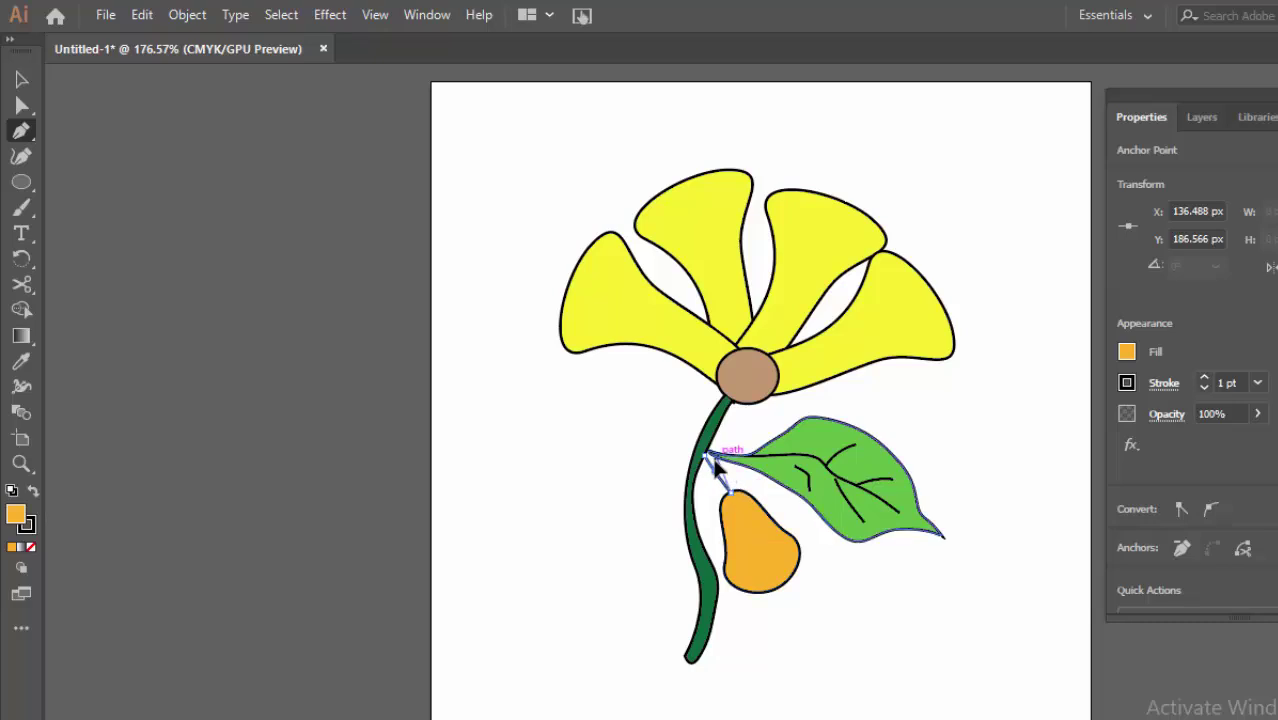
pyautogui.click(734, 484)
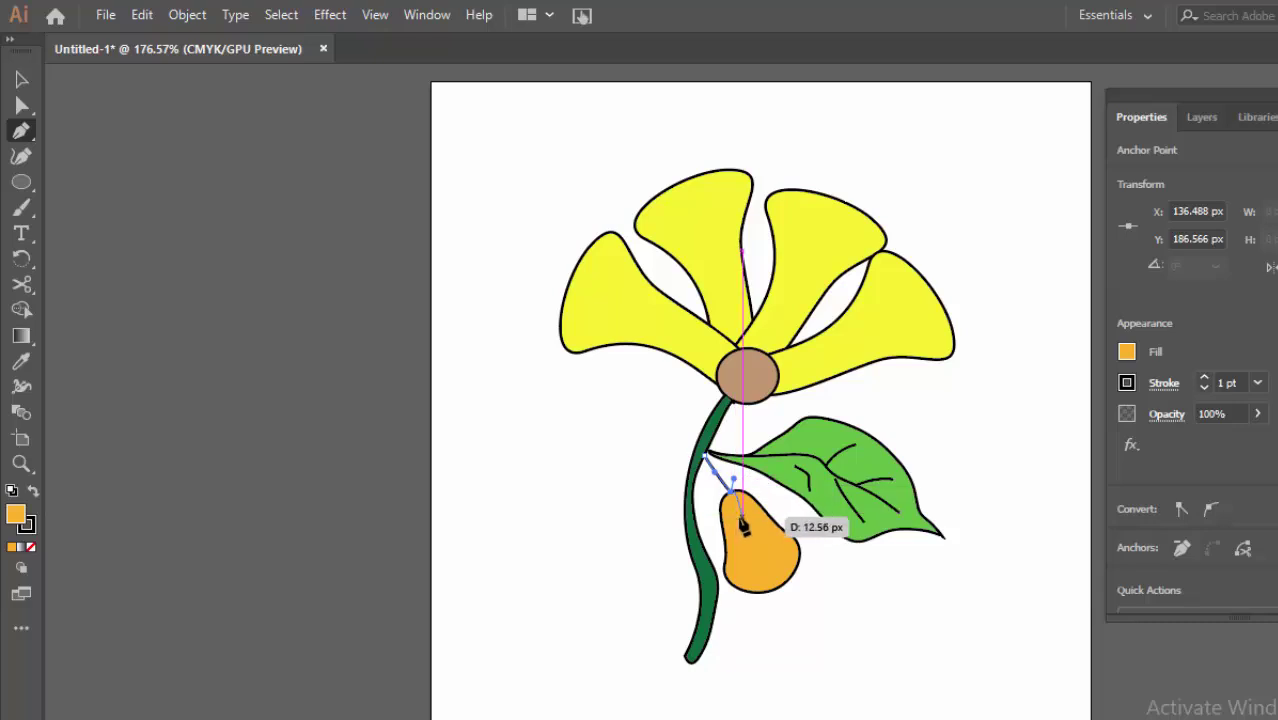
pyautogui.click(142, 14)
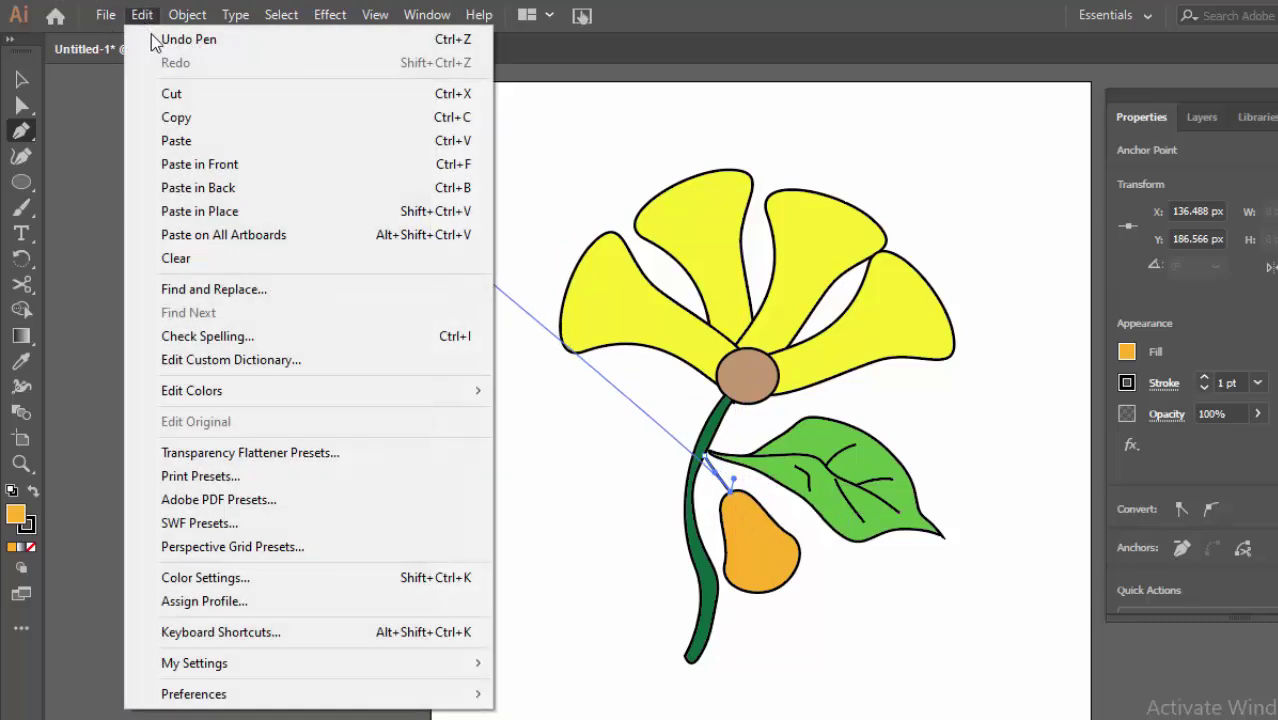
pyautogui.click(170, 38)
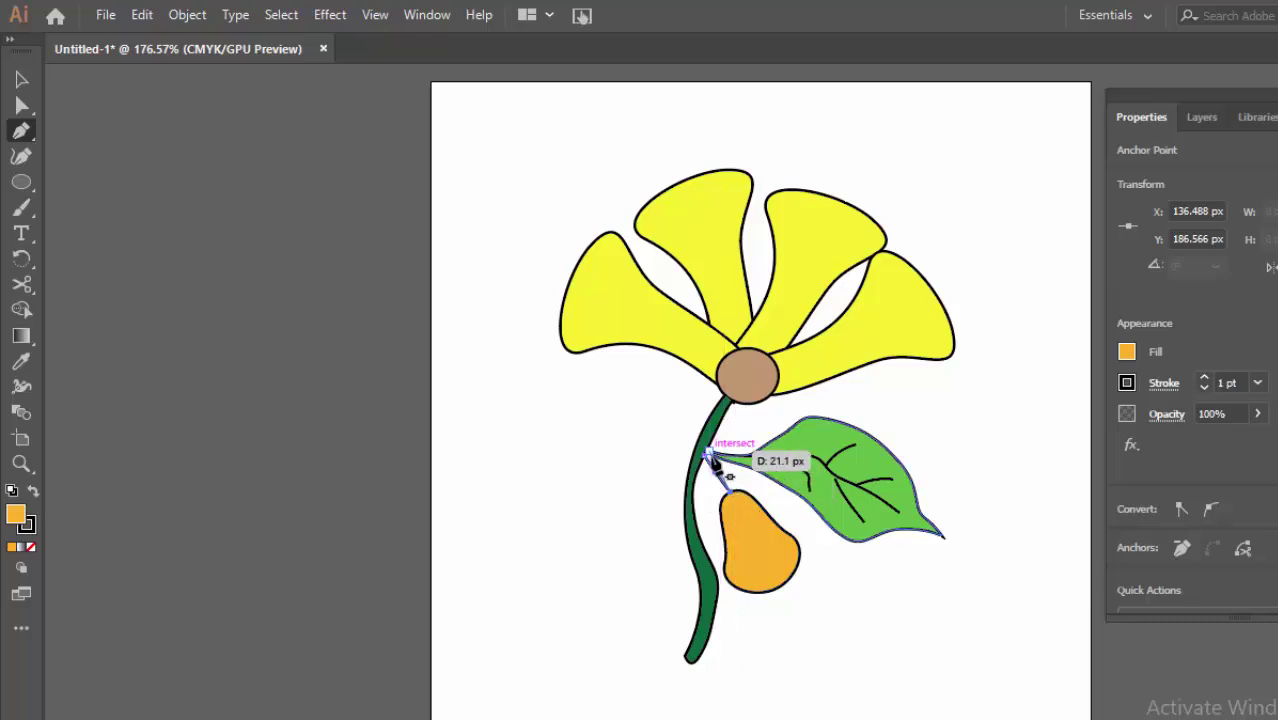
pyautogui.click(732, 492)
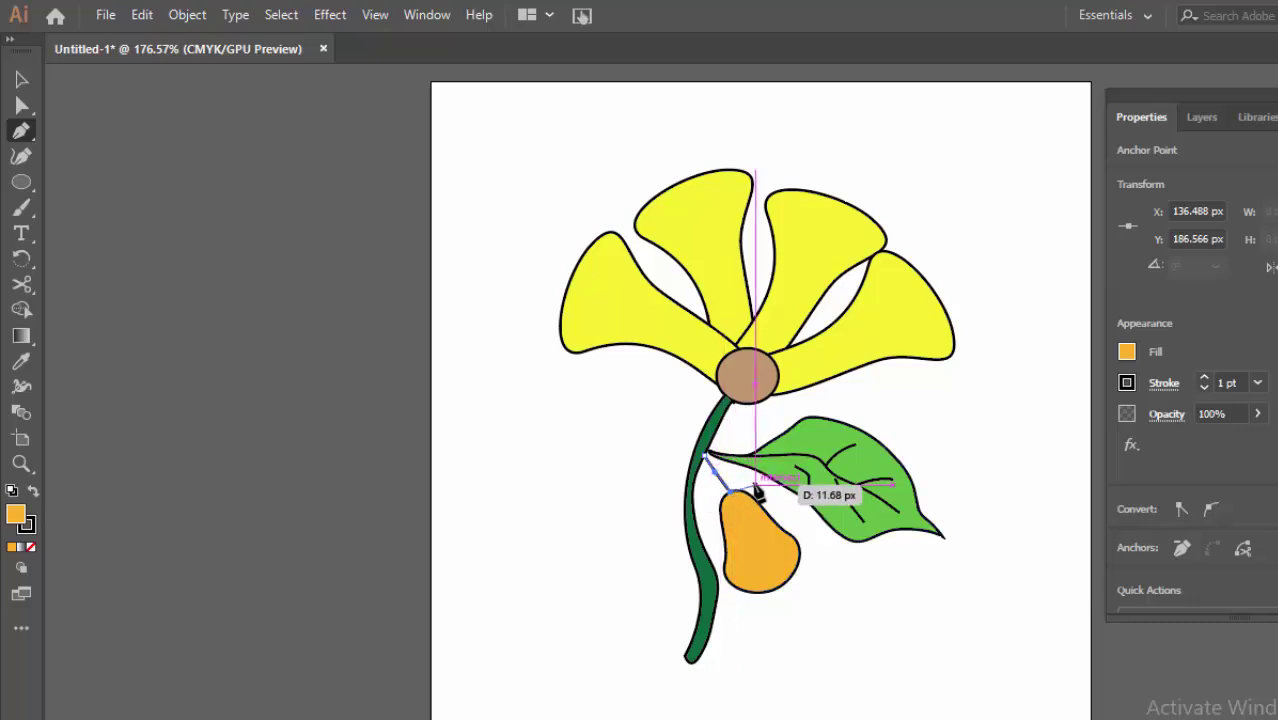
pyautogui.click(710, 456)
pyautogui.click(780, 456)
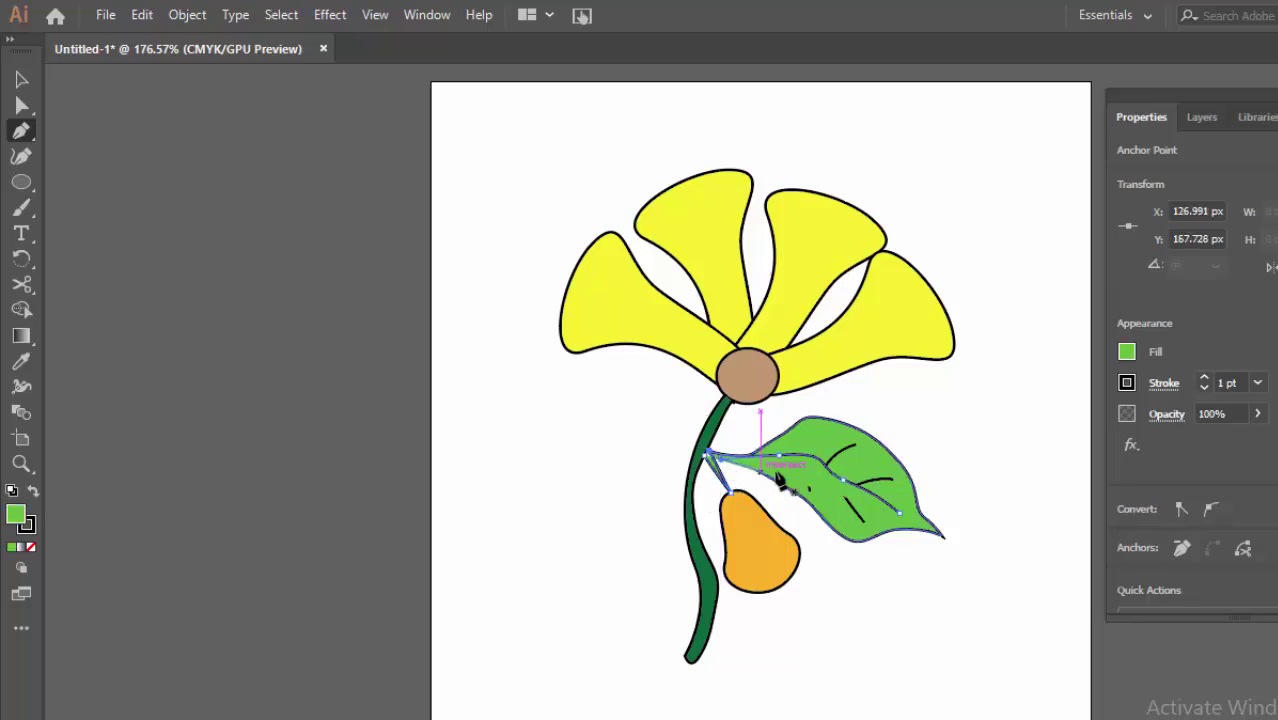
pyautogui.click(845, 480)
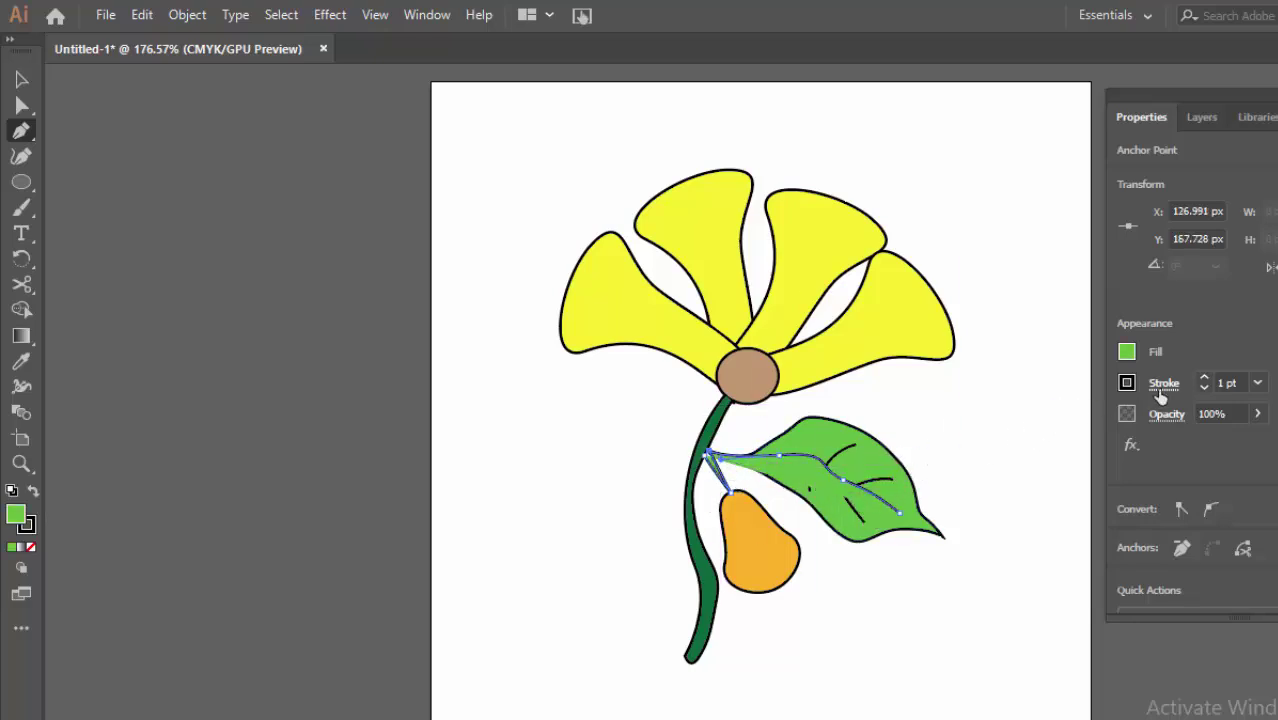
pyautogui.click(1127, 352)
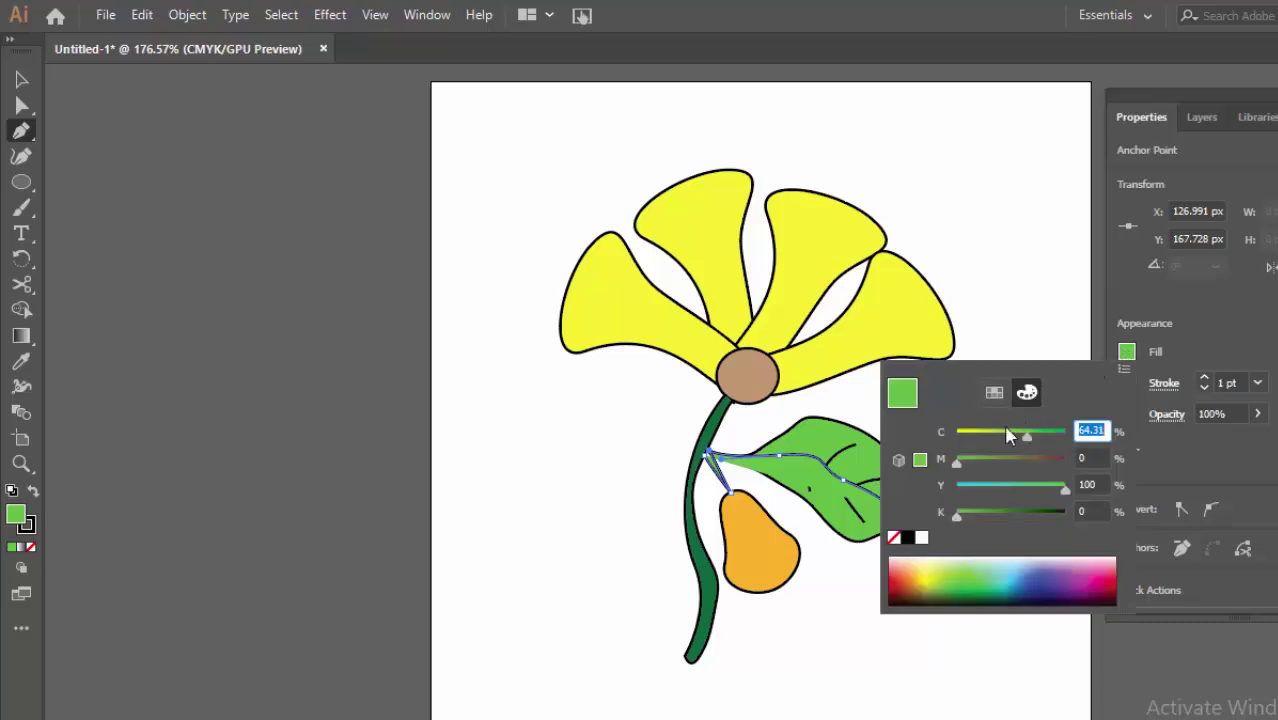
pyautogui.click(908, 539)
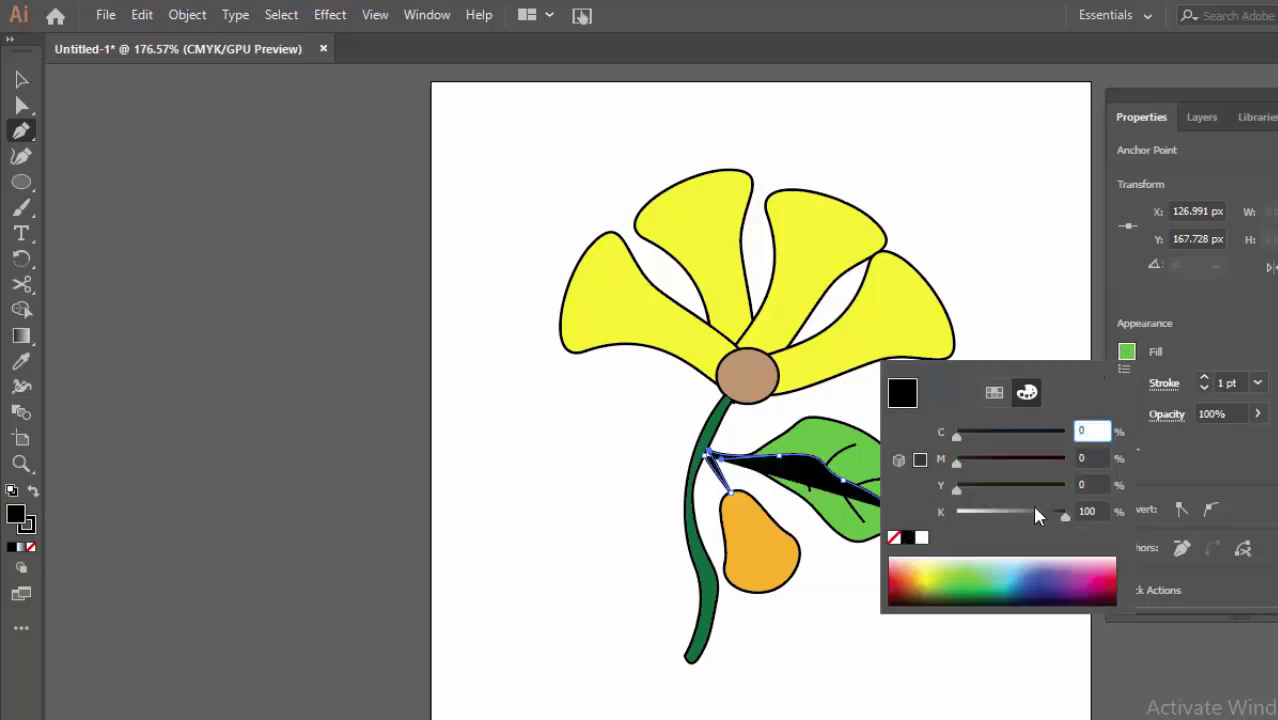
pyautogui.click(1010, 308)
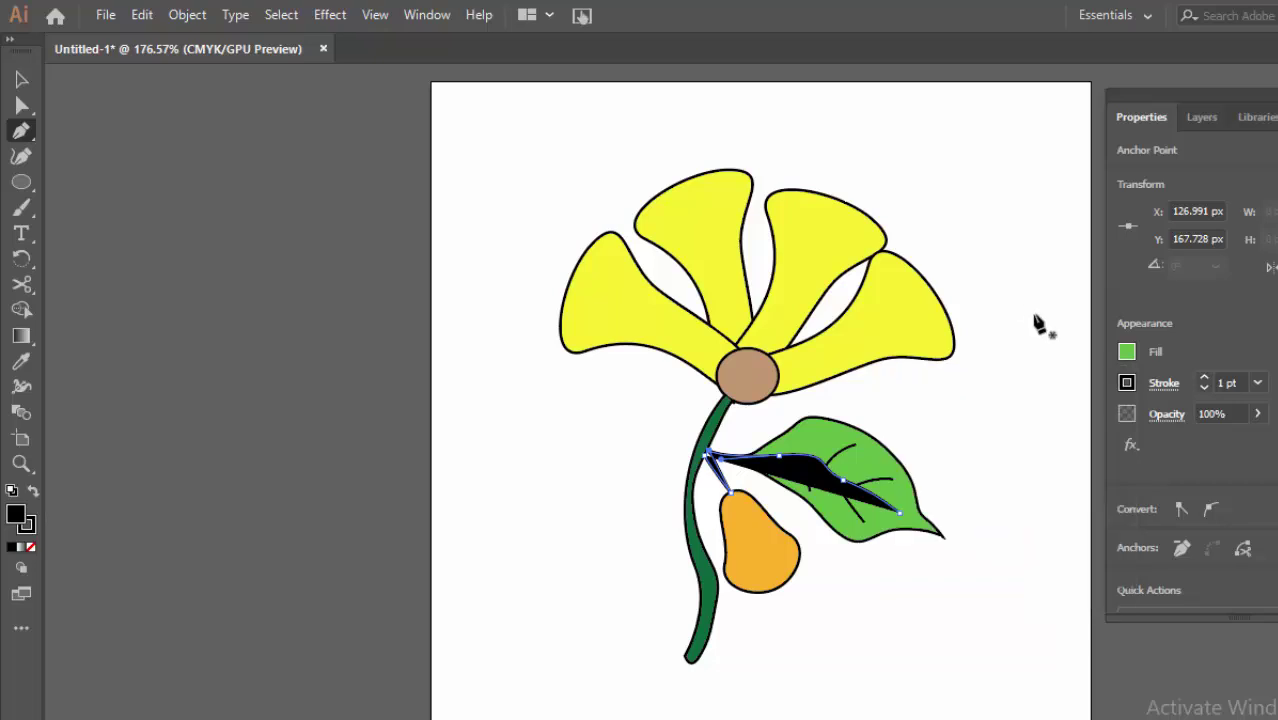
pyautogui.click(937, 579)
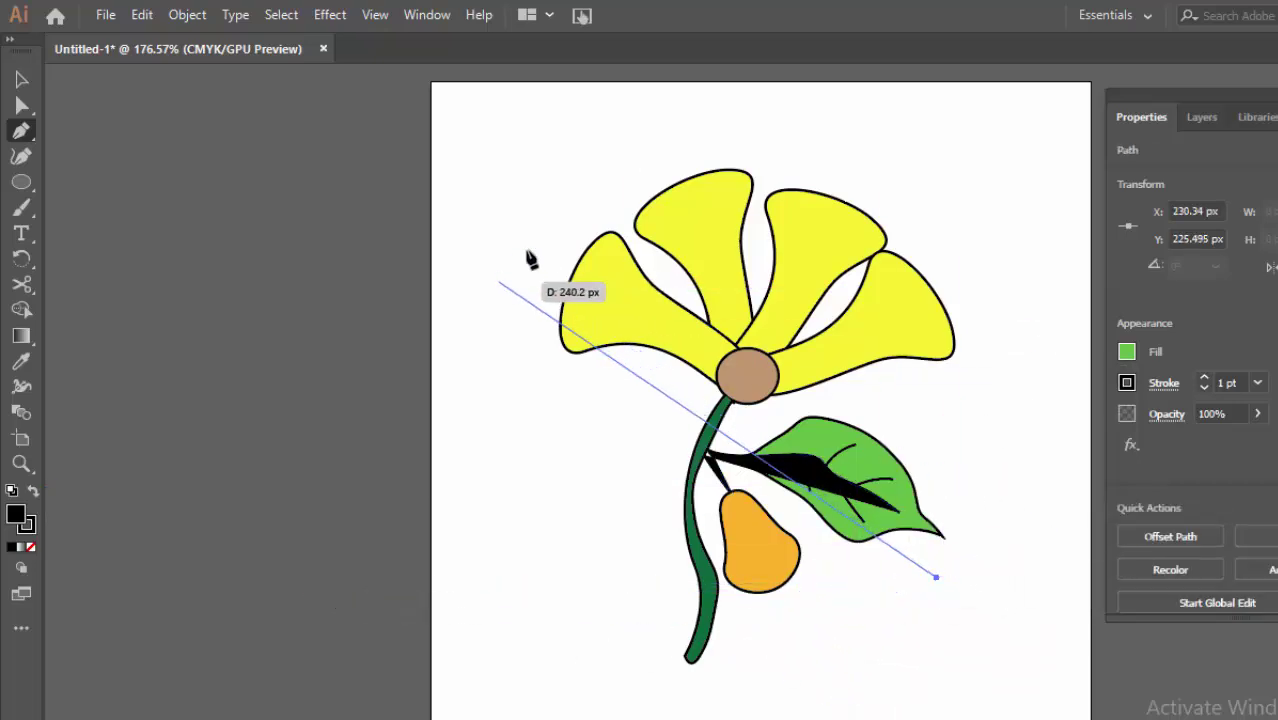
pyautogui.click(140, 15)
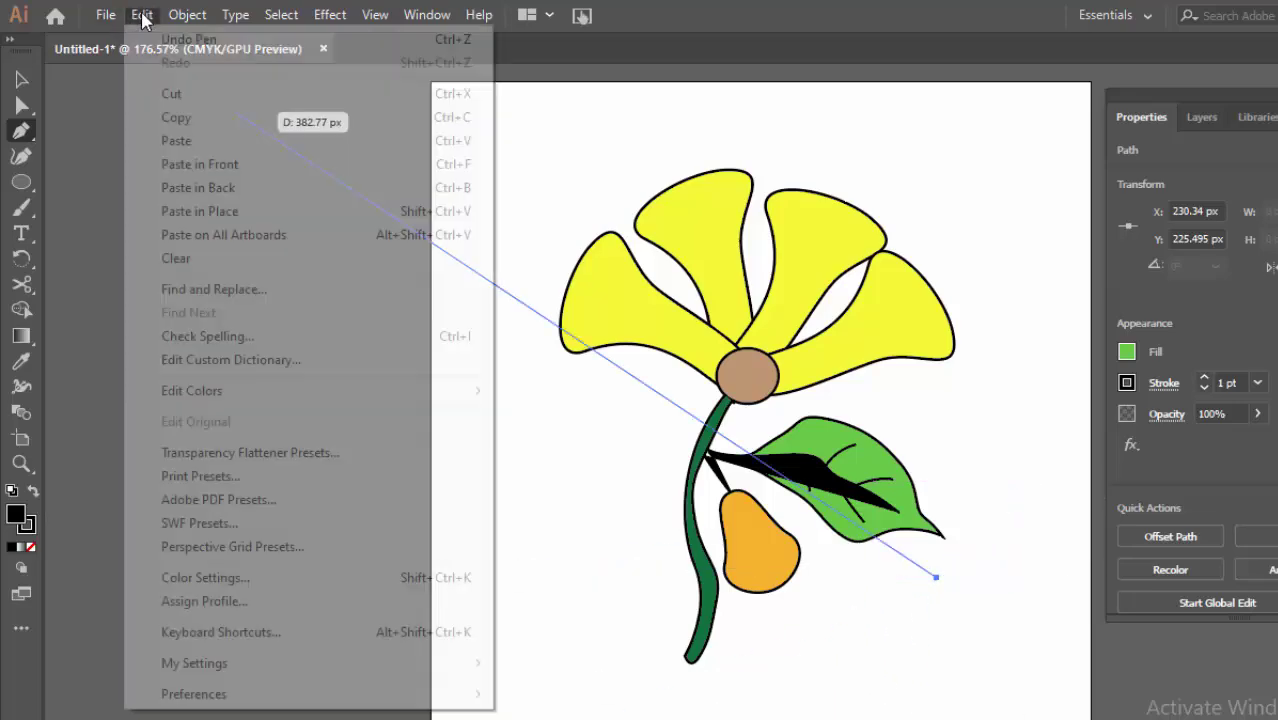
pyautogui.click(155, 37)
pyautogui.click(145, 15)
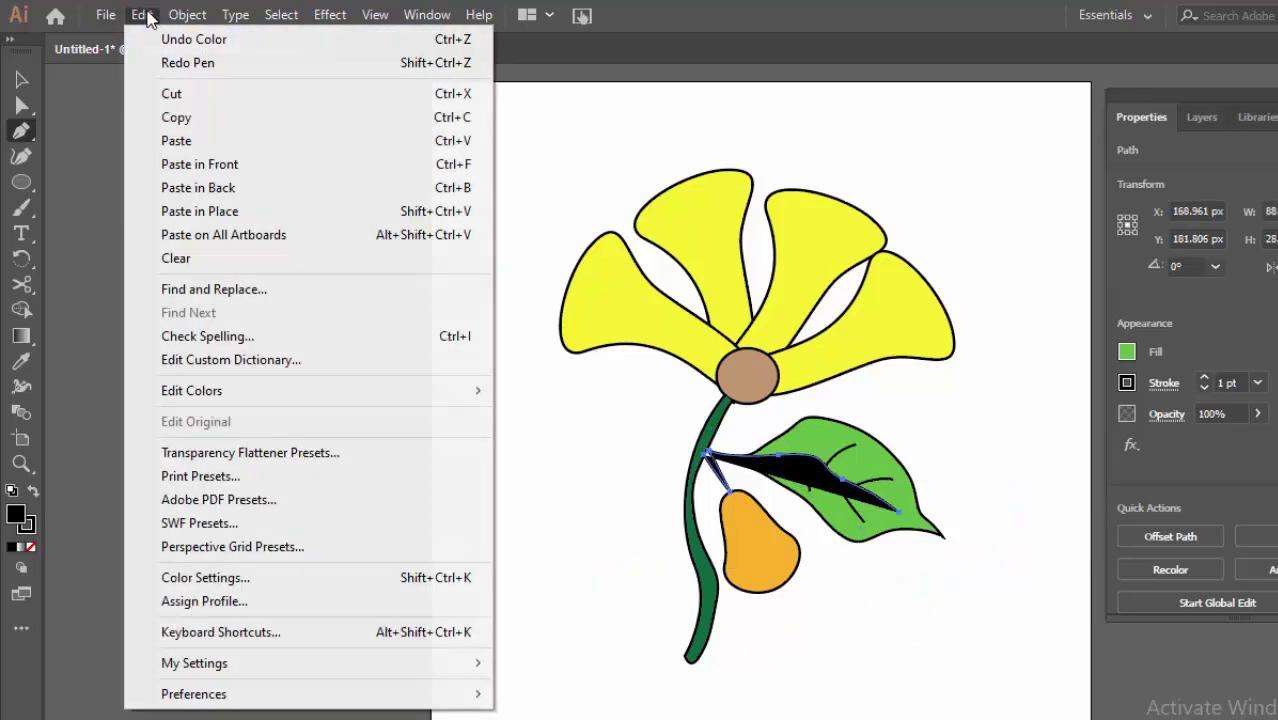
pyautogui.click(171, 37)
pyautogui.click(140, 16)
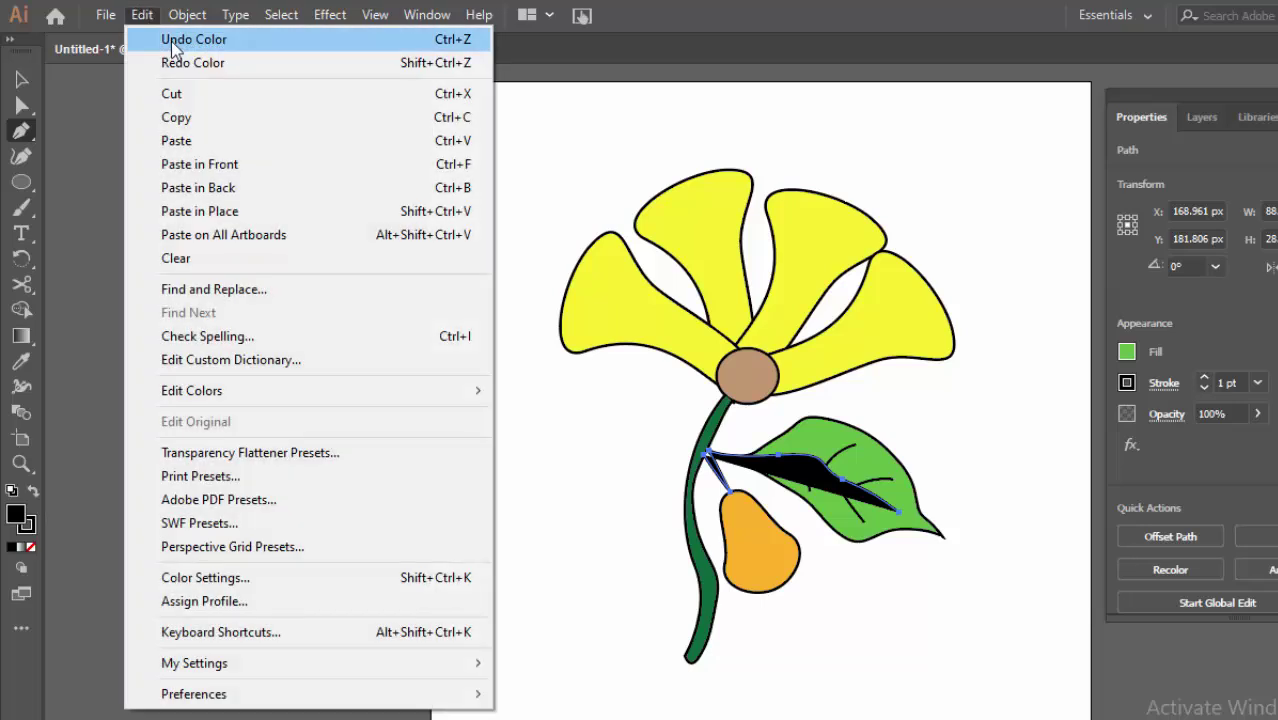
pyautogui.click(176, 40)
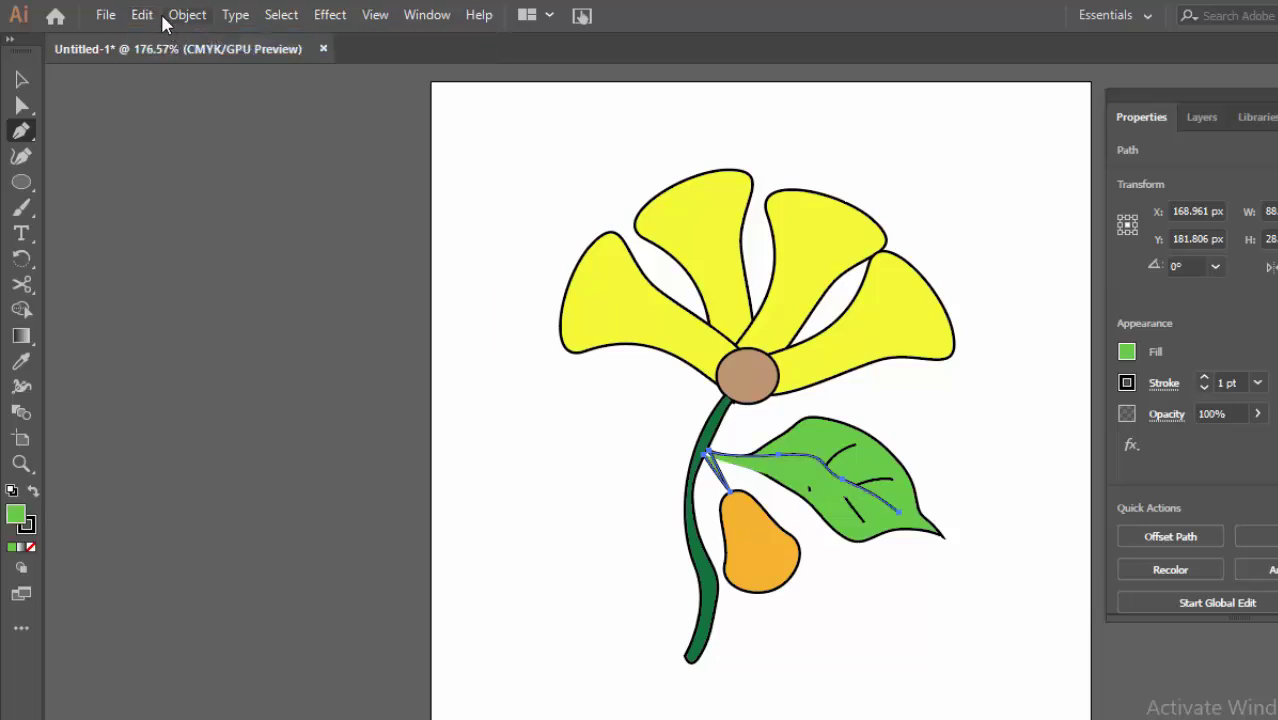
pyautogui.click(150, 14)
pyautogui.click(165, 38)
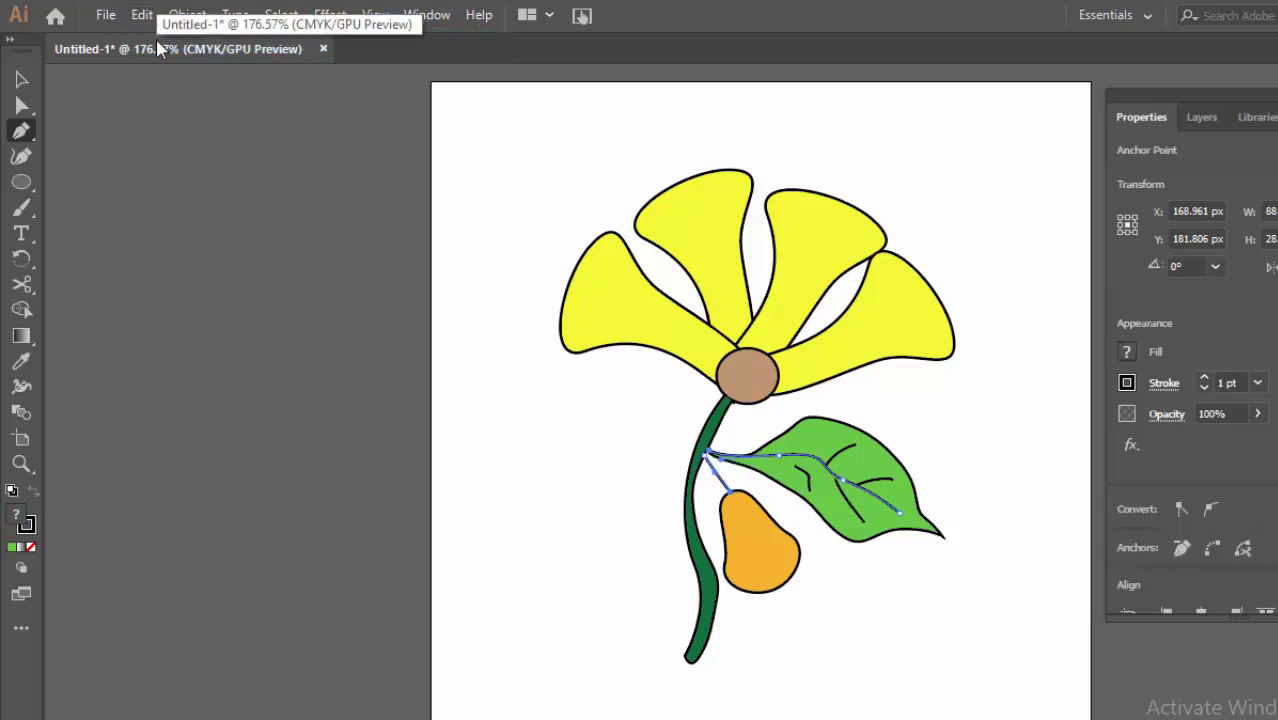
pyautogui.press('Escape')
pyautogui.click(940, 626)
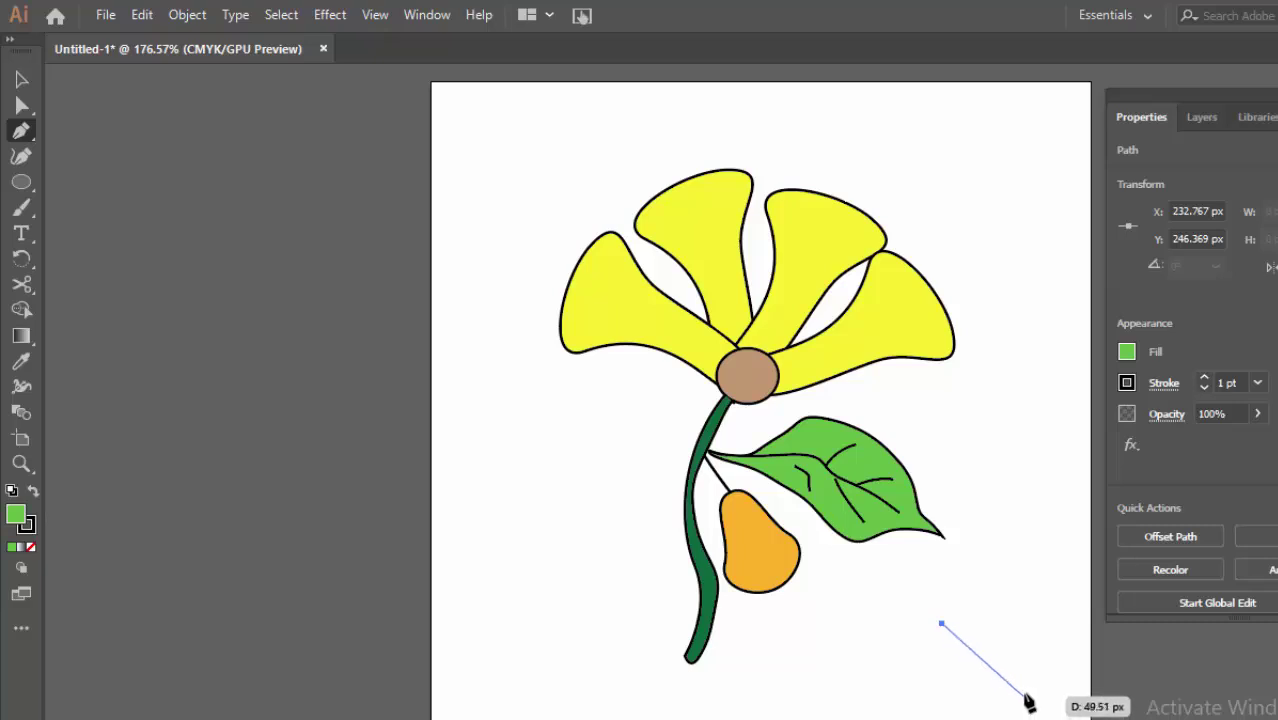
pyautogui.press('Escape')
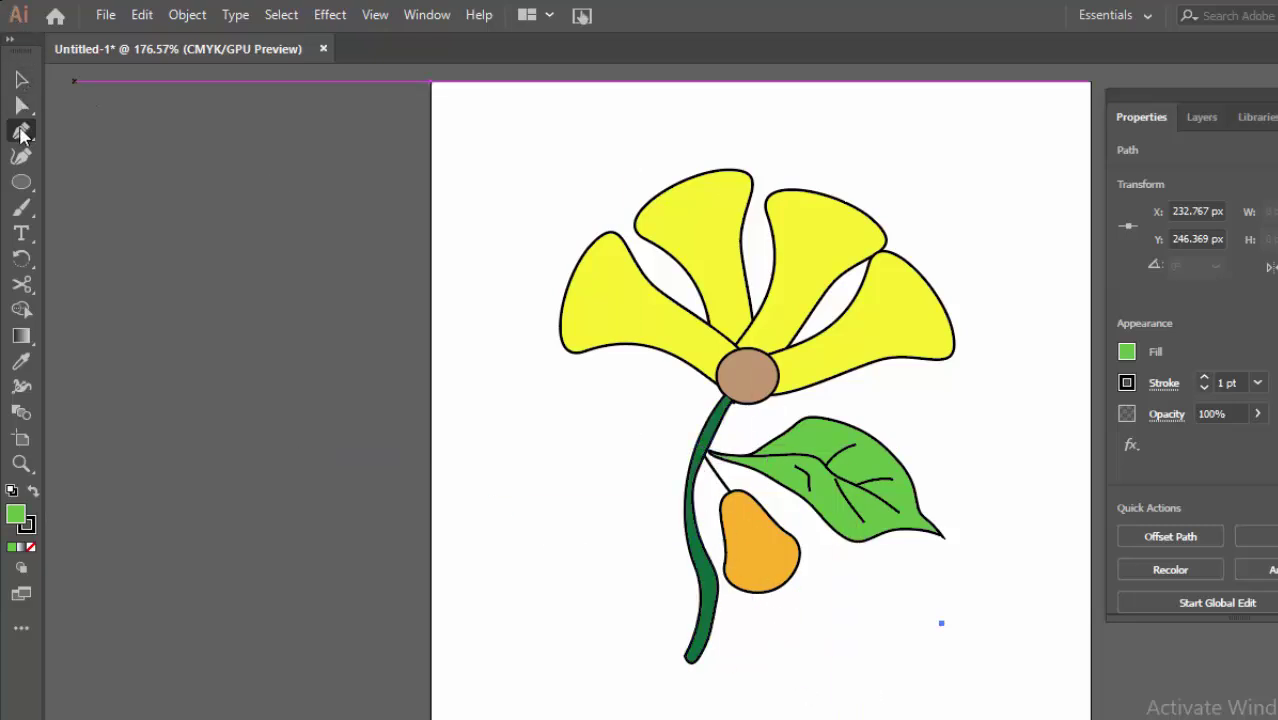
# Draw a short curved dark stalk with the Pen tool from the pear's top to the stem
pyautogui.click(21, 132)
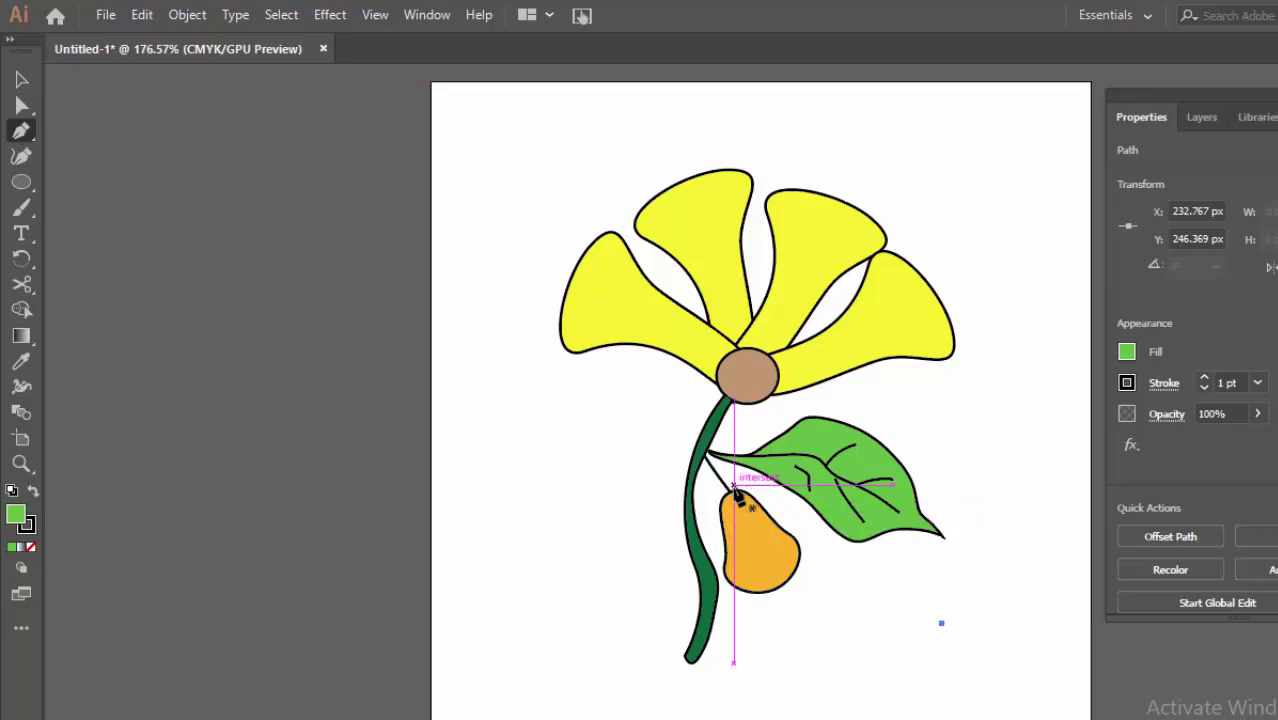
pyautogui.click(737, 491)
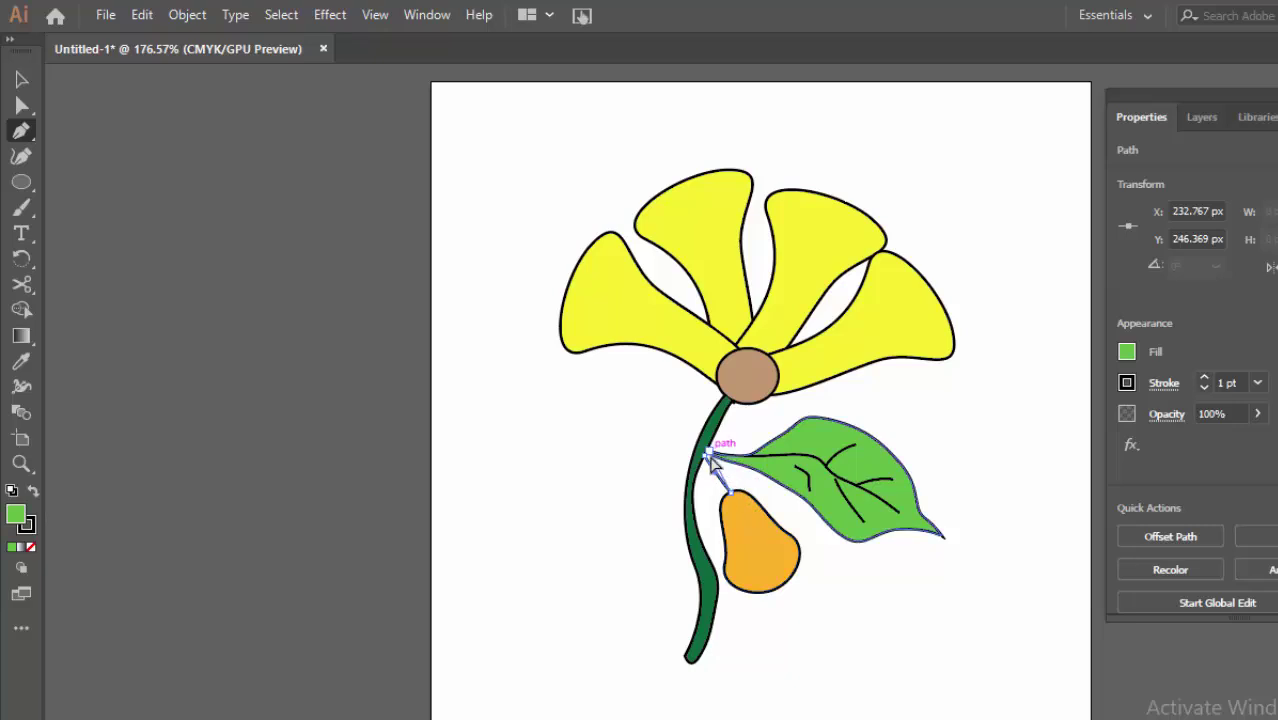
pyautogui.moveTo(710, 458); pyautogui.dragTo(707, 471)
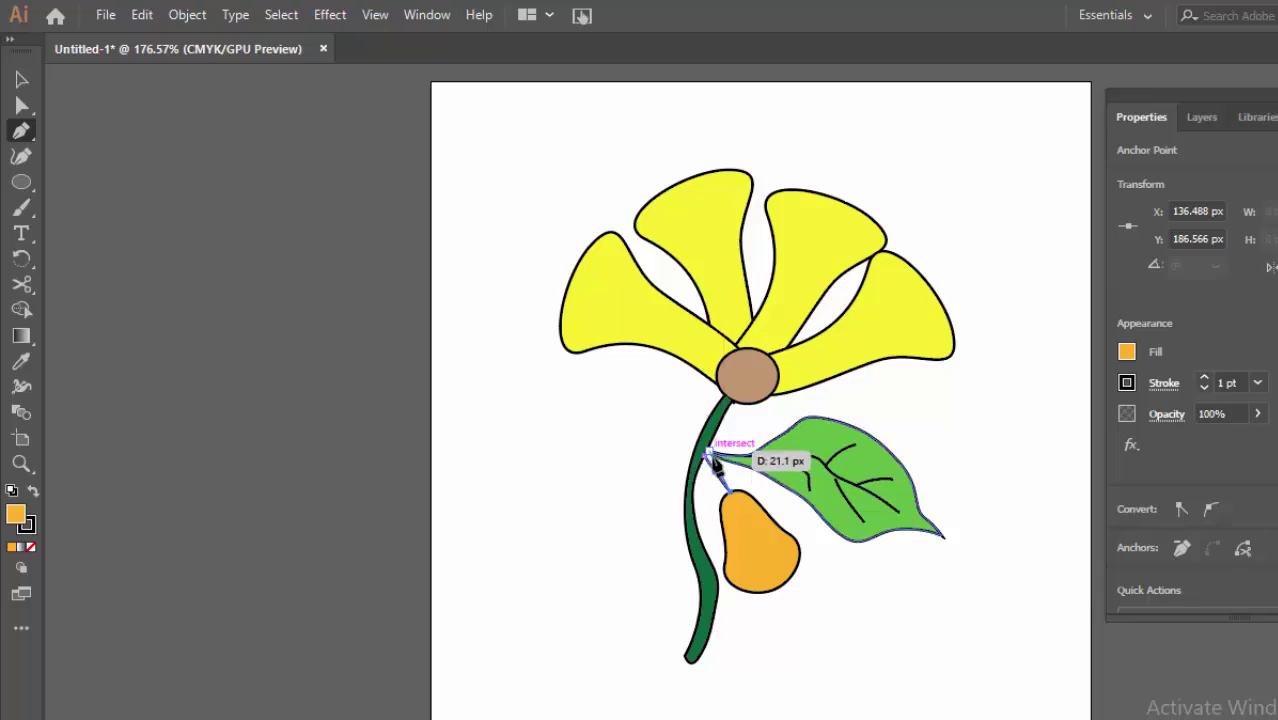
pyautogui.moveTo(707, 471); pyautogui.dragTo(711, 458)
pyautogui.press('v')
pyautogui.hotkey('ctrl', 'shift', 'a')
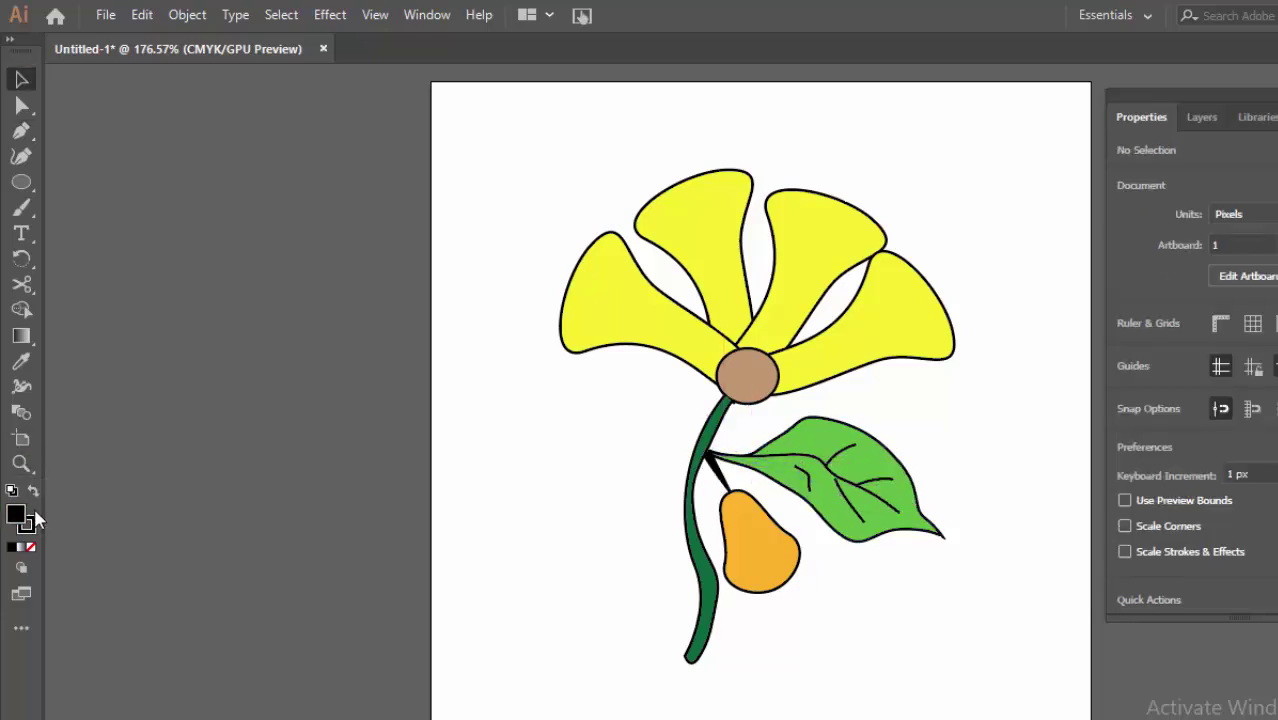
# Change the pear's fill to a soft light orange: C 0, M 30.98, Y 71.37, K 0
pyautogui.click(760, 510)
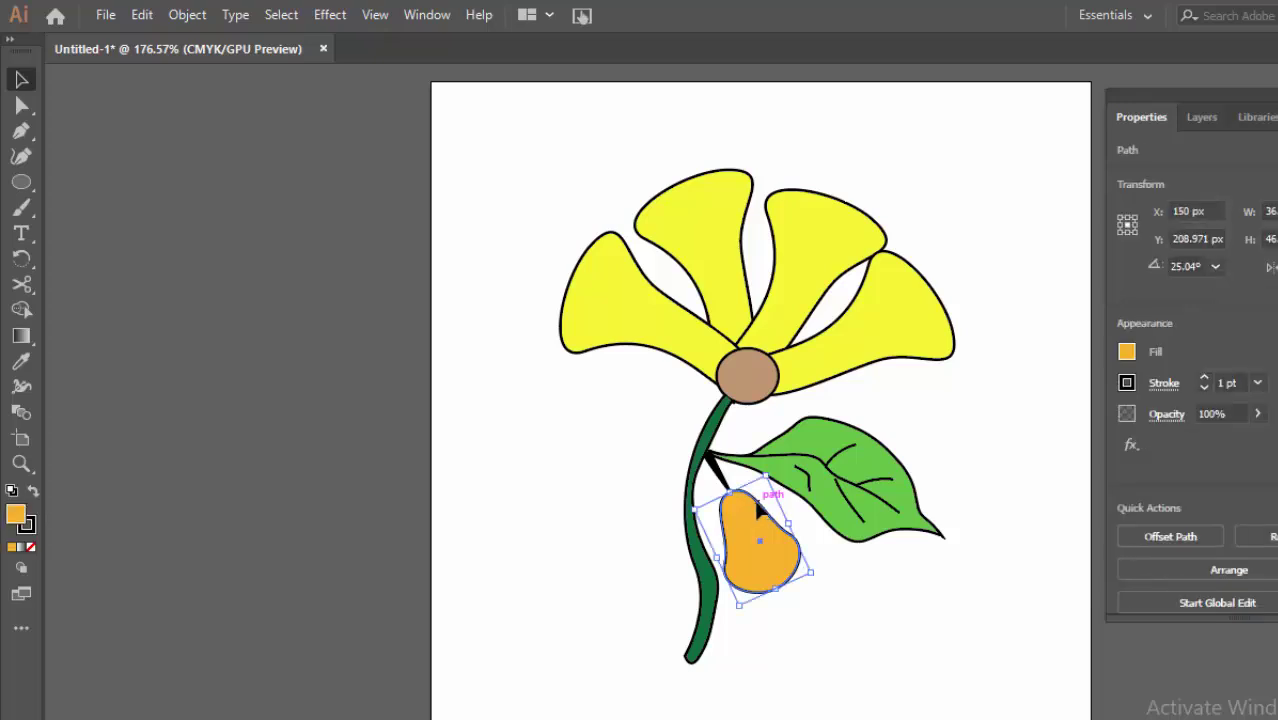
pyautogui.click(1127, 353)
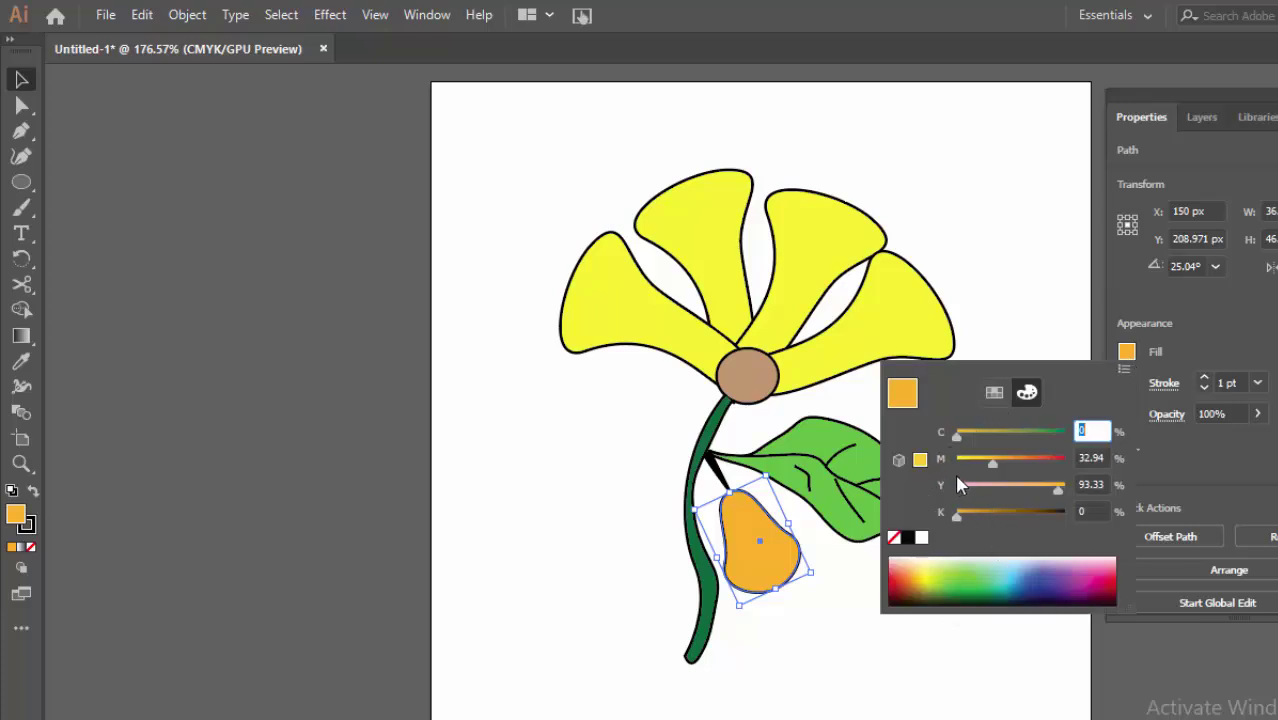
pyautogui.moveTo(995, 470); pyautogui.dragTo(995, 468)
pyautogui.moveTo(994, 463); pyautogui.dragTo(983, 470)
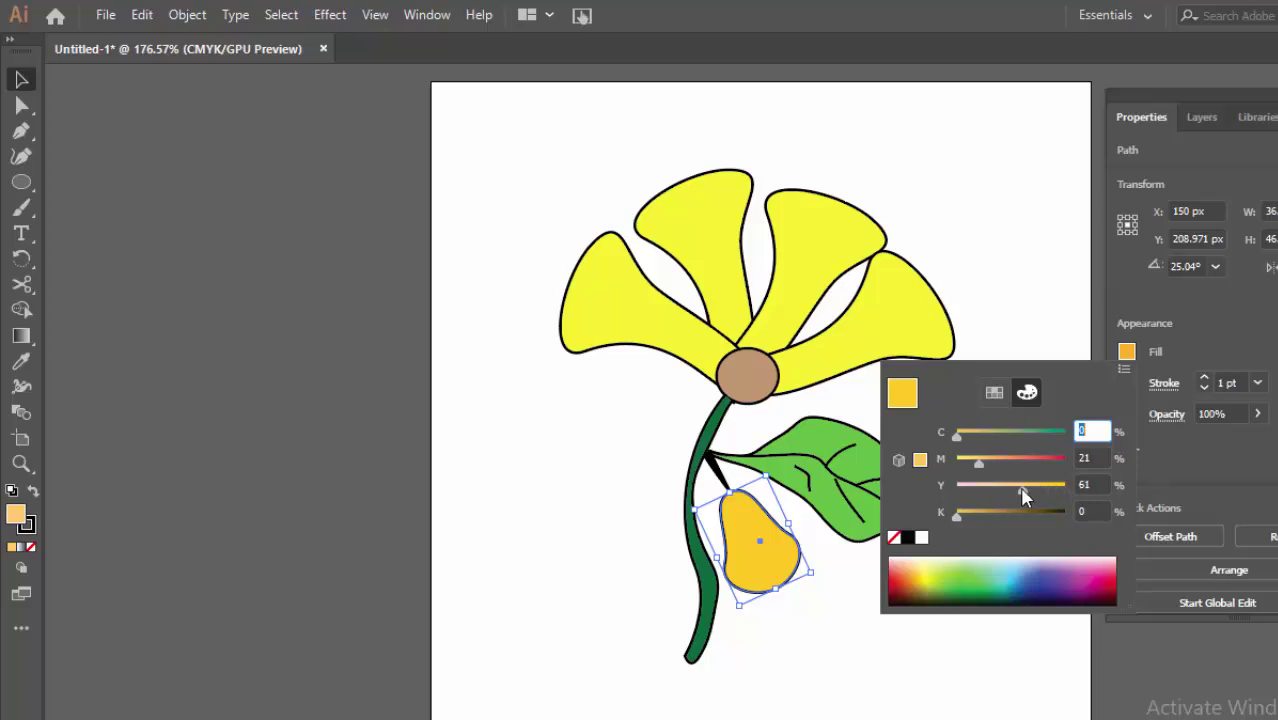
pyautogui.click(934, 576)
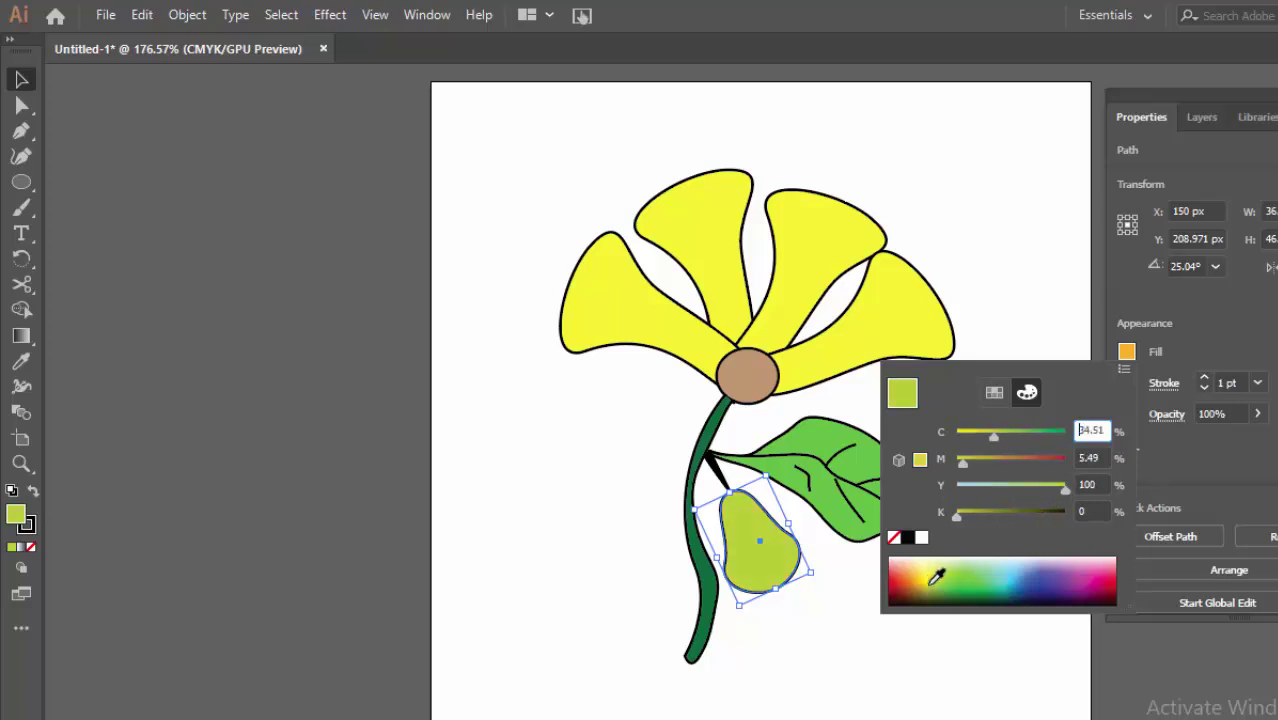
pyautogui.click(926, 575)
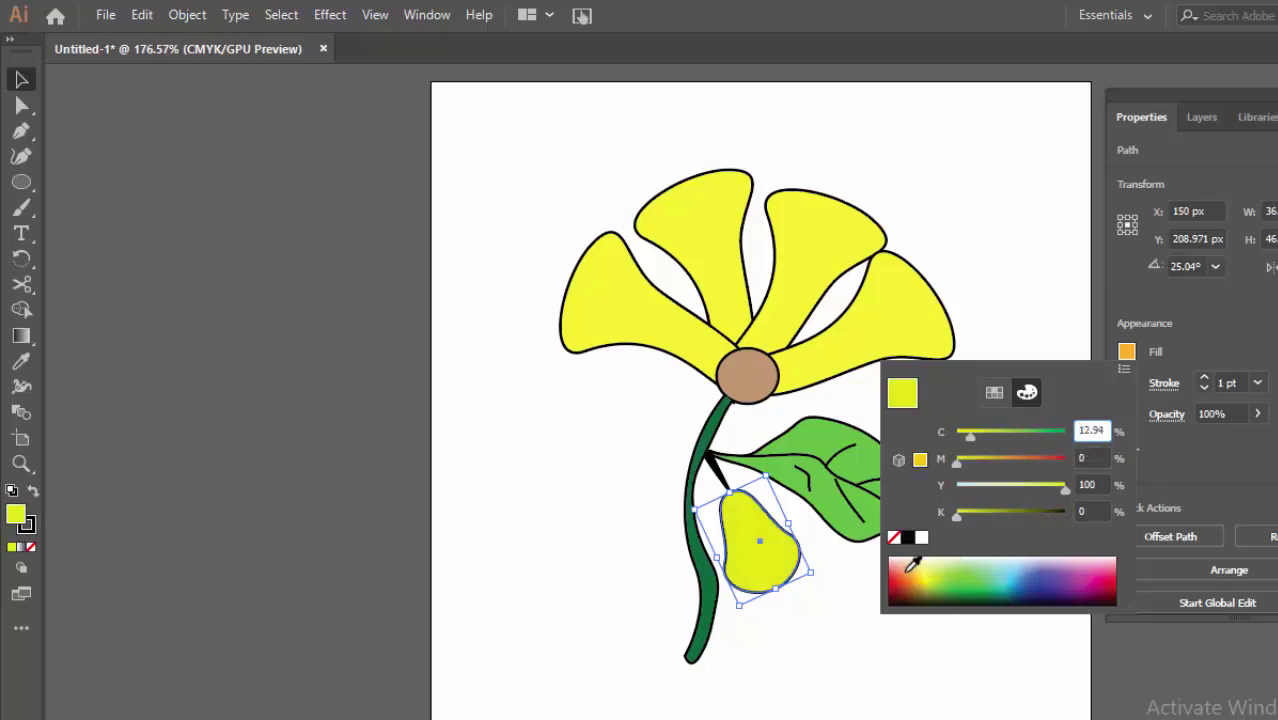
pyautogui.click(907, 578)
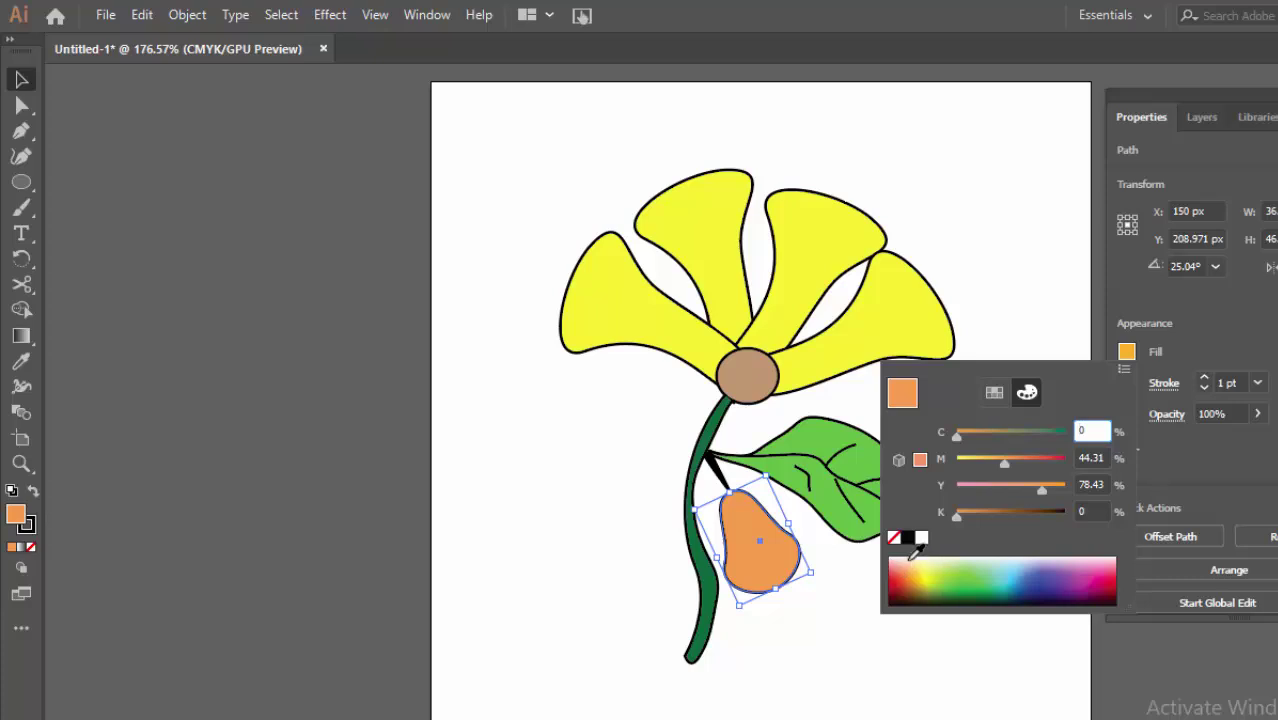
pyautogui.click(909, 557)
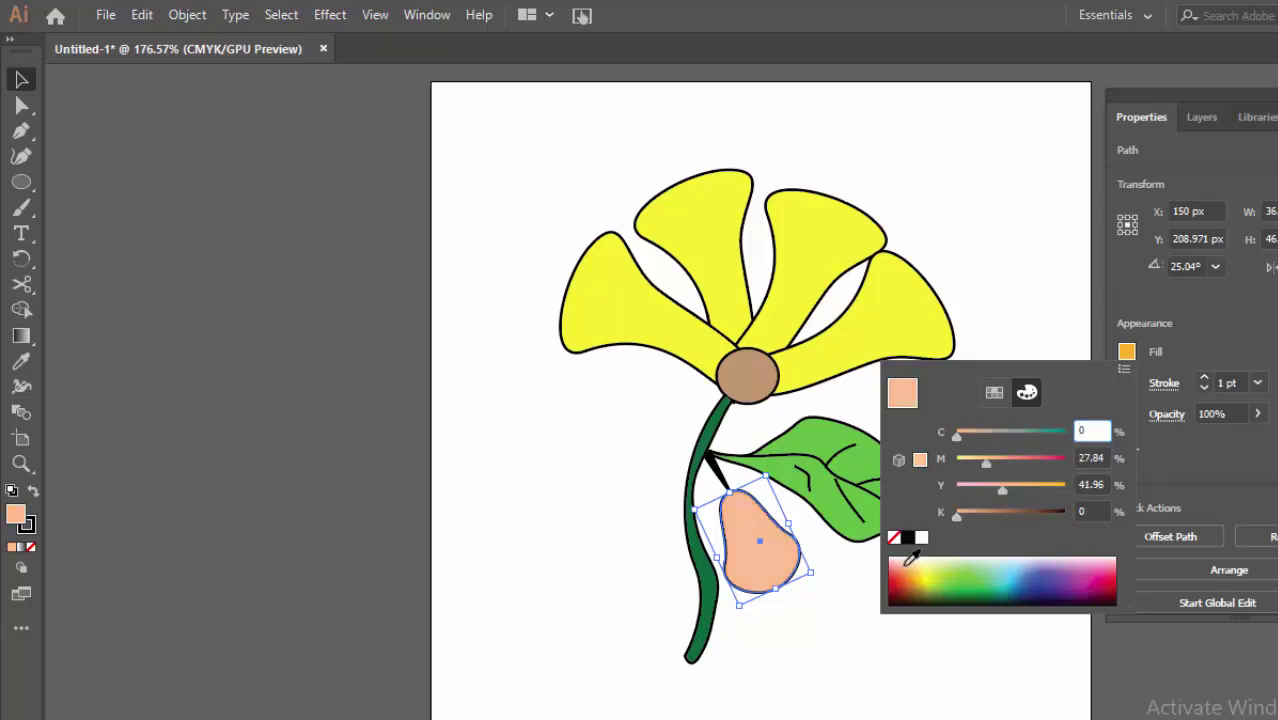
pyautogui.click(911, 561)
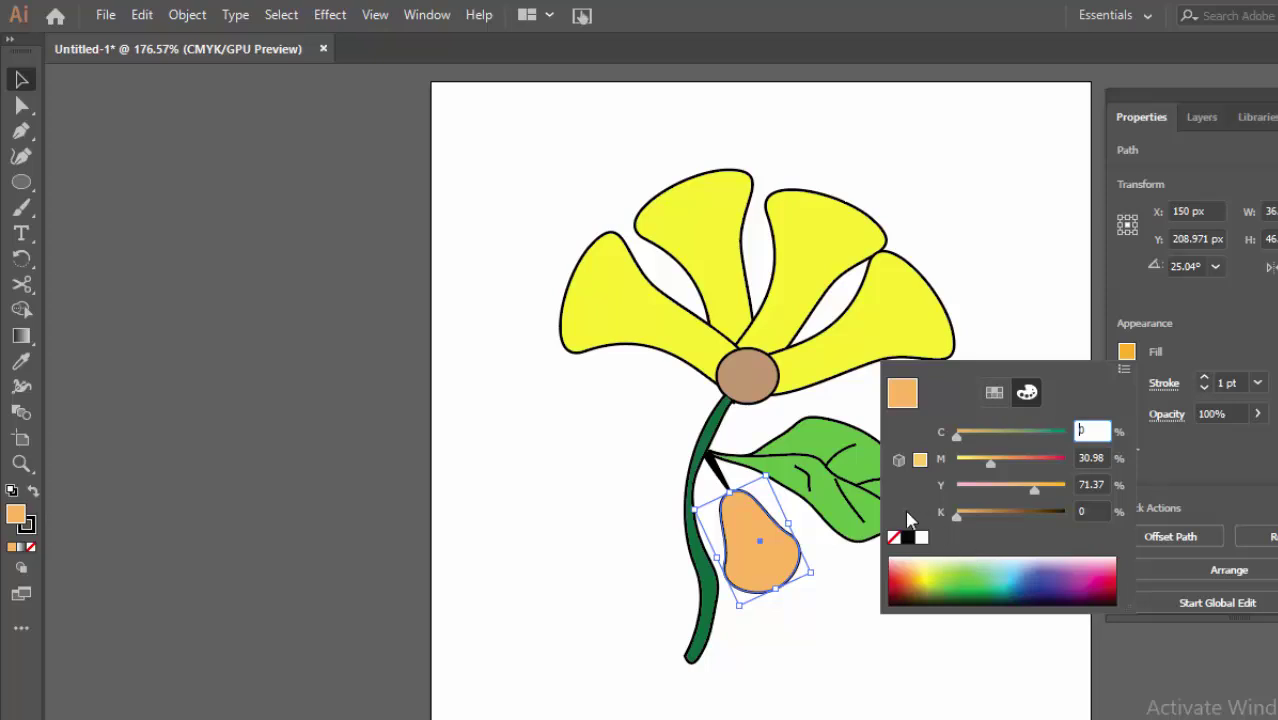
pyautogui.click(1201, 660)
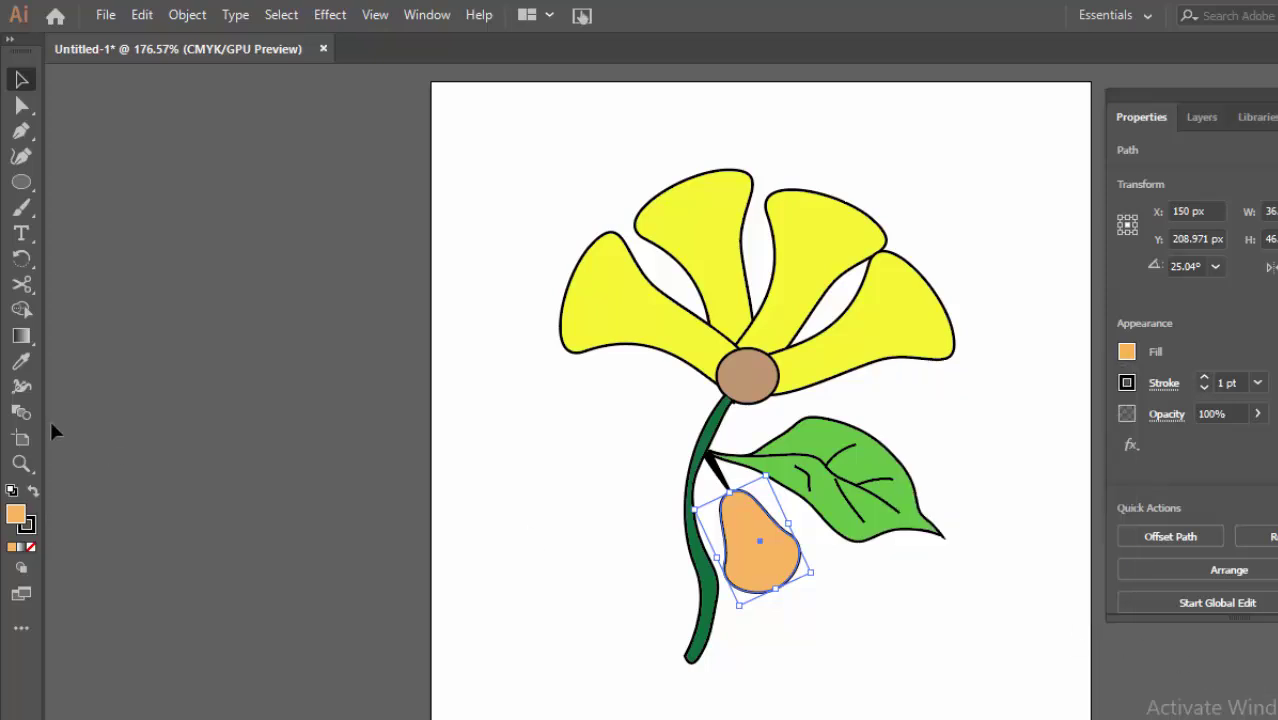
# Switch the pear's fill to a gradient and give it an orange swatch colour
pyautogui.click(21, 550)
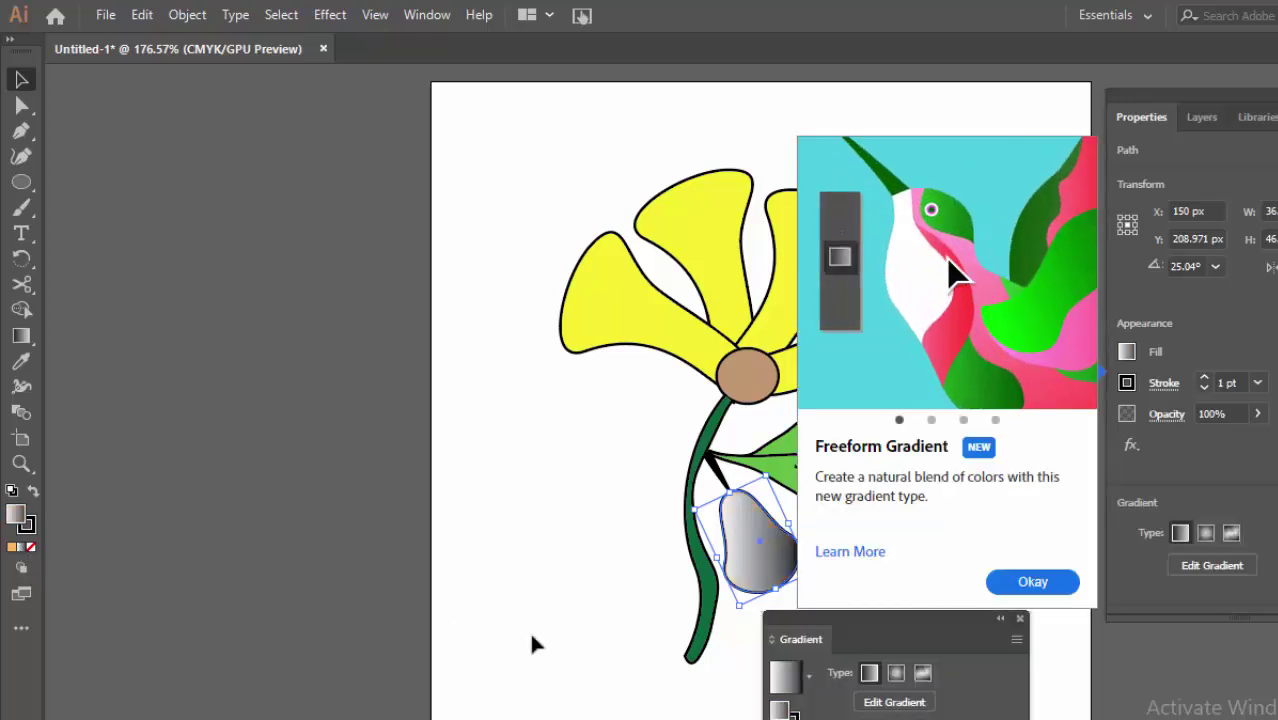
pyautogui.click(1029, 585)
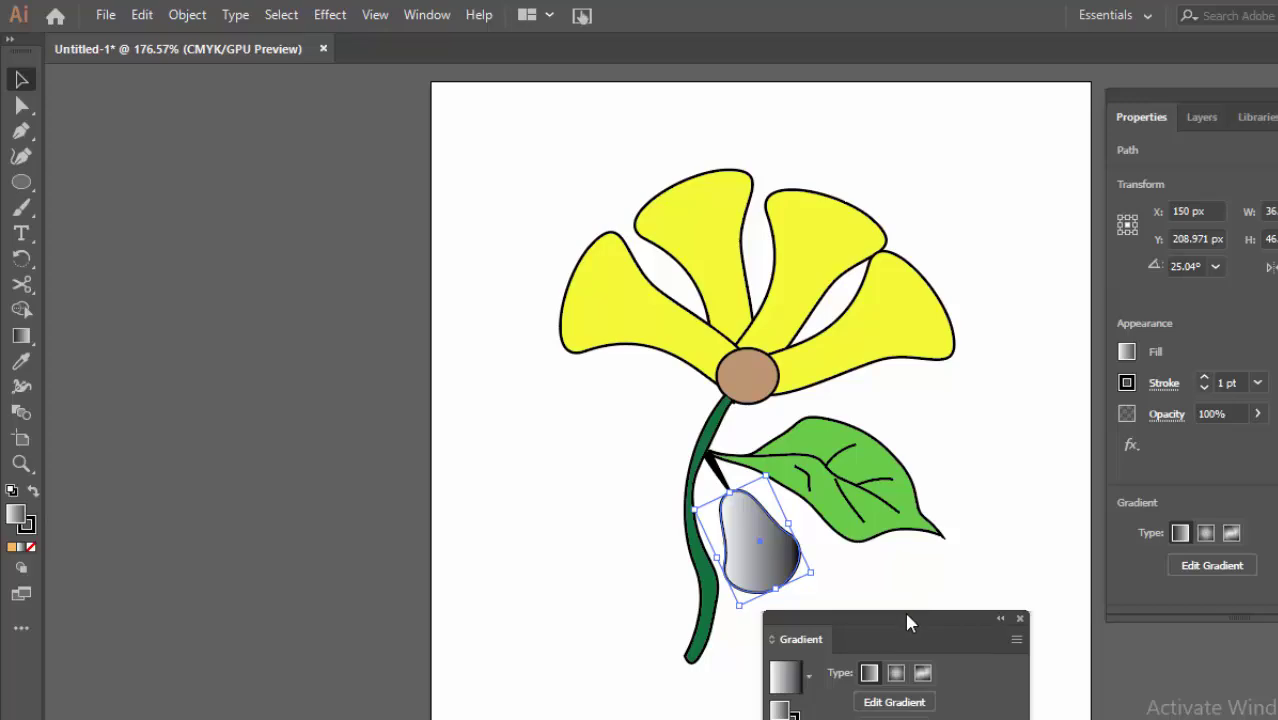
pyautogui.moveTo(909, 622); pyautogui.dragTo(976, 522)
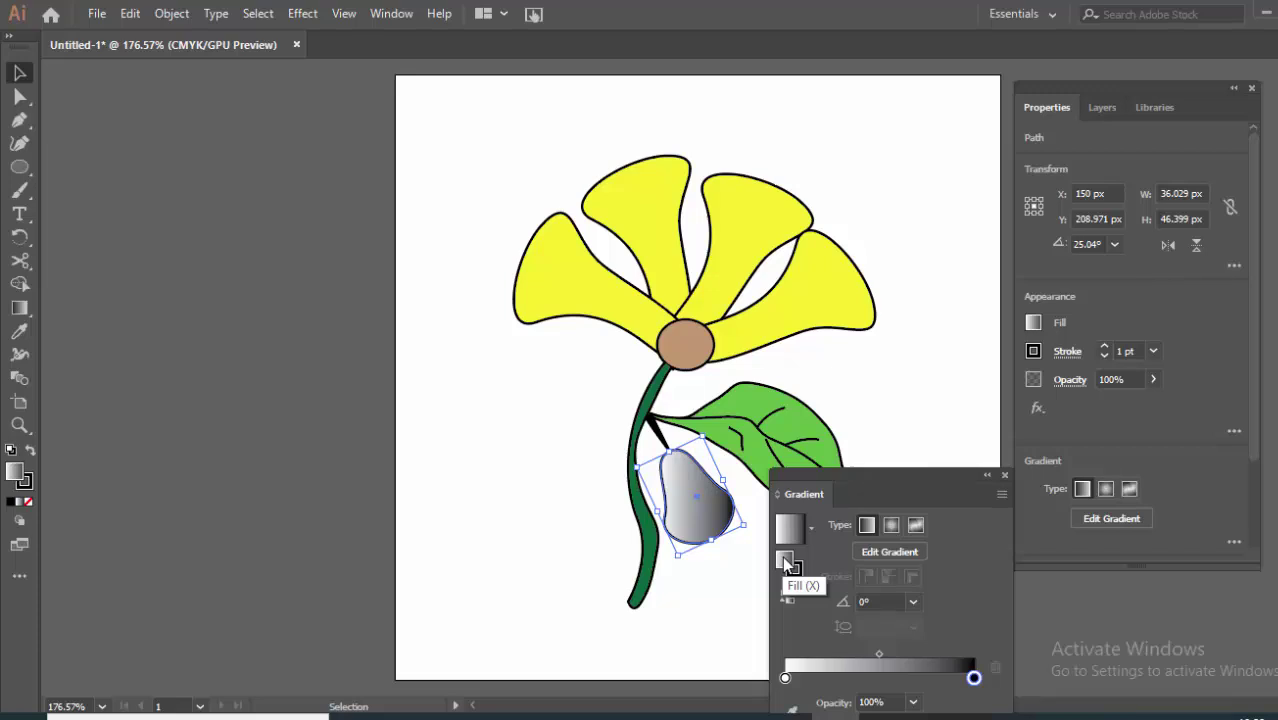
pyautogui.click(1033, 322)
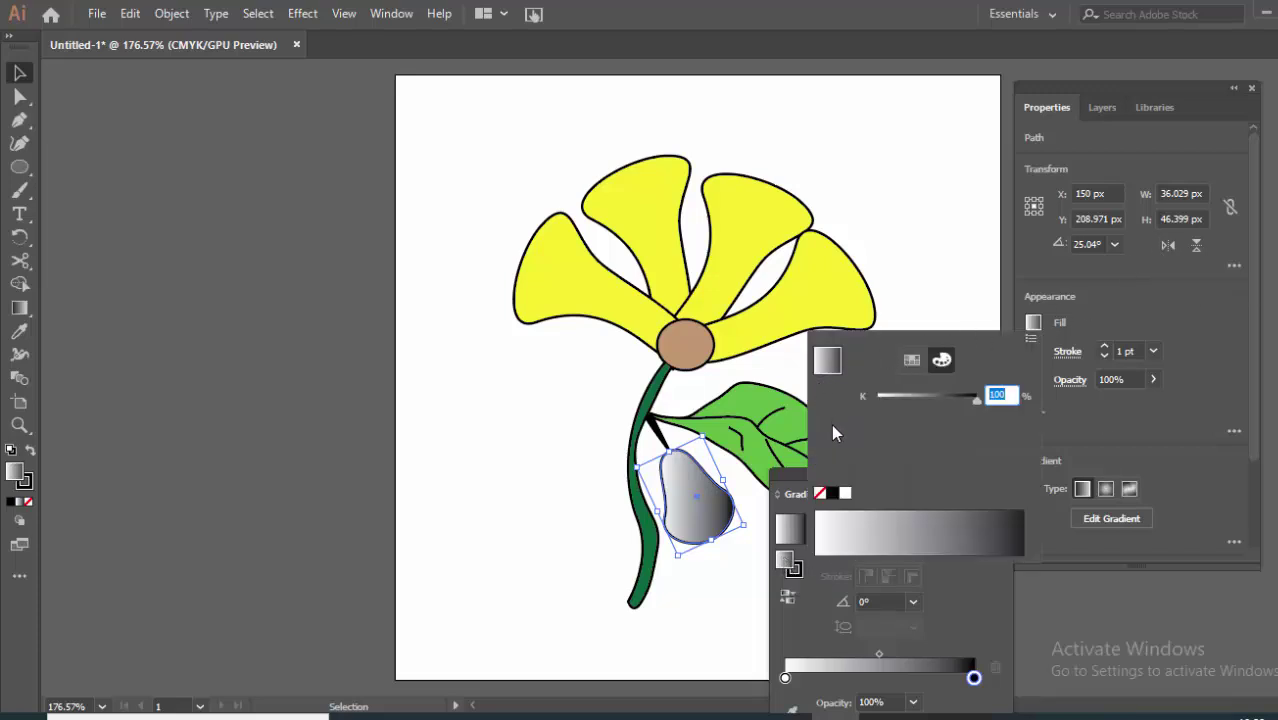
pyautogui.click(912, 358)
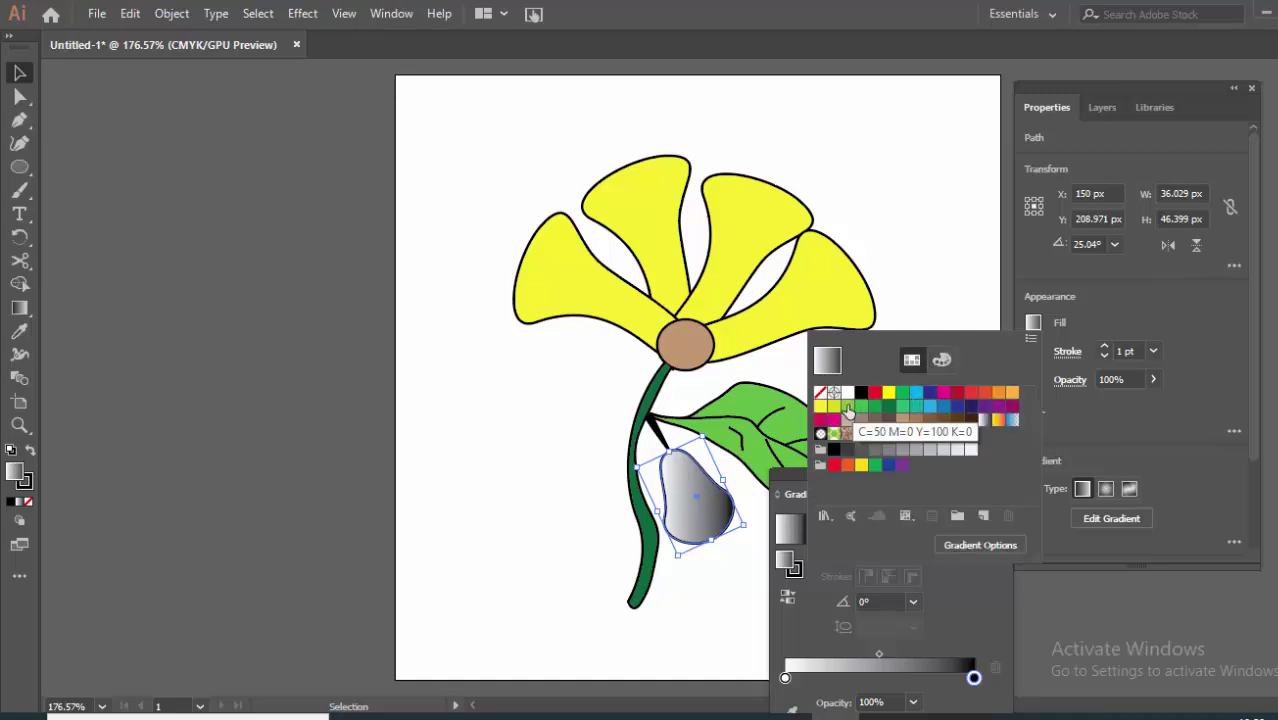
pyautogui.click(847, 465)
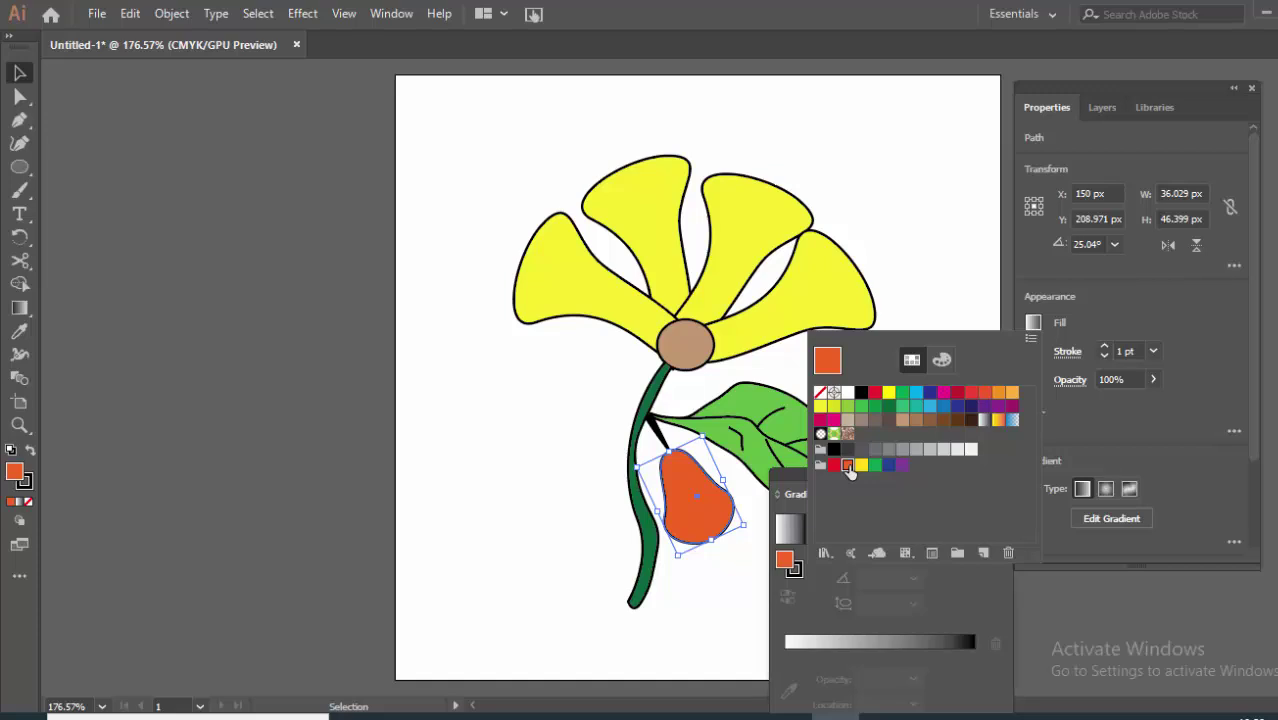
pyautogui.click(1086, 327)
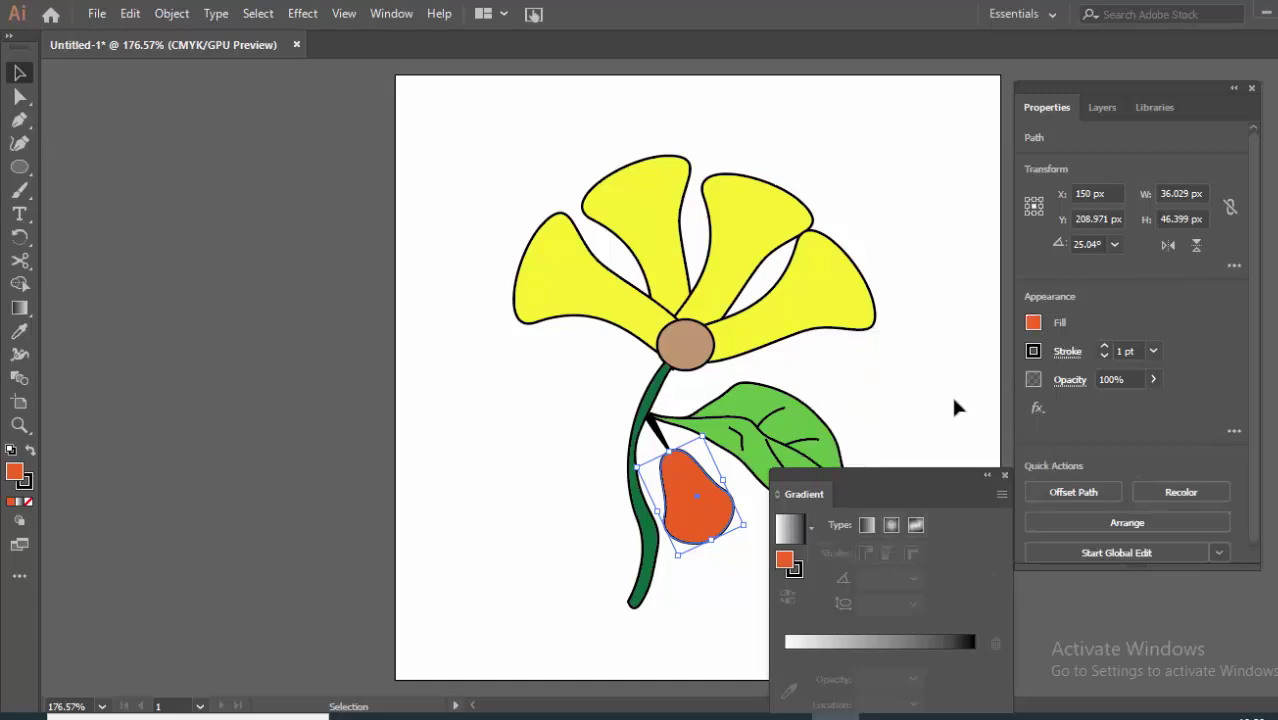
# Apply the 'Orange, Yellow' preset gradient to the pear, then deselect it
pyautogui.click(811, 530)
pyautogui.click(811, 537)
pyautogui.click(811, 530)
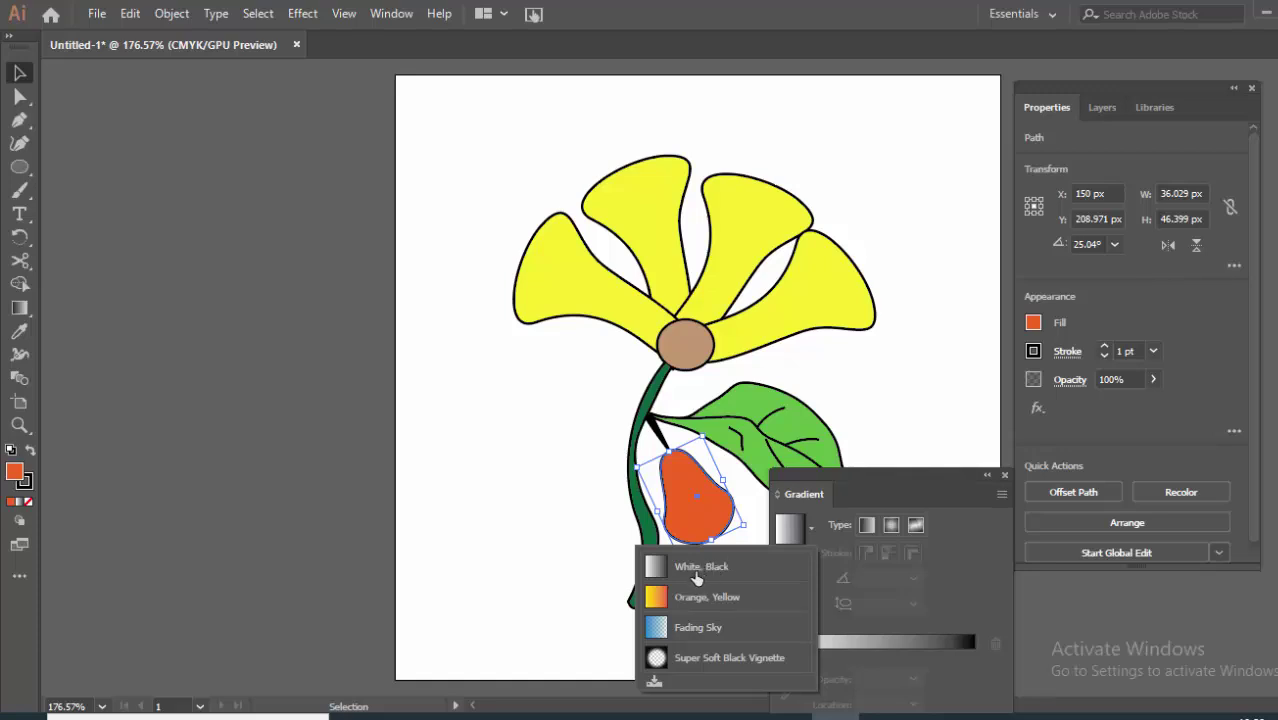
pyautogui.click(670, 599)
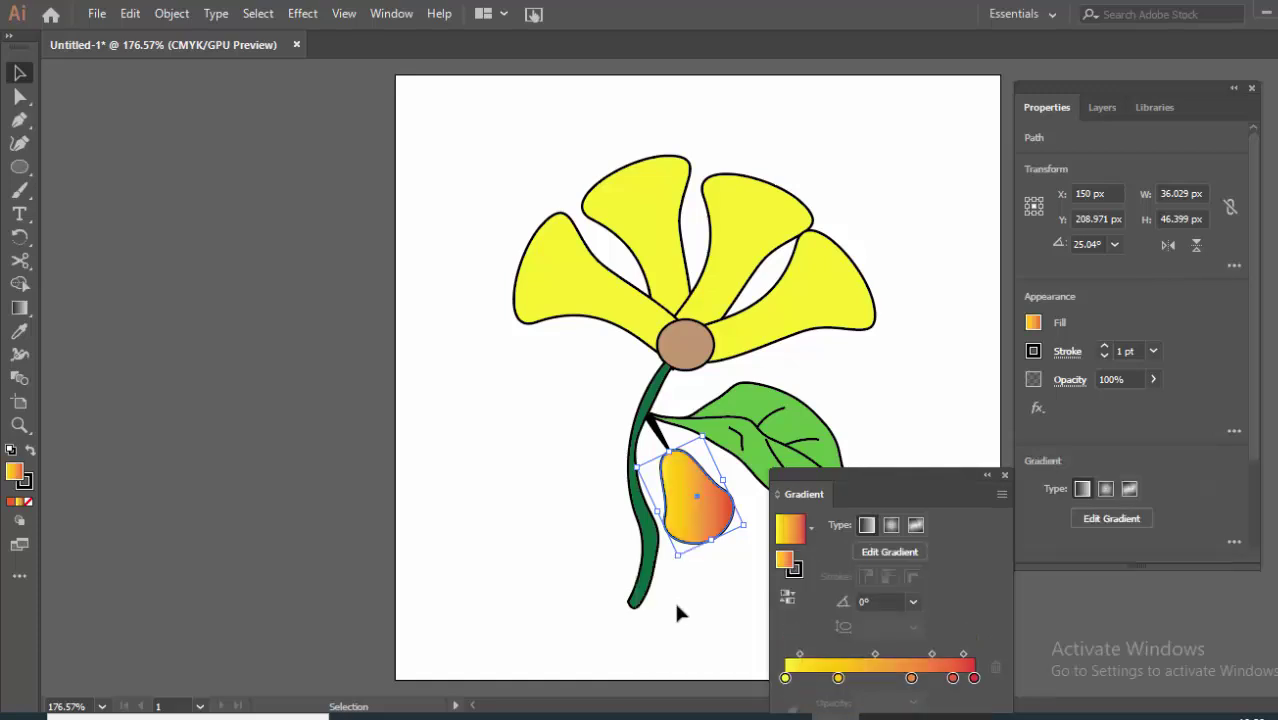
pyautogui.click(958, 398)
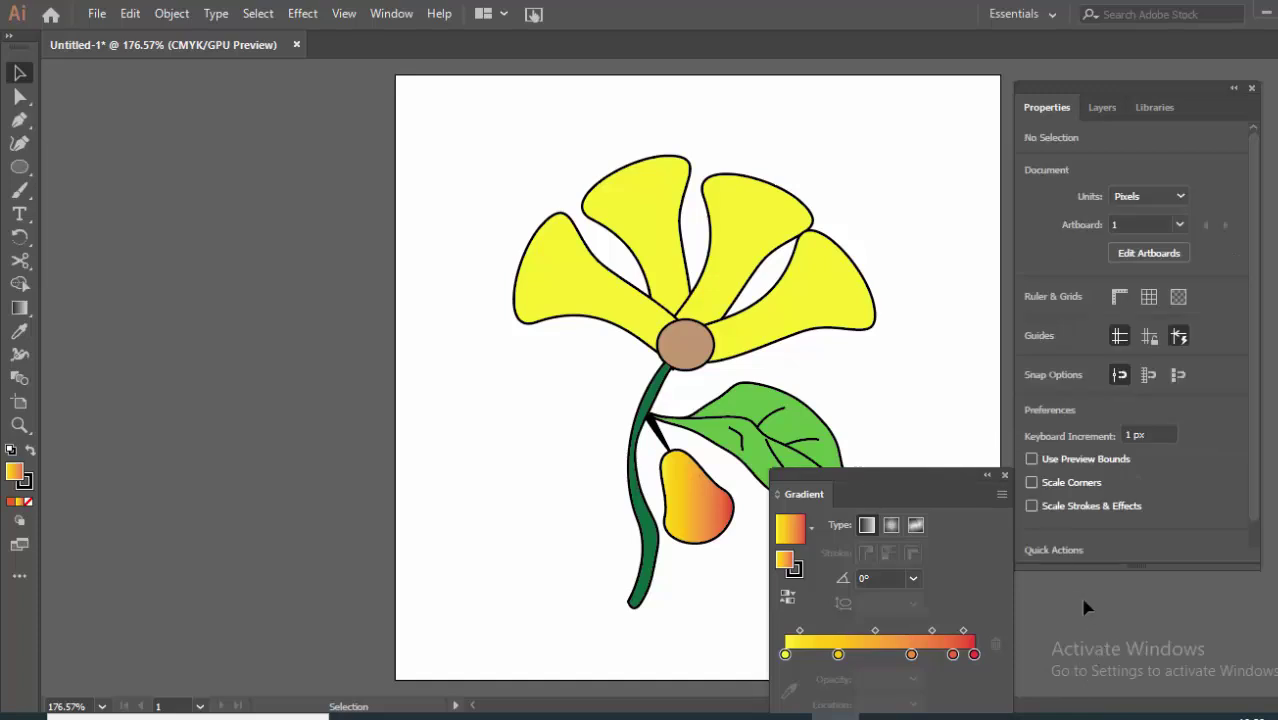
# Marquee-select the petals, centre, leaf, stem and pear, and group them into one object
pyautogui.click(1005, 475)
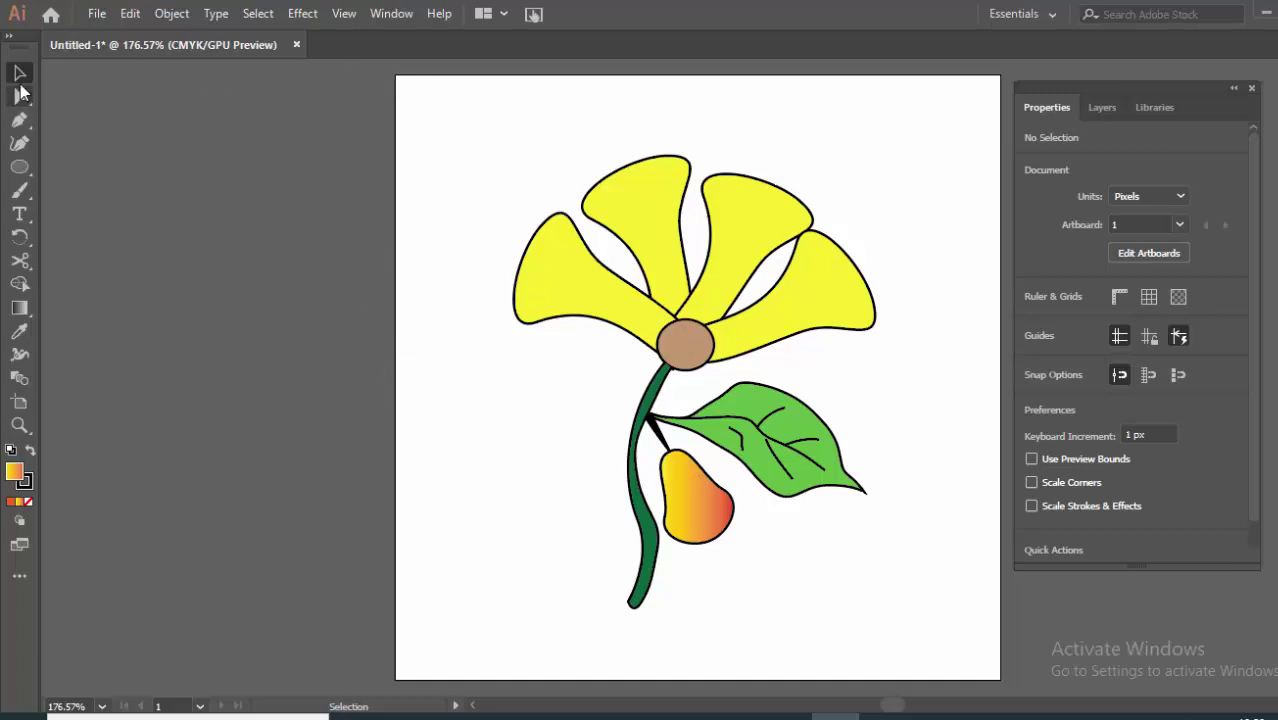
pyautogui.moveTo(506, 151); pyautogui.dragTo(893, 645)
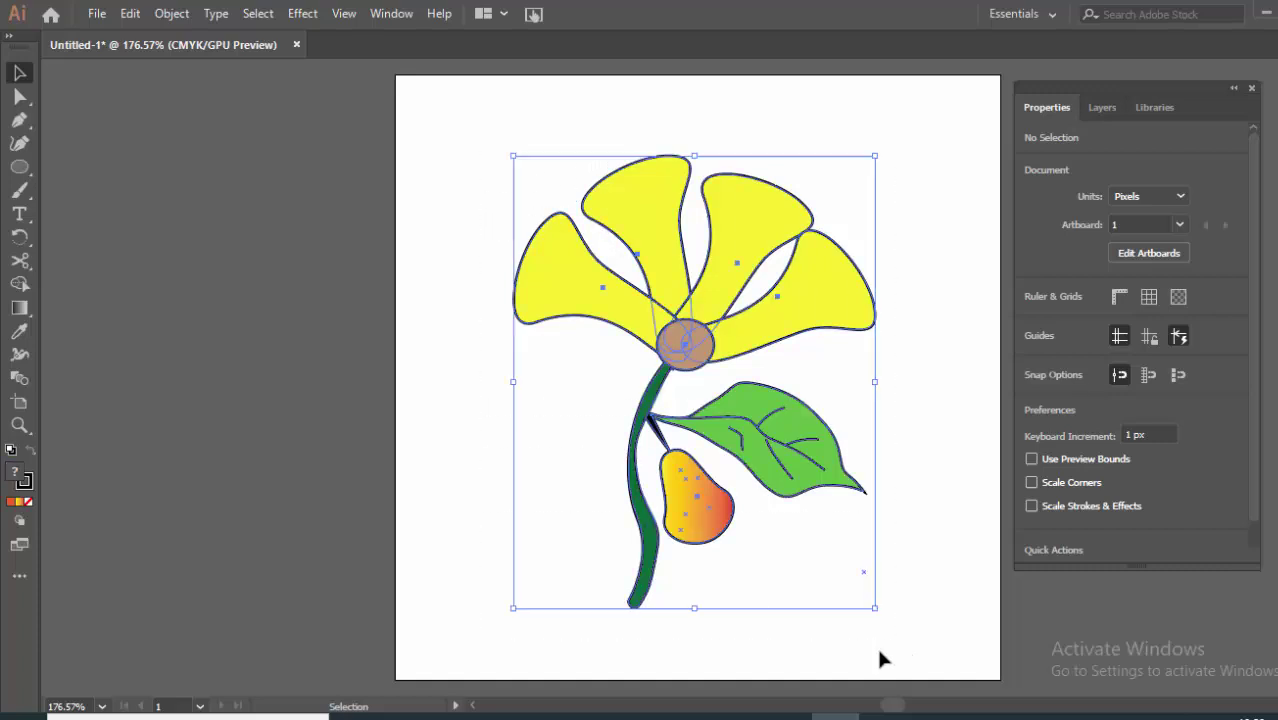
pyautogui.rightClick(842, 181)
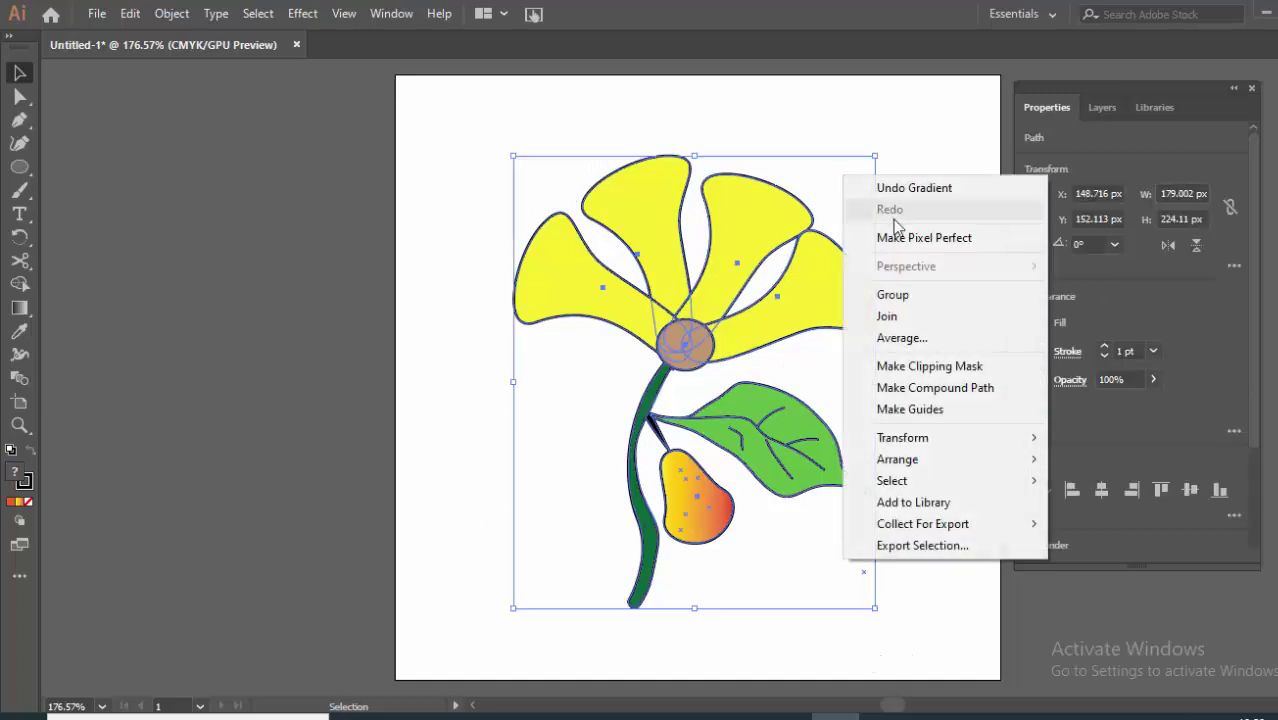
pyautogui.click(899, 300)
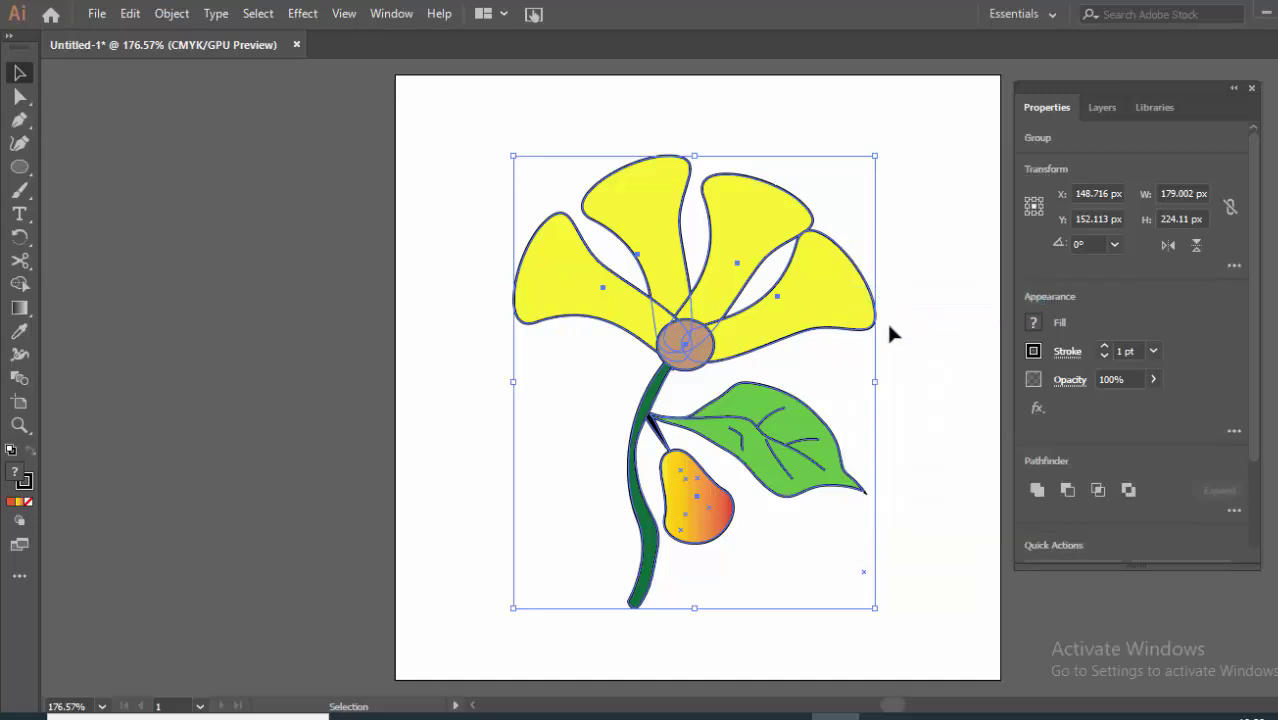
pyautogui.click(936, 380)
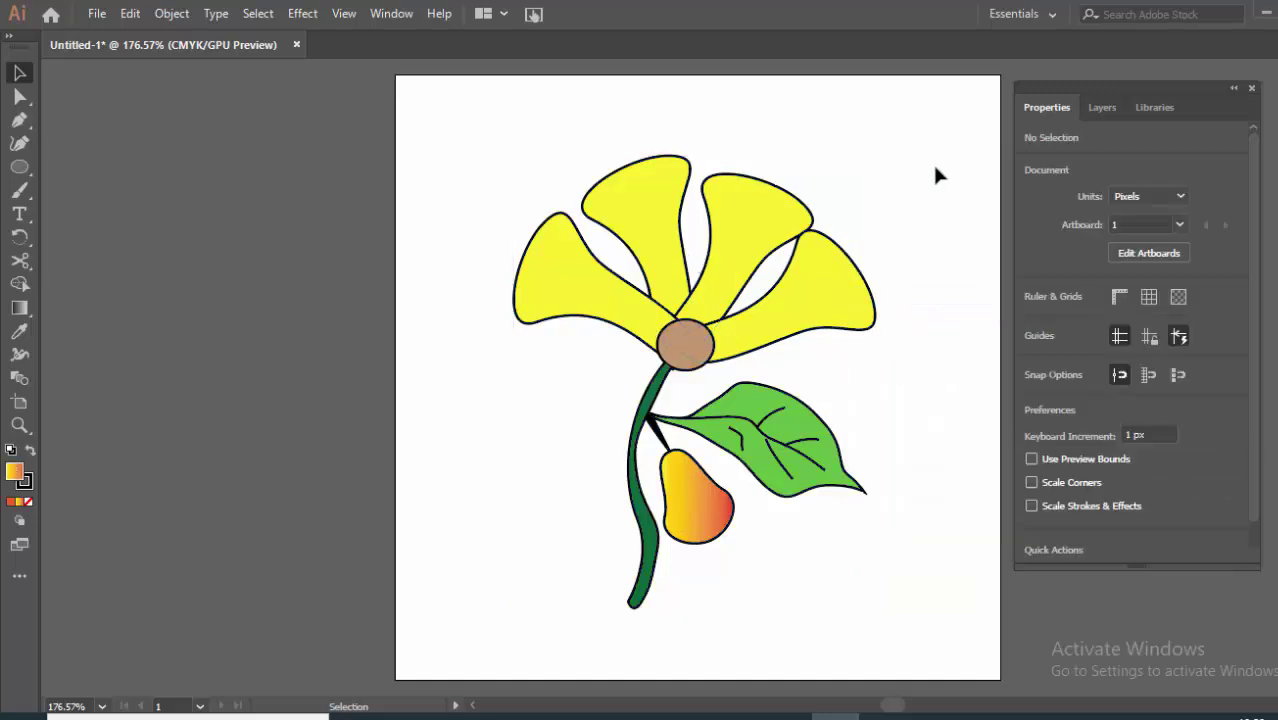
pyautogui.scroll(1, 766, 638)
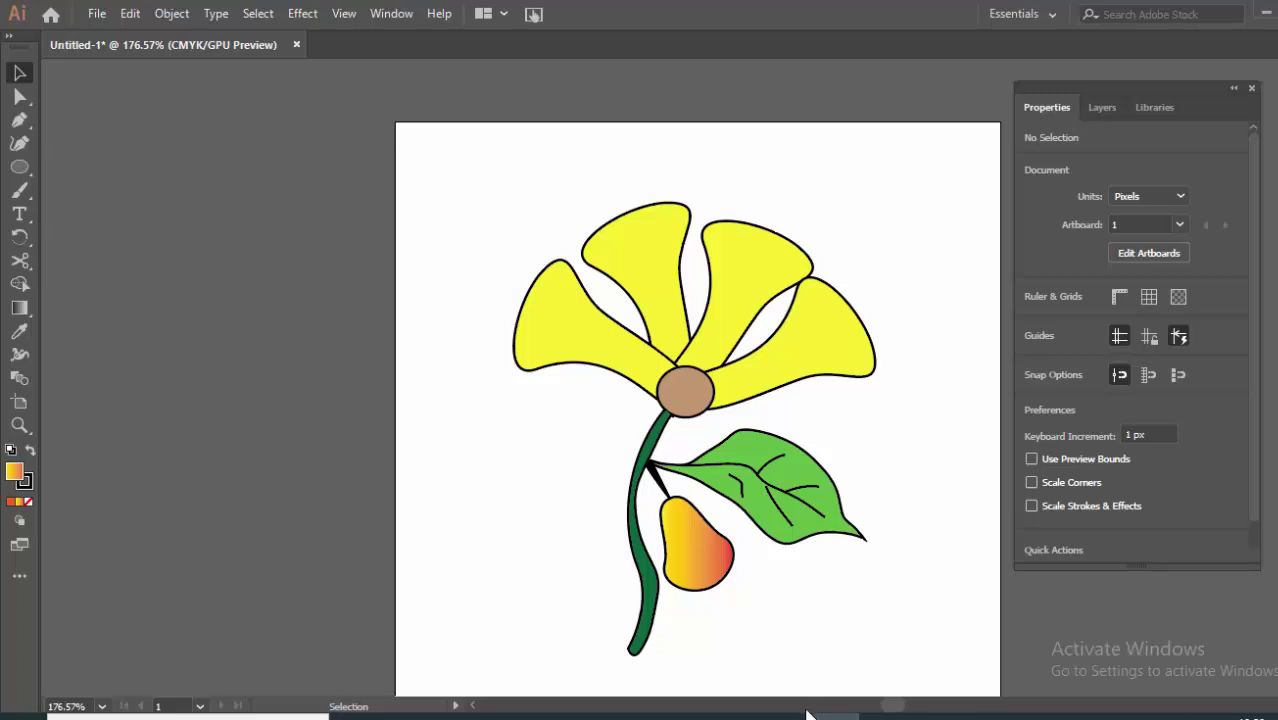
pyautogui.scroll(-2, 792, 630)
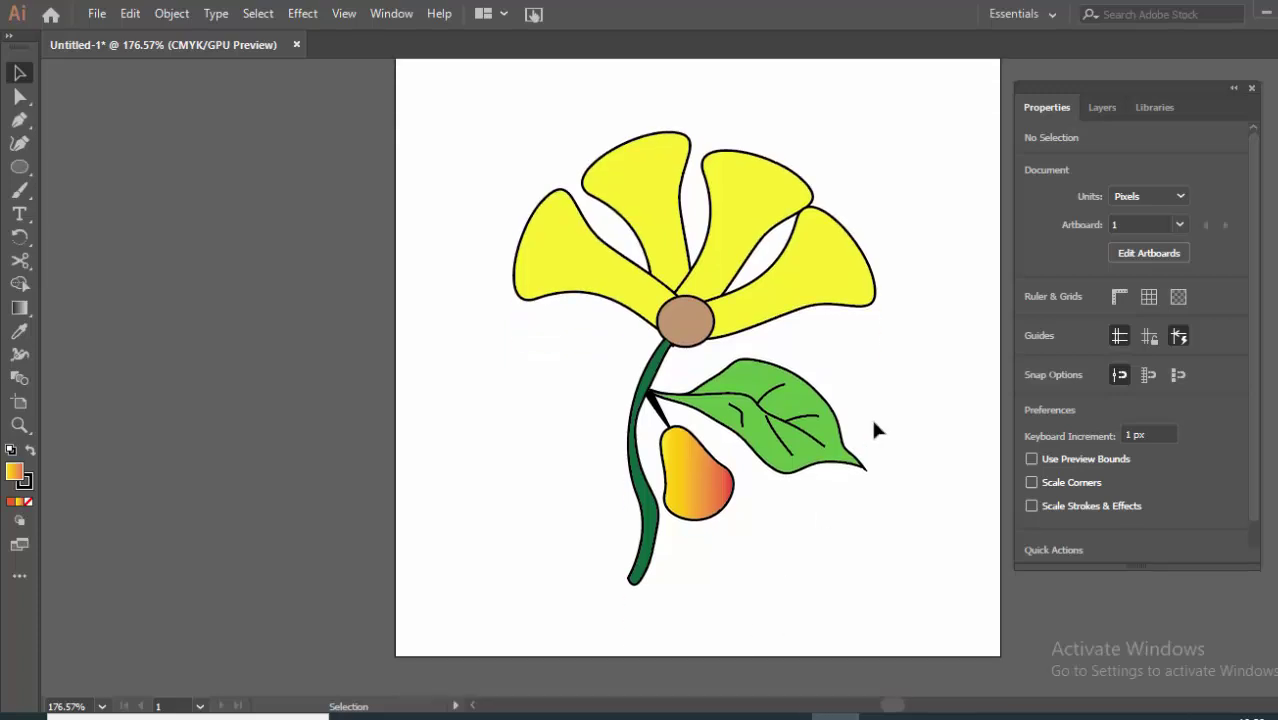
# Save the drawing to the Desktop as Flower Image.ai, accepting the default Illustrator options
pyautogui.click(95, 12)
pyautogui.click(129, 175)
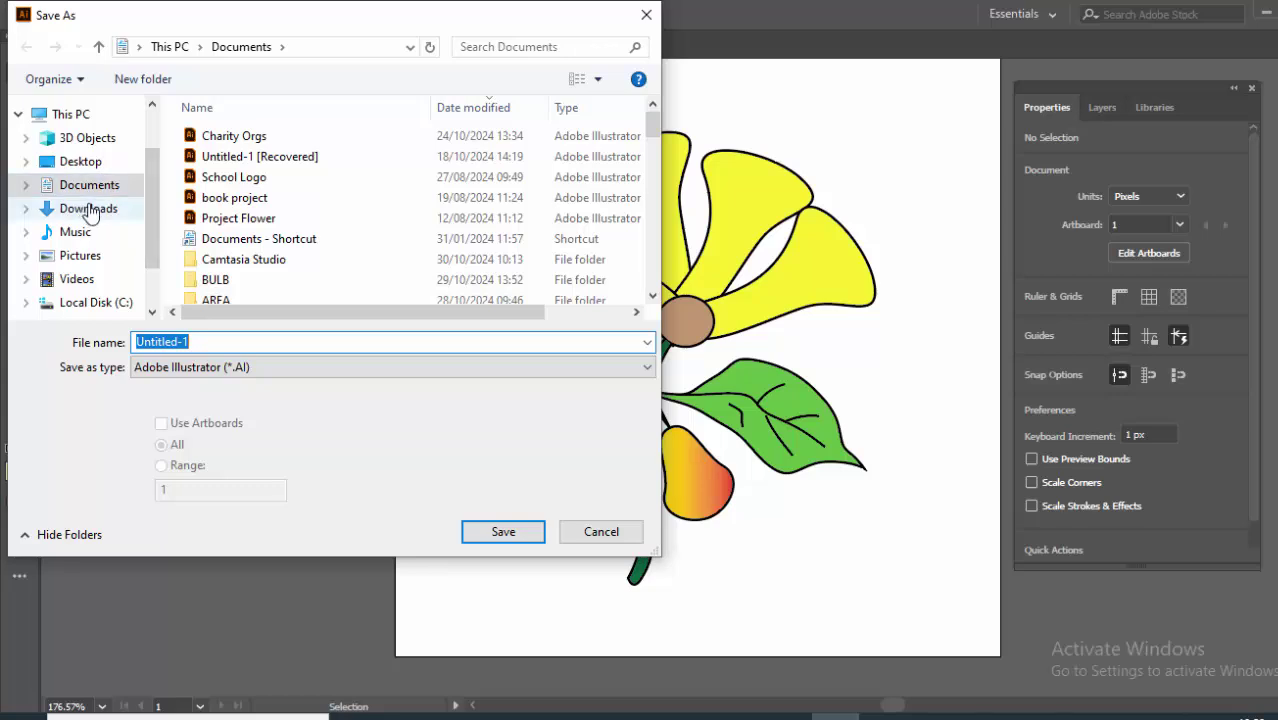
pyautogui.click(105, 162)
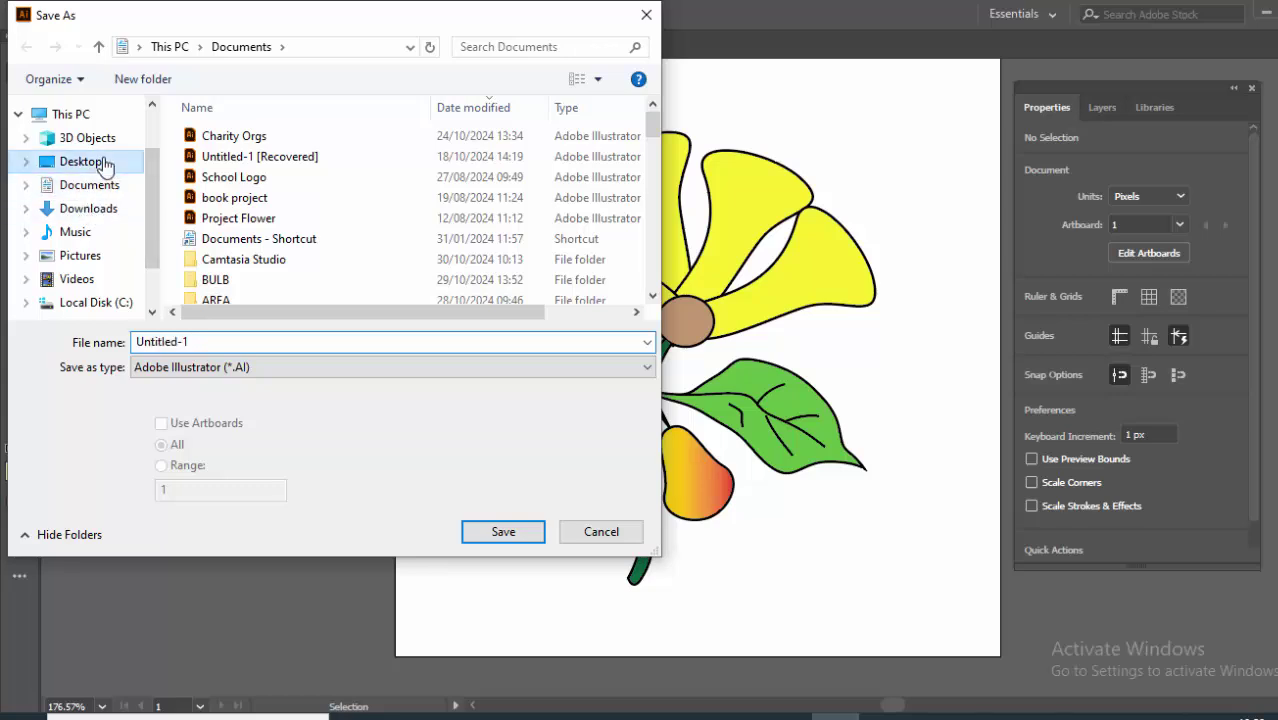
pyautogui.doubleClick(235, 341)
pyautogui.write('Flower')
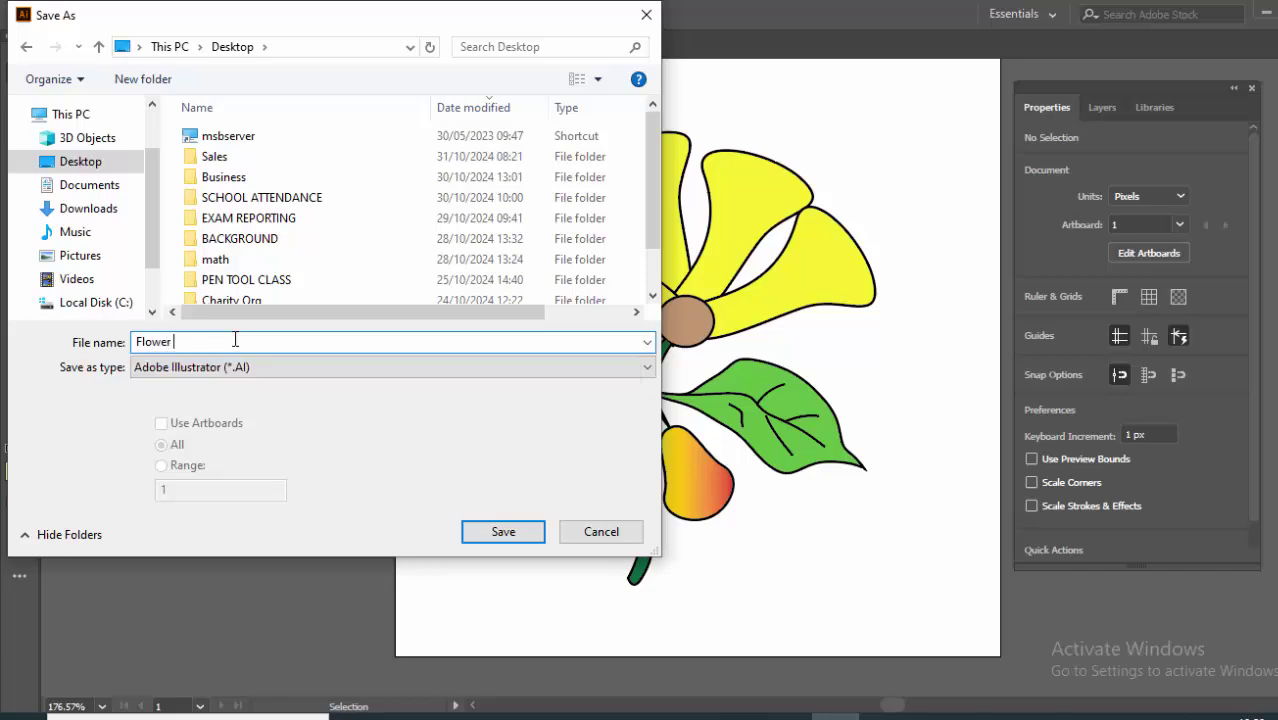
pyautogui.write(' Image')
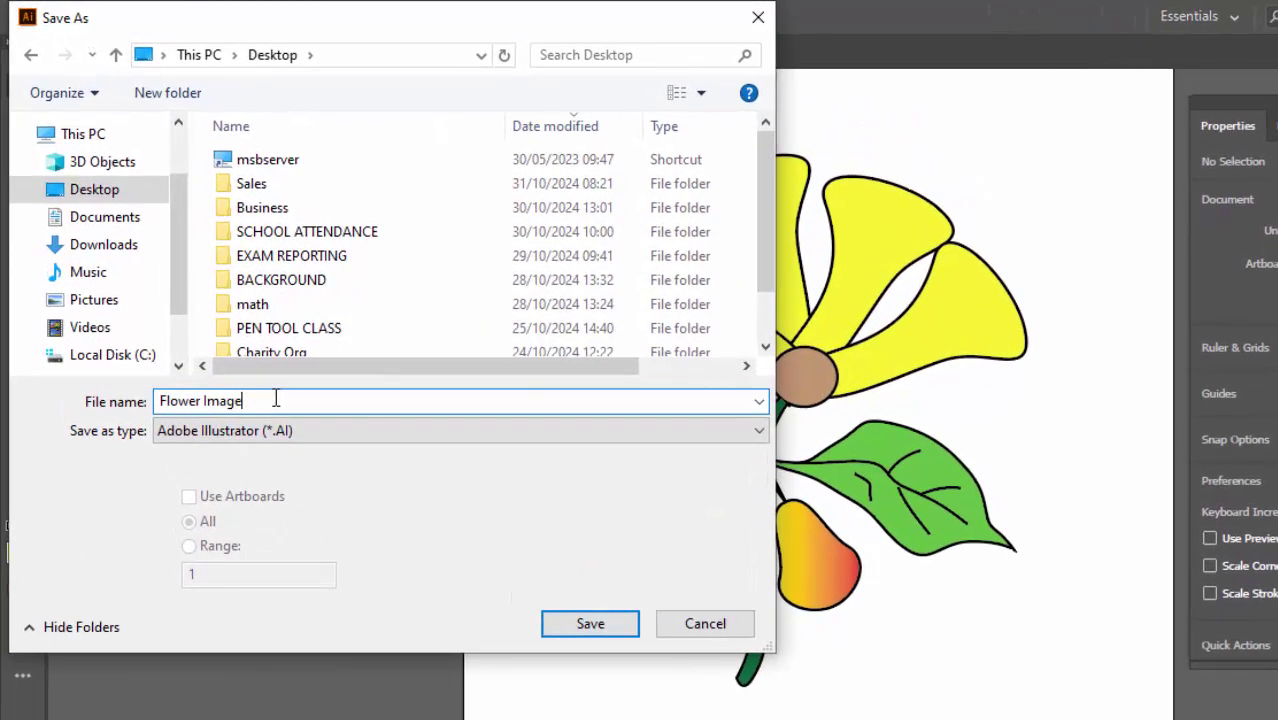
pyautogui.click(610, 630)
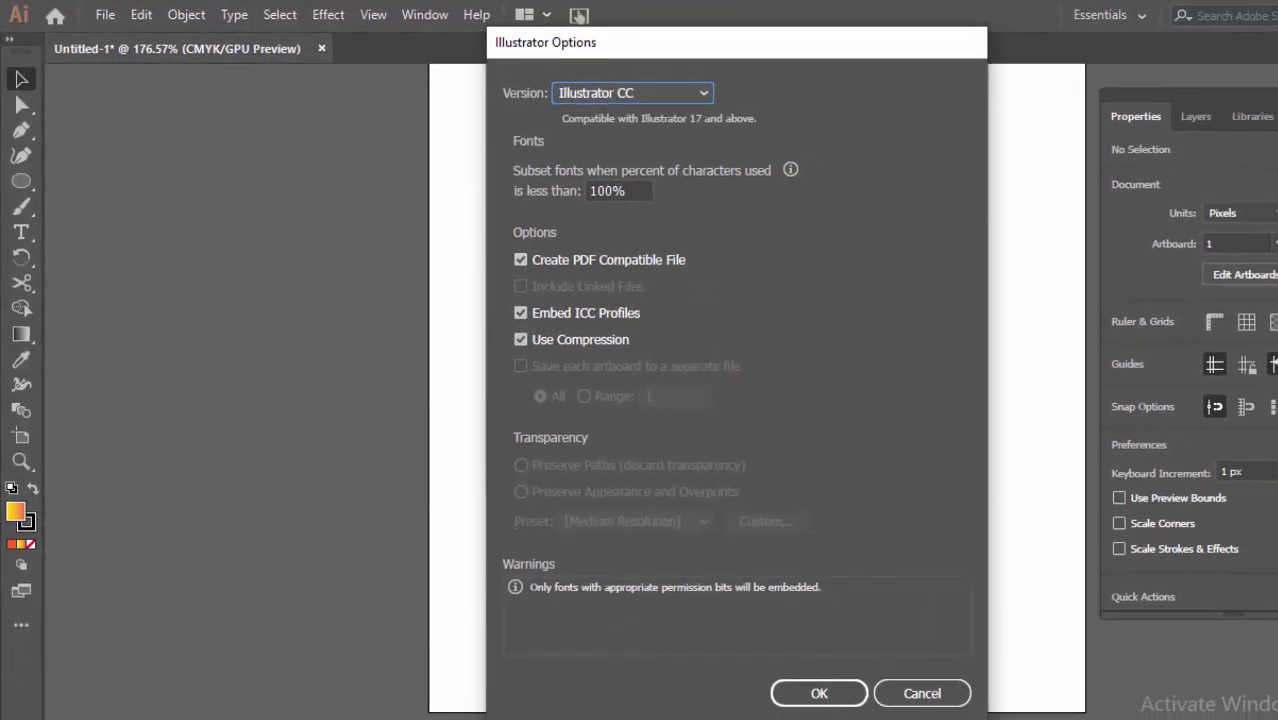
pyautogui.click(818, 693)
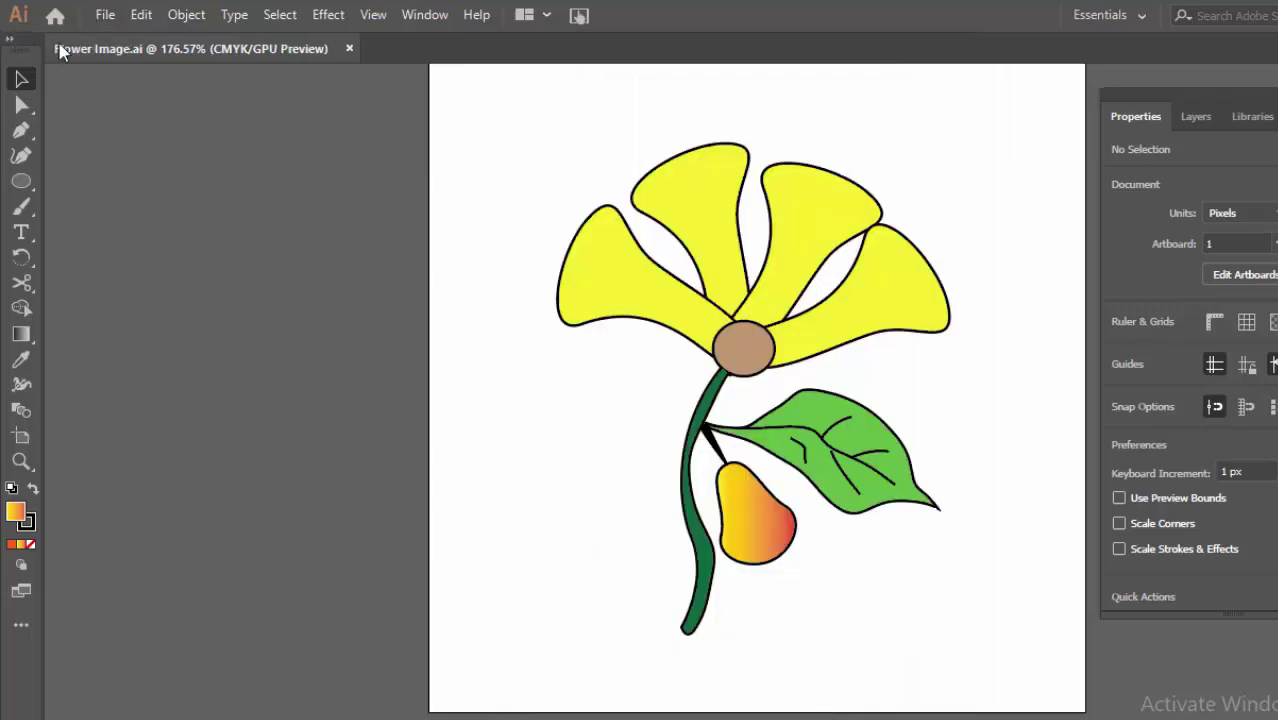
pyautogui.click(104, 17)
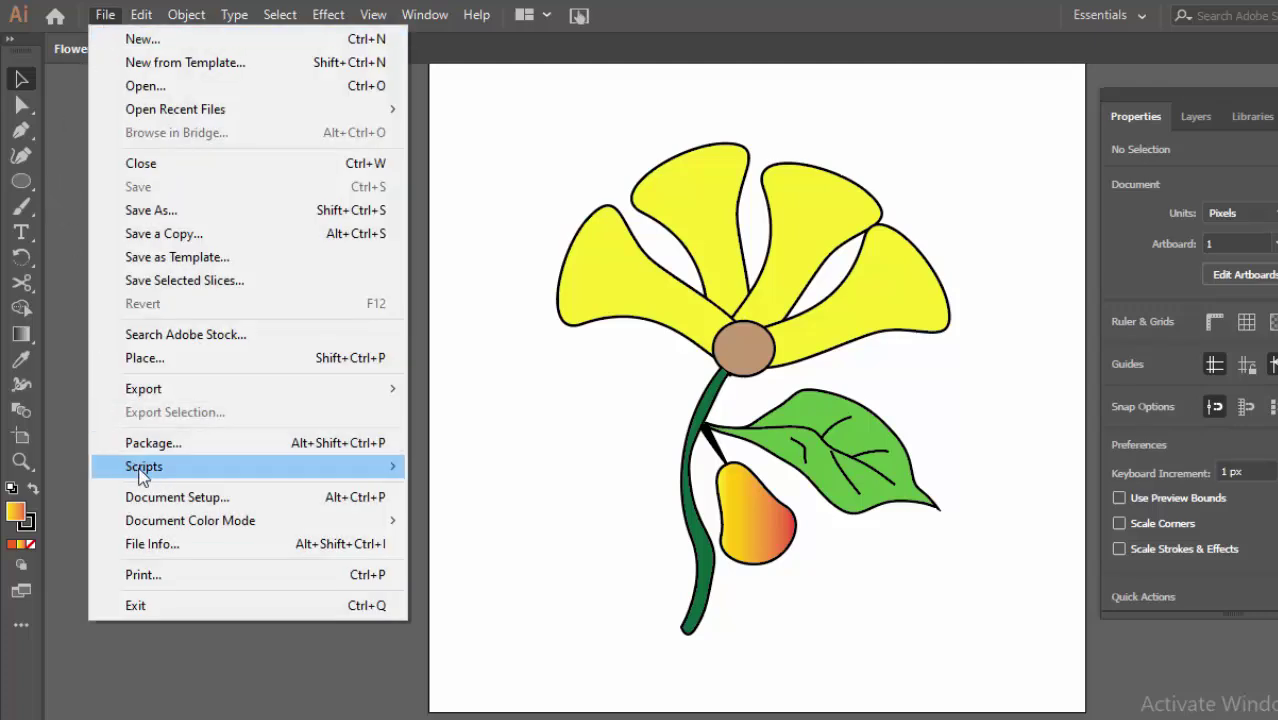
pyautogui.moveTo(143, 389)
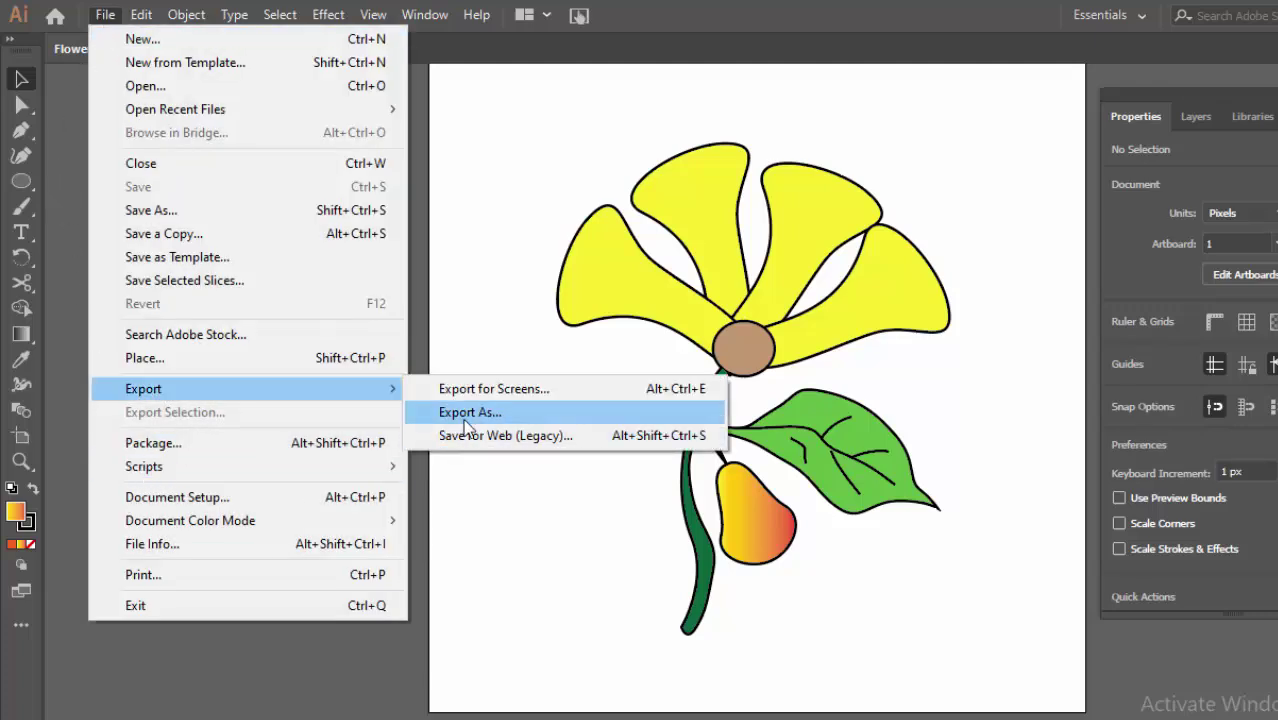
# Export Flower Image to the Desktop as a JPEG using the RGB colour model
pyautogui.click(485, 414)
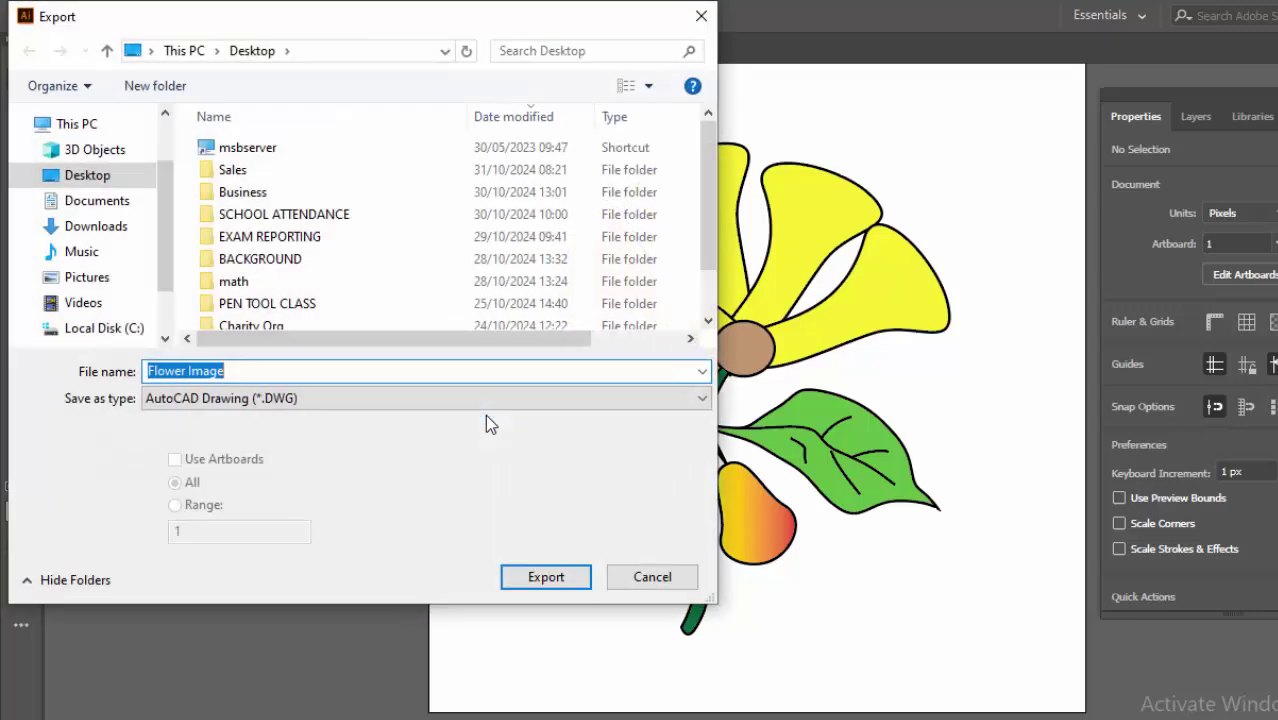
pyautogui.click(283, 401)
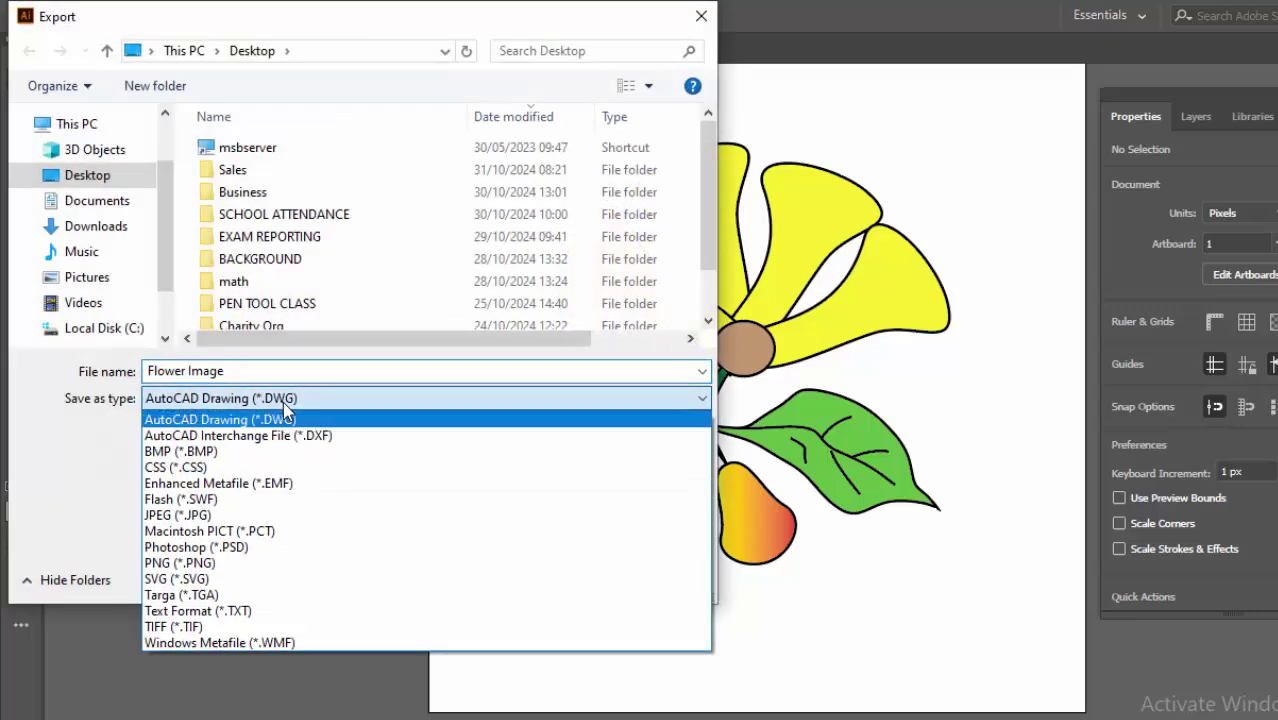
pyautogui.click(188, 516)
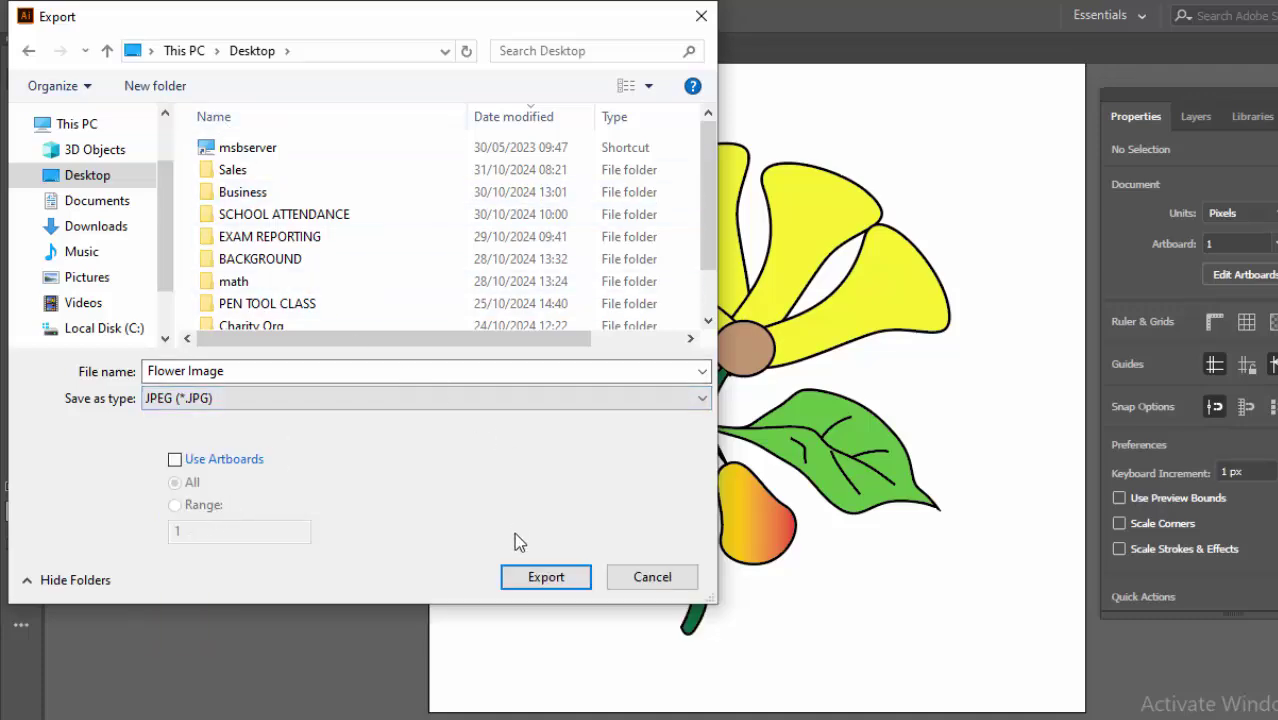
pyautogui.click(531, 582)
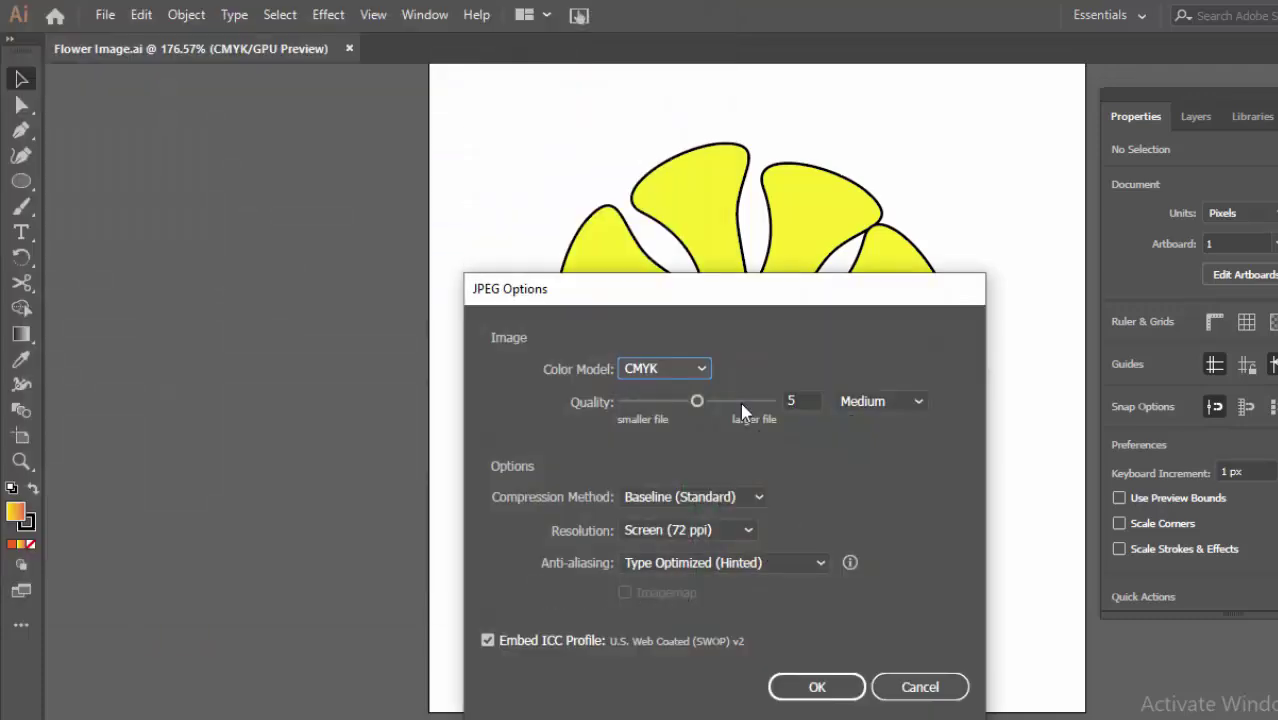
pyautogui.click(667, 367)
pyautogui.click(655, 390)
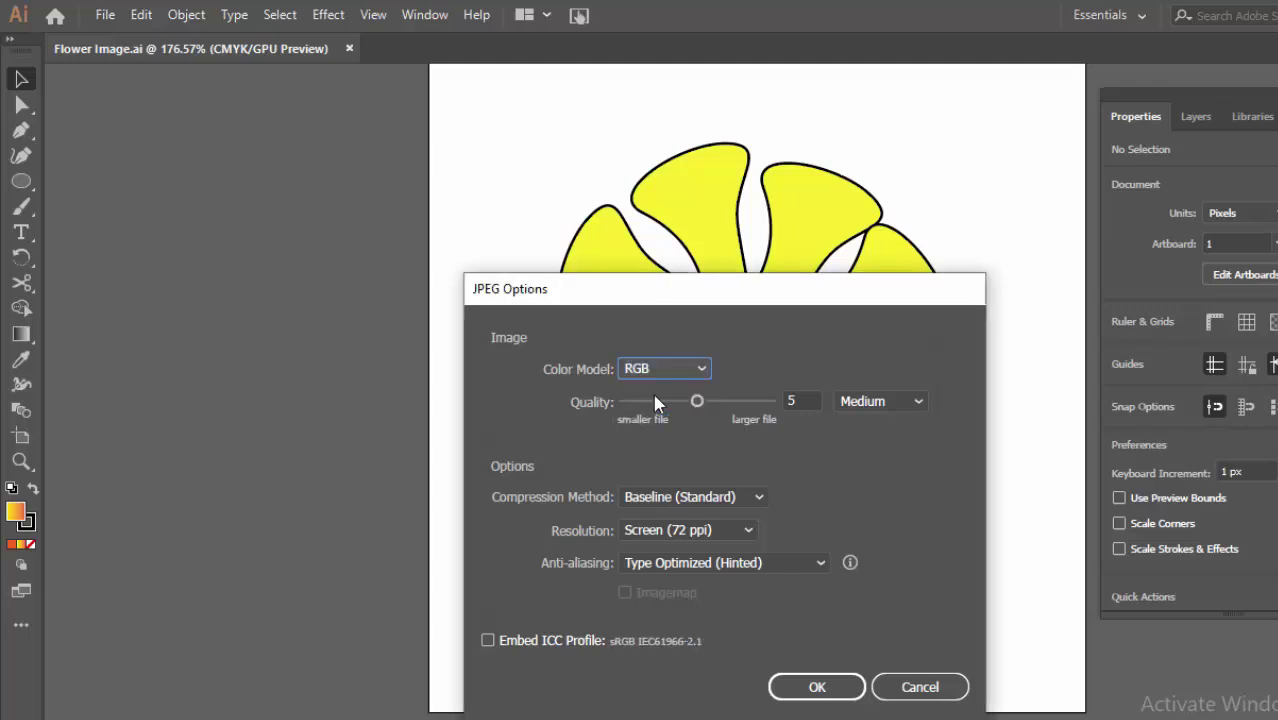
pyautogui.click(814, 688)
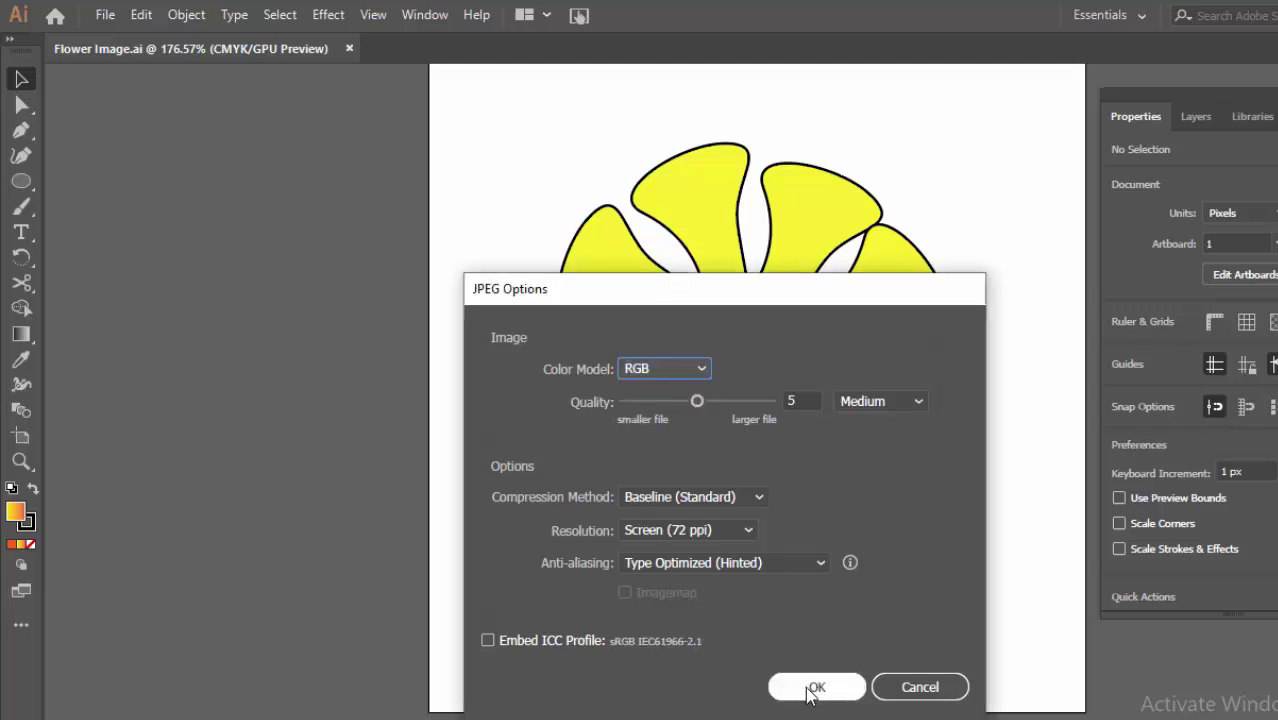